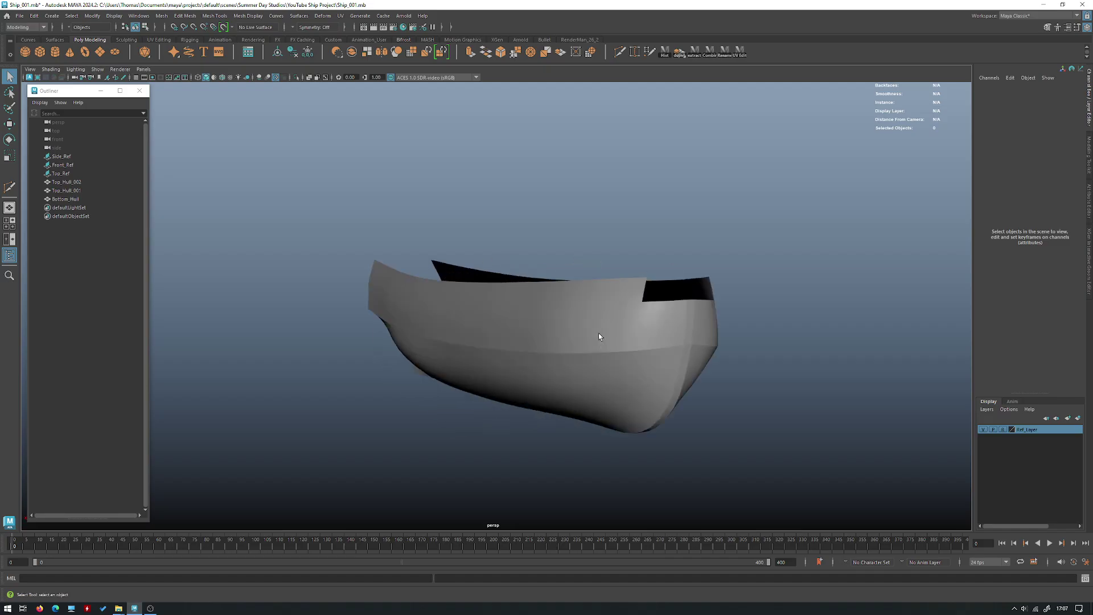
Select Top_Hull_001 and show the Ref_Layer blueprint behind the bow in the side view
left_click(710, 330)
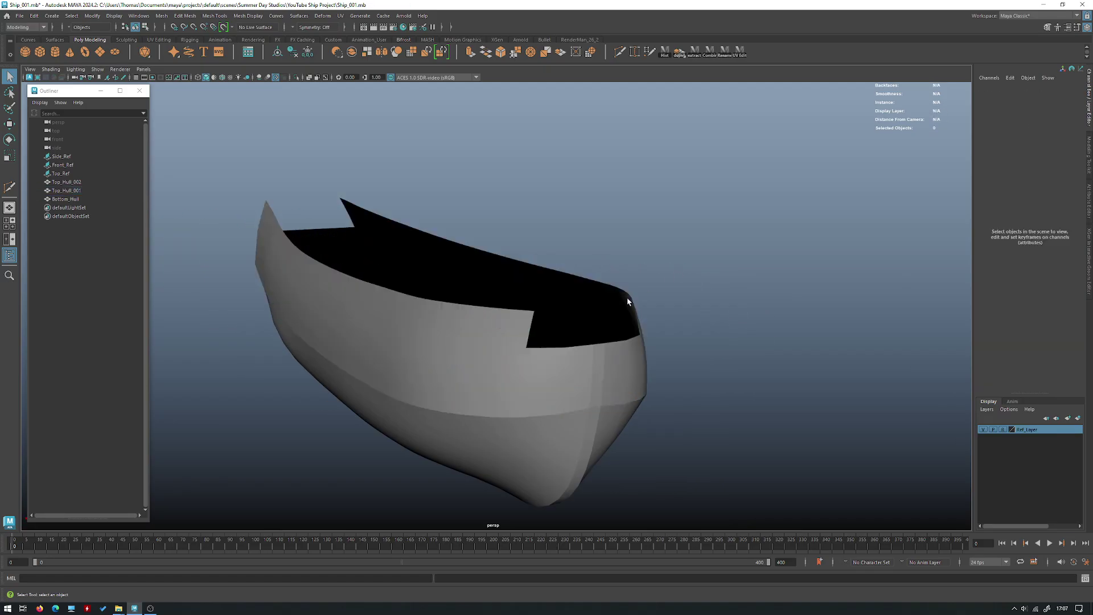
left_click(589, 340)
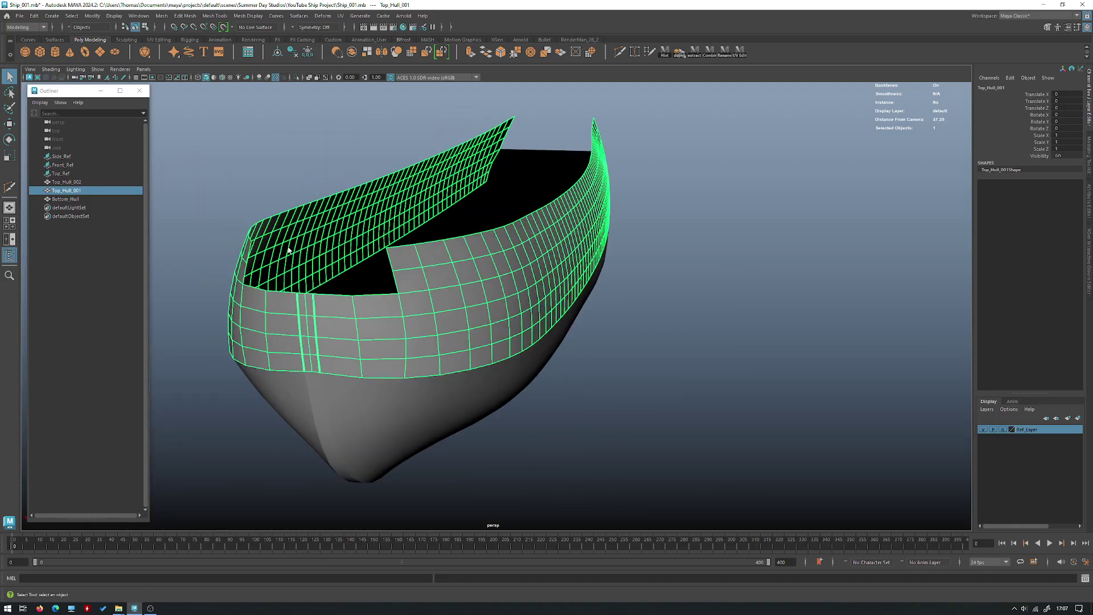
key("space")
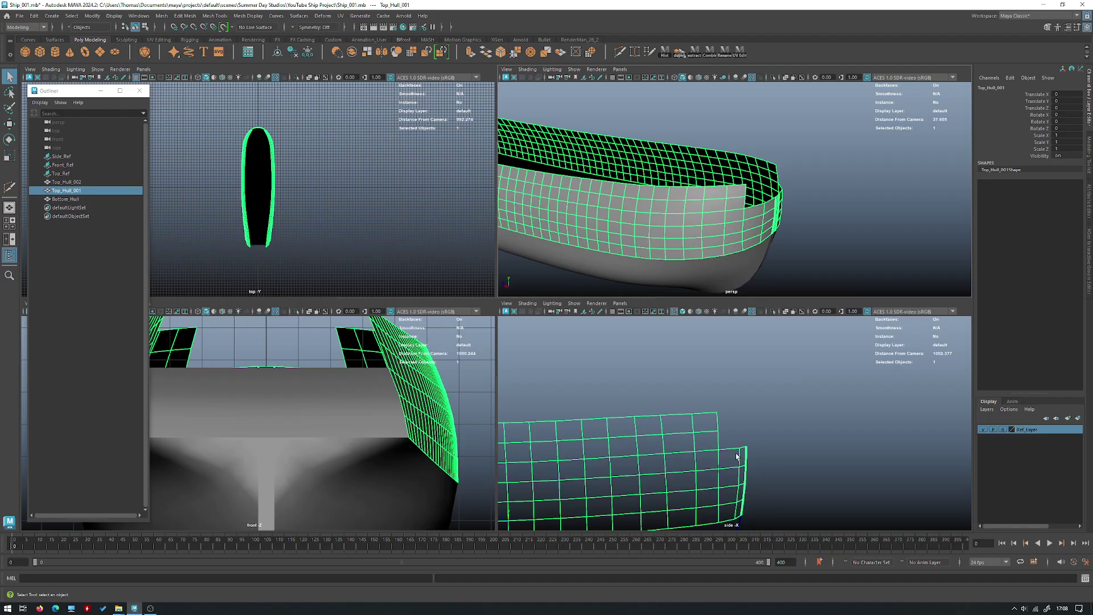
key("space")
key("ctrl+1")
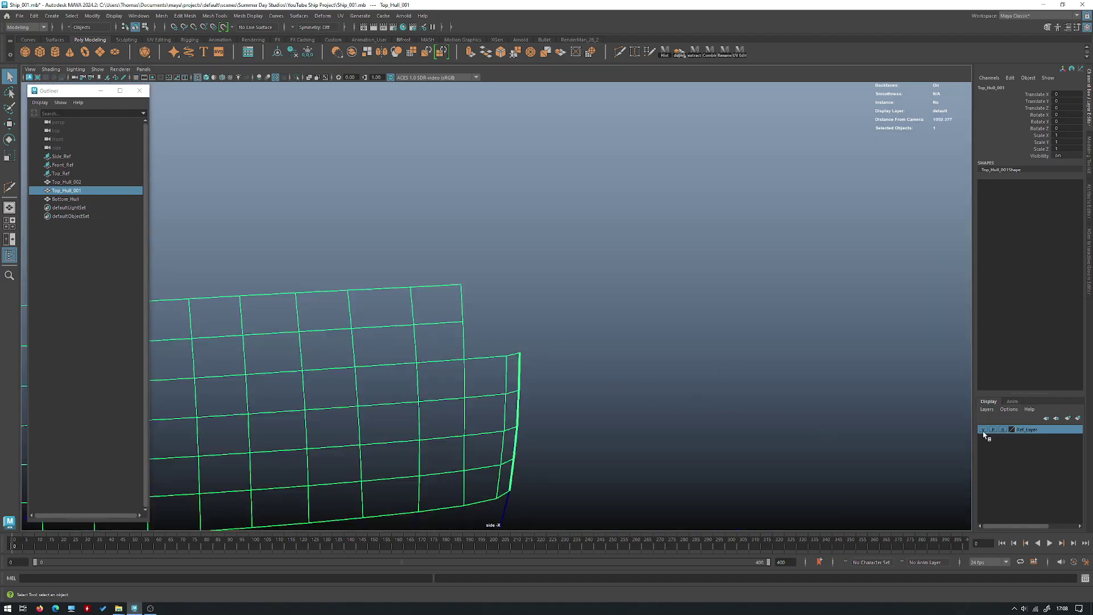
left_click(983, 429)
middle_click_drag(524, 292, 555, 319, "alt")
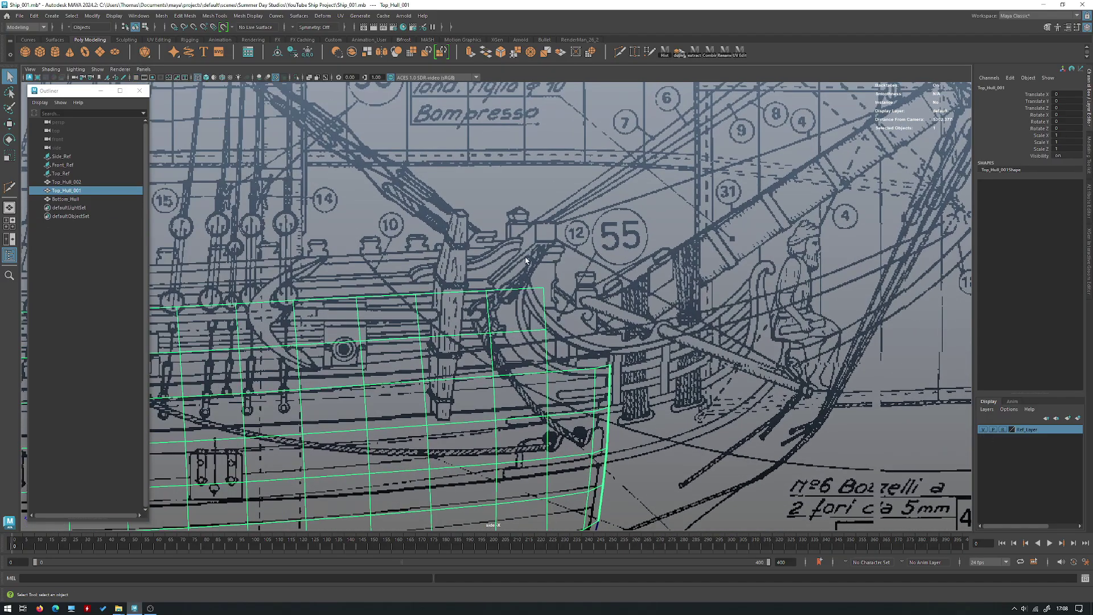
scroll(519, 301, "down", 2)
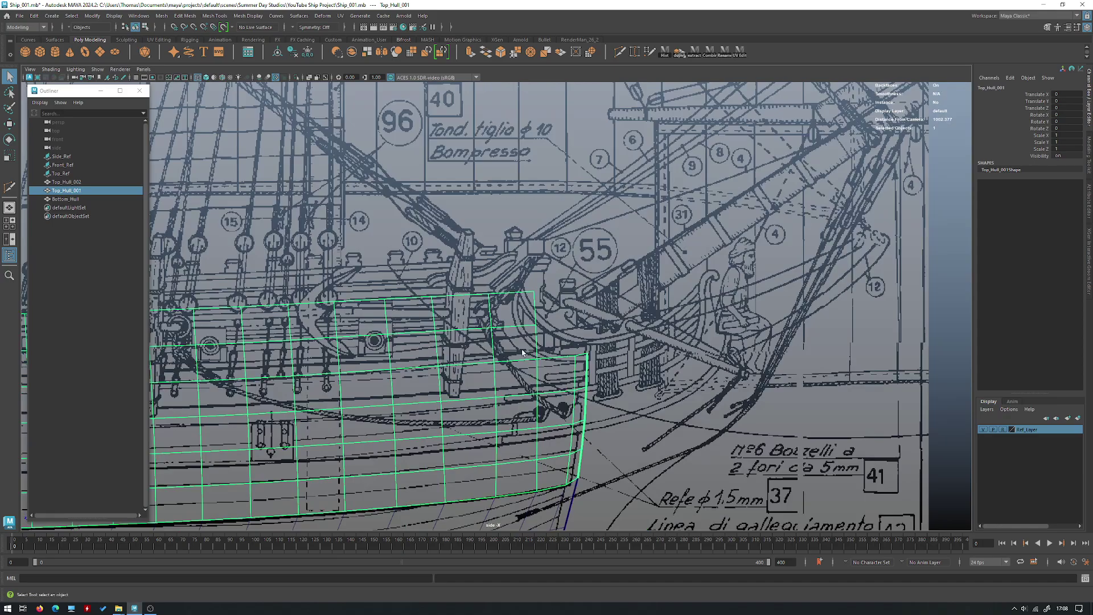
Compare the upper hull's shape with the ship drawing along its full length in the side and perspective views
key("space")
key("space")
left_click_drag(569, 318, 486, 322, "alt")
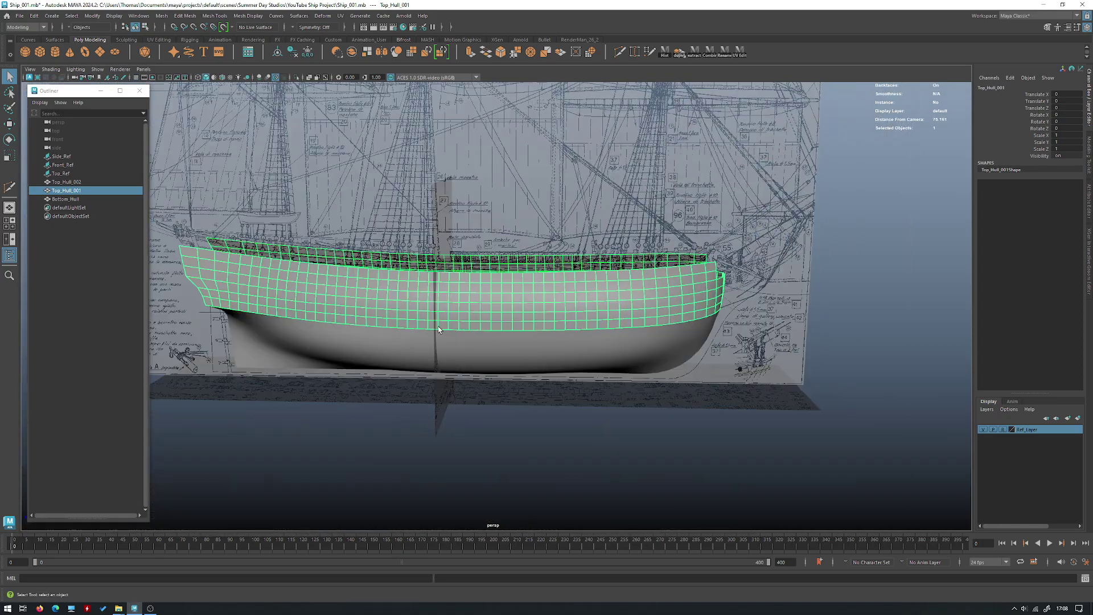
scroll(427, 283, "up", 3)
key("space")
key("space")
scroll(378, 395, "down", 5)
middle_click_drag(377, 395, 641, 381, "alt")
middle_click_drag(375, 332, 524, 349, "alt")
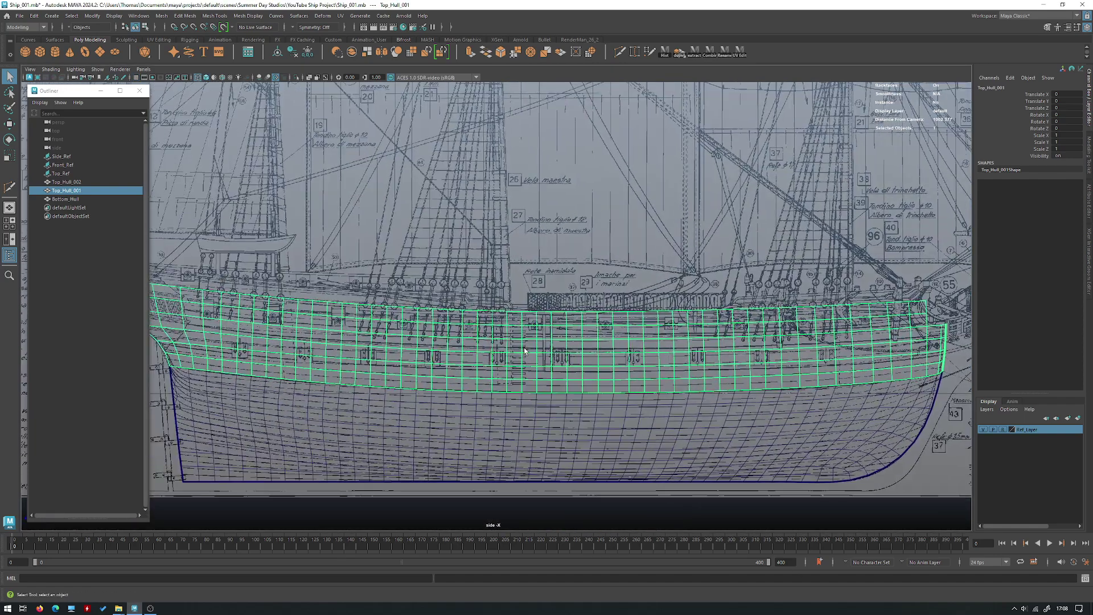
scroll(549, 344, "up", 2)
scroll(631, 318, "down", 1)
middle_click_drag(533, 289, 637, 283, "alt")
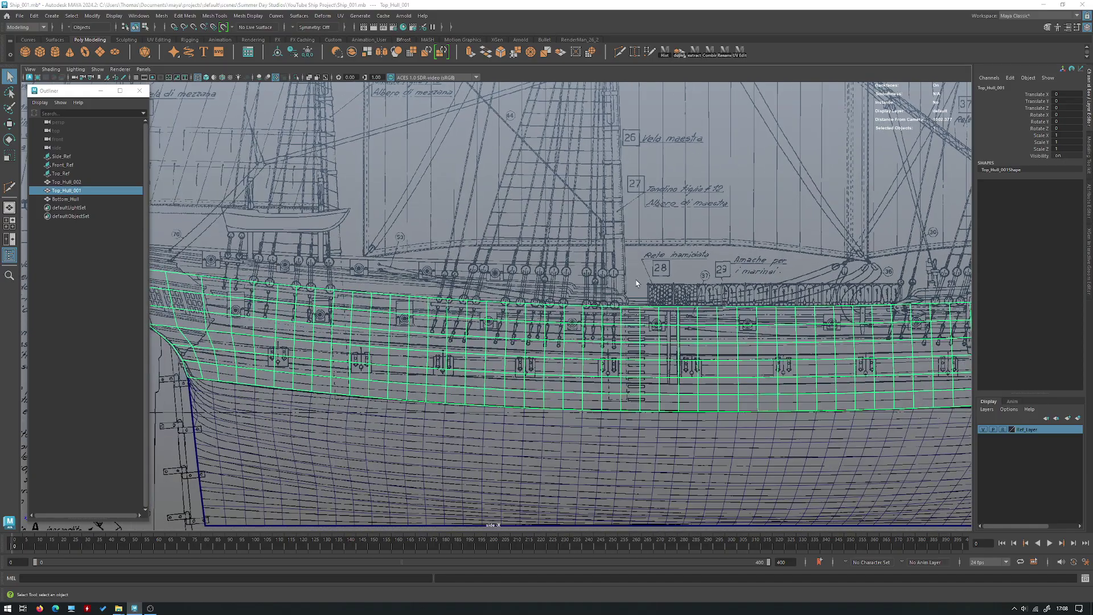
key("space")
key("space")
left_click_drag(711, 273, 482, 345, "alt")
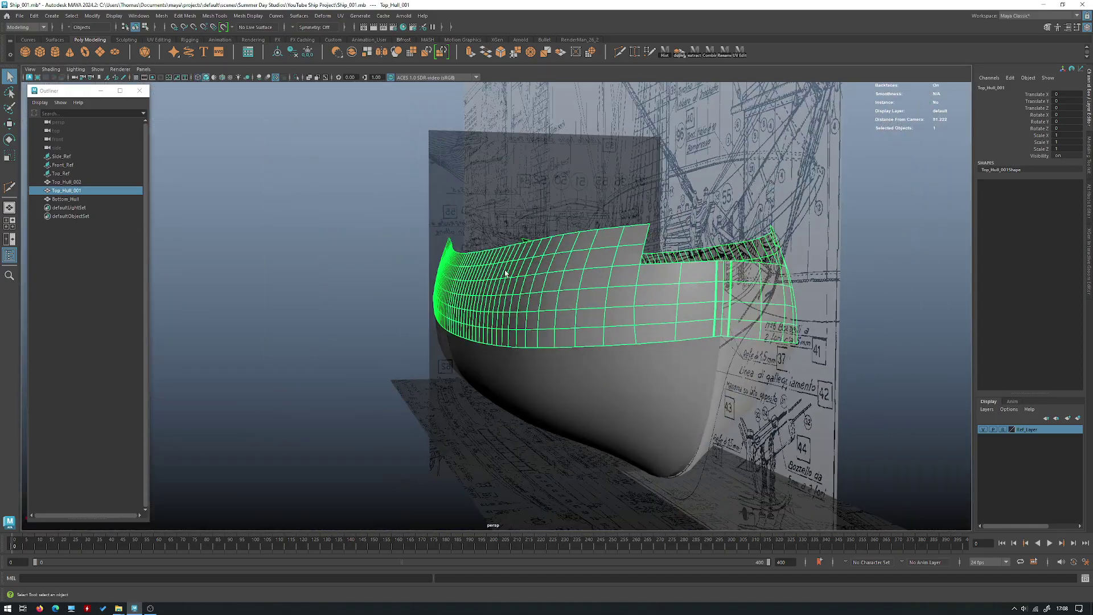
Isolate the upper hull around the bow and switch it to edge selection
left_click_drag(493, 290, 534, 317, "alt")
scroll(535, 317, "up", 2)
left_click_drag(413, 279, 585, 312, "alt")
key("ctrl+1")
right_click_drag(585, 341, 577, 294)
Extrude the top edges of the lowered middle section of the bow upward
left_click(533, 314)
double_click(585, 305, "shift")
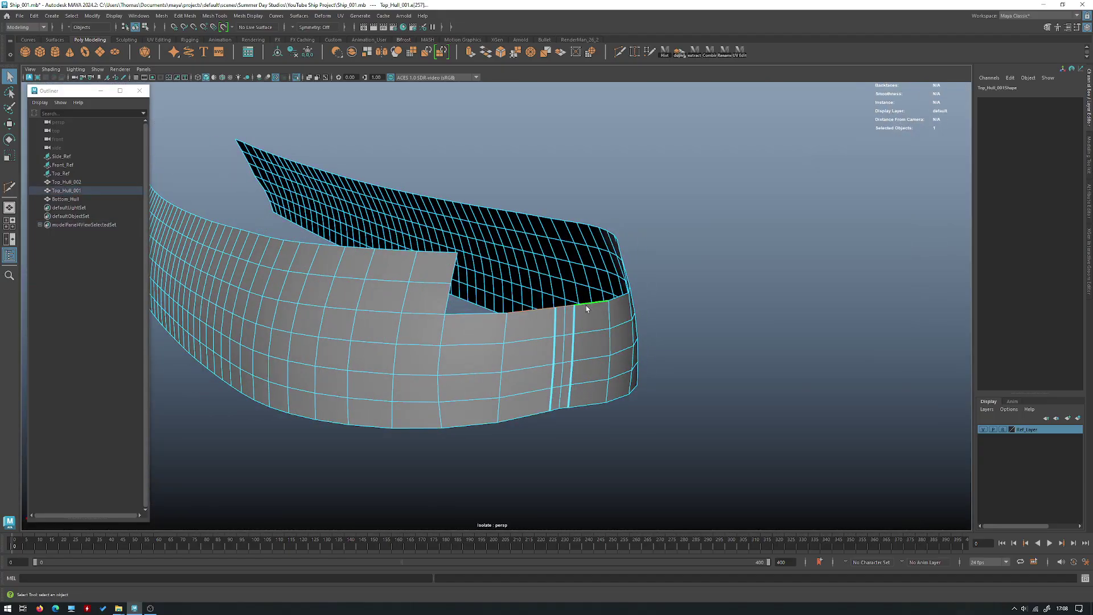
key("f")
scroll(501, 283, "down", 5)
left_click_drag(500, 283, 490, 237, "alt")
right_click_drag(491, 238, 491, 282, "shift")
key("w")
Raise the extruded bow edges to follow the hull's top line, checking their height against the side drawing
left_click_drag(512, 282, 520, 212, "alt")
left_click_drag(372, 268, 531, 254, "alt")
key("r")
key("w")
left_click_drag(558, 378, 549, 244, "alt")
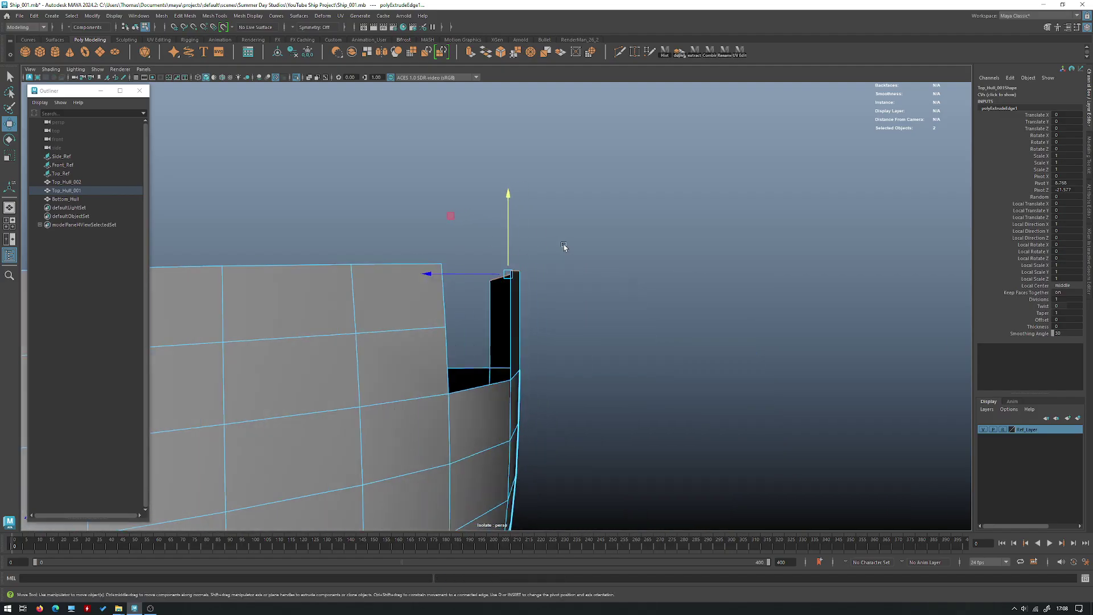
key("space")
key("space")
key("f")
right_click_drag(725, 410, 642, 378, "alt")
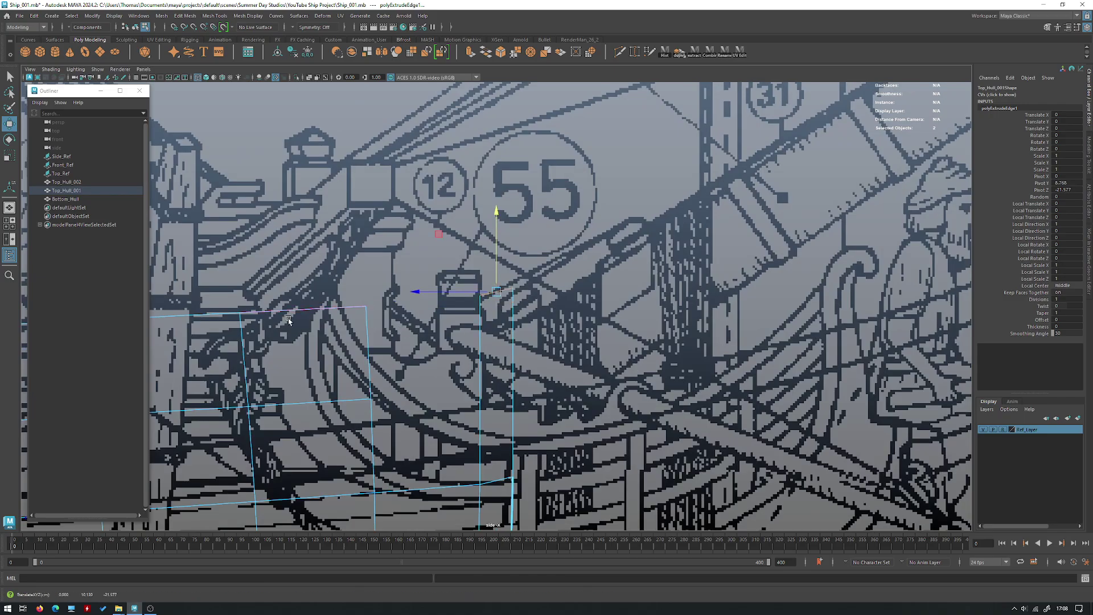
Cut a centred horizontal edge loop across the newly extruded bow strip with Multi-Cut
key("space")
key("space")
scroll(569, 274, "up", 2)
right_click_drag(495, 302, 424, 308, "shift")
left_click_drag(511, 317, 496, 322, "alt")
middle_click(519, 314, "ctrl")
middle_click_drag(482, 322, 566, 322, "alt")
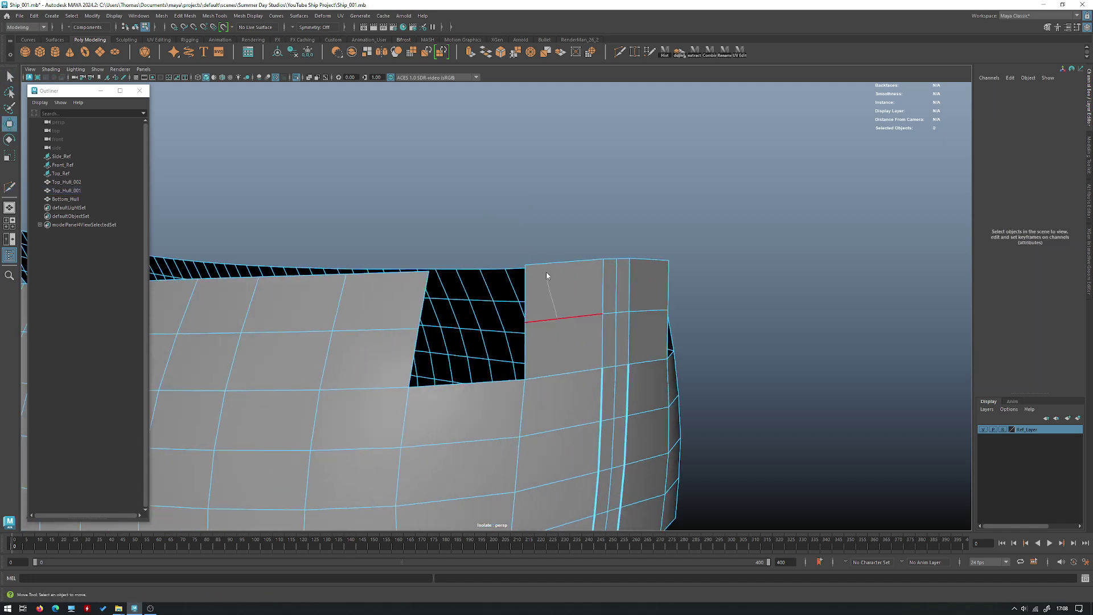
Bridge the gaps between the new bow strip and the hull walls on both sides
key("w")
left_click(417, 305)
right_click_drag(553, 268, 550, 381, "shift")
left_click_drag(602, 359, 512, 339, "alt")
key("q")
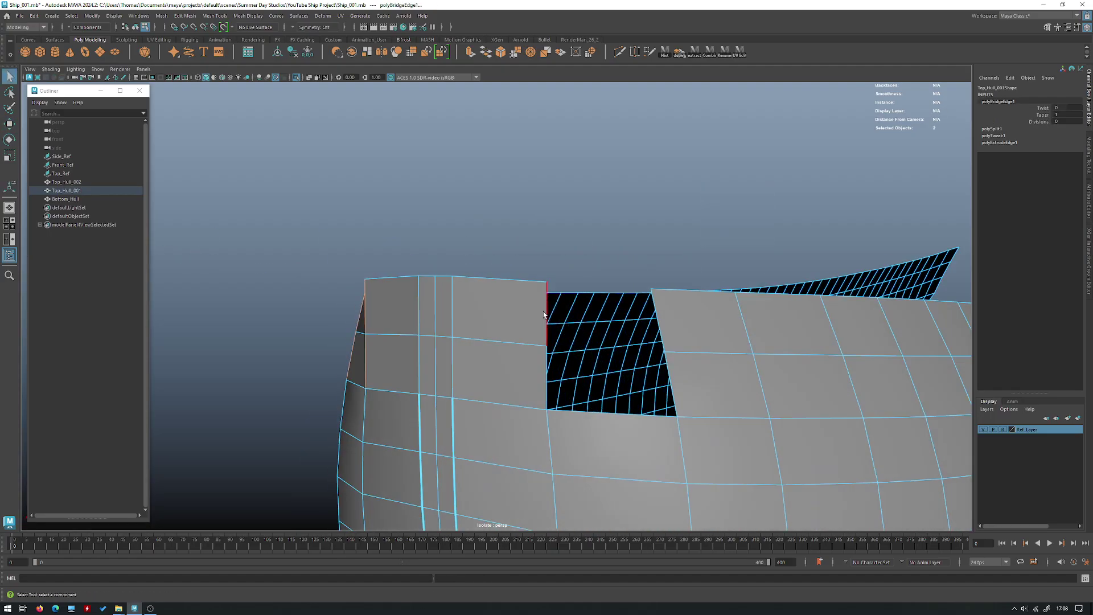
left_click(546, 314)
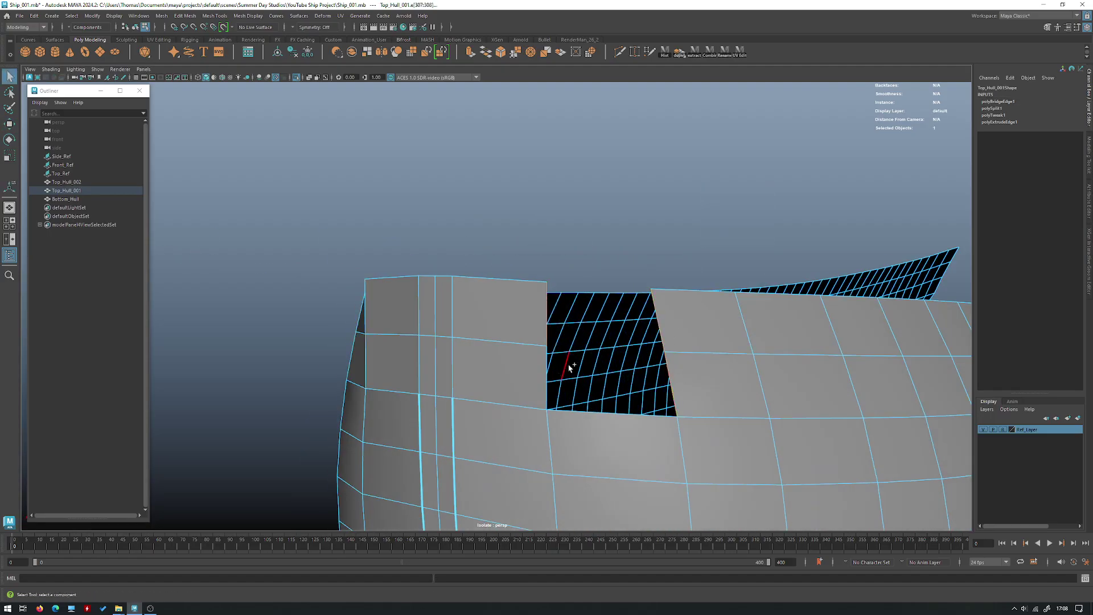
key("g")
Apply Edit Edge Flow to the vertical edge loops on both sides of the bow's centre strip
left_click_drag(507, 341, 544, 327, "alt")
right_click_drag(544, 327, 529, 325, "alt")
left_click_drag(592, 325, 500, 375, "alt")
middle_click_drag(500, 374, 500, 360, "alt")
right_click_drag(499, 361, 515, 347, "alt")
key("w")
left_click_drag(468, 313, 513, 317, "alt")
double_click(424, 323)
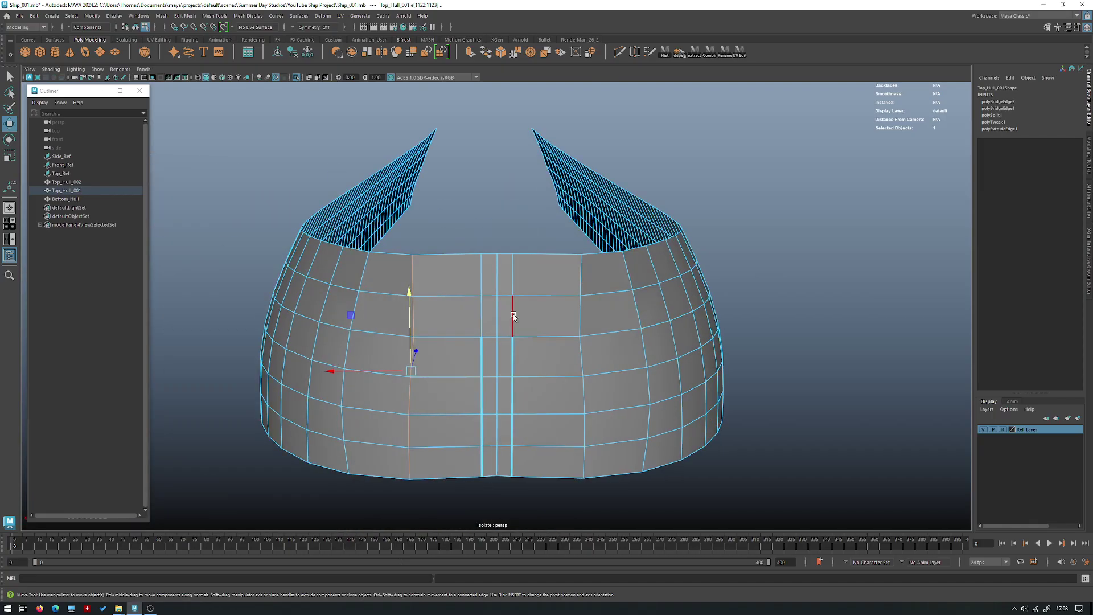
right_click(489, 280, "shift")
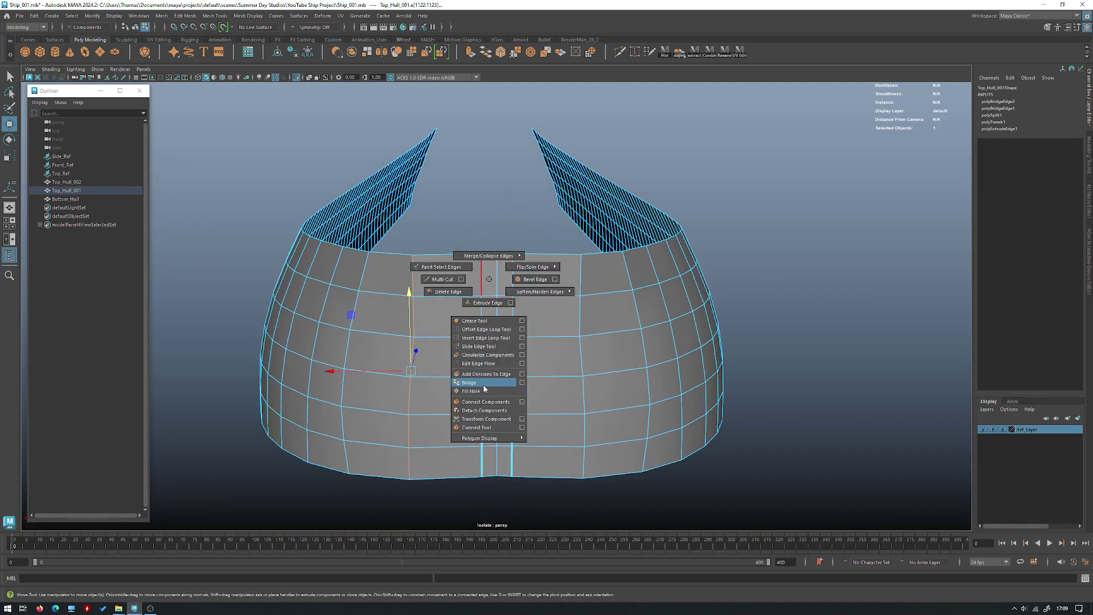
right_click_drag(487, 368, 487, 364, "shift")
mouse_move(511, 303)
left_mouse_down("alt")
mouse_move(507, 337)
mouse_move(534, 307)
mouse_move(522, 278)
mouse_move(523, 289)
left_mouse_up("alt")
double_click(565, 275)
key("g")
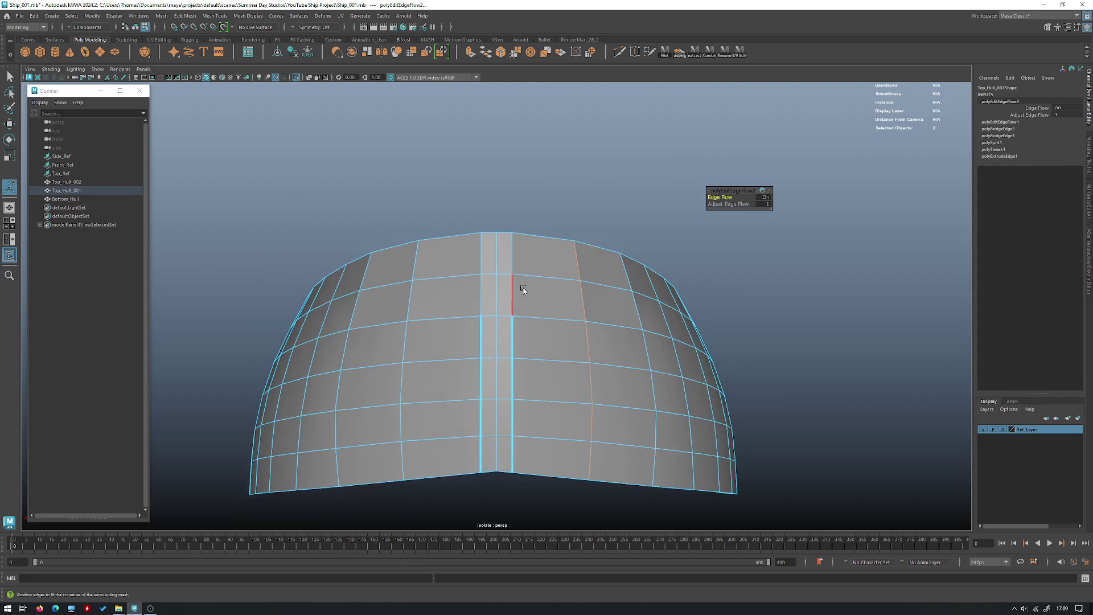
Return to object mode and isolate Top_Hull_001 together with Bottom_Hull
key("q")
right_click_drag(523, 290, 575, 268)
key("ctrl+1")
left_click_drag(575, 268, 626, 244, "alt")
left_click(480, 441, "shift")
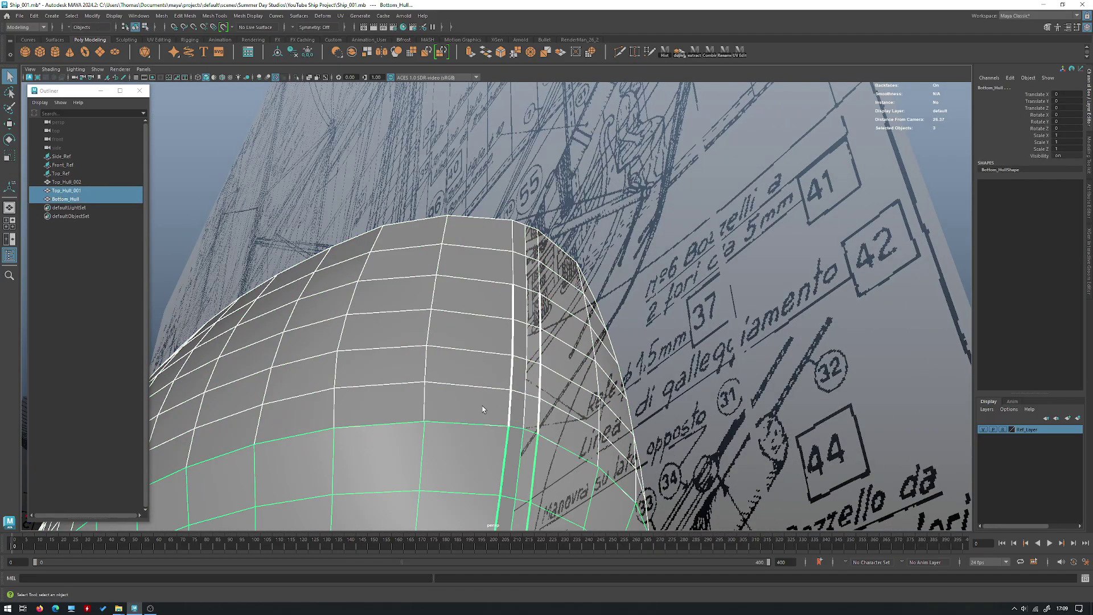
left_click(625, 322)
left_click(442, 392)
left_click(447, 450, "shift")
key("ctrl+1")
left_click(680, 319)
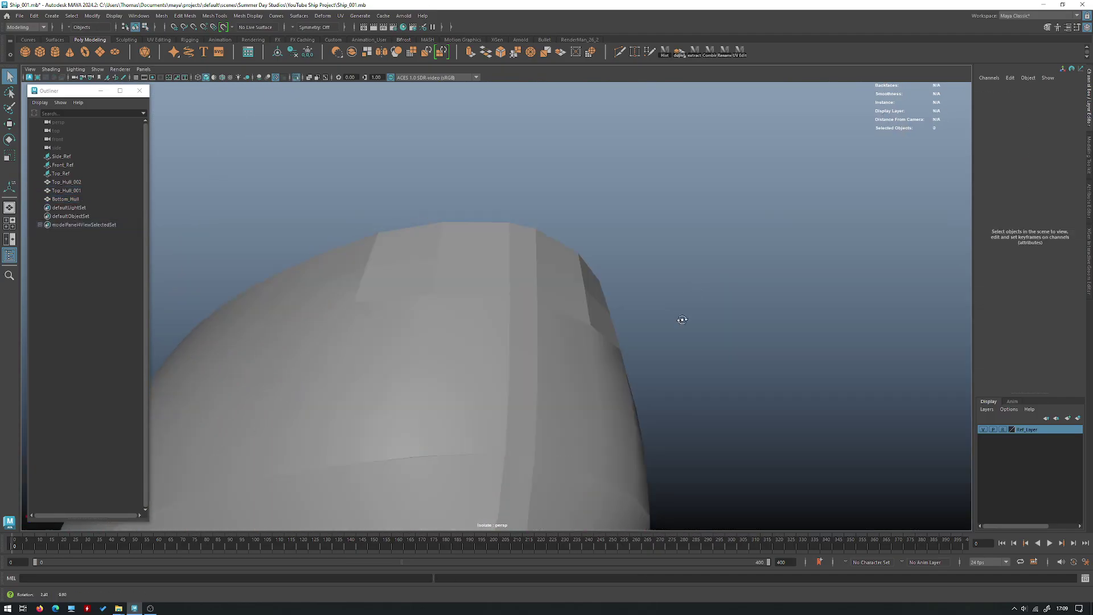
Examine the seam between the upper and bottom hull at the bow and the bottom hull's upper rim
left_click_drag(680, 319, 684, 394, "alt")
left_click(474, 373)
left_click_drag(474, 373, 490, 353, "alt")
left_click(528, 401)
left_click(490, 353)
key("ctrl+z")
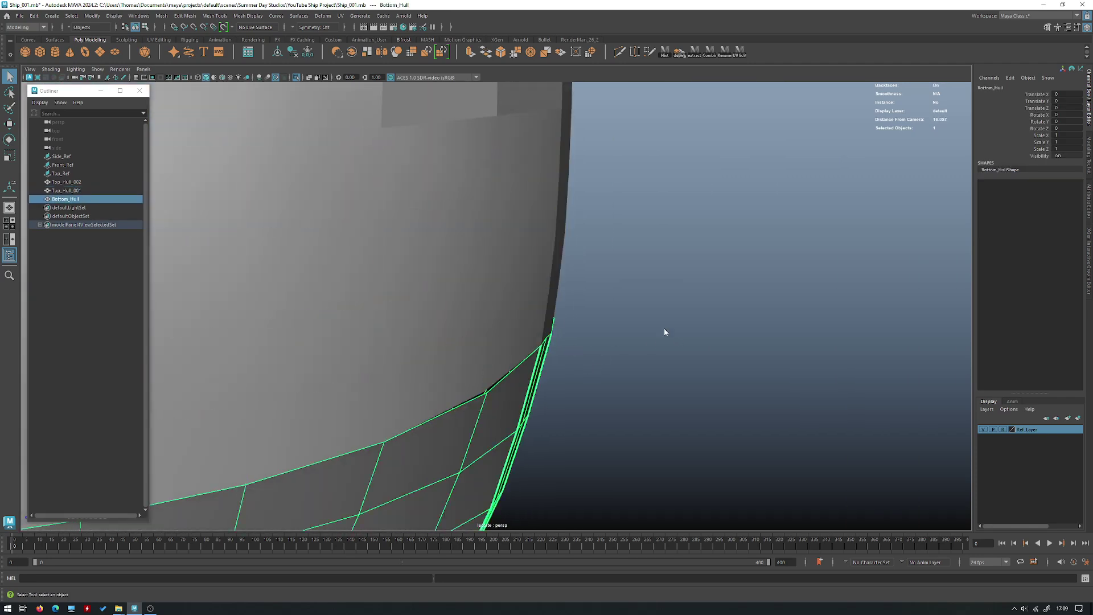
right_click_drag(677, 338, 608, 322)
left_click(485, 397)
left_click_drag(510, 388, 580, 310, "alt")
key("w")
left_click(578, 426)
right_click_drag(643, 240, 697, 211)
right_click_drag(694, 211, 585, 233, "alt")
left_click(578, 290)
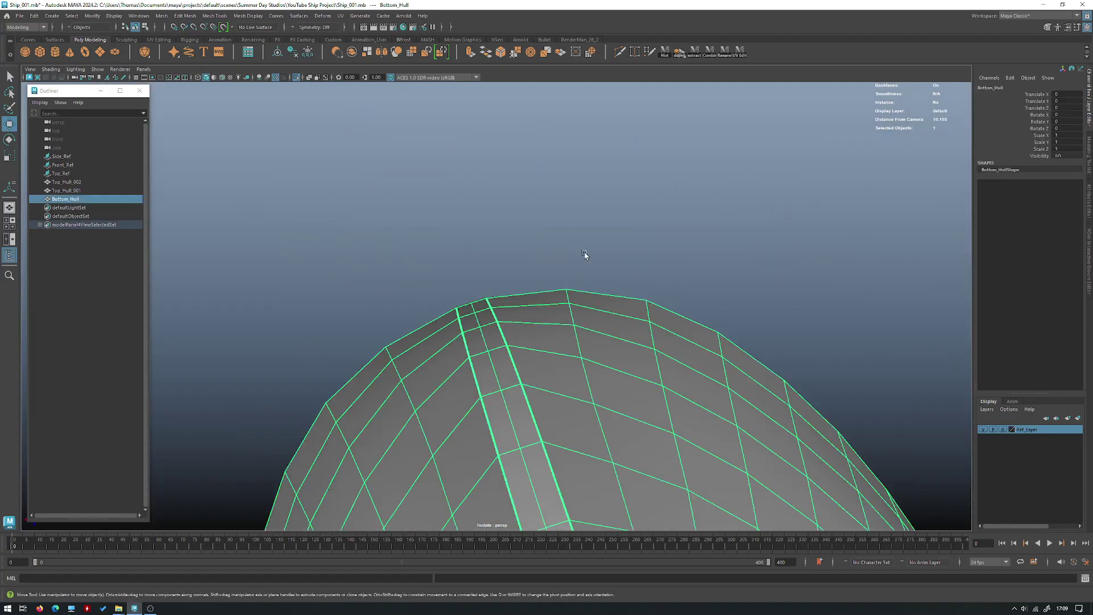
left_click_drag(578, 275, 622, 267, "alt")
left_click_drag(412, 225, 647, 227, "alt")
Soften the edges around the filled section of the upper hull's bow
left_click(468, 245)
key("space")
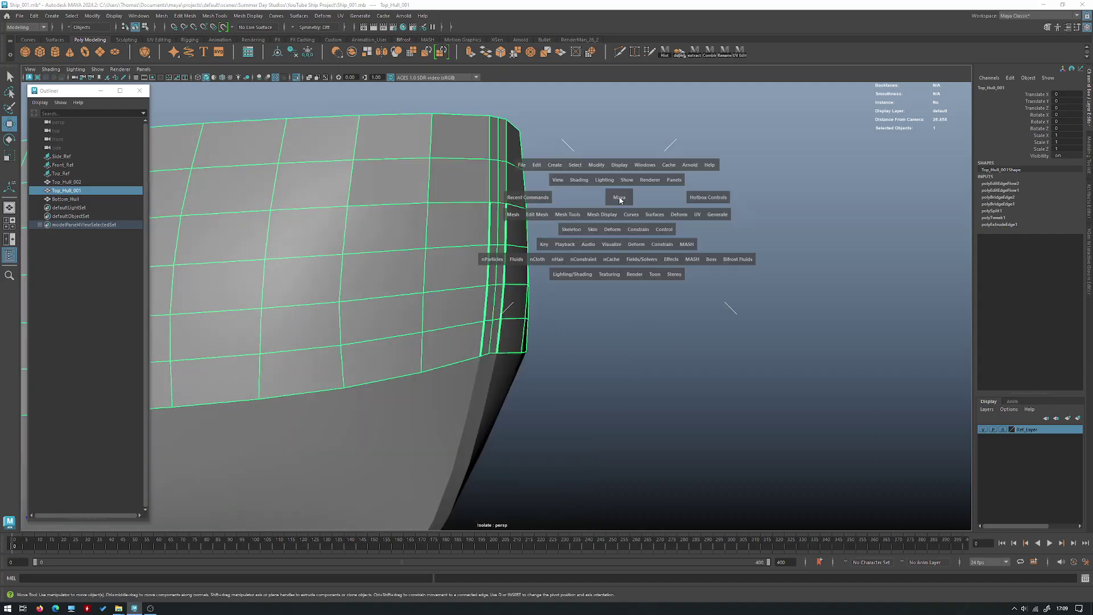
right_click_drag(572, 176, 571, 152)
left_click_drag(572, 152, 446, 279, "alt")
key("q")
left_click(371, 258)
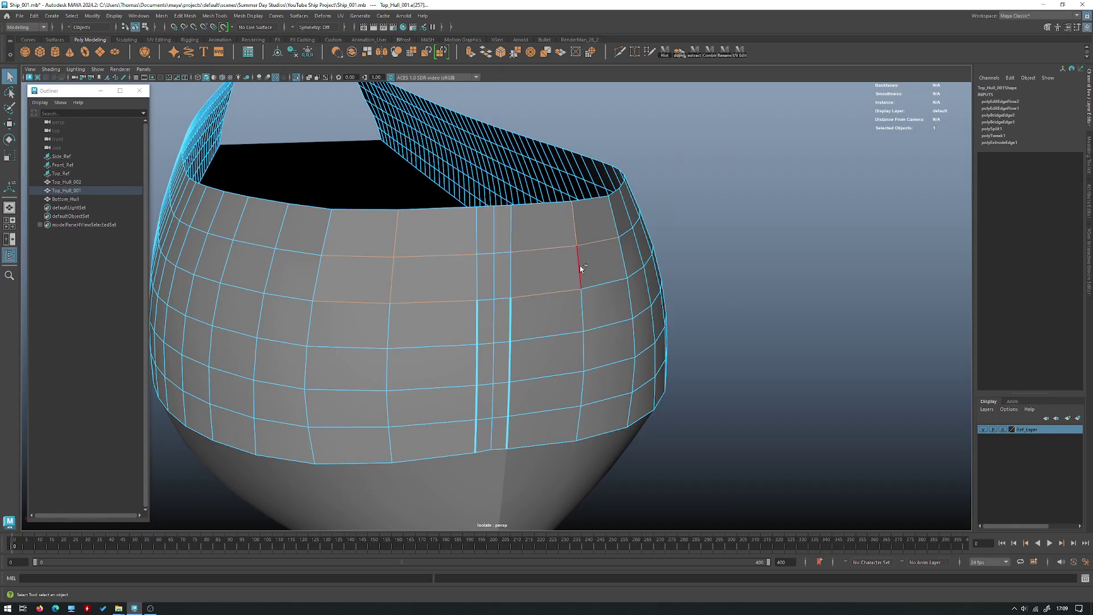
left_click_drag(609, 276, 561, 266, "alt")
key("space")
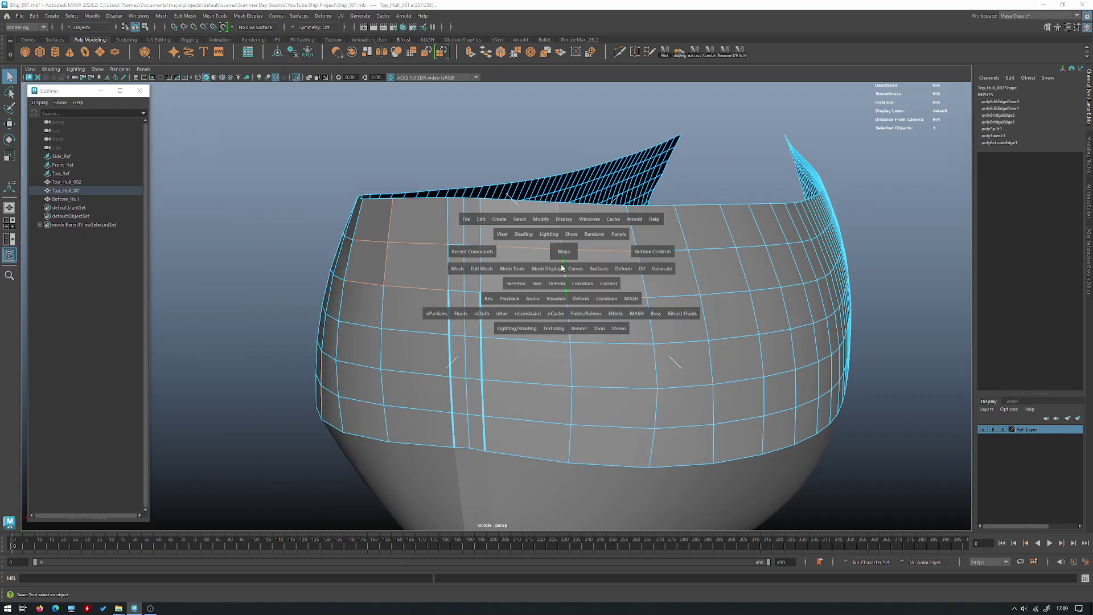
left_click(555, 271)
left_click(569, 339)
right_click_drag(559, 276, 618, 250)
Soften the remaining hard edges where the filled bow section meets the hull sides
left_click(560, 148)
right_click_drag(561, 154, 514, 173, "alt")
left_click_drag(398, 301, 491, 273, "alt")
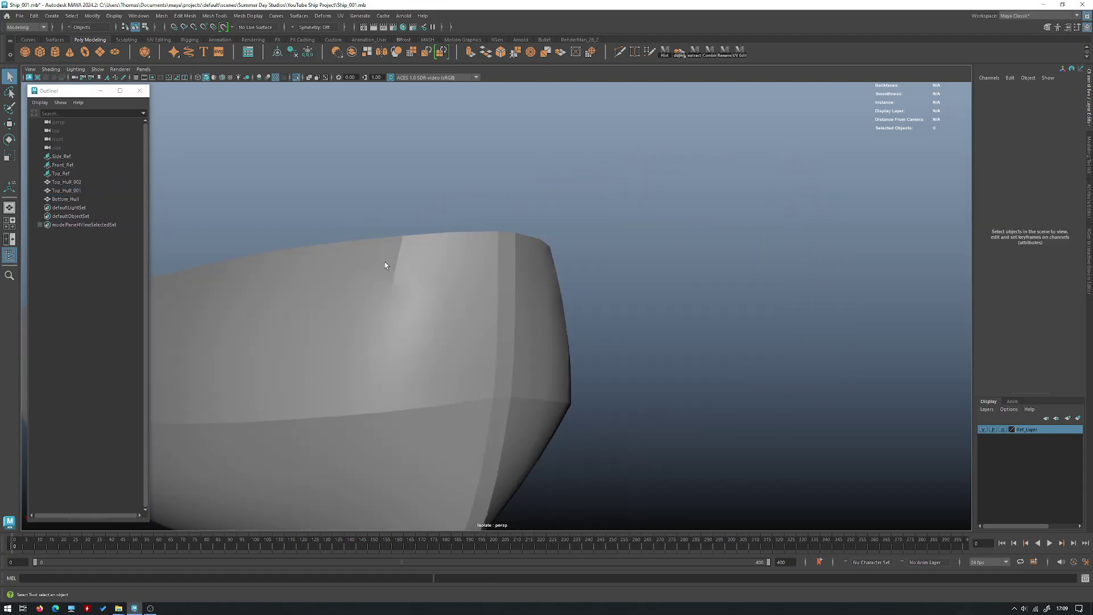
left_click_drag(384, 265, 471, 311, "alt")
left_click(471, 312)
left_click_drag(422, 261, 548, 282, "alt")
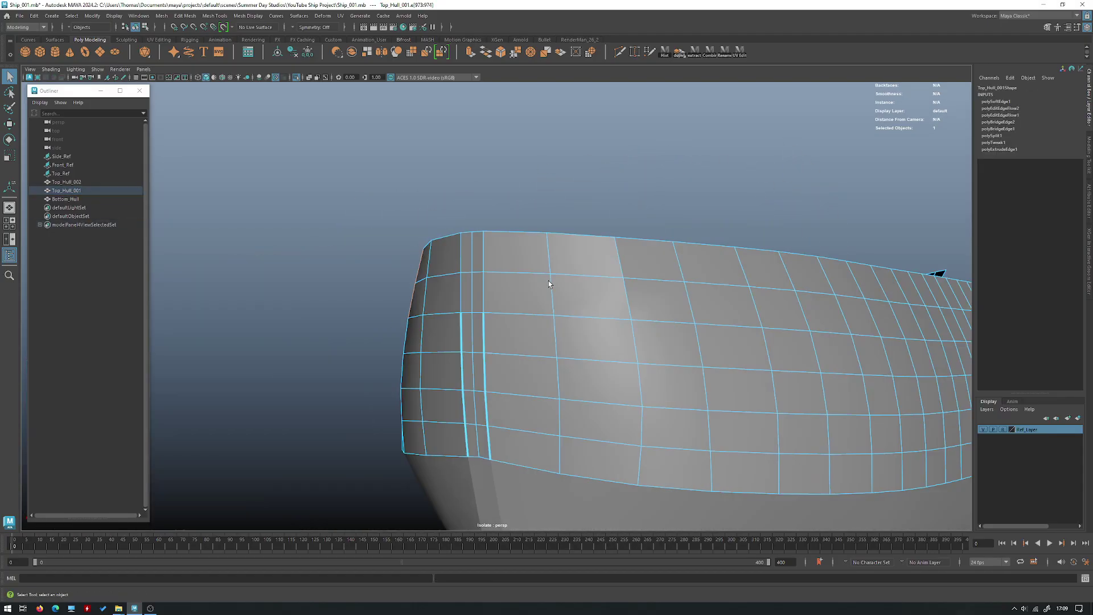
key("F8")
left_click(703, 183)
left_click_drag(702, 183, 506, 258, "alt")
right_click_drag(505, 258, 505, 271, "alt")
left_click_drag(505, 271, 496, 328, "alt")
Adjust the foremost top vertices of Top_Hull_001 in the side view to even out the bow's upper rim
left_click(495, 329)
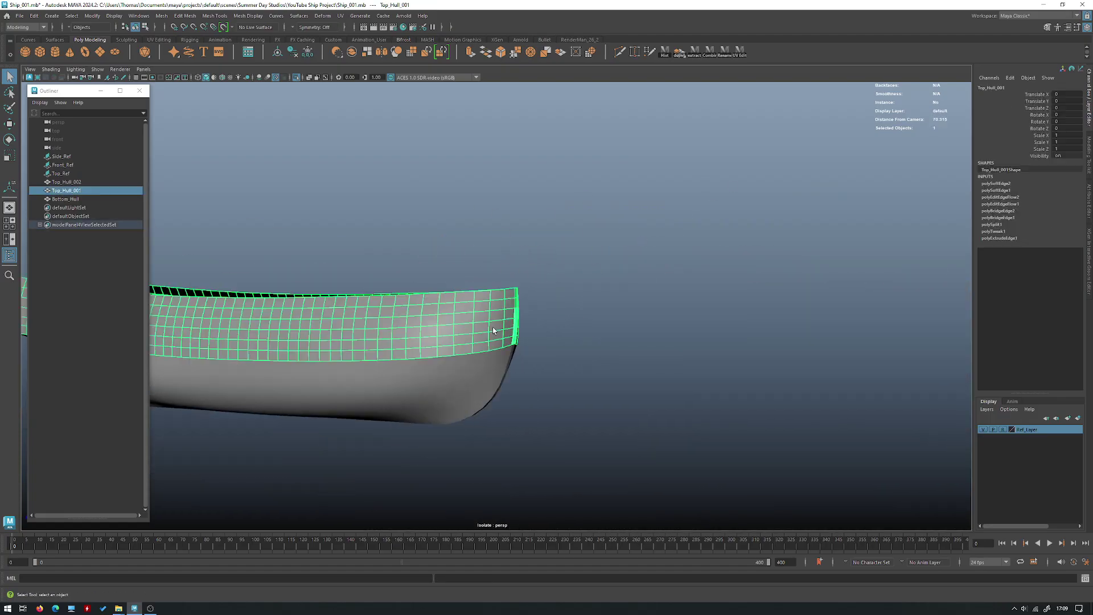
key("space")
key("space")
scroll(491, 328, "down", 3)
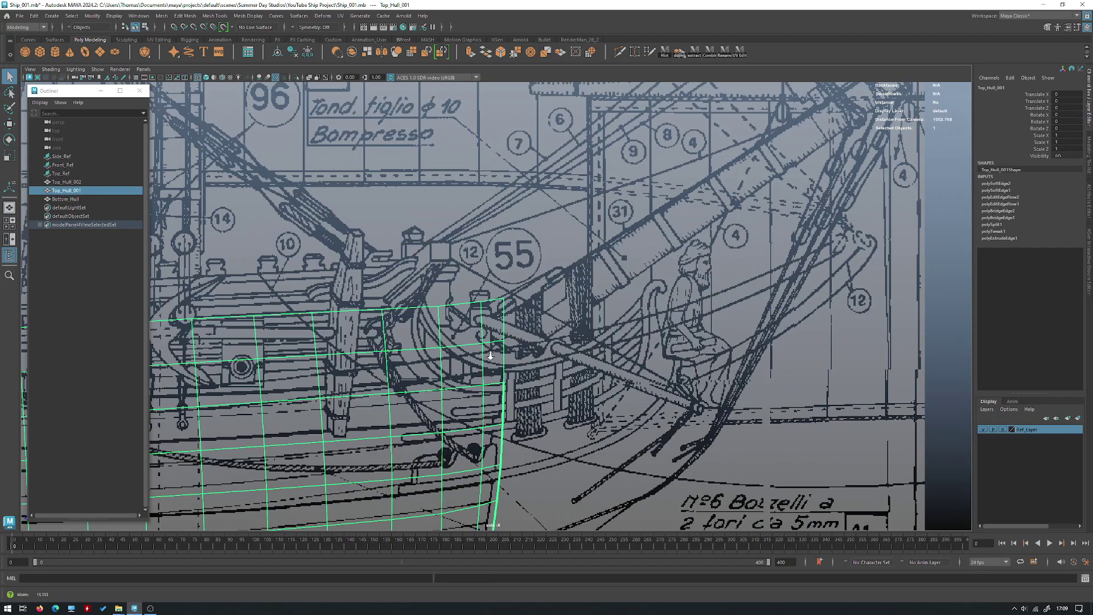
right_click_drag(571, 309, 530, 289)
left_click_drag(453, 263, 518, 313)
scroll(502, 285, "up", 3)
key("w")
left_click_drag(488, 266, 510, 278)
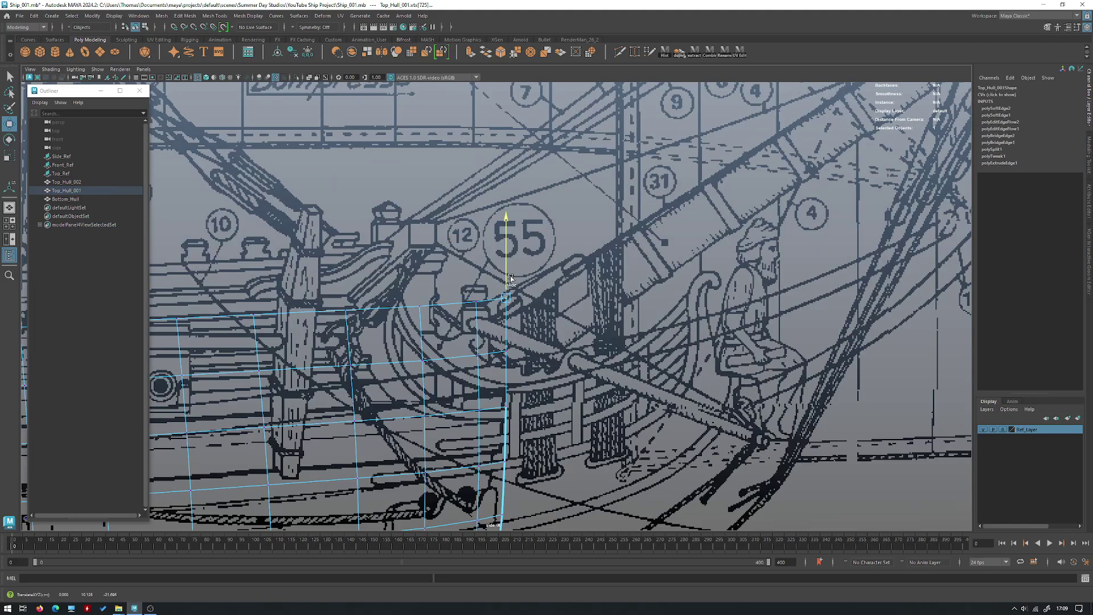
left_click(424, 307)
left_click_drag(420, 276, 420, 274)
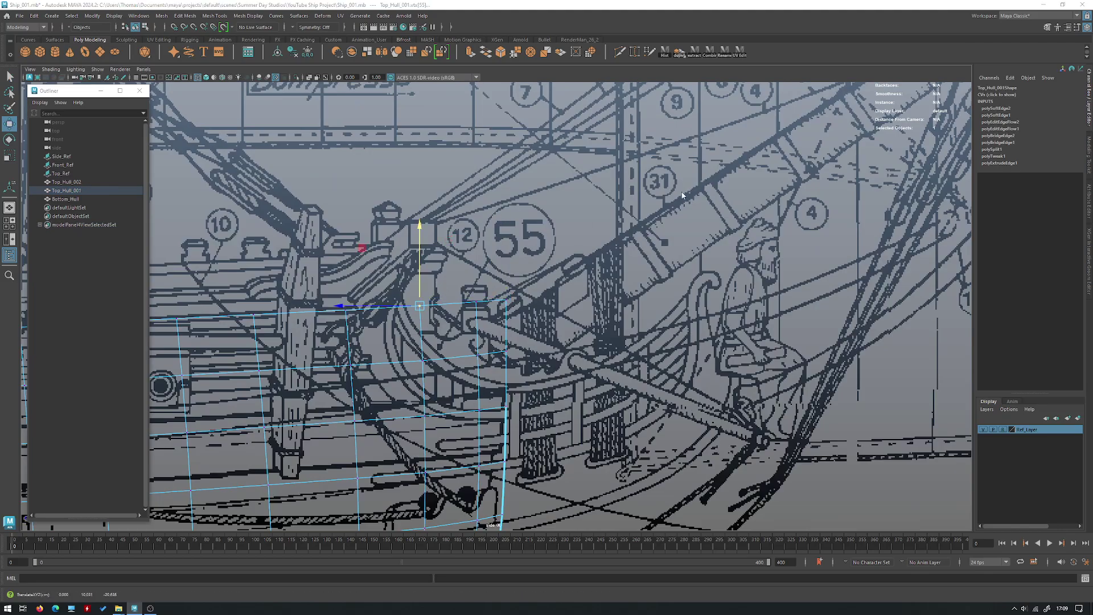
Inspect the reshaped bow's surface and shading from several angles in the perspective view
key("space")
key("space")
right_click_drag(662, 206, 700, 193)
left_click(605, 232)
left_click_drag(605, 231, 427, 326, "alt")
left_click(427, 327)
left_click_drag(586, 310, 528, 299, "alt")
left_click(686, 235)
left_click_drag(686, 236, 643, 324, "alt")
left_click(663, 322)
right_click_drag(730, 244, 702, 296, "shift")
left_click_drag(587, 272, 638, 319, "alt")
scroll(695, 378, "up", 5)
key("ctrl+z")
scroll(447, 321, "down", 5)
Crease the upper parts of the two vertical edge lines beside the bow's centre line with the Crease Tool
key("q")
key("F10")
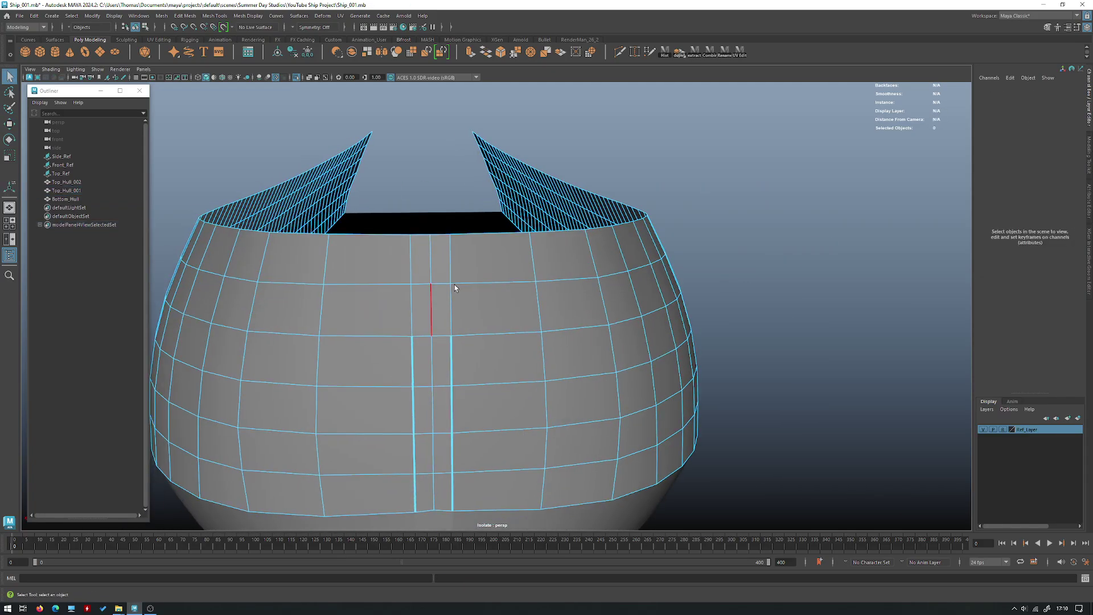
left_click(448, 257)
right_click_drag(494, 259, 497, 304, "shift")
key("w")
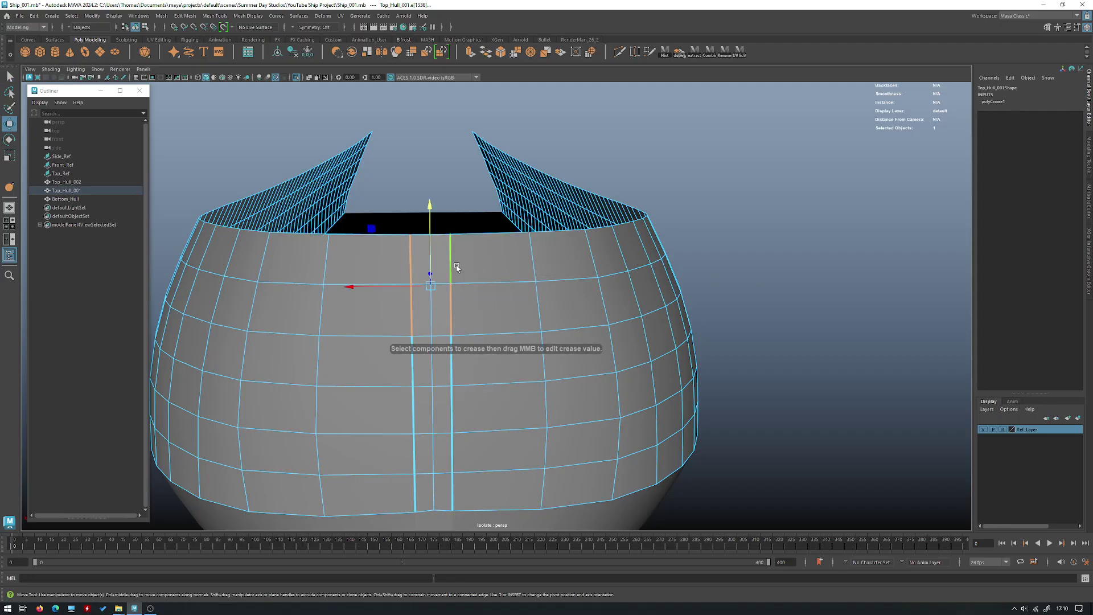
right_click(467, 254, "shift")
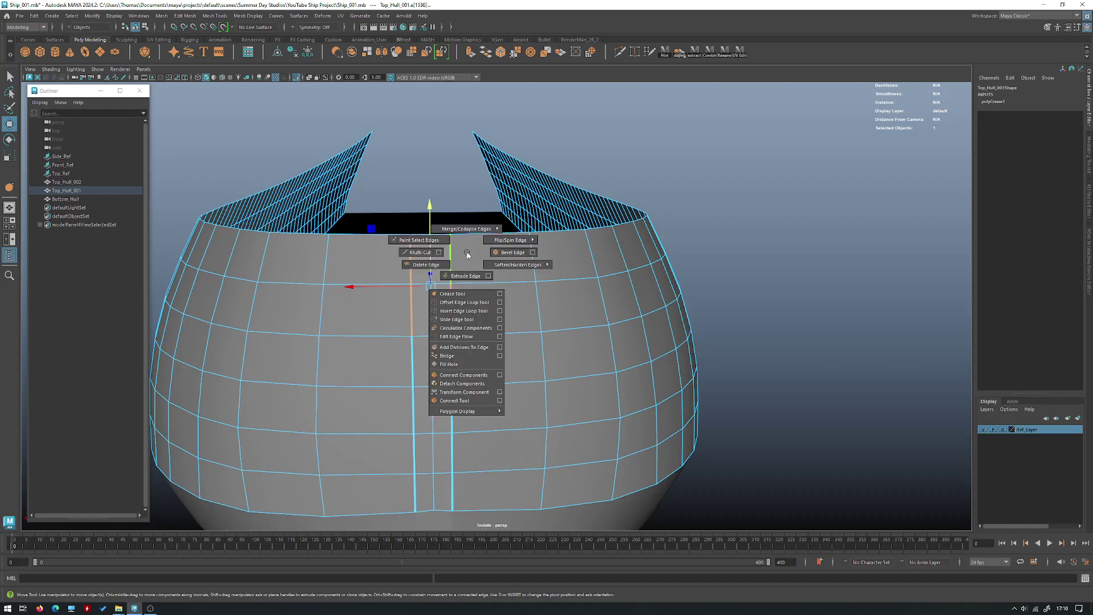
left_click(467, 293)
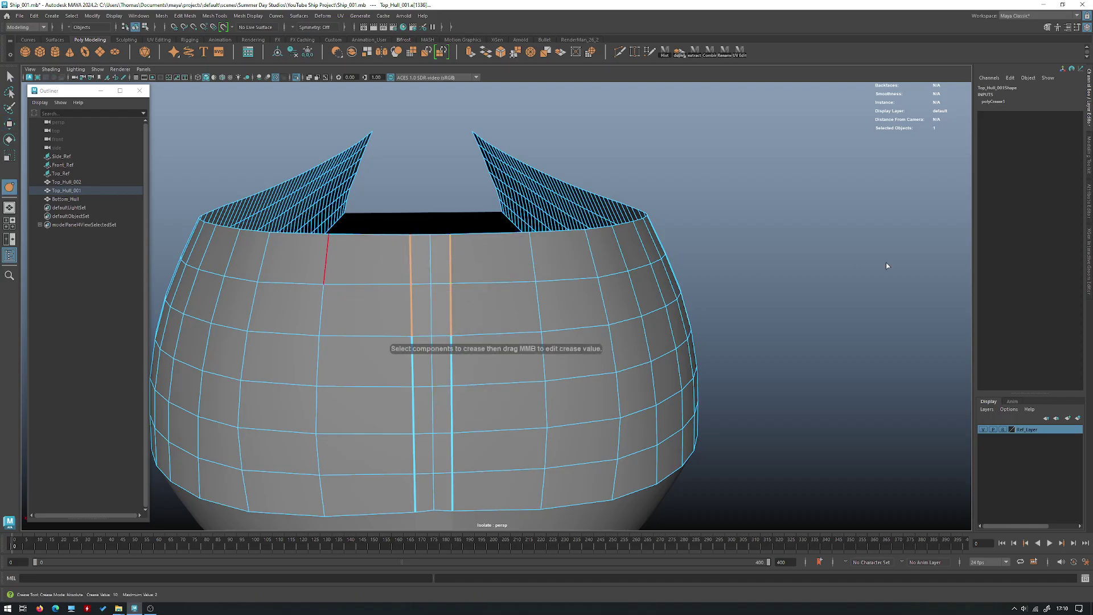
key("w")
left_click_drag(570, 255, 619, 249, "alt")
right_click_drag(620, 247, 543, 211)
left_click(685, 210)
Check the creased bow, end the isolation of Top_Hull_001 and hide the reference layer to view the whole hull
left_click_drag(550, 336, 499, 298, "alt")
left_click_drag(778, 276, 563, 324, "alt")
scroll(444, 254, "up", 4)
left_click(444, 253)
left_click_drag(443, 254, 468, 342, "alt")
key("ctrl+1")
left_click(426, 299)
left_click(984, 429)
left_click_drag(654, 319, 581, 285, "alt")
scroll(572, 284, "up", 2)
left_click_drag(471, 263, 426, 261, "alt")
left_click(510, 240)
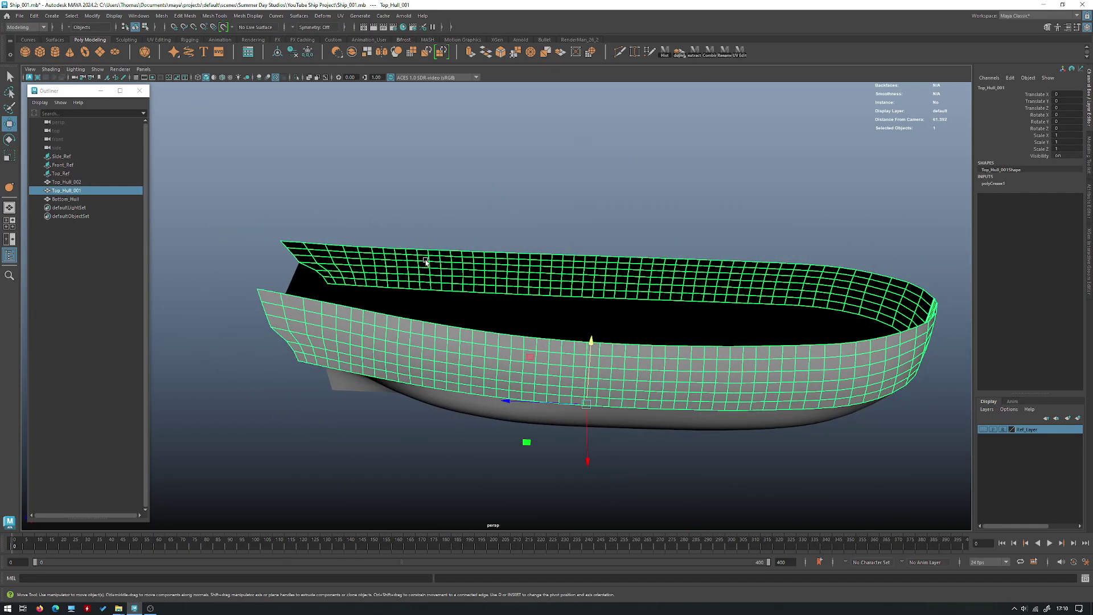
Show the reference layer in the side view and compare the upper hull's outline with the drawing, especially at the stern
key("space")
key("space")
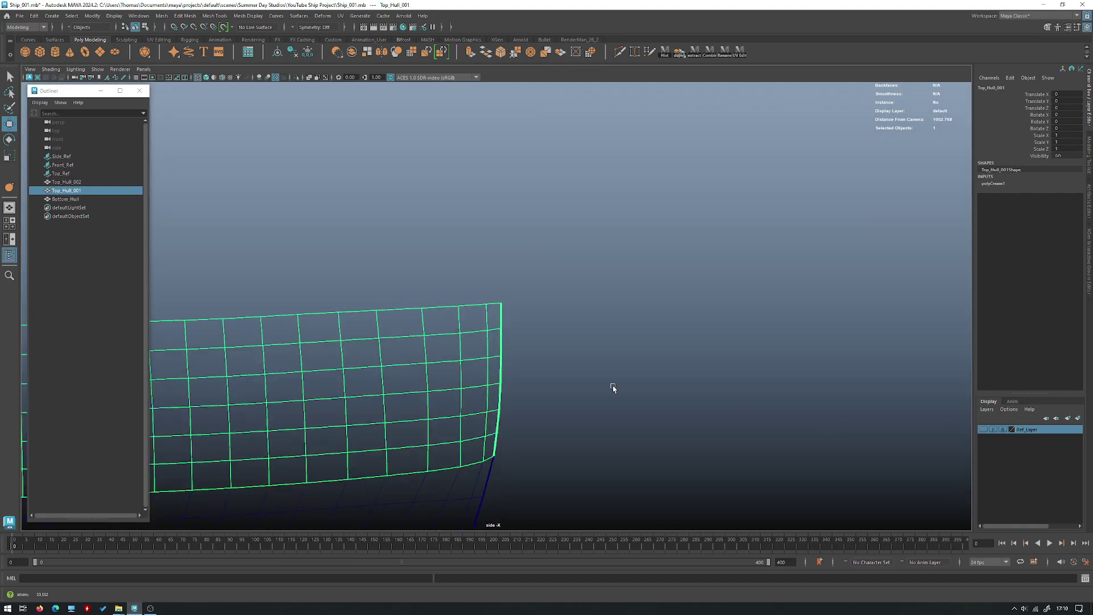
scroll(610, 386, "down", 5)
left_click(982, 429)
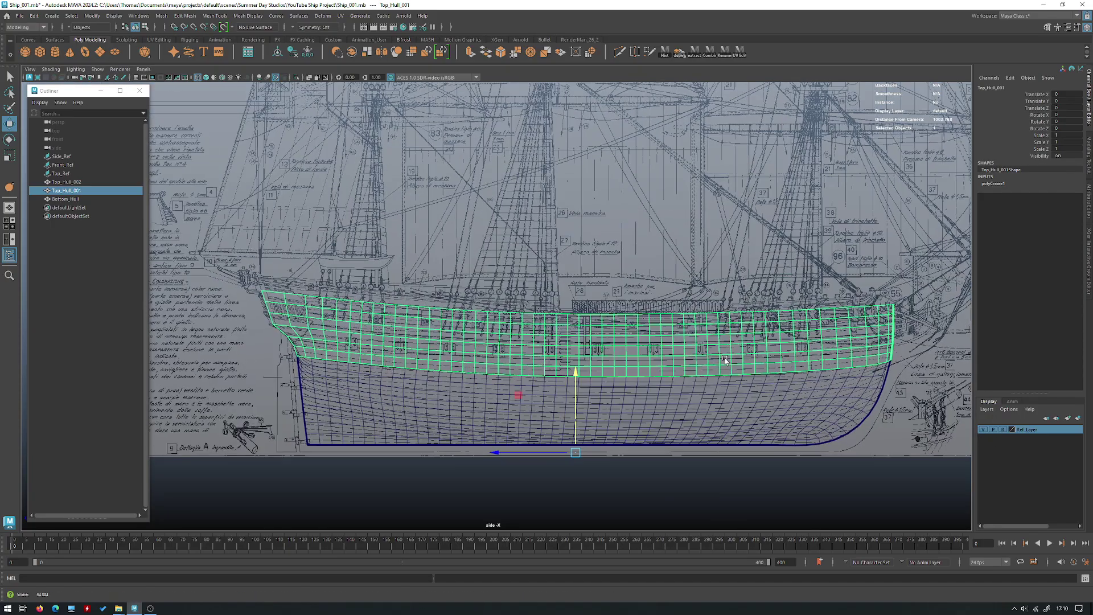
scroll(388, 268, "up", 4)
left_click(389, 269)
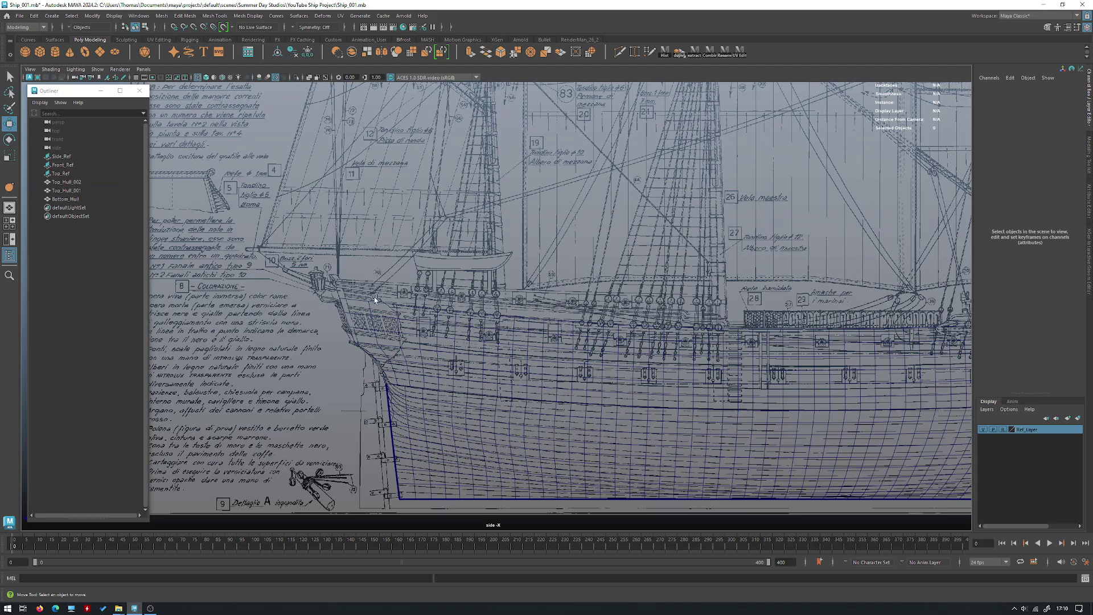
scroll(621, 316, "down", 4)
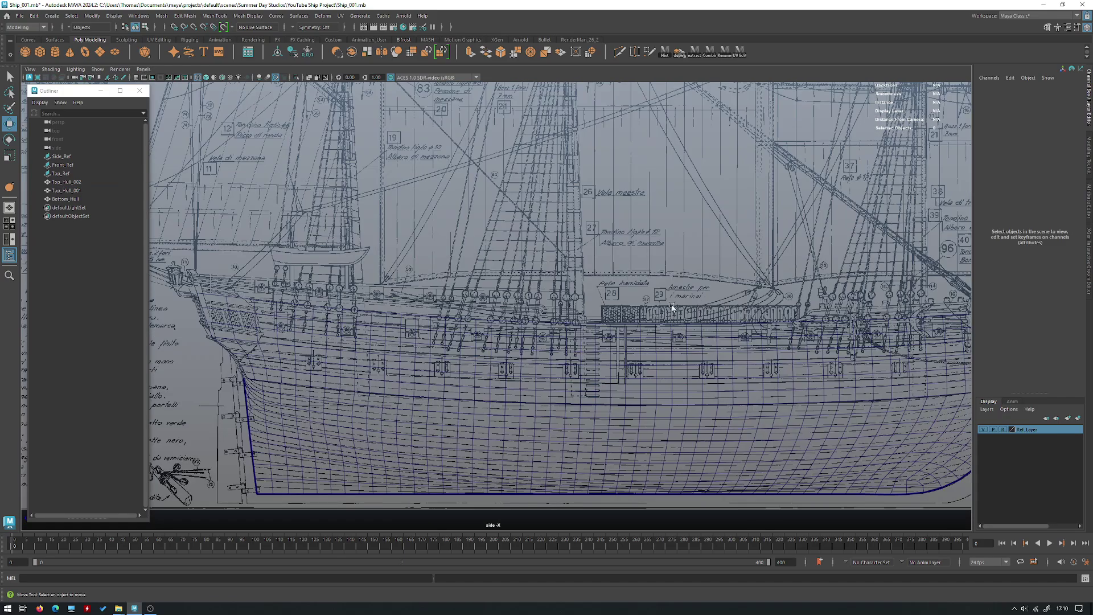
Select a rim edge amidships on Top_Hull_001 and compare the rim line with the side reference from midship to stern
key("space")
key("space")
left_click(593, 342)
middle_click_drag(594, 342, 483, 336, "alt")
right_click_drag(483, 336, 670, 402, "alt")
left_click_drag(670, 403, 607, 370, "alt")
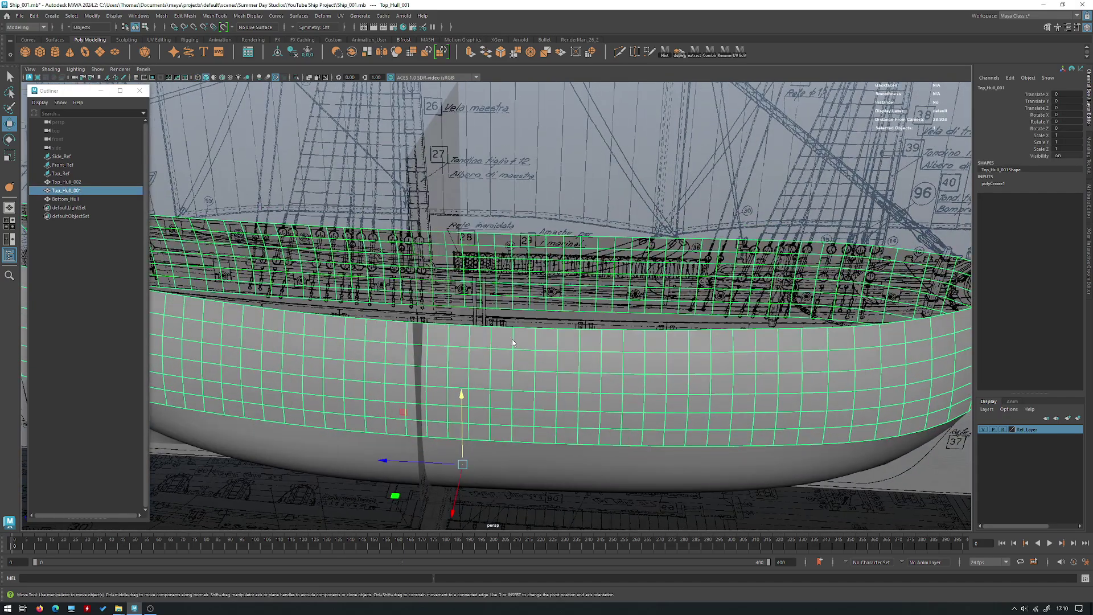
right_click_drag(511, 341, 505, 314)
left_click(481, 325)
key("q")
left_click(553, 329)
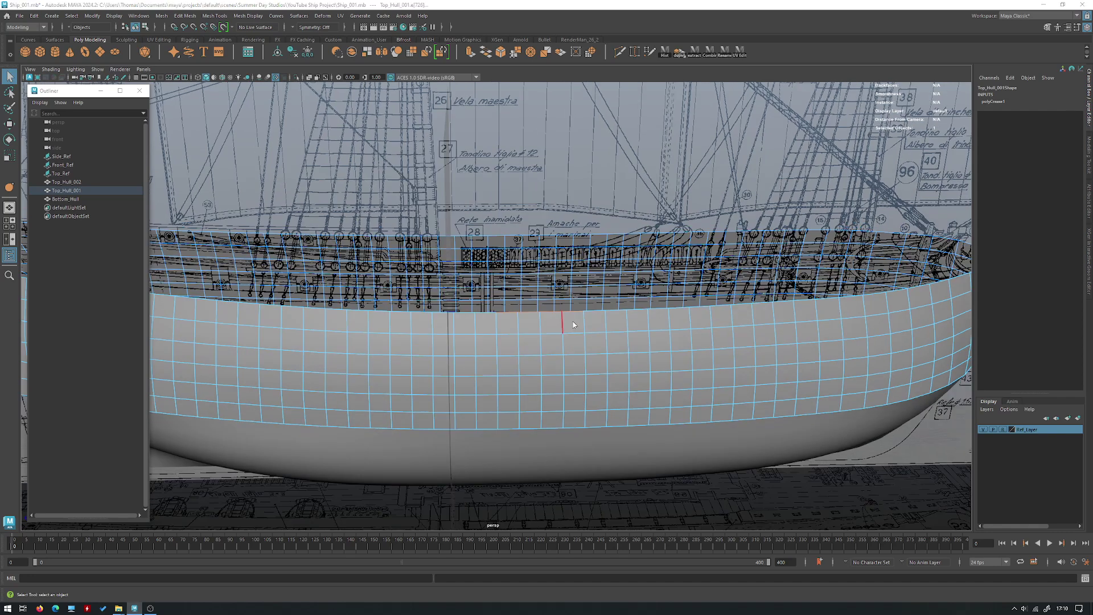
key("space")
key("space")
scroll(629, 330, "up", 3)
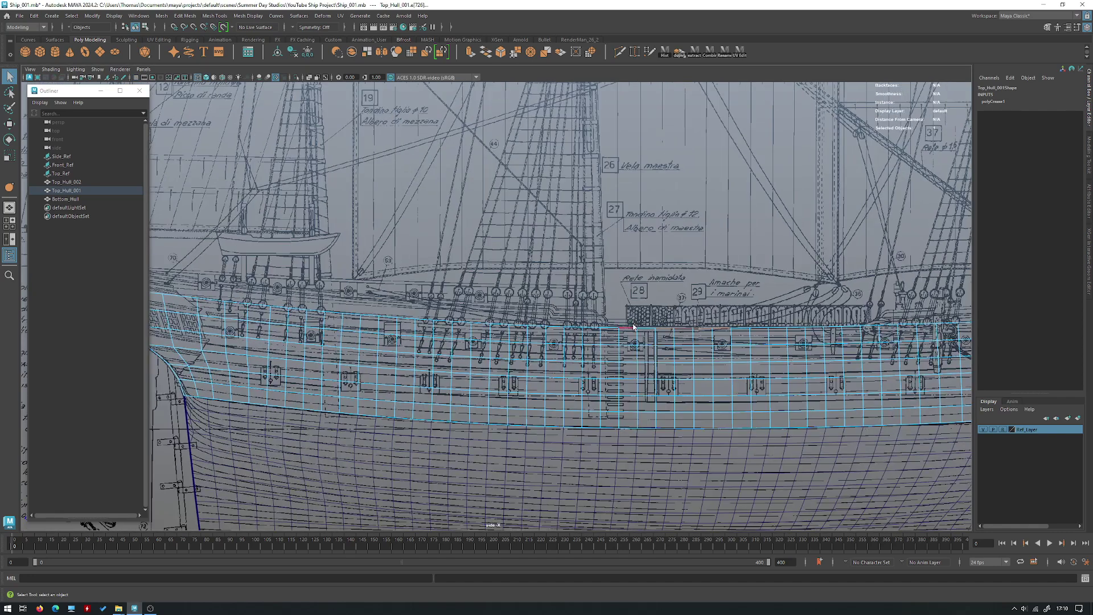
middle_click_drag(684, 326, 564, 331, "alt")
middle_click_drag(658, 304, 567, 304, "alt")
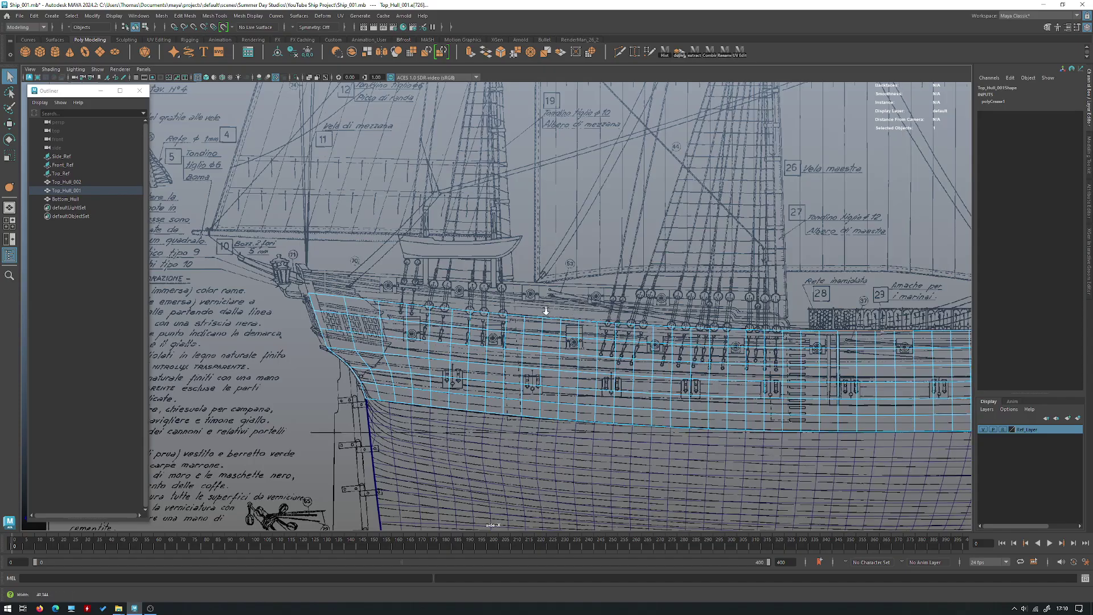
scroll(560, 307, "up", 5)
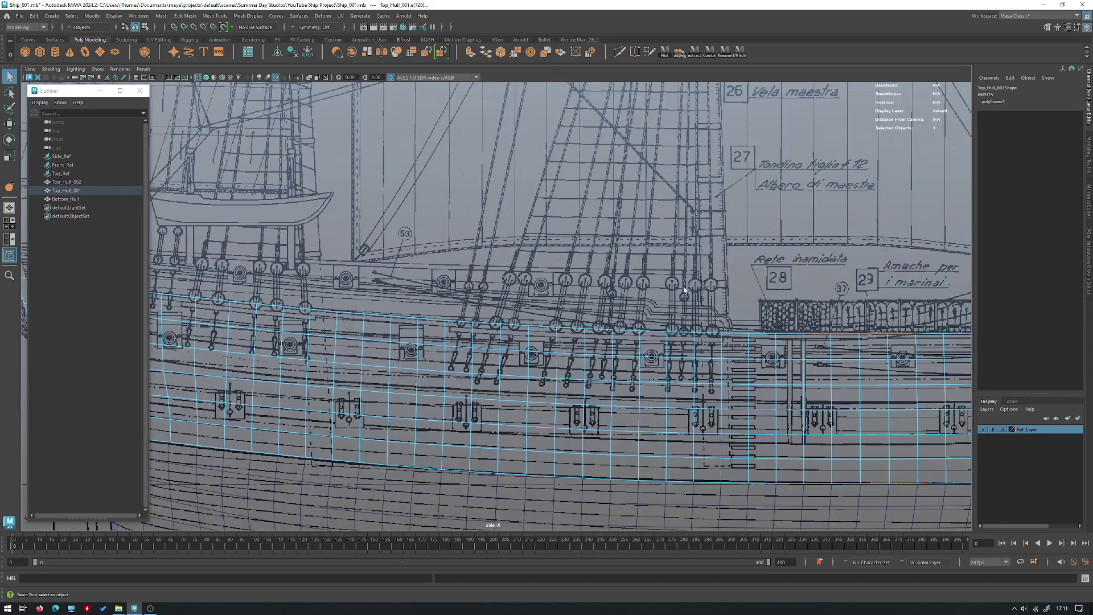
middle_click_drag(684, 290, 740, 313, "alt")
scroll(740, 313, "down", 1)
middle_click_drag(407, 262, 532, 259, "alt")
scroll(532, 259, "down", 1)
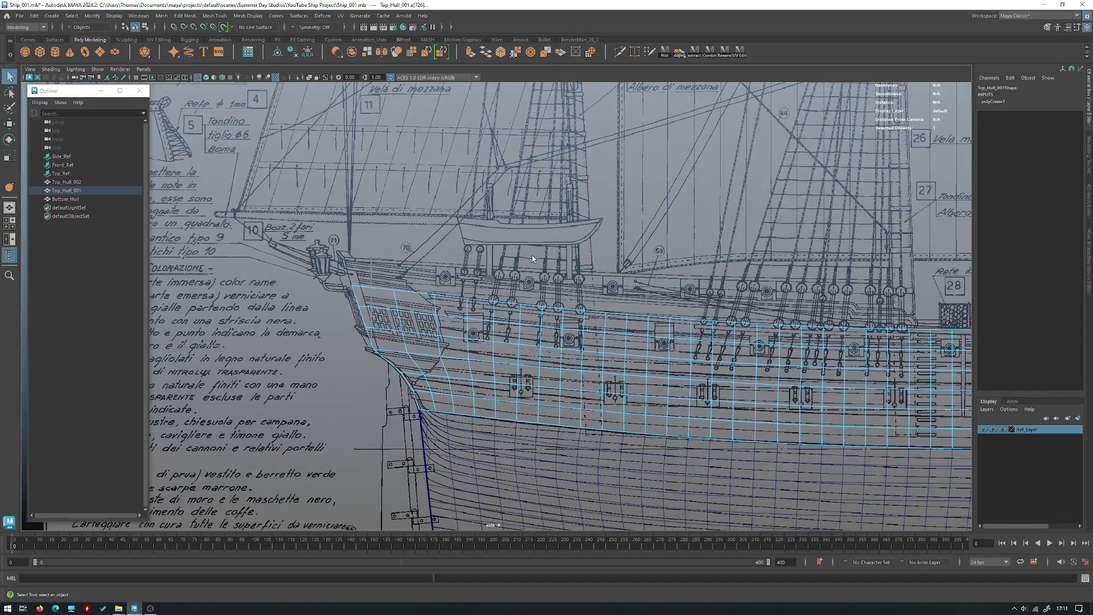
Hide the reference layer, frame the stern panel Top_Hull_002 in the perspective view and turn on wireframe on shaded
key("space")
key("space")
mouse_move(364, 259)
left_mouse_down("alt")
mouse_move(432, 275)
mouse_move(615, 272)
left_mouse_up("alt")
scroll(615, 272, "down", 4)
middle_click_drag(614, 272, 419, 354, "alt")
scroll(419, 354, "up", 3)
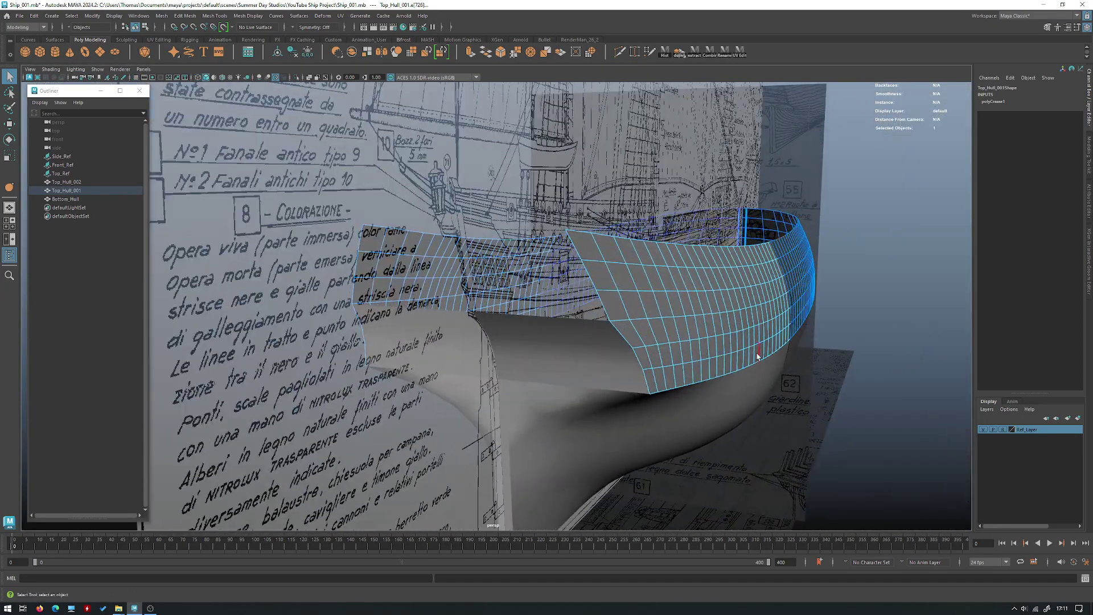
left_click(783, 306)
left_click(983, 429)
left_click_drag(689, 401, 781, 387, "alt")
left_click(709, 260)
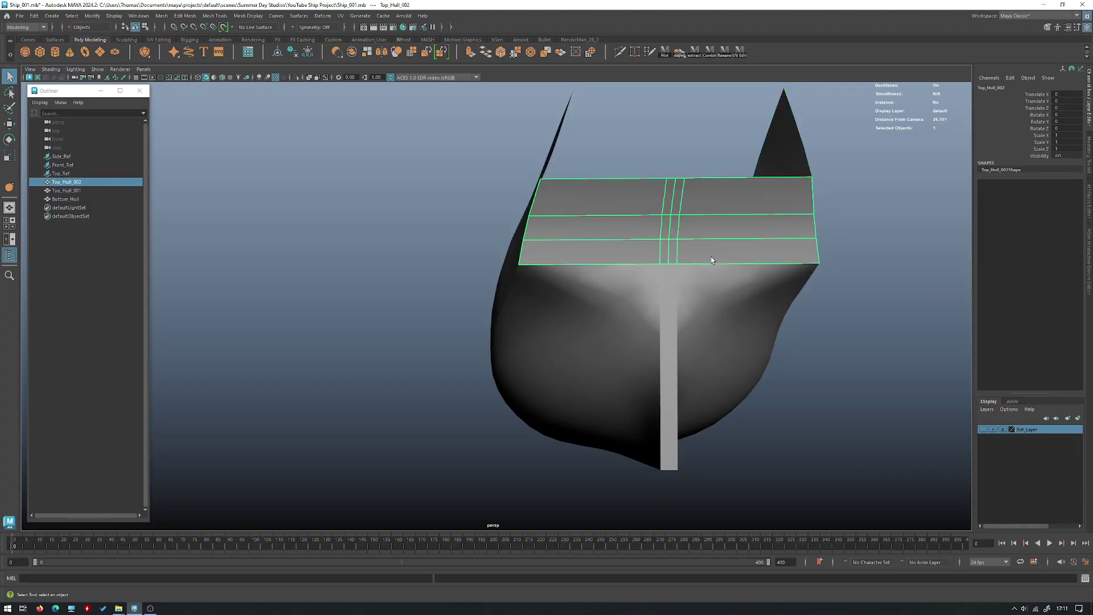
key("f")
scroll(676, 313, "down", 5)
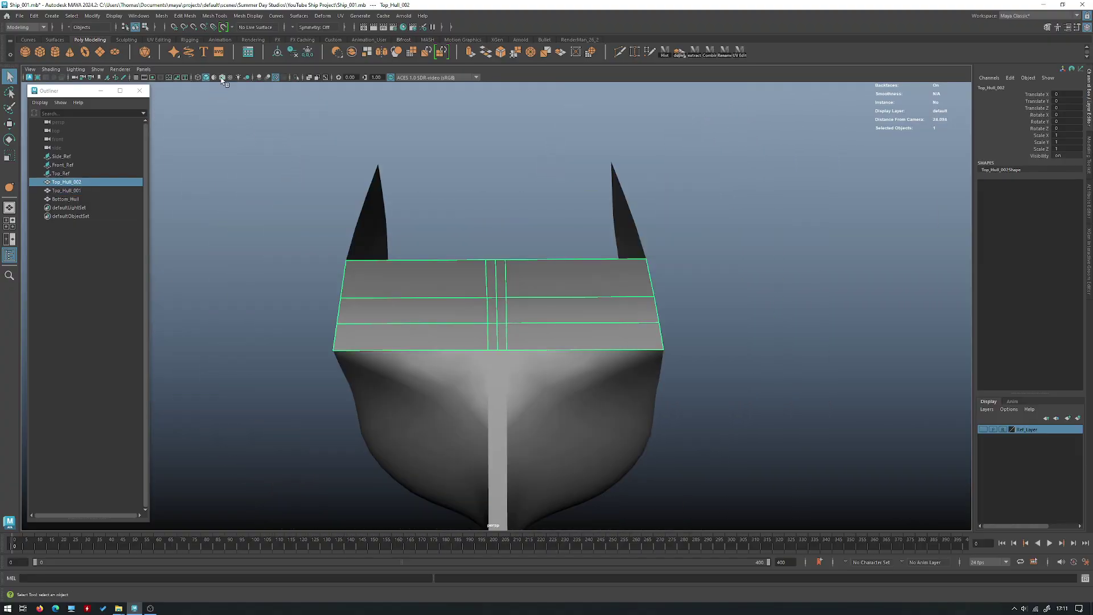
left_click(222, 77)
Cut a vertical edge loop through the right half of Top_Hull_002 close to the centre edges with Multi-Cut
mouse_move(432, 285)
left_mouse_down("alt")
mouse_move(575, 356)
mouse_move(546, 338)
left_mouse_up("alt")
left_click(576, 356)
left_click(545, 339)
scroll(559, 317, "up", 4)
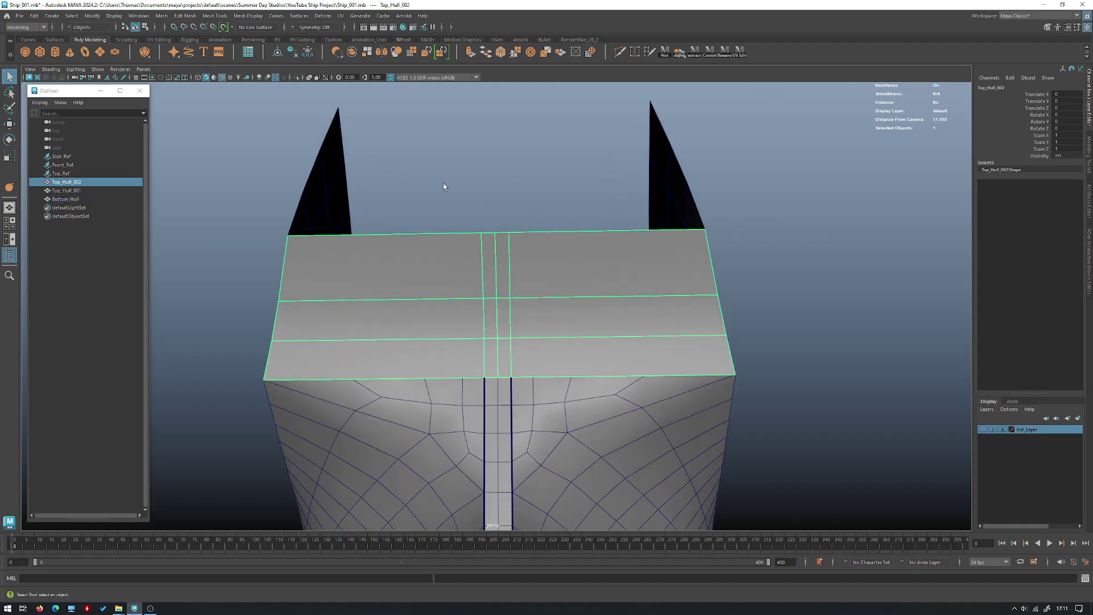
left_click_drag(499, 134, 427, 432, "alt")
left_click(427, 432)
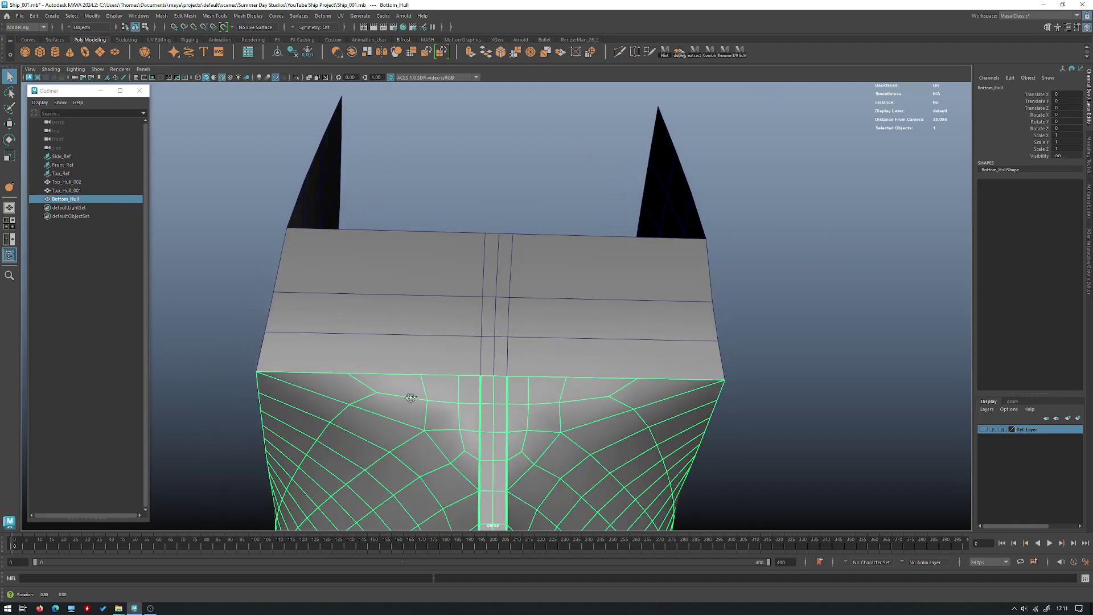
left_click(435, 288)
right_click_drag(674, 303, 620, 313)
left_click_drag(620, 313, 563, 304, "alt")
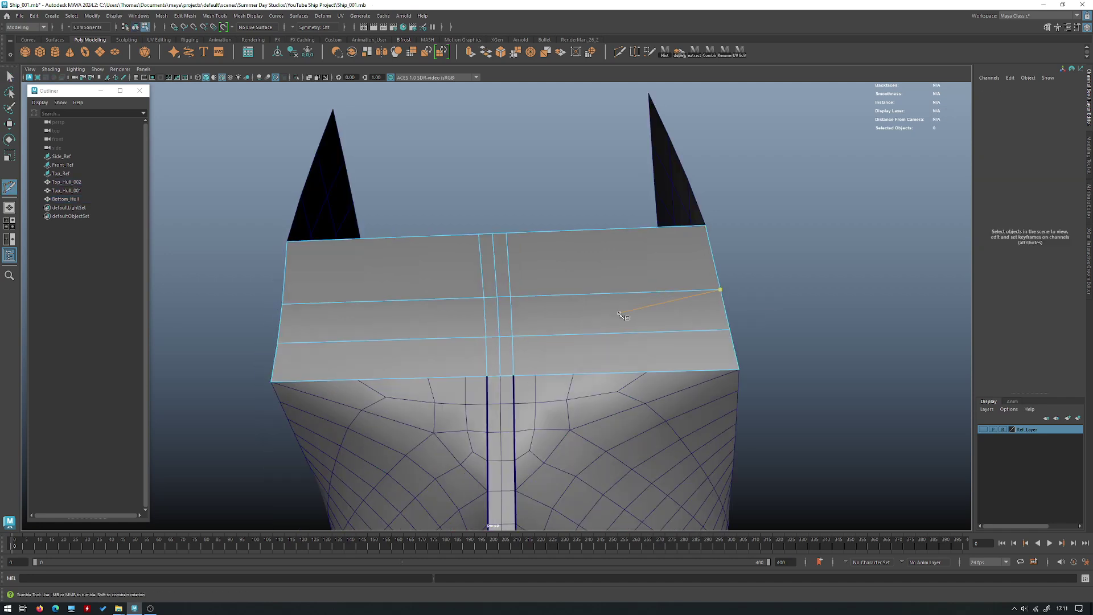
left_click(532, 296)
key("q")
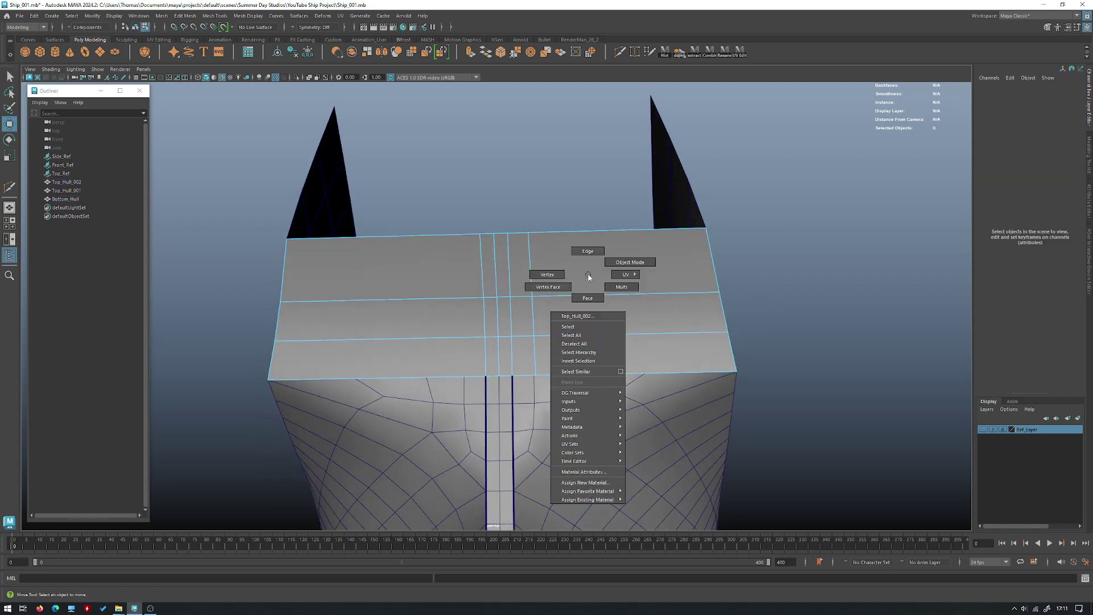
Flatten the new vertical loop along X and align it with the matching edge of the bottom hull
left_click(532, 267)
key("w")
key("r")
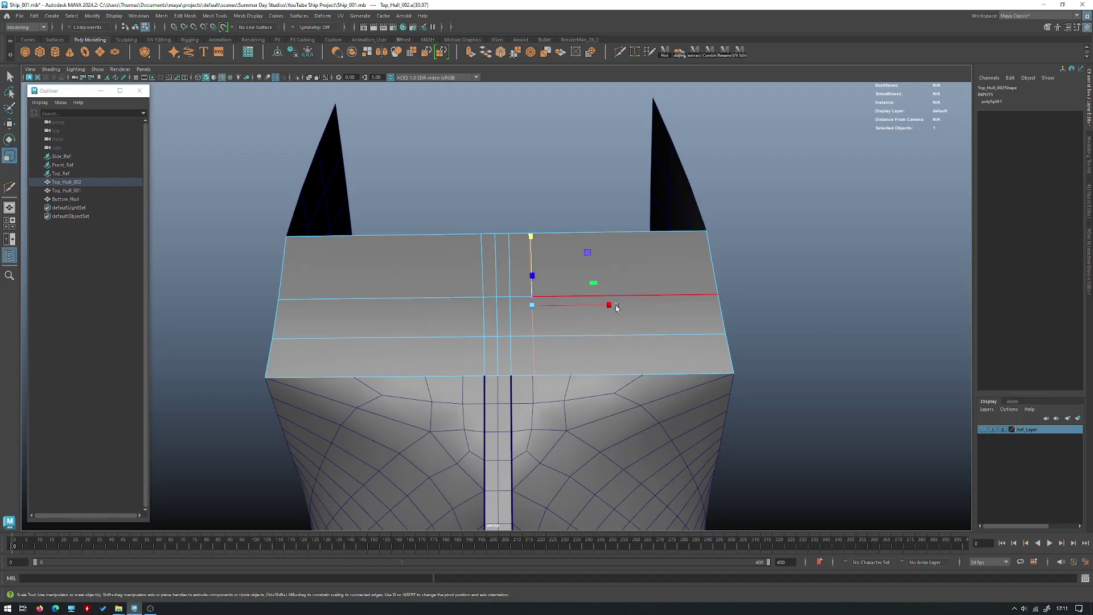
left_click(607, 242)
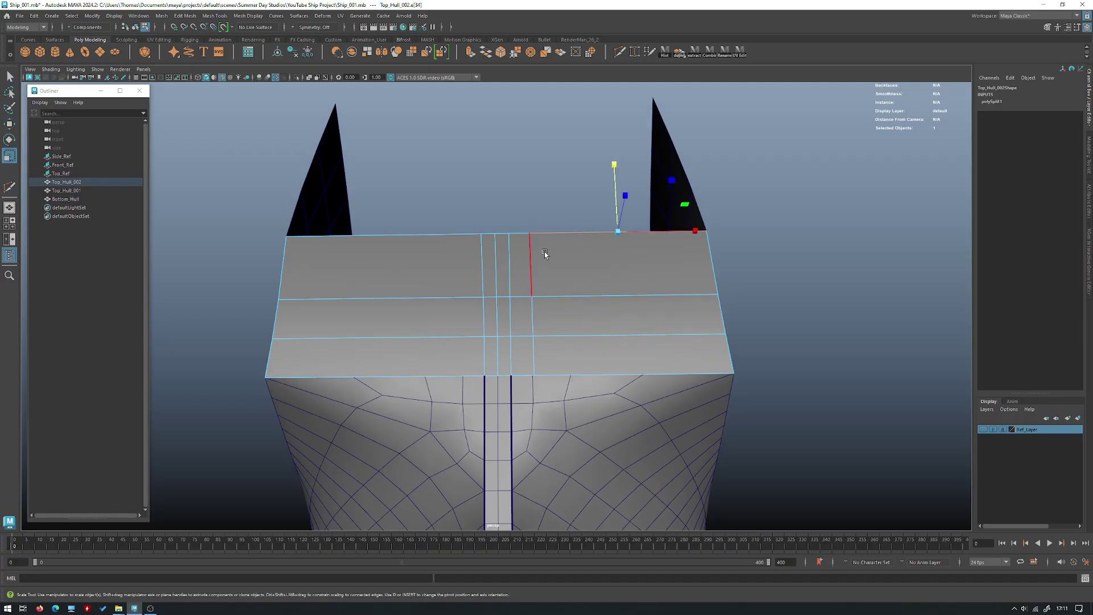
double_click(528, 263)
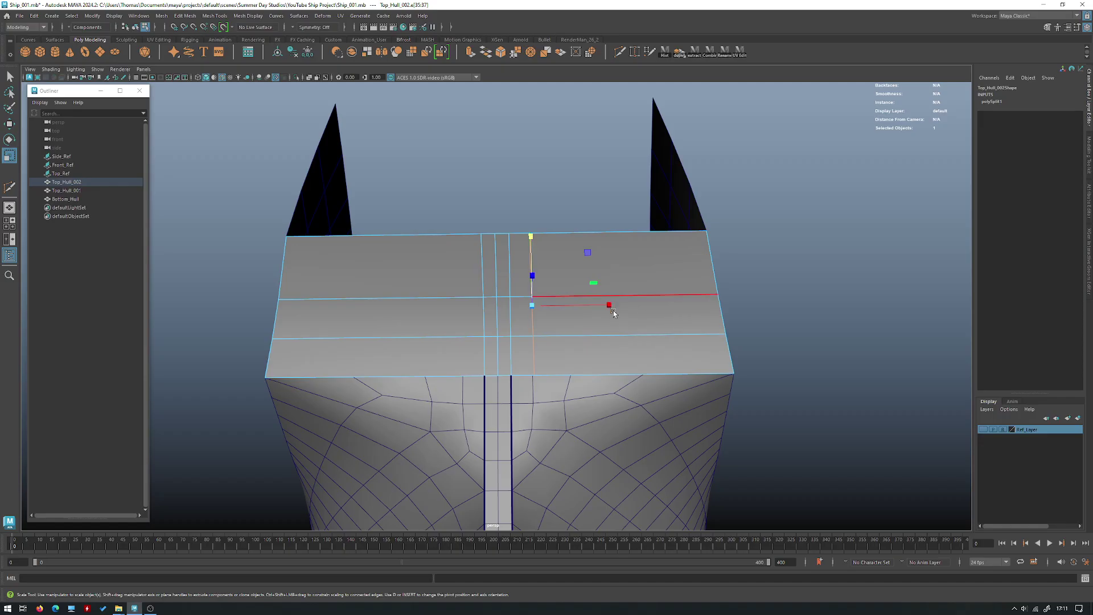
left_click_drag(611, 306, 610, 307)
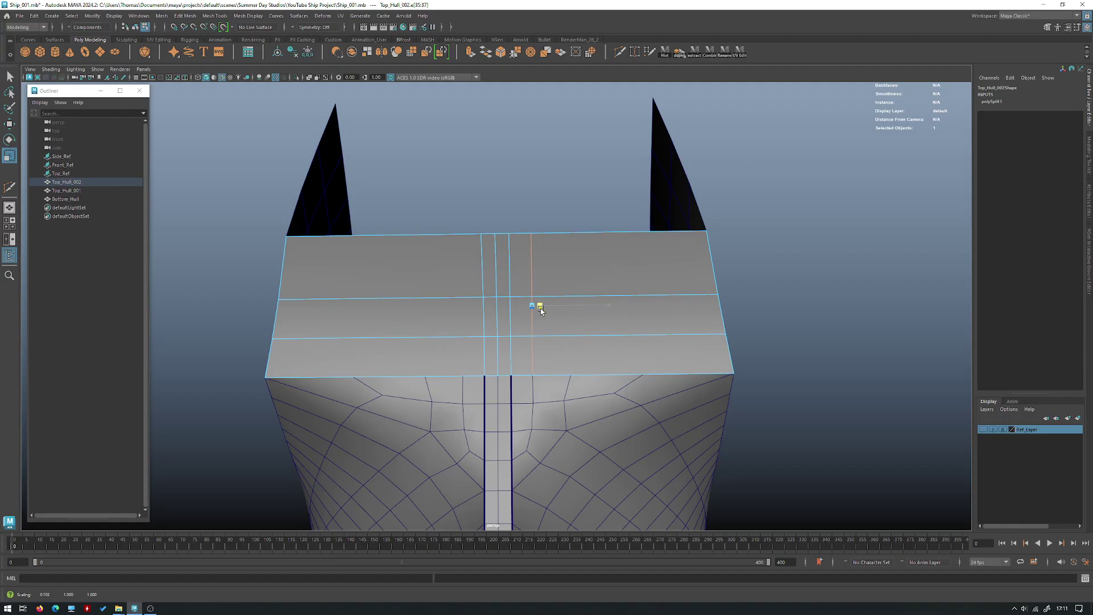
key("w")
left_click_drag(540, 303, 556, 304, "alt")
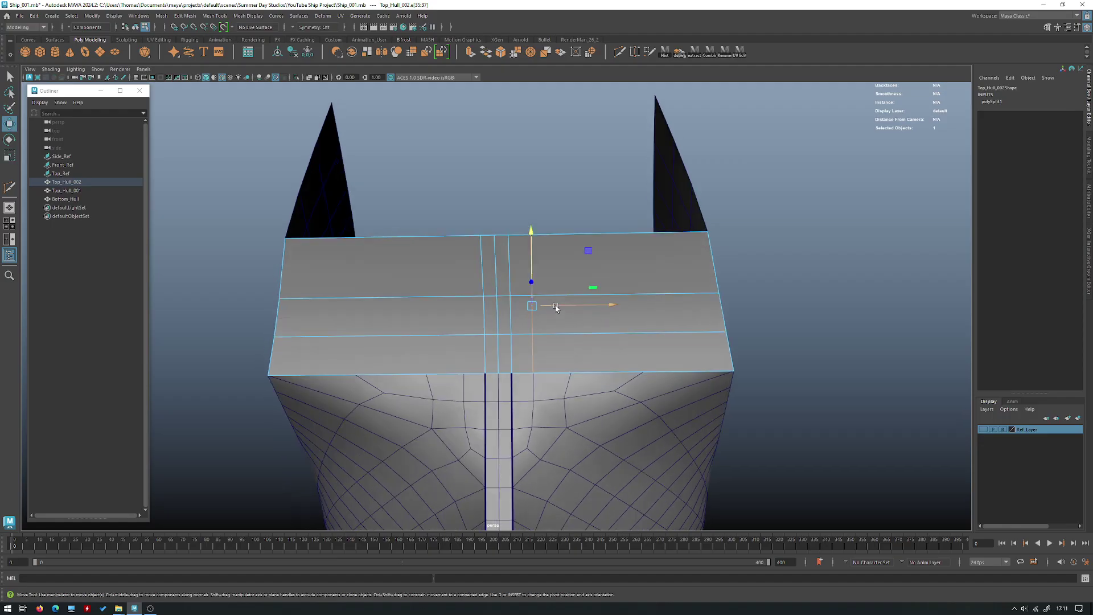
left_click_drag(552, 307, 548, 354)
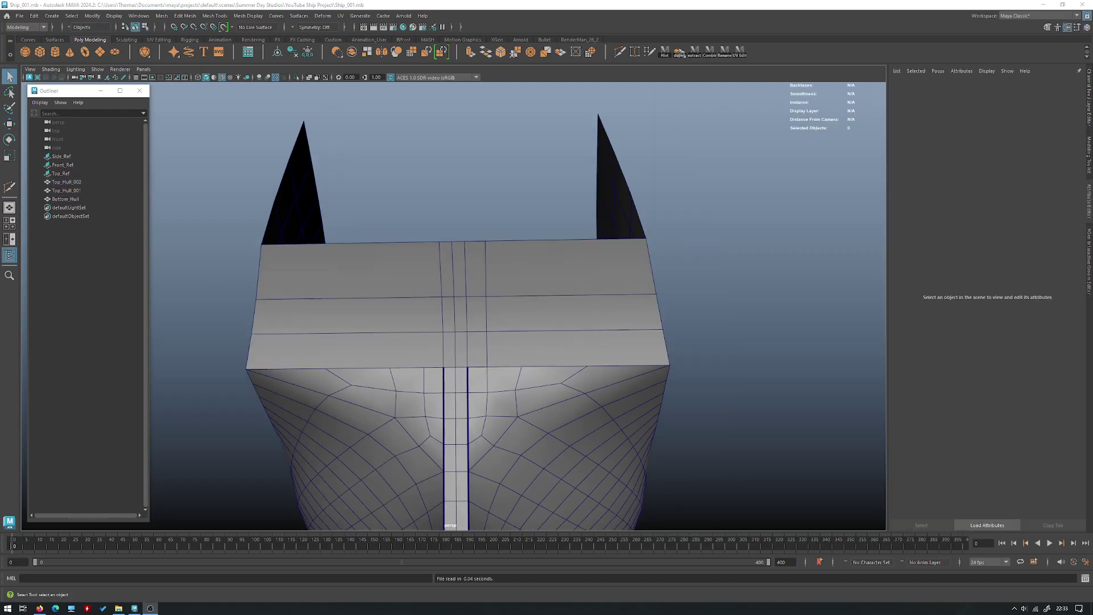
Add two more vertical edge loops to the right half of the stern panel Top_Hull_002
left_click_drag(558, 309, 532, 309, "alt")
left_click(532, 310)
key("w")
right_click_drag(534, 277, 483, 280, "shift")
left_click_drag(473, 281, 477, 281, "alt")
middle_click_drag(483, 286, 481, 324, "alt")
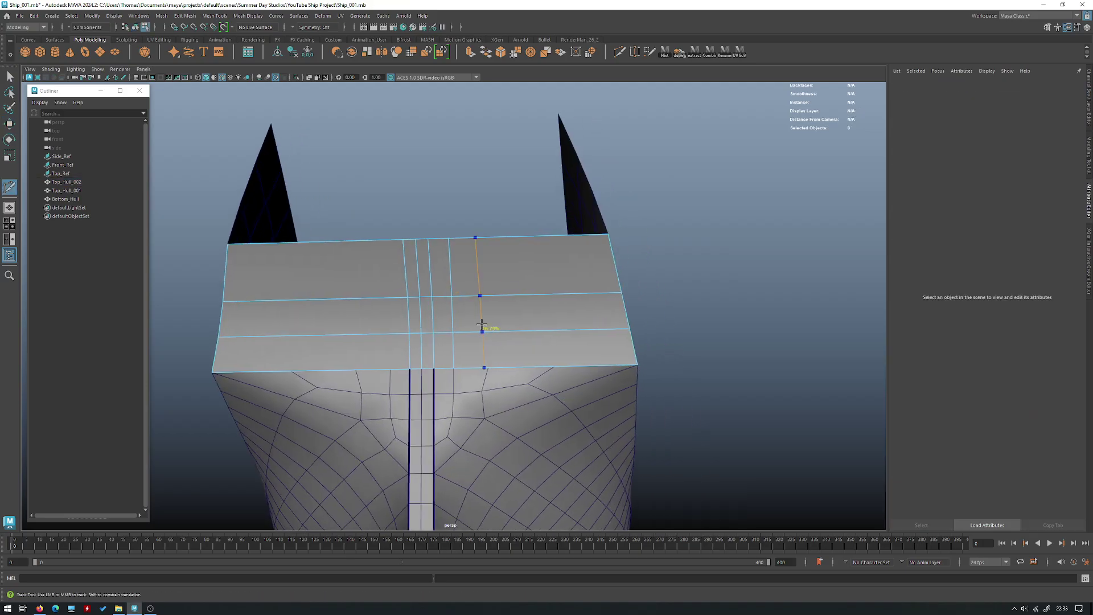
left_click(549, 306, "ctrl")
key("w")
Straighten the two outer loops on the panel's right half and snap them to the bottom hull's matching vertices
double_click(480, 275)
left_click_drag(480, 275, 494, 336, "alt")
key("r")
key("w")
key("v")
left_click_drag(493, 336, 525, 330, "alt")
double_click(550, 313)
key("r")
left_click_drag(621, 300, 552, 351)
key("w")
key("v")
Cut three vertical edge loops into the left half of Top_Hull_002 to match the right half
middle_click_drag(395, 343, 518, 345, "alt")
key("ctrl+shift+x")
left_click(428, 309, "ctrl")
left_click(479, 310, "ctrl")
key("w")
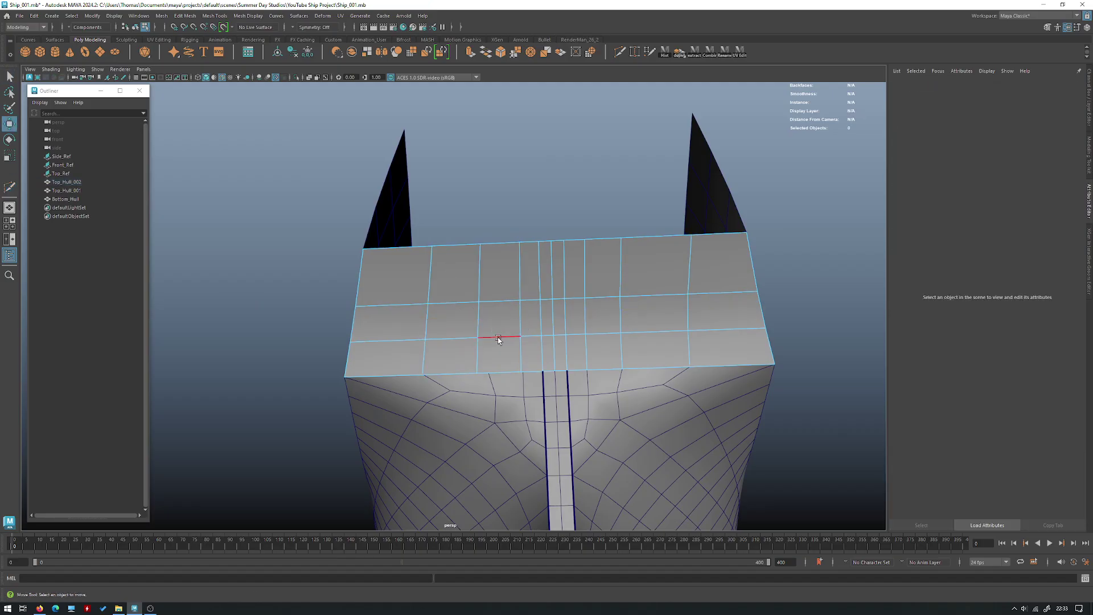
Flatten the three vertical loops on the stern panel's left half by scaling each one along X
double_click(516, 318)
key("r")
left_click_drag(598, 305, 356, 310)
double_click(478, 318)
left_click_drag(556, 308, 187, 278)
double_click(428, 316)
left_click_drag(504, 309, 166, 271)
Snap the left half's vertical loops to the bottom hull's vertices and return to object mode
key("w")
left_click_drag(458, 299, 419, 355, "alt")
double_click(478, 331)
left_click_drag(514, 312, 523, 348)
double_click(518, 326)
left_click_drag(548, 310, 513, 330)
right_click_drag(505, 326, 537, 281)
left_click(549, 222)
Duplicate the upper hull Top_Hull_001 and isolate the copy in the perspective view
right_click_drag(549, 221, 440, 188, "alt")
left_click_drag(440, 188, 420, 333, "alt")
left_click_drag(322, 318, 313, 233, "alt")
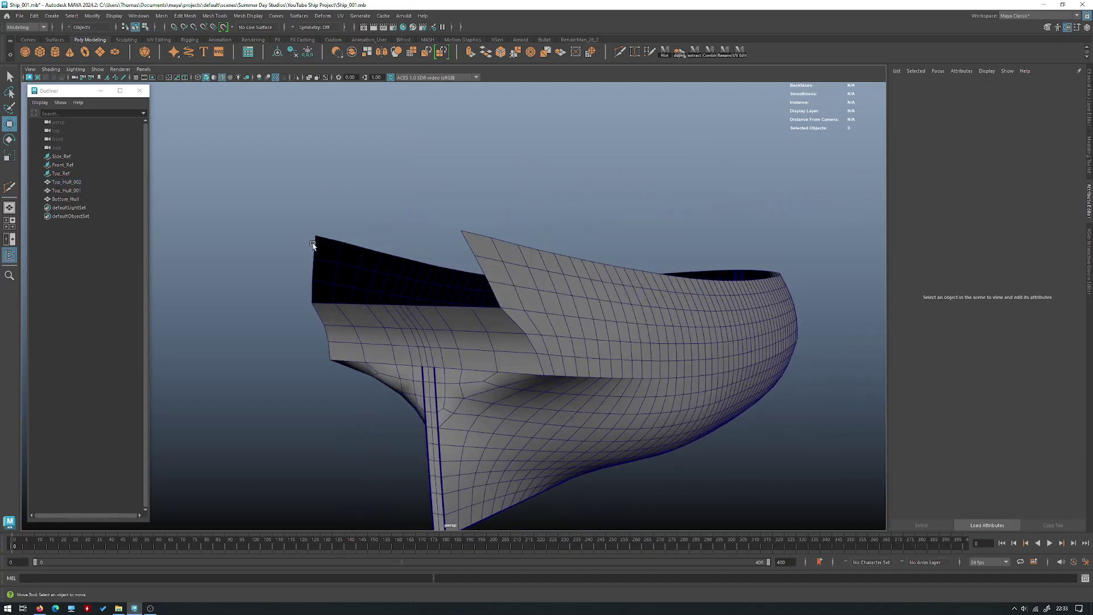
left_click_drag(480, 214, 488, 251, "alt")
left_click(512, 254)
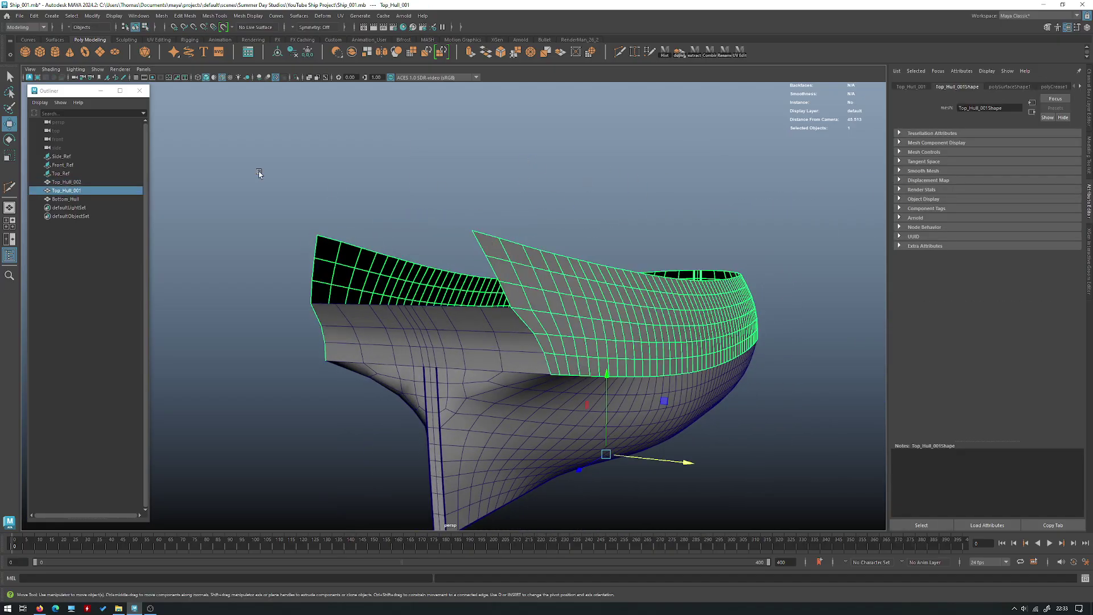
left_click(398, 343)
left_click(560, 273)
key("ctrl+d")
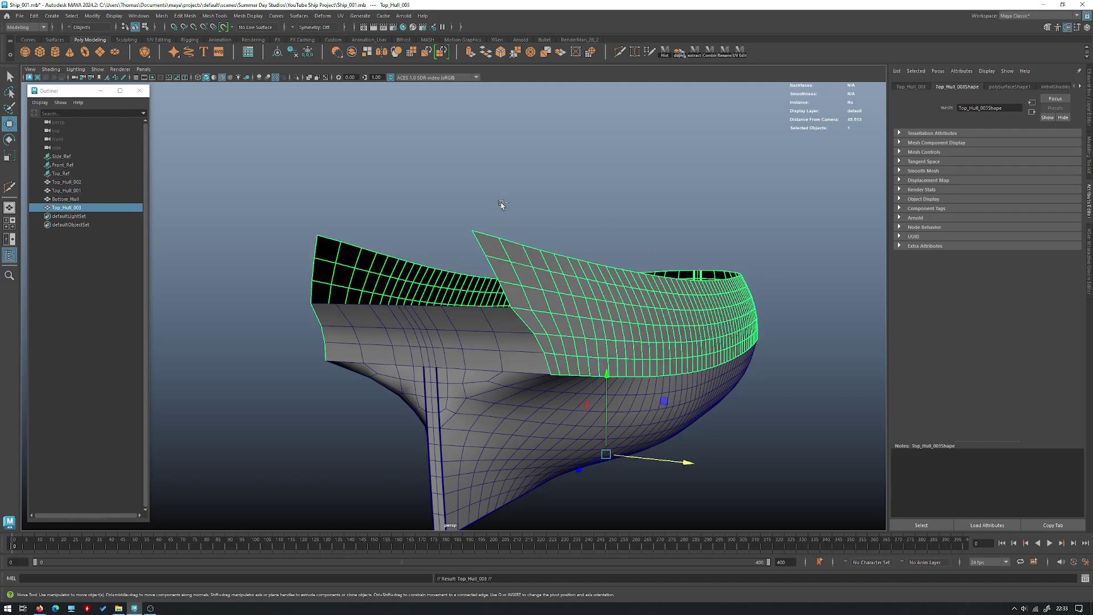
key("ctrl+1")
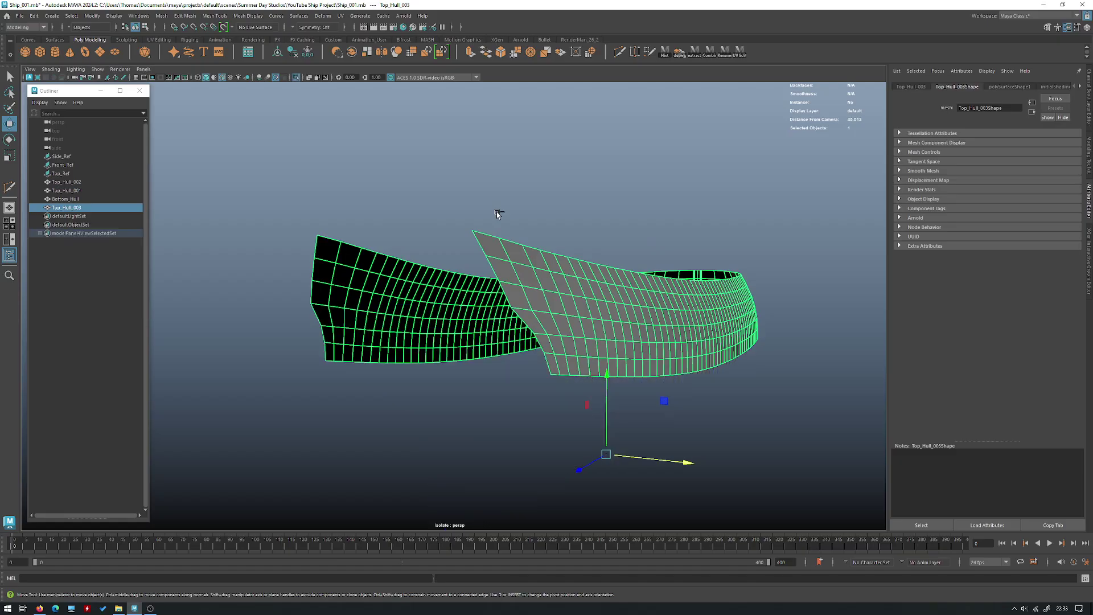
Bridge the three upper stern edges on both sides of Top_Hull_003 with 0 divisions to close off the upper stern
right_click(495, 218)
right_click_drag(497, 219, 495, 194)
left_click(480, 244)
key("q")
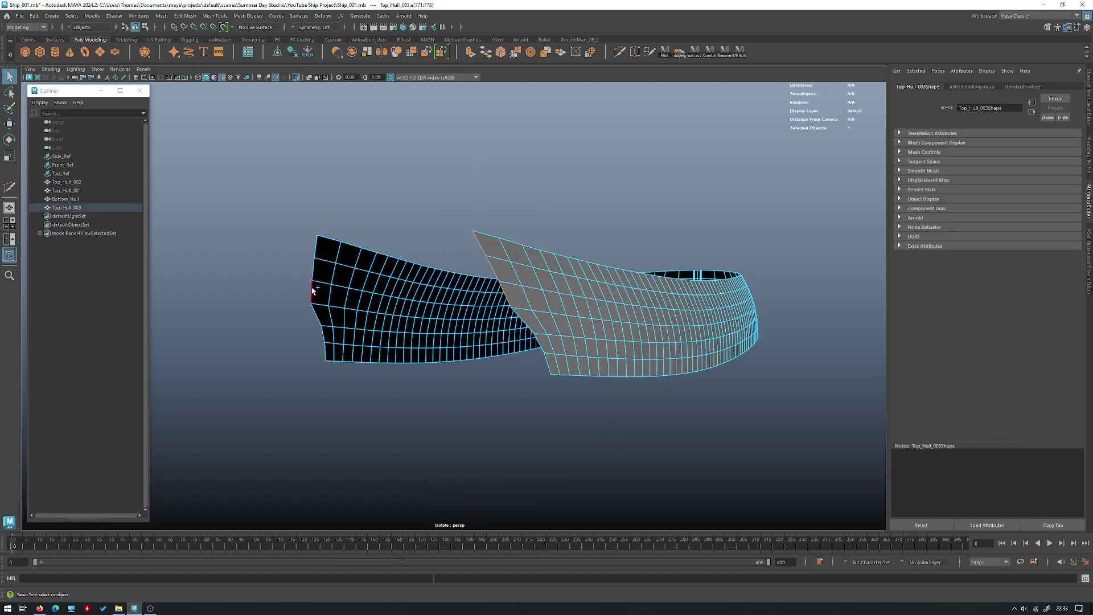
right_click_drag(399, 171, 396, 273, "shift")
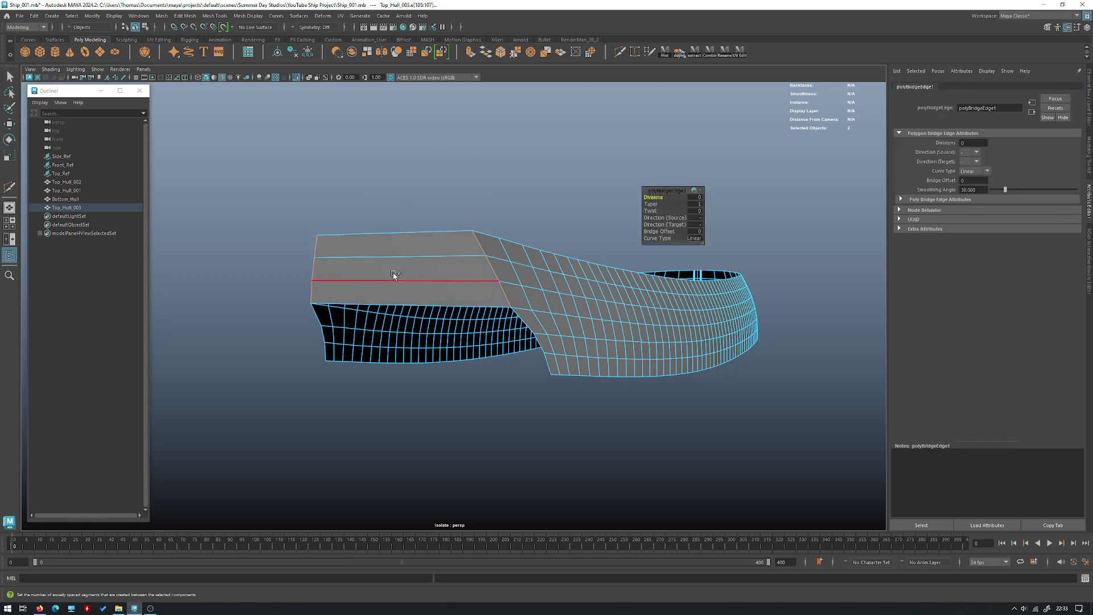
left_click_drag(395, 273, 375, 236, "alt")
right_click_drag(374, 236, 411, 211)
key("q")
Delete all hull side faces of Top_Hull_003, keeping only the bridged upper stern panel
left_click_drag(549, 197, 499, 239, "alt")
right_click_drag(496, 241, 494, 270)
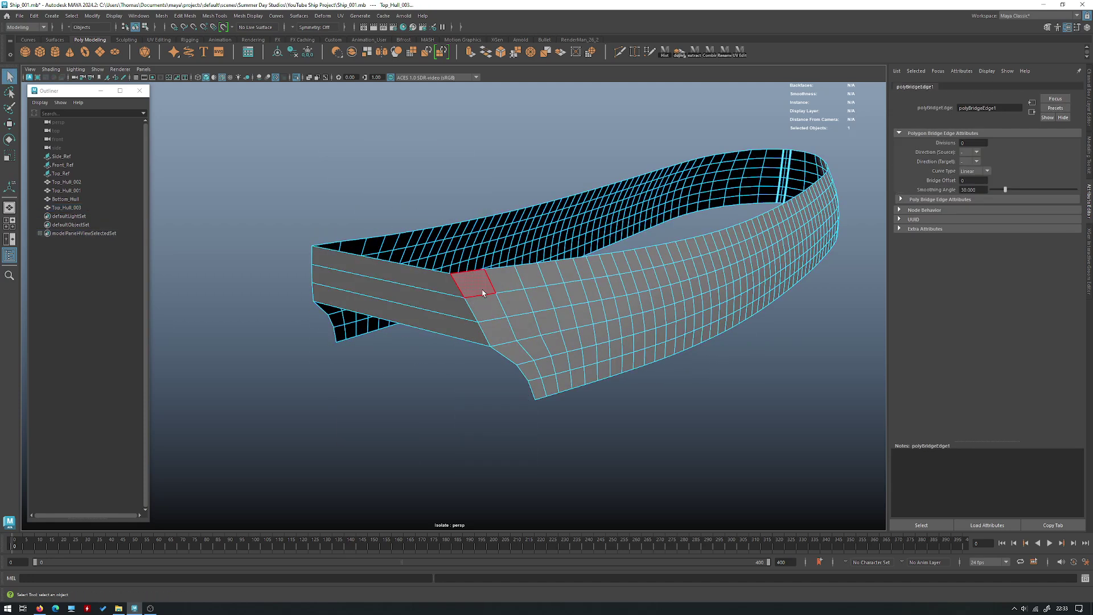
left_click(483, 291)
double_click(485, 309, "shift")
left_click_drag(374, 290, 479, 279, "alt")
left_click(506, 273, "shift")
double_click(500, 296, "shift")
left_click_drag(561, 277, 501, 286, "alt")
key("Delete")
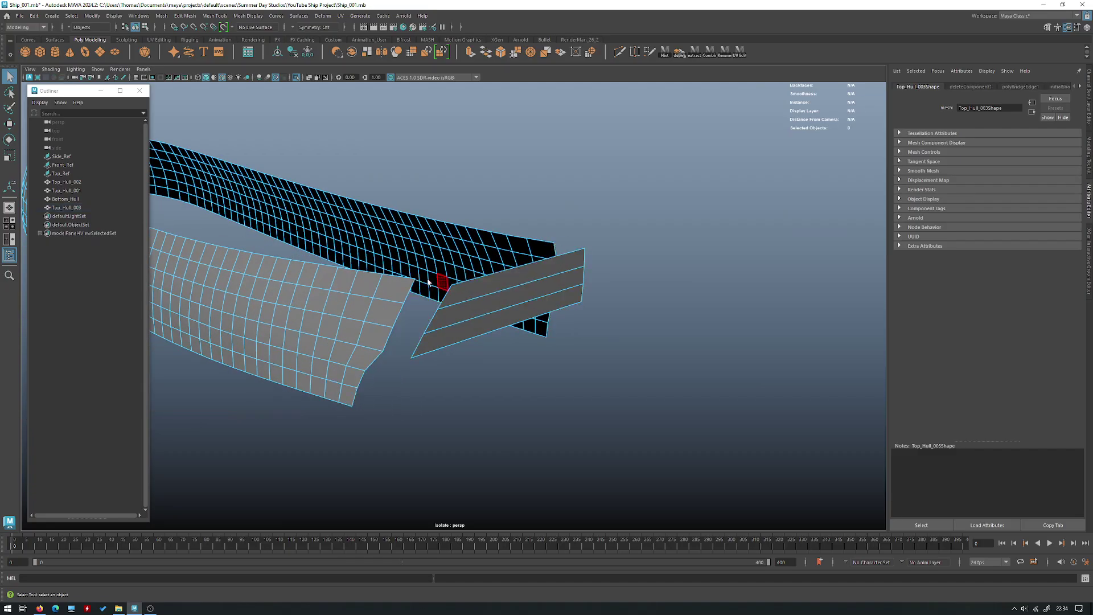
double_click(418, 243)
key("Delete")
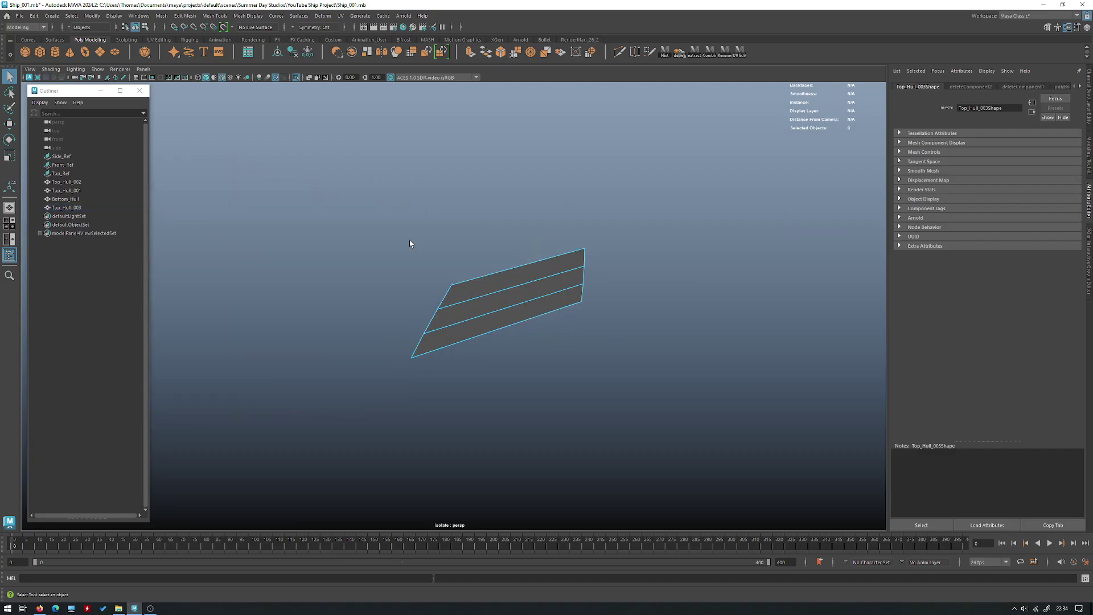
Return to object mode, end the isolation of Top_Hull_003 and turn off the wireframe overlay on the shaded hull
left_click_drag(454, 244, 364, 226, "alt")
key("w")
right_click_drag(365, 226, 467, 175)
key("ctrl+1")
left_click(367, 156)
left_click_drag(366, 156, 524, 211, "alt")
right_click_drag(523, 210, 489, 218, "alt")
left_click(221, 78)
Examine from several sides how the upper stern panel closes off the back of the hull
left_click_drag(523, 285, 497, 322, "alt")
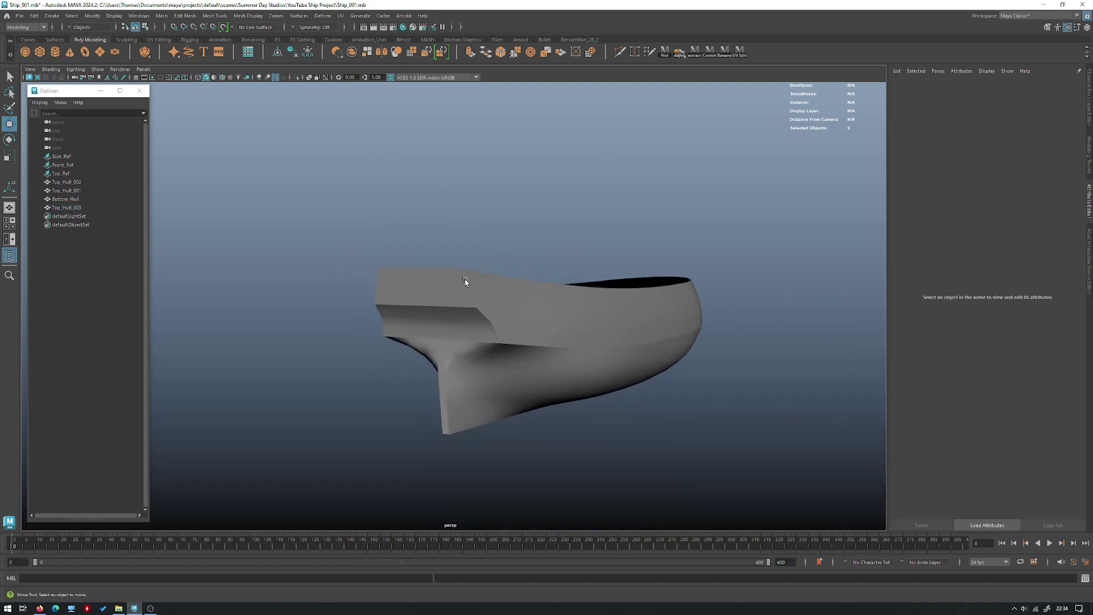
left_click_drag(512, 251, 465, 280, "alt")
right_click_drag(490, 224, 557, 293, "alt")
left_click_drag(557, 293, 504, 295, "alt")
left_click_drag(574, 252, 365, 342, "alt")
left_click(480, 315)
left_click(477, 243)
left_click_drag(483, 289, 386, 267, "alt")
left_click(366, 285)
left_click_drag(460, 236, 519, 270, "alt")
left_click_drag(453, 286, 262, 324, "alt")
left_click_drag(362, 307, 470, 267, "alt")
left_click(337, 220)
left_click(348, 307)
left_click_drag(348, 308, 408, 237, "alt")
left_click(484, 94)
left_click_drag(484, 94, 348, 203, "alt")
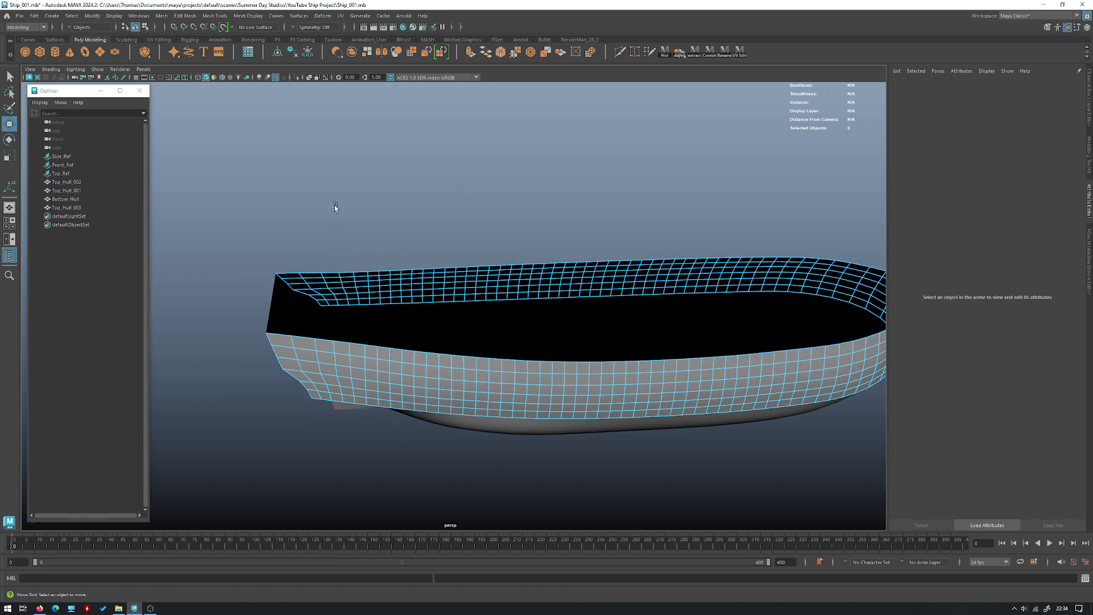
Make another duplicate of the upper hull Top_Hull_001 and isolate it as the base for the deck
left_click(488, 279)
left_click_drag(489, 278, 314, 254, "alt")
left_click_drag(409, 211, 395, 219, "alt")
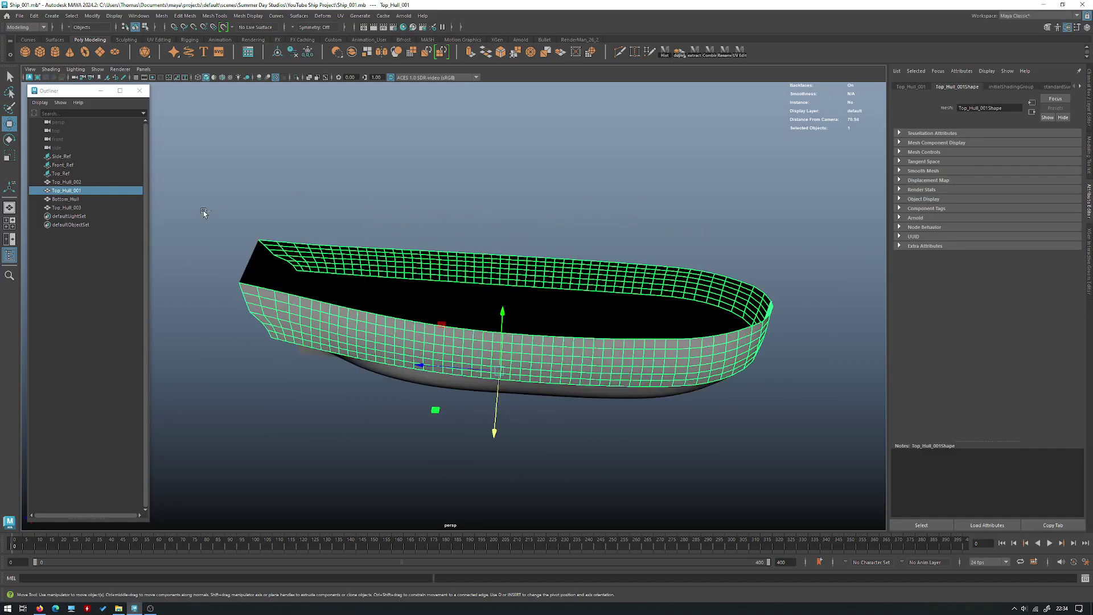
key("ctrl+d")
key("ctrl+1")
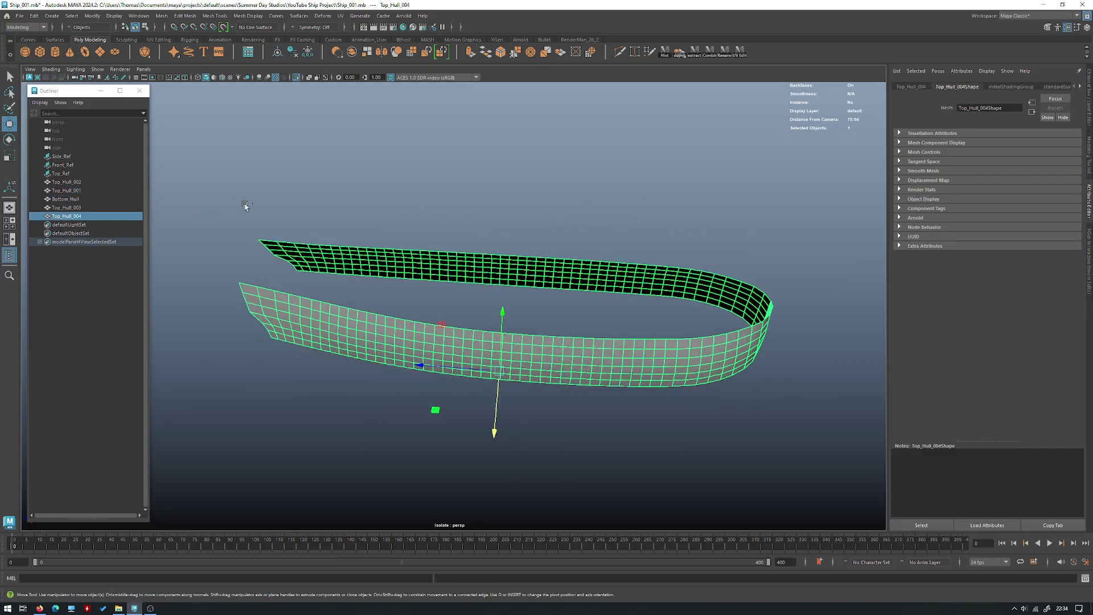
Bridge the opposite upper rim edges of Top_Hull_004 from the stern toward the bow to form a deck surface
right_click_drag(289, 252, 293, 236)
scroll(239, 268, "up", 3)
key("q")
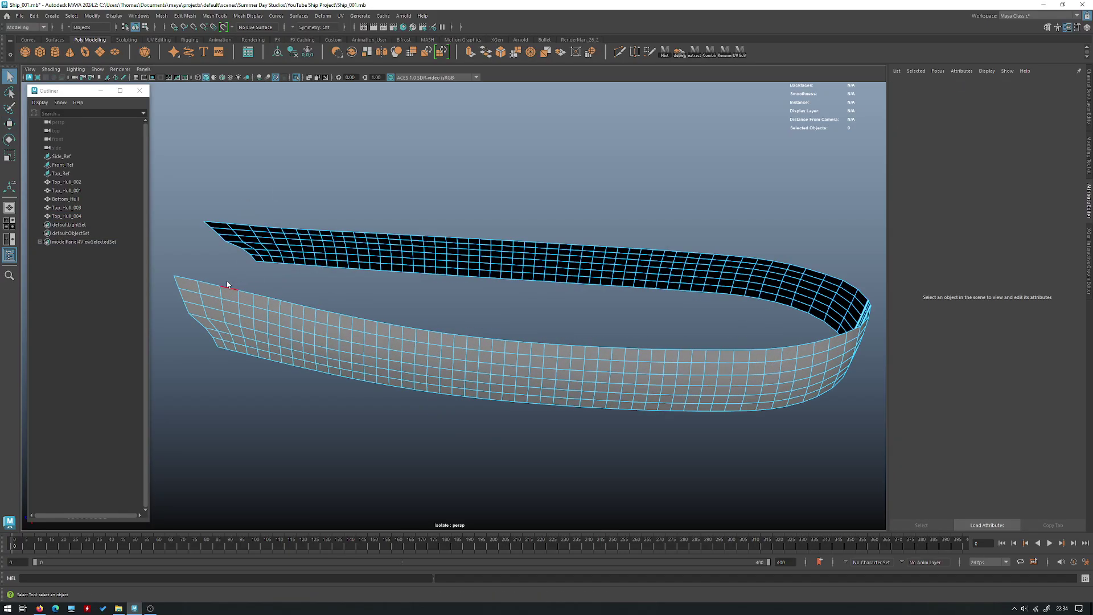
left_click(192, 281)
left_click_drag(512, 313, 508, 303, "alt")
middle_click_drag(507, 302, 516, 313, "alt")
middle_click_drag(701, 326, 691, 328, "alt")
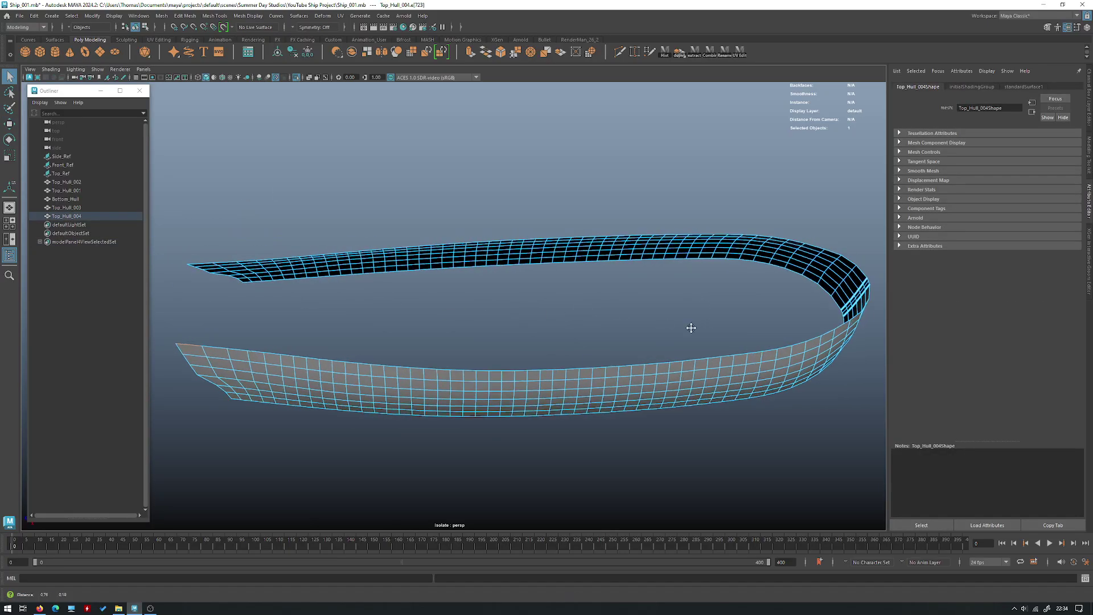
scroll(646, 330, "up", 2)
scroll(651, 357, "up", 2)
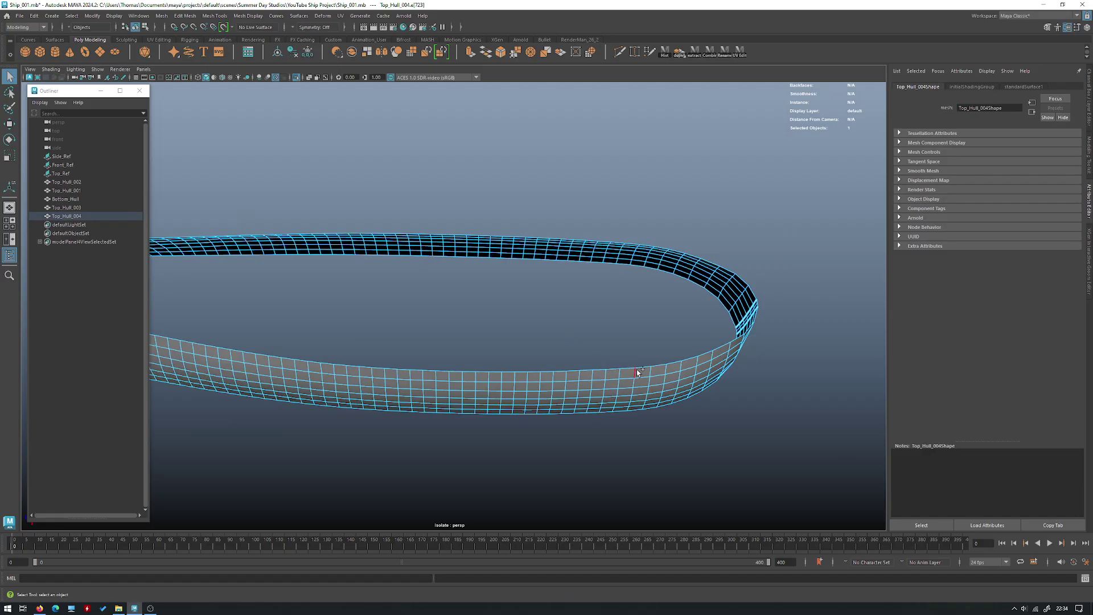
left_click_drag(641, 371, 449, 296, "alt")
right_click_drag(479, 260, 562, 305, "alt")
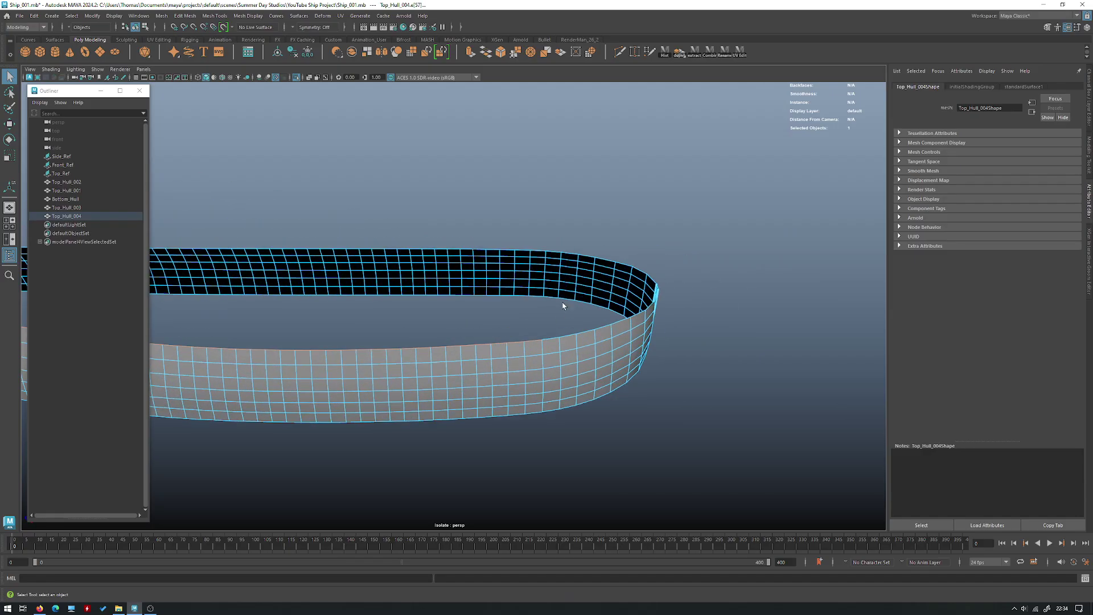
left_click_drag(556, 237, 469, 249, "alt")
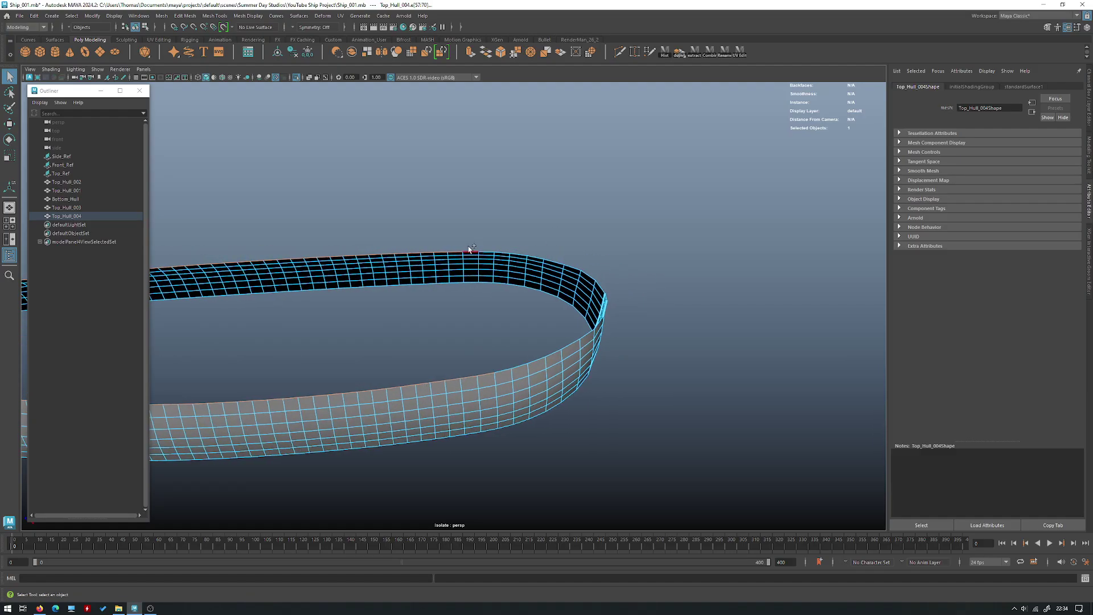
right_click_drag(542, 219, 541, 312, "shift")
left_click_drag(469, 296, 454, 209, "alt")
left_click(454, 209)
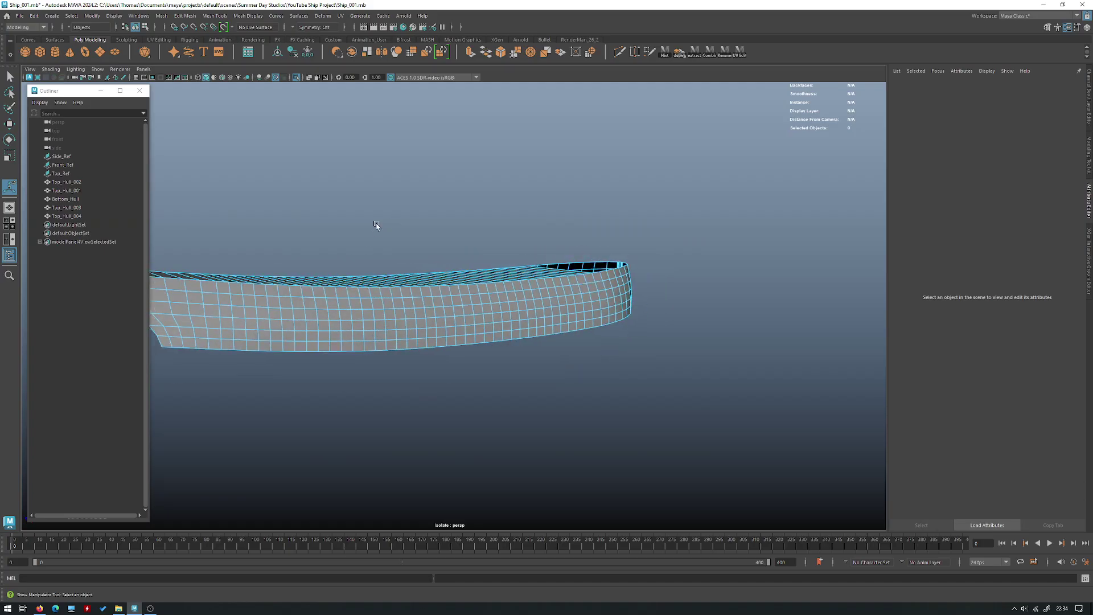
Bridge the remaining opposite rim edge pairs one by one to extend the deck surface around the bow curve
left_click_drag(370, 238, 568, 268, "alt")
left_click_drag(786, 257, 666, 288, "alt")
left_click_drag(796, 290, 276, 262, "alt")
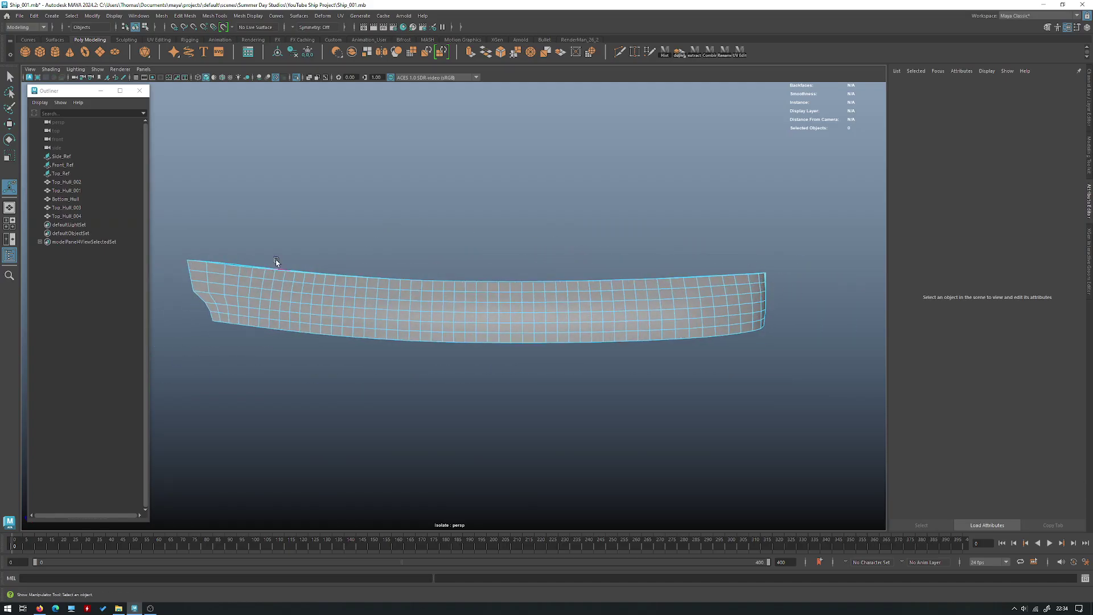
left_click_drag(524, 304, 558, 300, "alt")
scroll(546, 318, "up", 5)
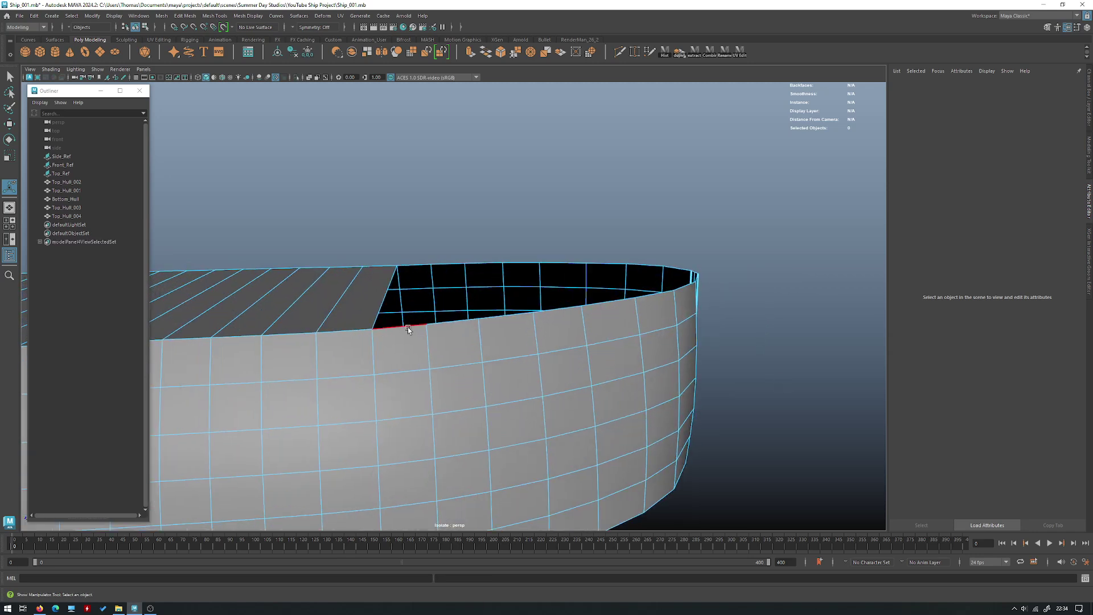
key("q")
left_click(403, 329)
left_click_drag(403, 331, 425, 288, "alt")
right_click_drag(489, 247, 487, 349, "shift")
key("g")
left_click(481, 279)
left_click(489, 444, "shift")
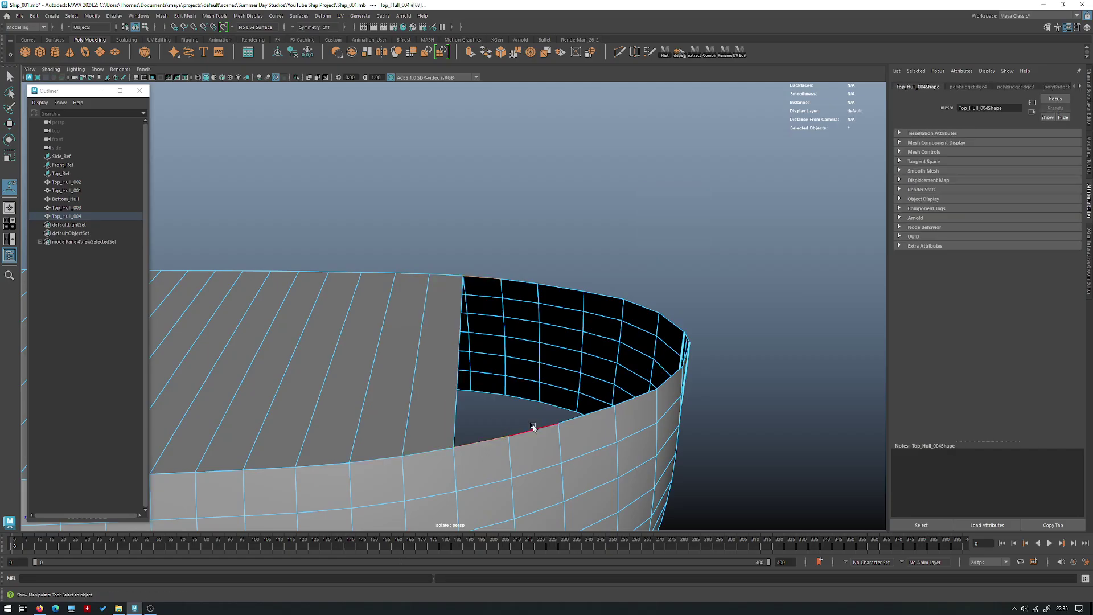
key("g")
left_click(532, 433)
left_click(527, 286, "shift")
key("g")
left_click(561, 288)
left_click(587, 414, "shift")
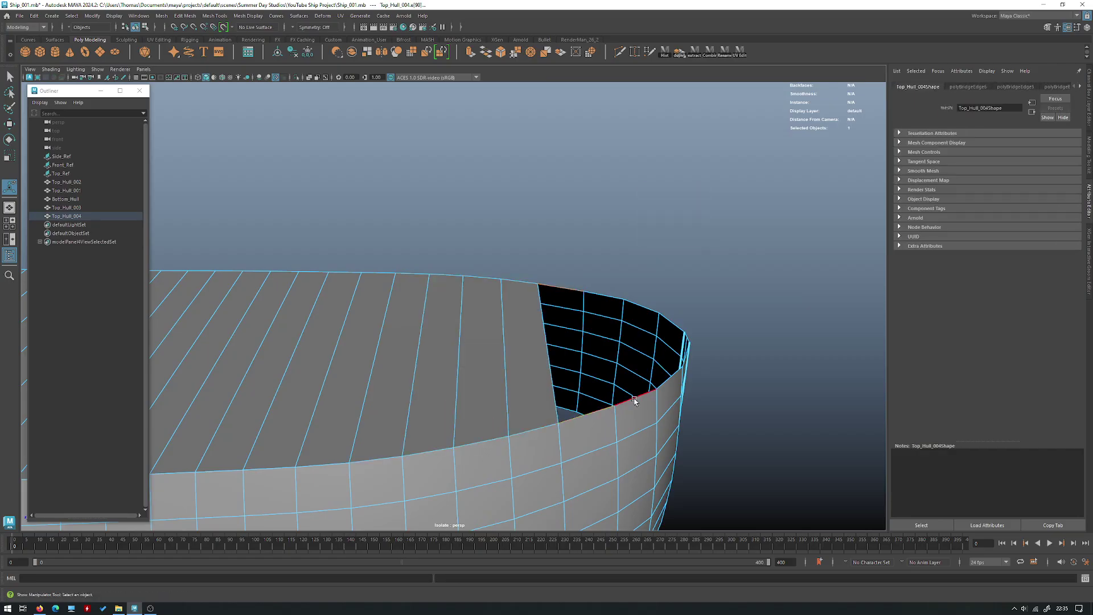
key("g")
left_click(634, 397)
left_click(603, 295, "shift")
key("g")
left_click(638, 309)
left_click(674, 364, "shift")
key("g")
Close the last opening at the bow tip of the deck with Fill Hole
left_click_drag(677, 370, 462, 371, "alt")
double_click(463, 370)
key("f")
right_click_drag(617, 326, 364, 273, "alt")
right_click(425, 242, "shift")
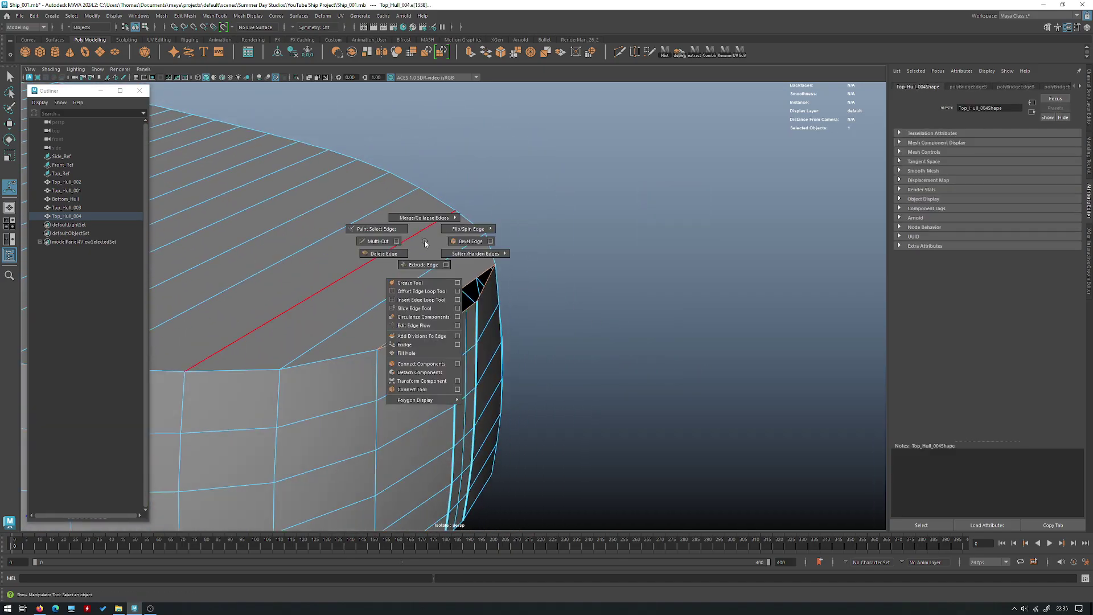
left_click(431, 359)
Insert a lengthwise edge loop down the middle of the deck with Multi-Cut and return to object mode
left_click_drag(431, 359, 546, 272, "alt")
key("F8")
right_click(547, 272, "shift")
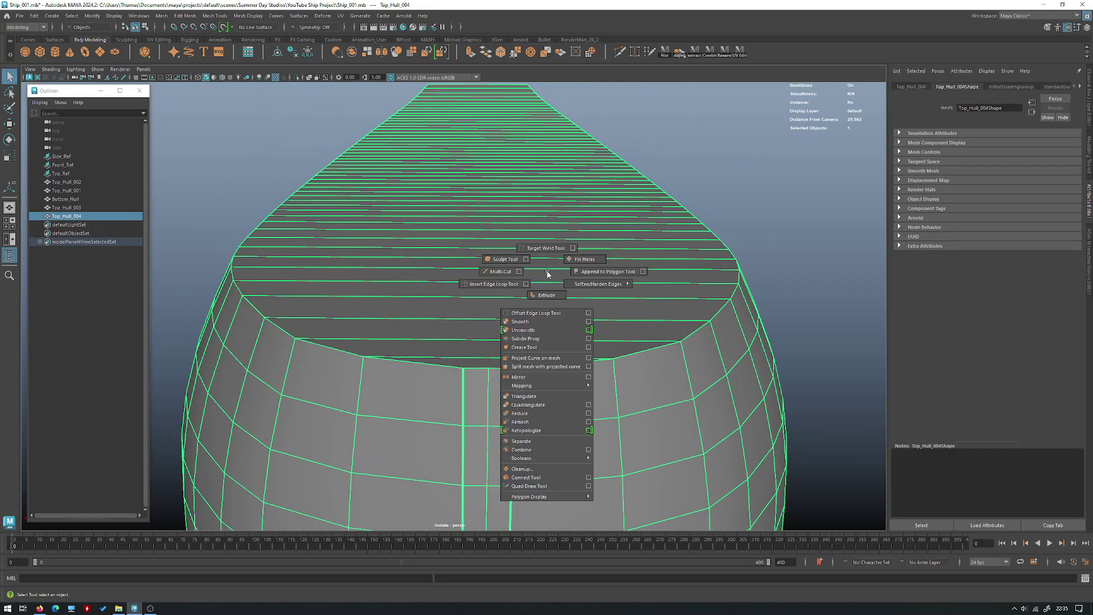
left_click(494, 270)
left_click(480, 341, "ctrl")
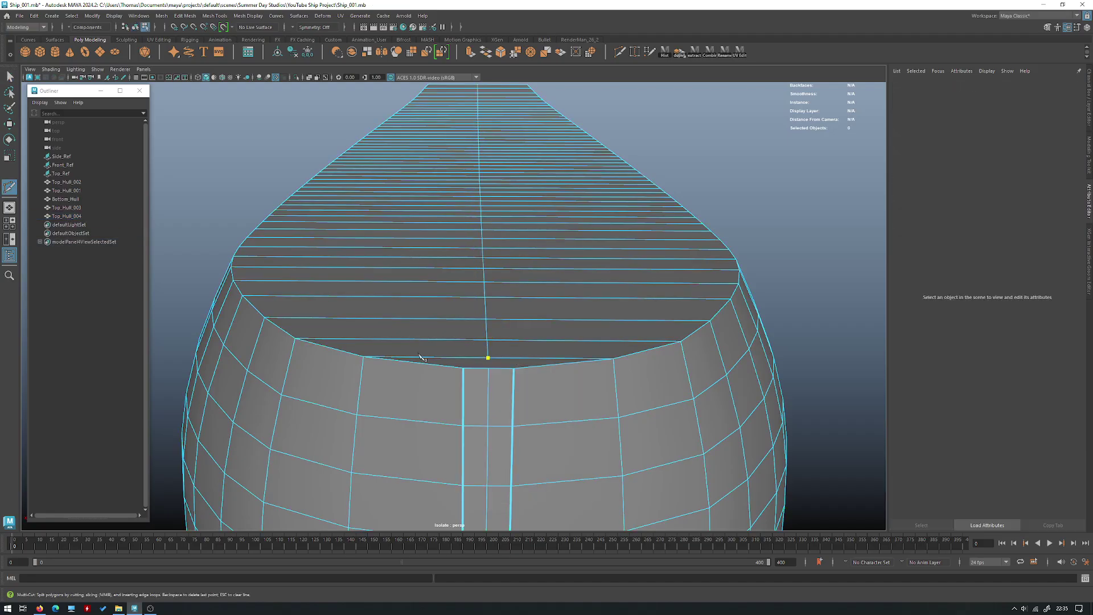
left_click_drag(483, 288, 539, 308, "alt")
scroll(538, 307, "down", 10)
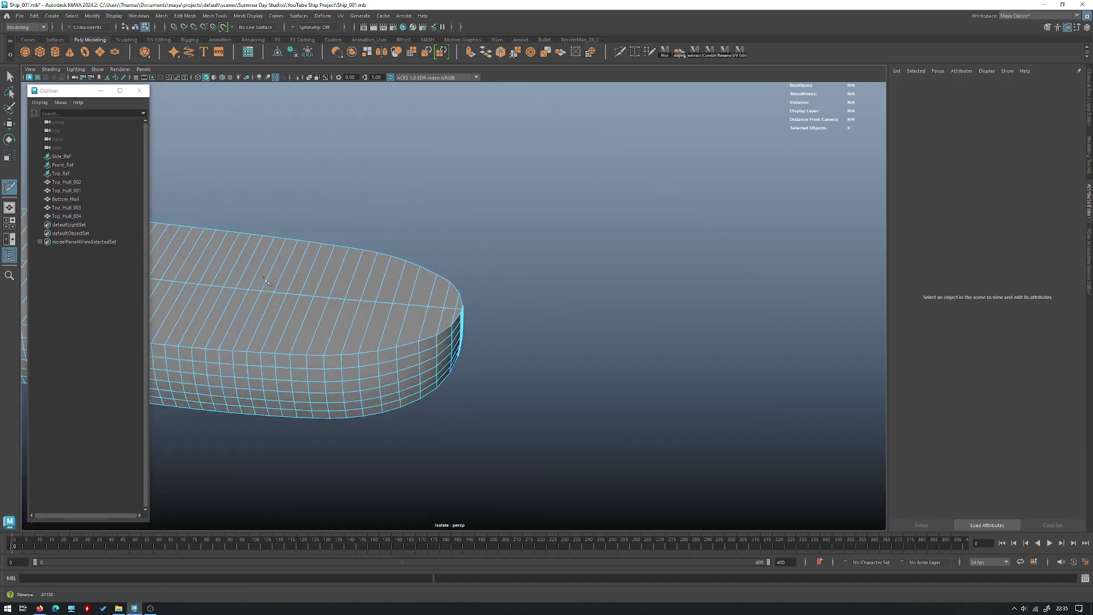
key("F8")
key("w")
left_click(460, 251)
Delete the top face row and the remaining hull side faces of Top_Hull_004, keeping only the deck surface
left_click_drag(608, 275, 653, 348, "alt")
middle_click_drag(653, 348, 700, 371, "alt")
left_click_drag(512, 256, 568, 285, "alt")
right_click_drag(569, 285, 558, 307)
scroll(558, 307, "up", 4)
key("q")
left_click(431, 319)
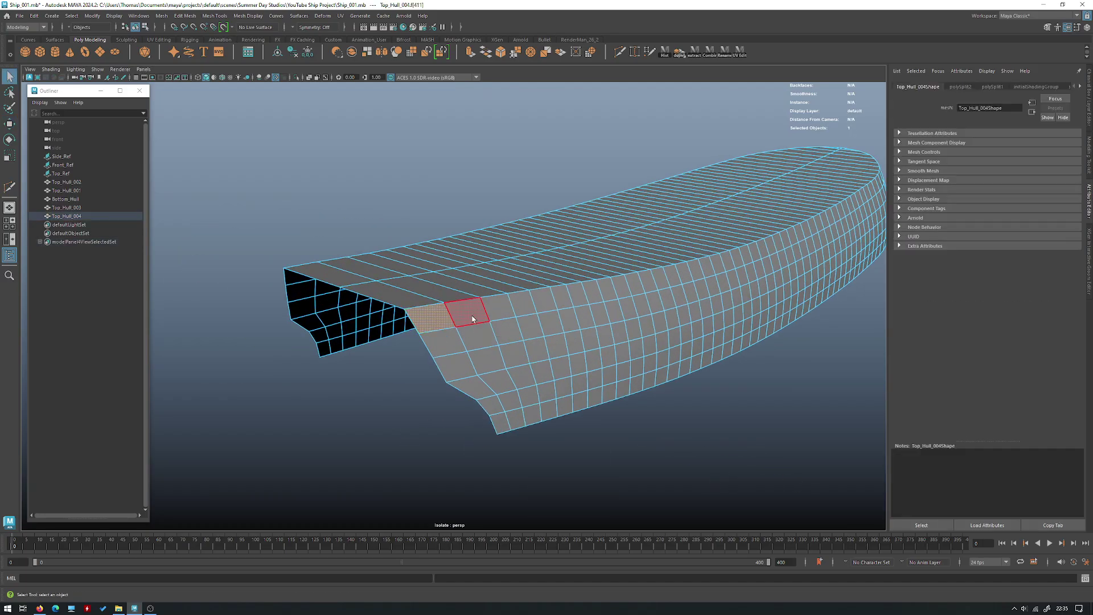
double_click(455, 320)
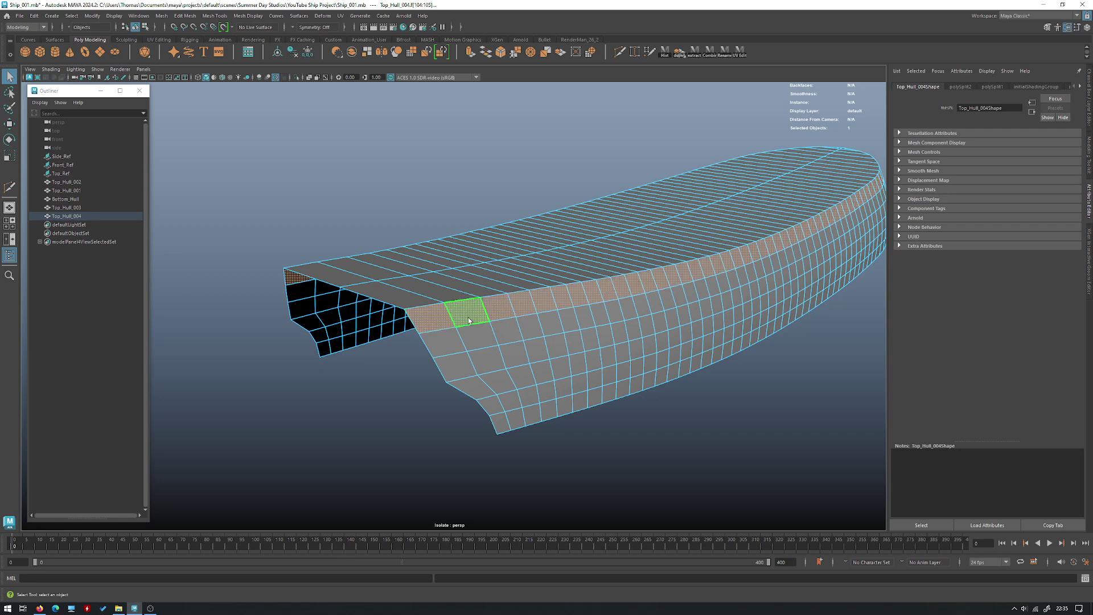
key("Delete")
double_click(512, 350)
key("Delete")
Return to object mode, show all hull parts again and deselect the deck
right_click_drag(507, 257, 577, 220)
key("ctrl+1")
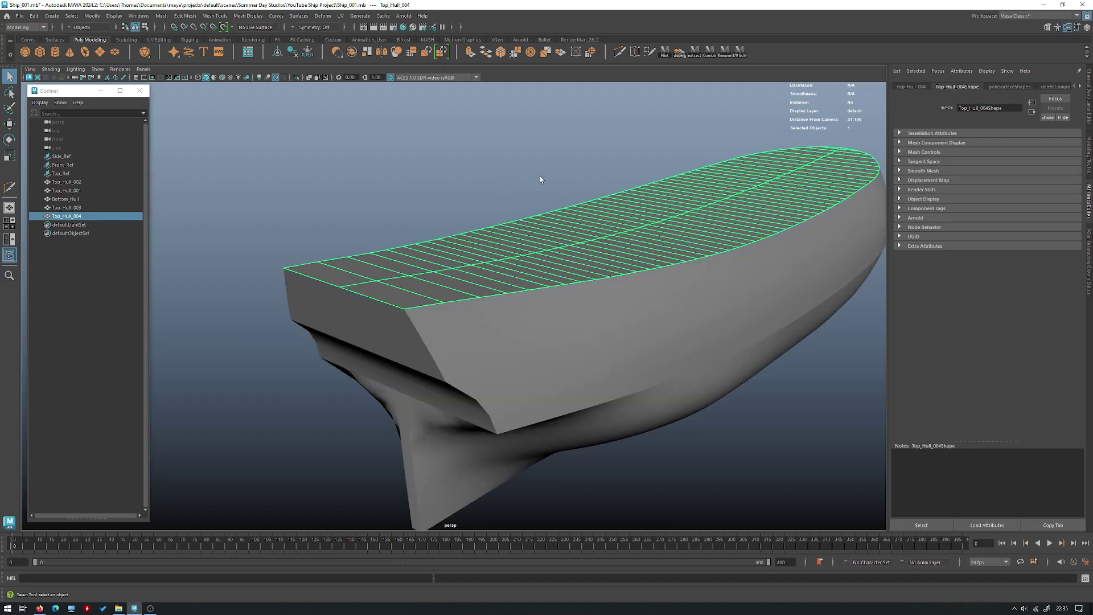
left_click(541, 177)
Examine the fit of the deck surface on the complete hull from above and from the side
scroll(558, 182, "down", 5)
left_click_drag(572, 186, 378, 317, "alt")
left_click(378, 317)
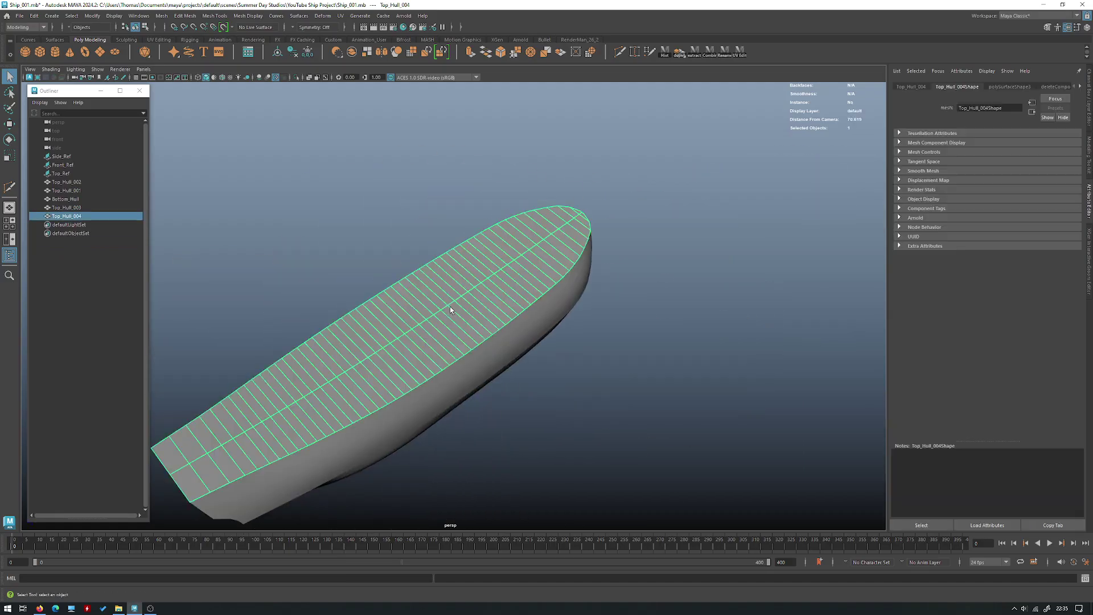
scroll(520, 317, "up", 5)
scroll(501, 293, "down", 3)
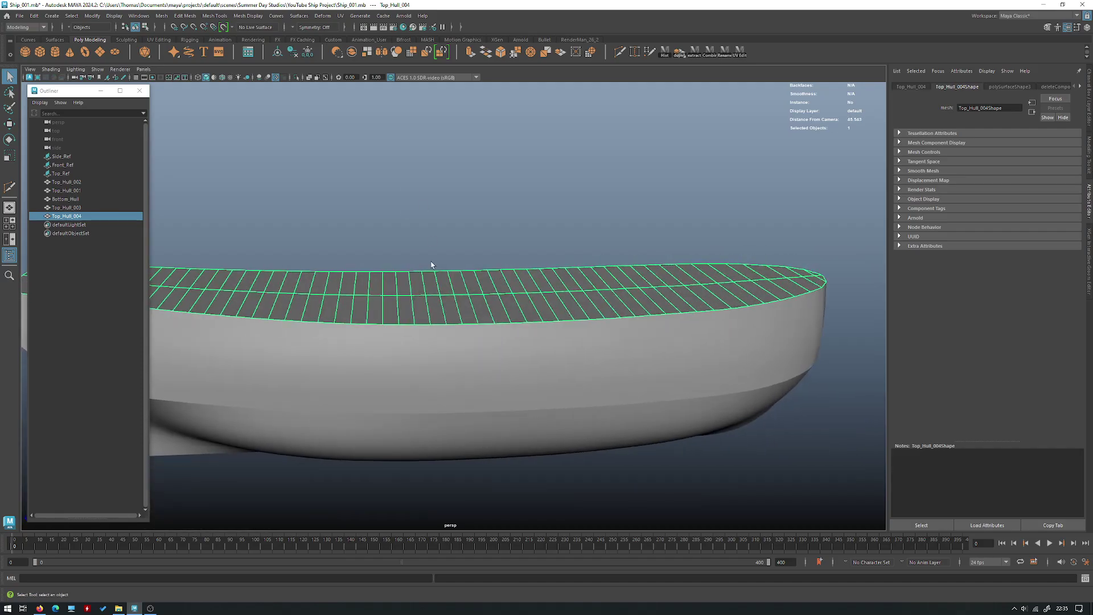
left_click(500, 234)
left_click_drag(500, 234, 521, 291, "alt")
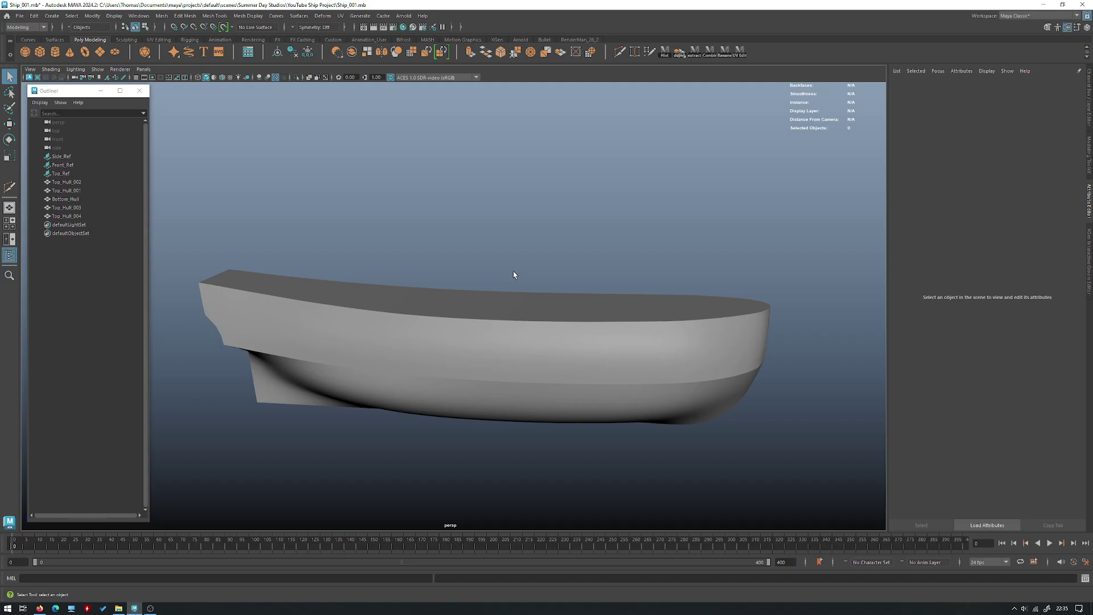
left_click_drag(514, 274, 539, 317, "alt")
left_click(457, 311)
left_click(527, 229)
left_click_drag(527, 229, 520, 239, "alt")
Make Ref_Layer visible in the side view, display the meshes as wireframe and select the upper hull Top_Hull_001
key("space")
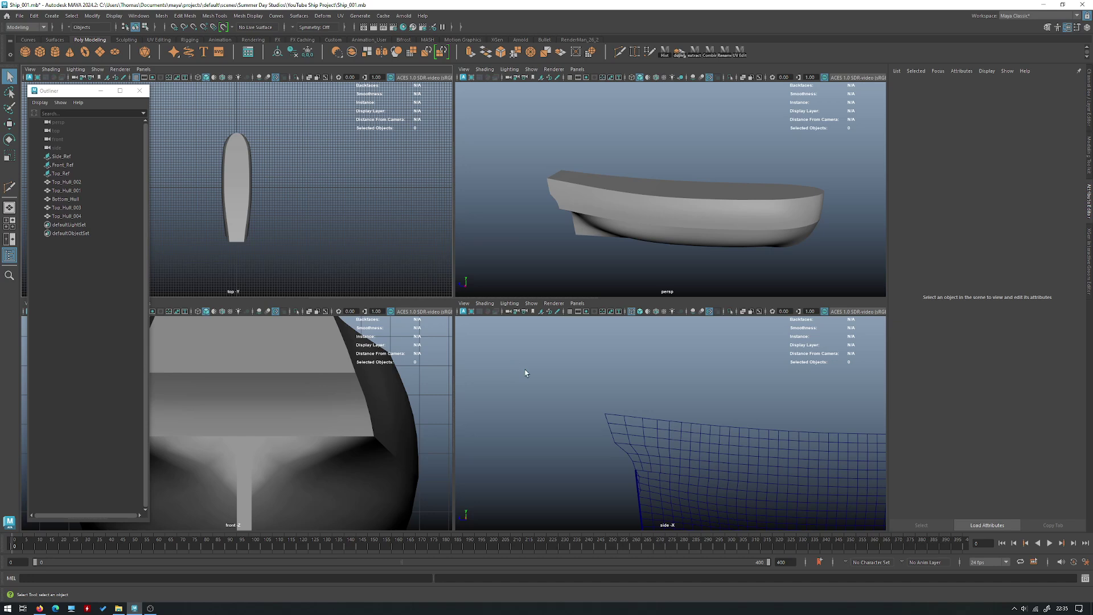
key("space")
right_click_drag(361, 405, 205, 340, "alt")
key("5")
key("space")
key("space")
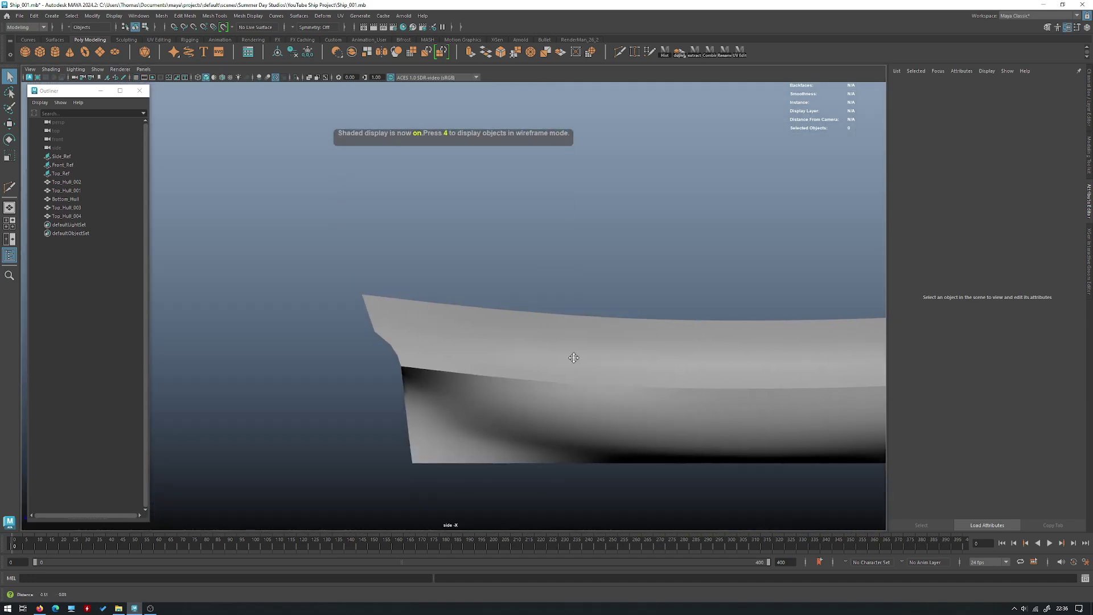
middle_click_drag(572, 356, 187, 356, "alt")
key("ctrl+a")
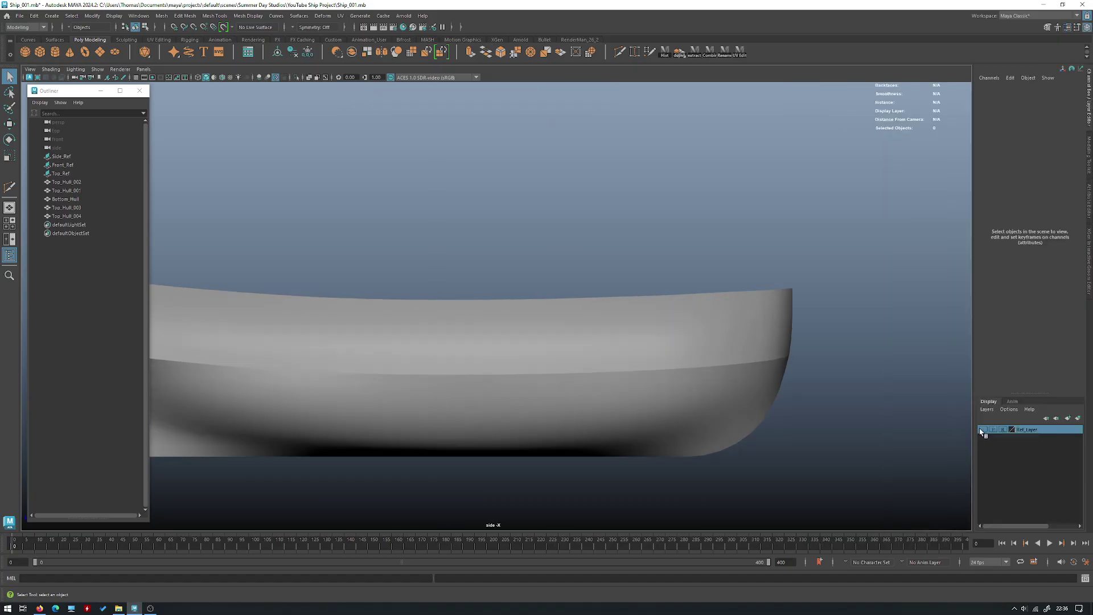
left_click(983, 429)
key("4")
scroll(428, 257, "up", 3)
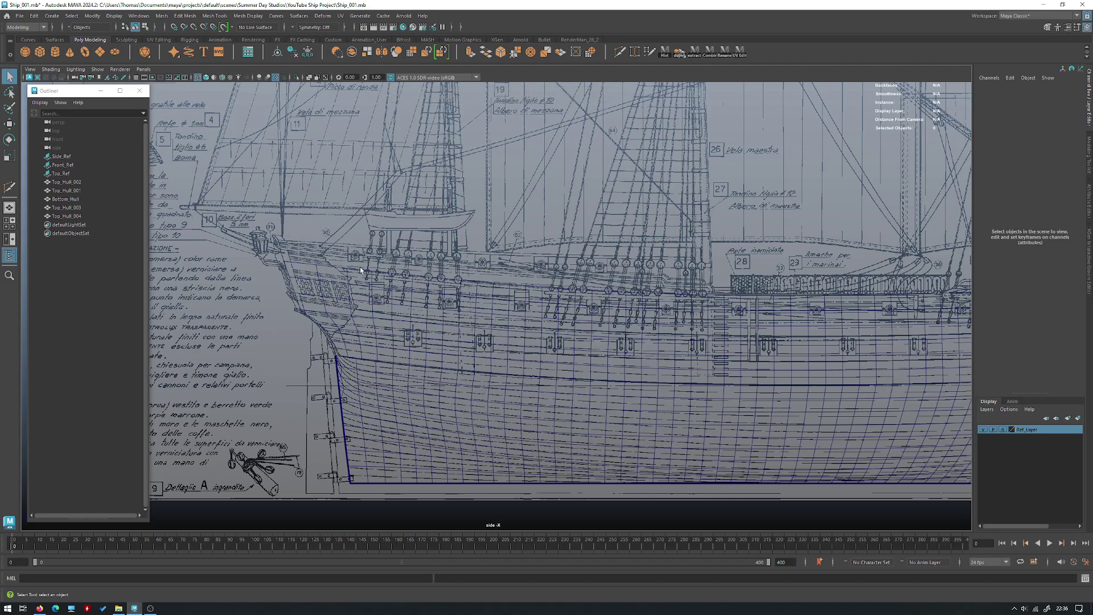
left_click(706, 306)
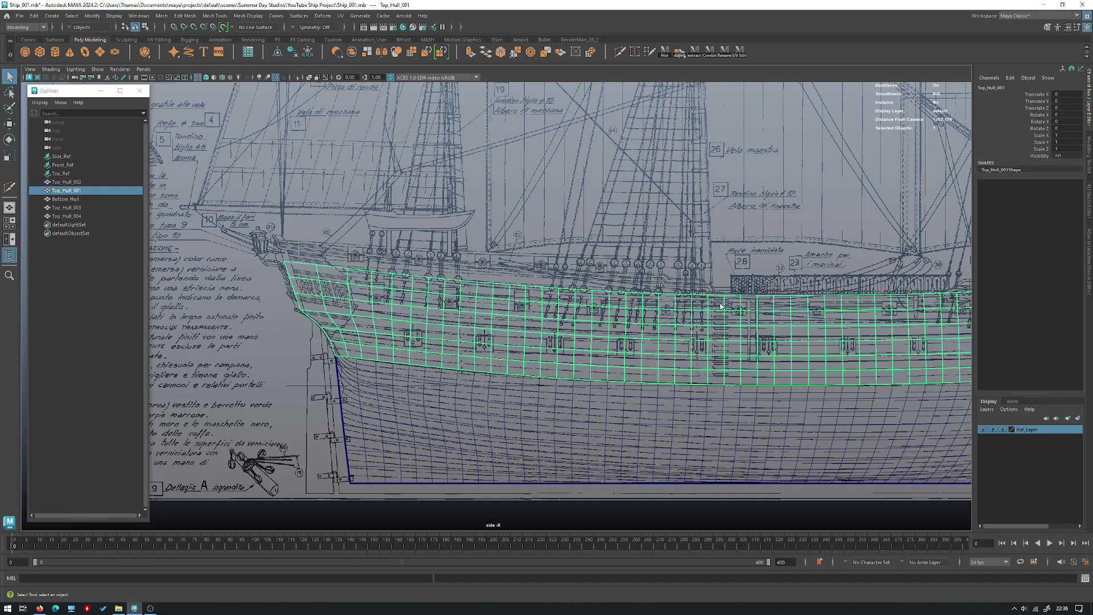
scroll(714, 271, "up", 5)
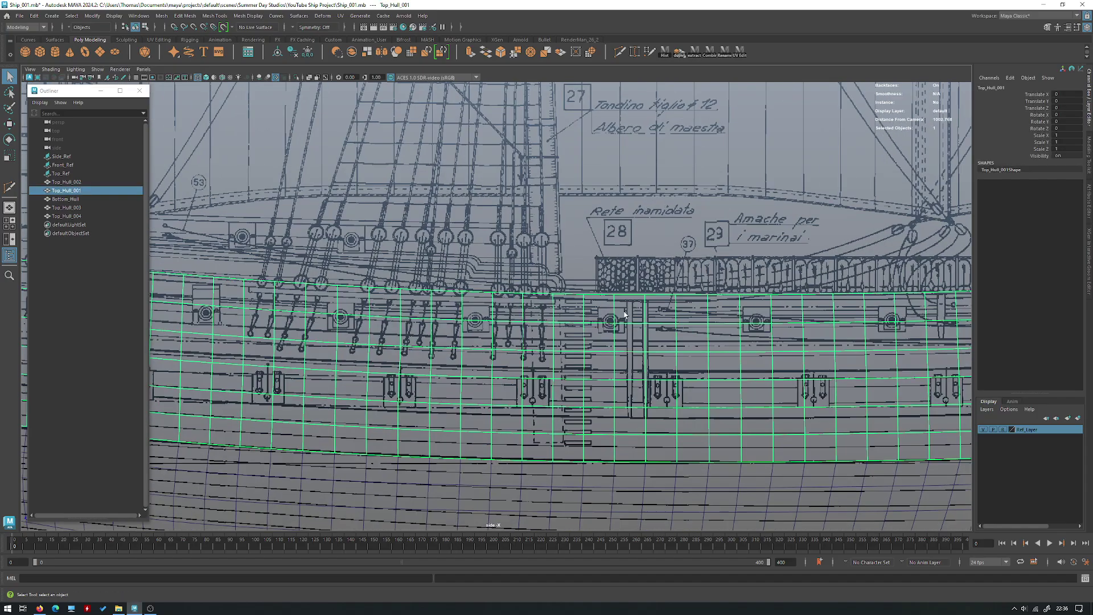
Examine the selected upper hull Top_Hull_001 in perspective against the side reference drawing
key("space")
key("space")
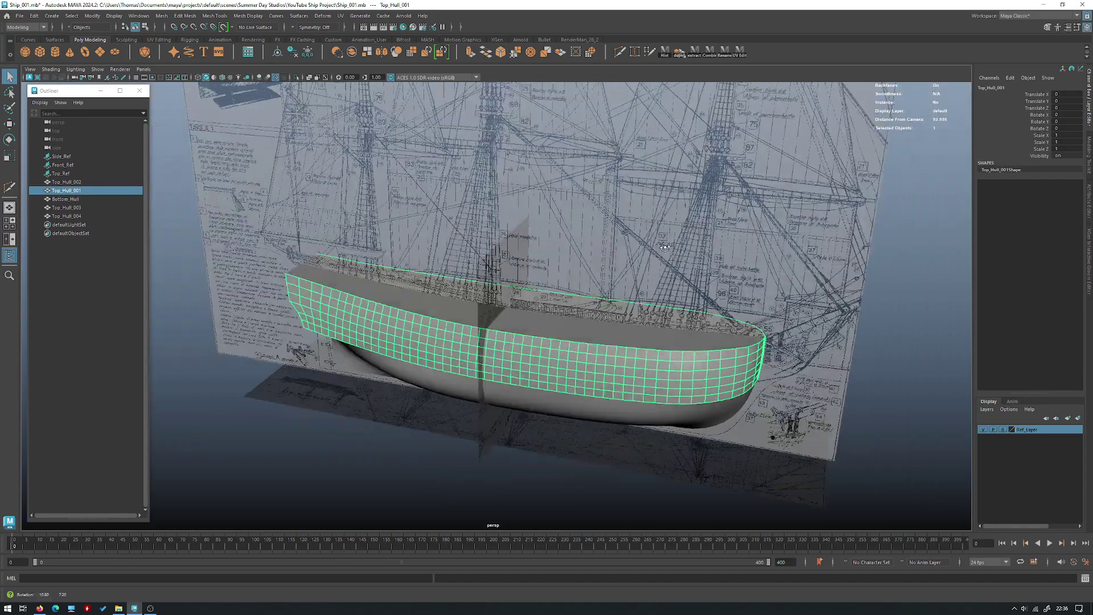
scroll(654, 398, "up", 5)
left_click_drag(436, 411, 468, 367, "alt")
left_click_drag(540, 326, 259, 302, "alt")
left_click(550, 396)
left_click(442, 344)
key("space")
key("space")
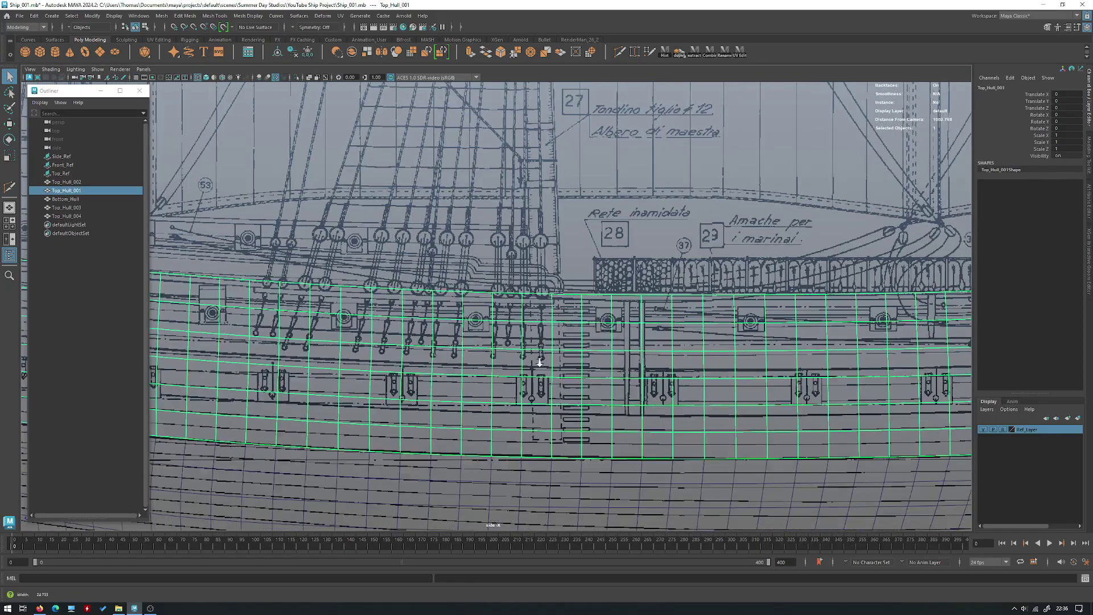
Compare the top edge of the upper hull with the side drawing from the bow side back to the stern
middle_click_drag(548, 367, 648, 369, "alt")
middle_click_drag(683, 278, 538, 301, "alt")
scroll(574, 297, "down", 2)
scroll(659, 285, "down", 1)
middle_click_drag(796, 288, 504, 300, "alt")
scroll(521, 297, "down", 2)
middle_click_drag(615, 286, 911, 290, "alt")
middle_click_drag(470, 217, 813, 211, "alt")
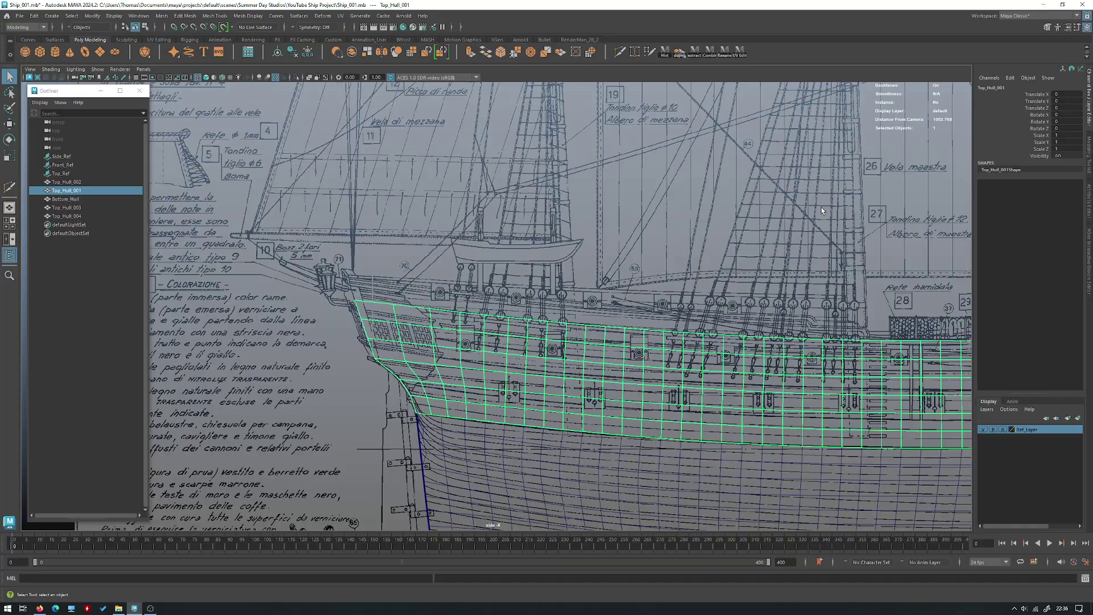
middle_click_drag(605, 337, 535, 315, "alt")
Duplicate the upper hull Top_Hull_001 in the perspective view
key("space")
key("space")
left_click_drag(627, 254, 564, 244, "alt")
key("ctrl+d")
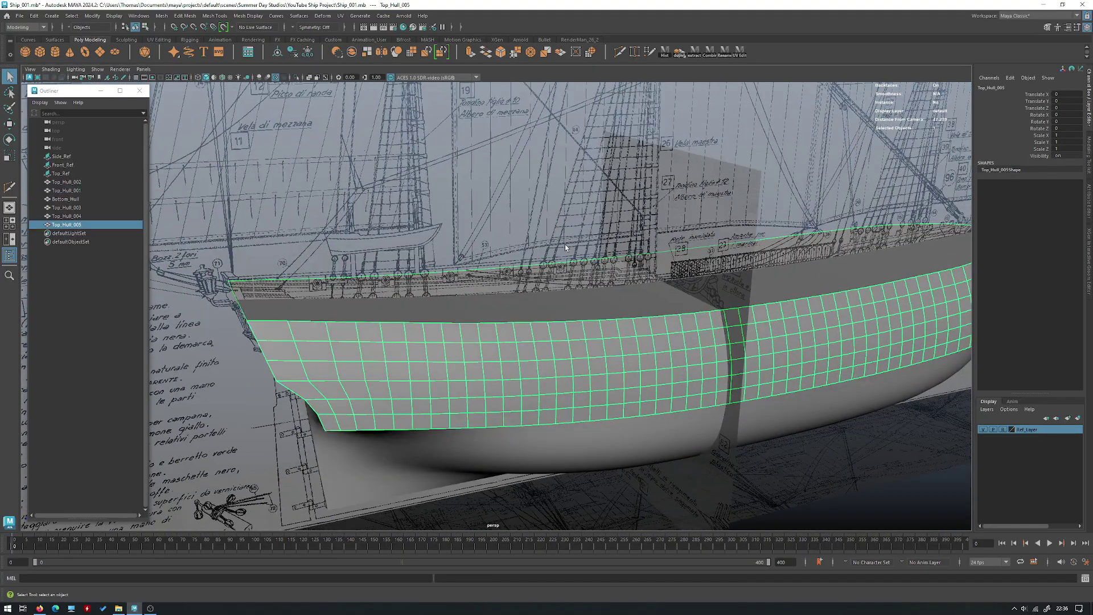
Hide all other hull parts from Top_Hull_002 through Top_Hull_004, including Bottom_Hull, leaving only the duplicate Top_Hull_005
left_click(66, 216)
left_click(77, 182, "shift")
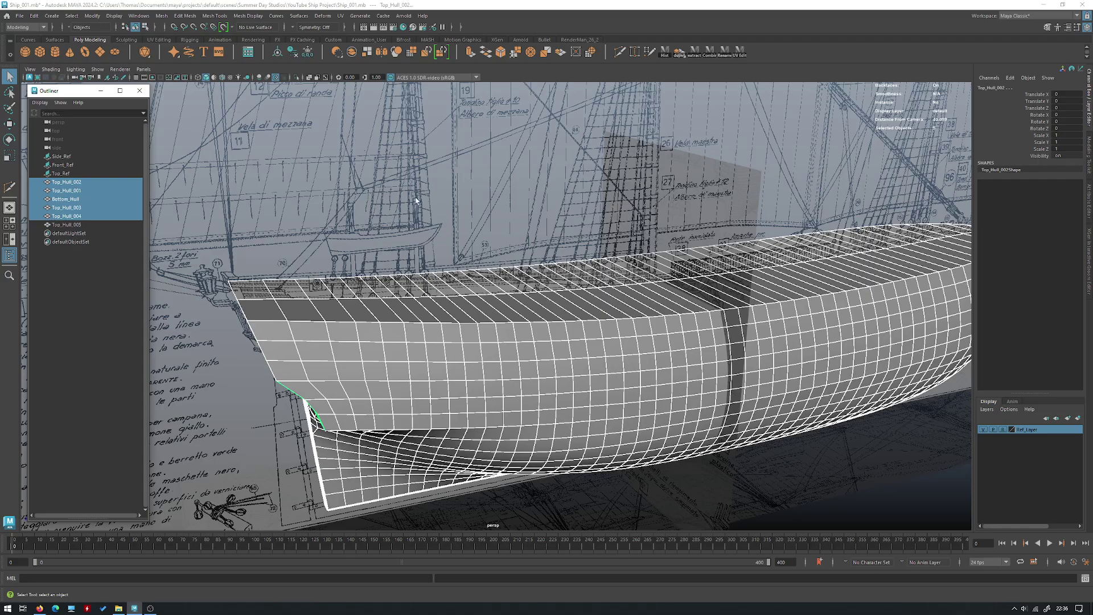
left_click_drag(246, 212, 322, 213, "alt")
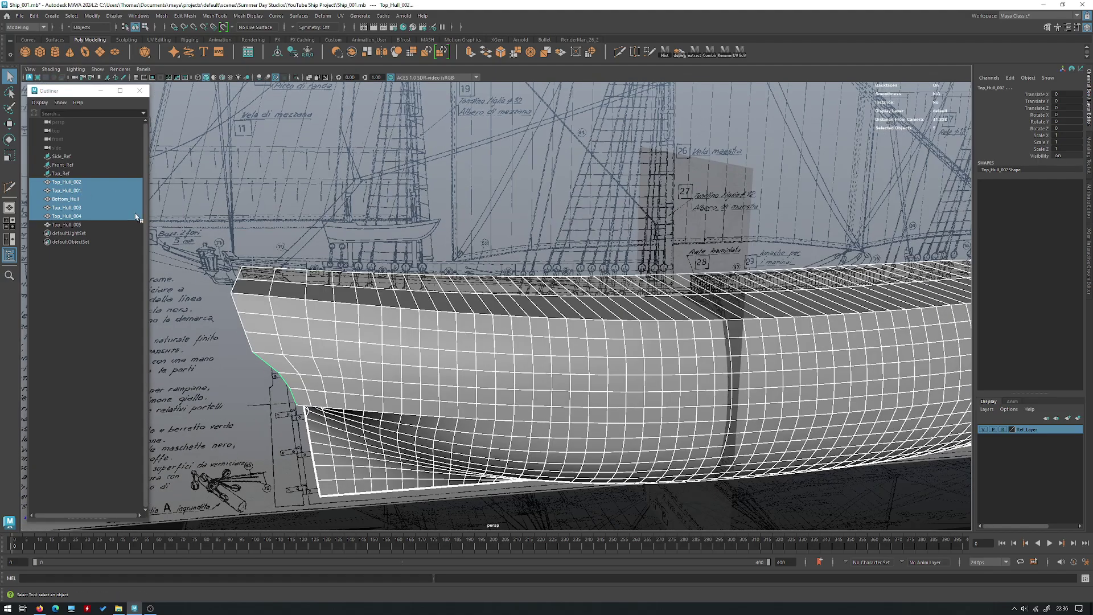
left_click(80, 183)
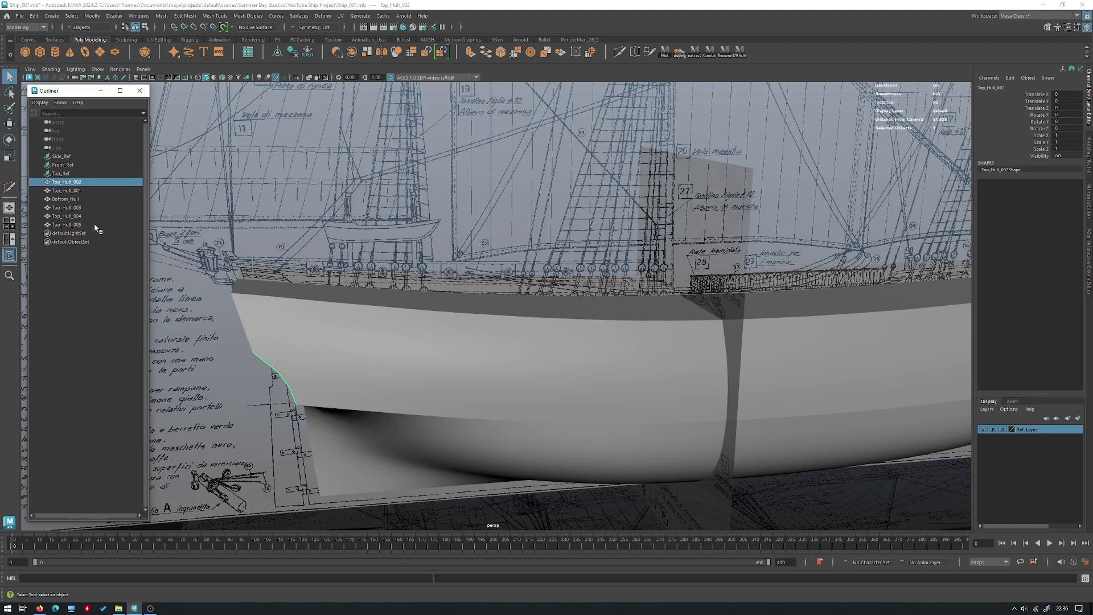
left_click(67, 216, "shift")
left_click_drag(402, 193, 268, 206, "alt")
key("h")
key("h")
key("h")
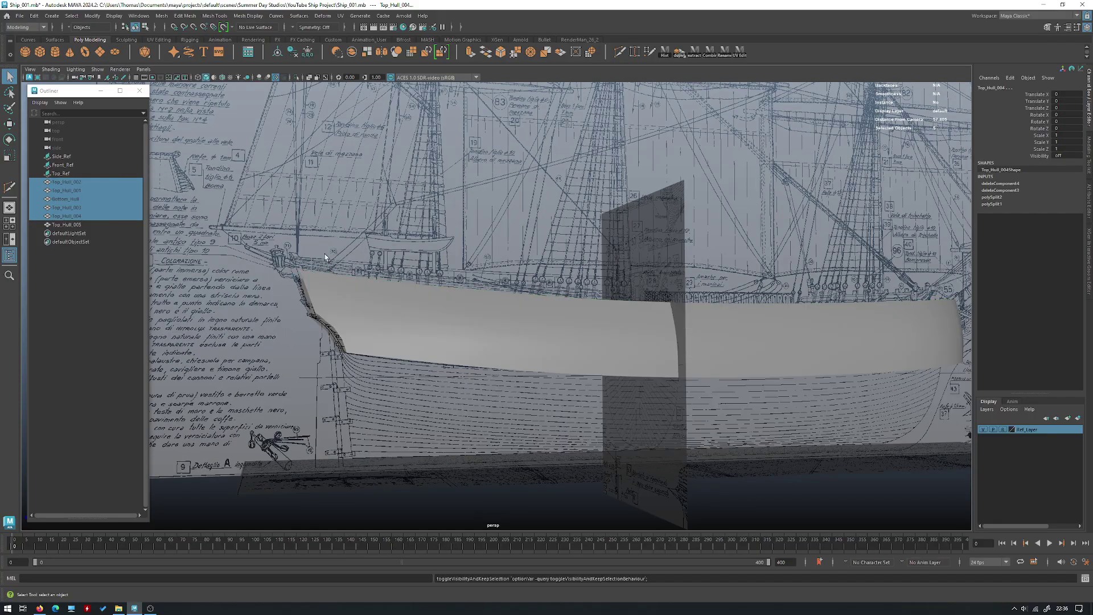
Select the top border edges of Top_Hull_005 in the side view, from the stern forward to just before the hammock netting
left_click(416, 292)
left_click_drag(417, 292, 421, 265, "alt")
key("space")
key("space")
right_click_drag(717, 331, 730, 338)
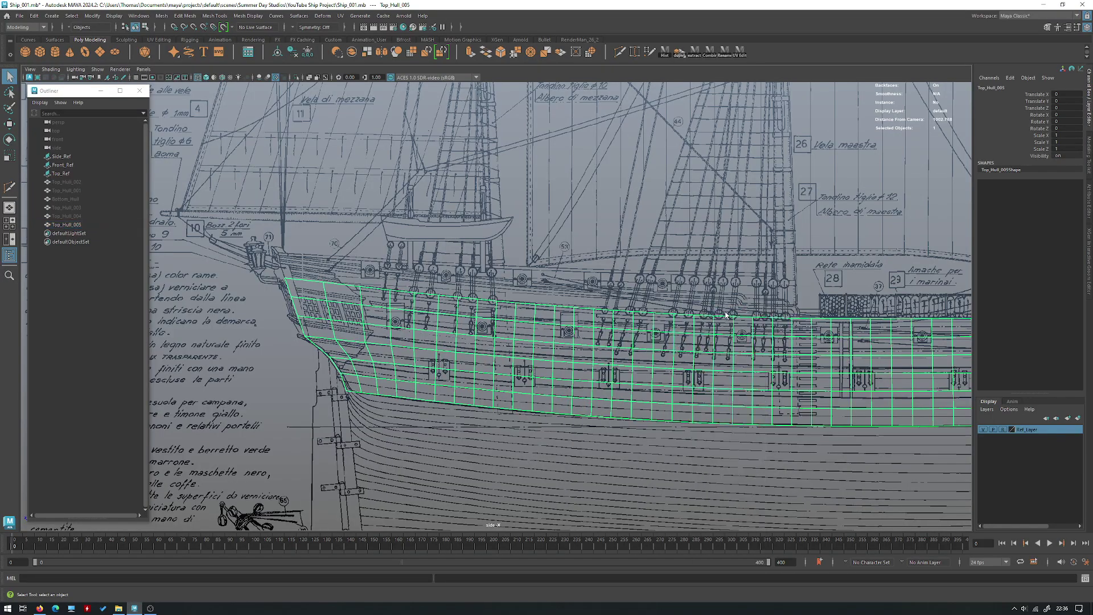
left_click(792, 320)
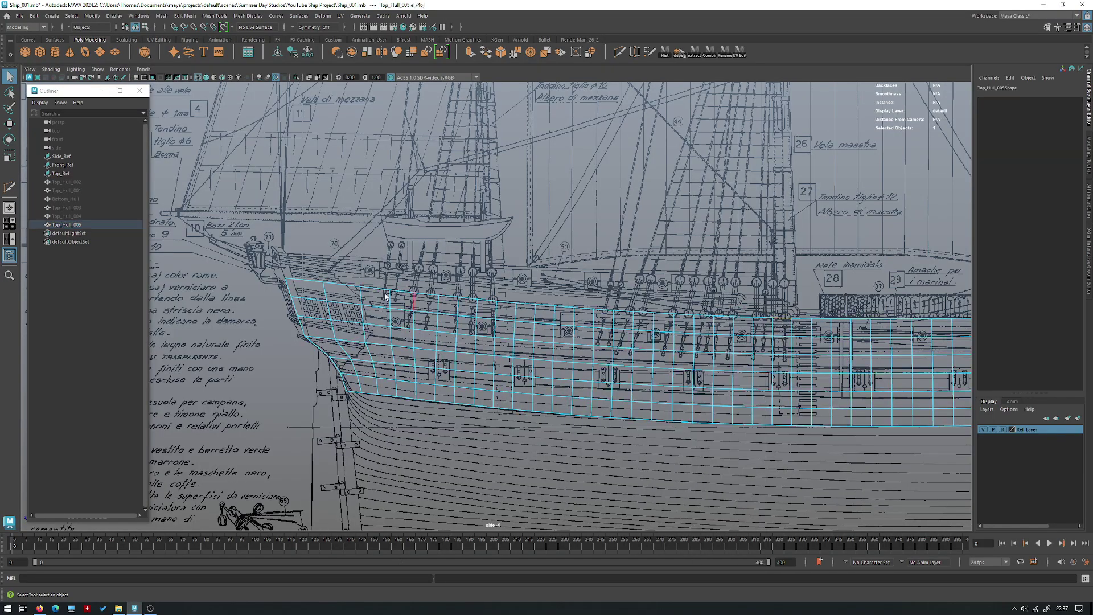
middle_click_drag(789, 376, 644, 359, "alt")
scroll(412, 366, "up", 5)
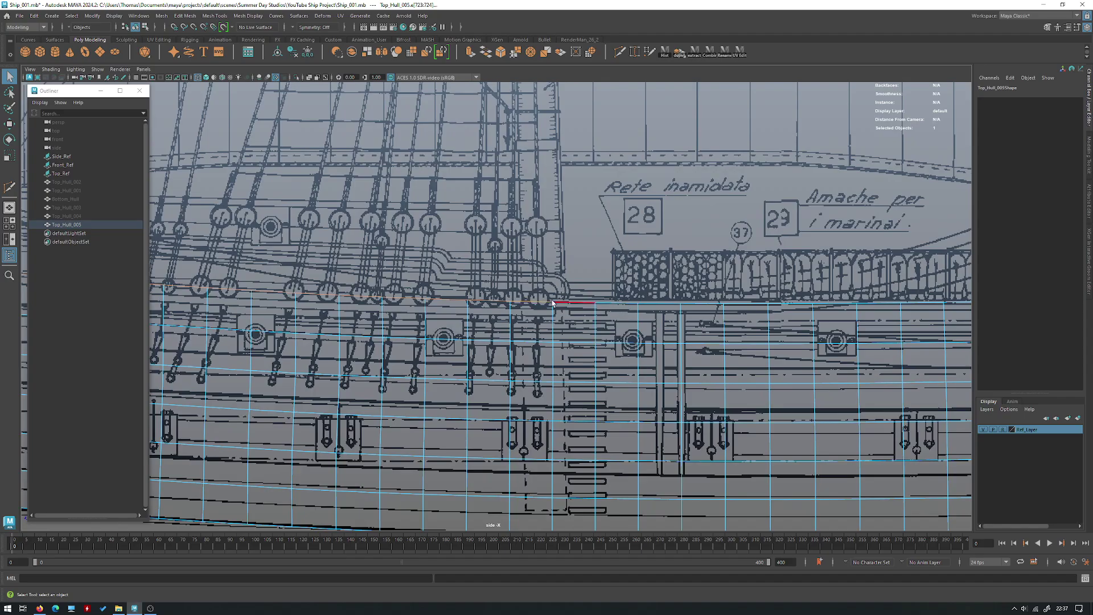
scroll(588, 315, "down", 4)
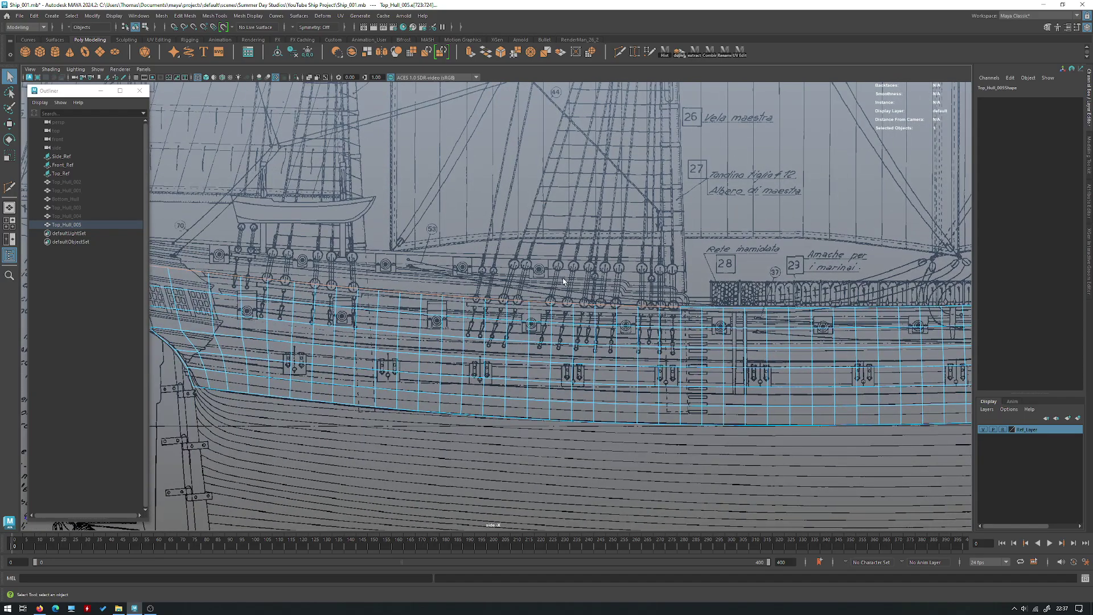
right_click_drag(472, 242, 436, 239, "alt")
middle_click_drag(456, 238, 578, 237, "alt")
right_click_drag(577, 237, 617, 275, "alt")
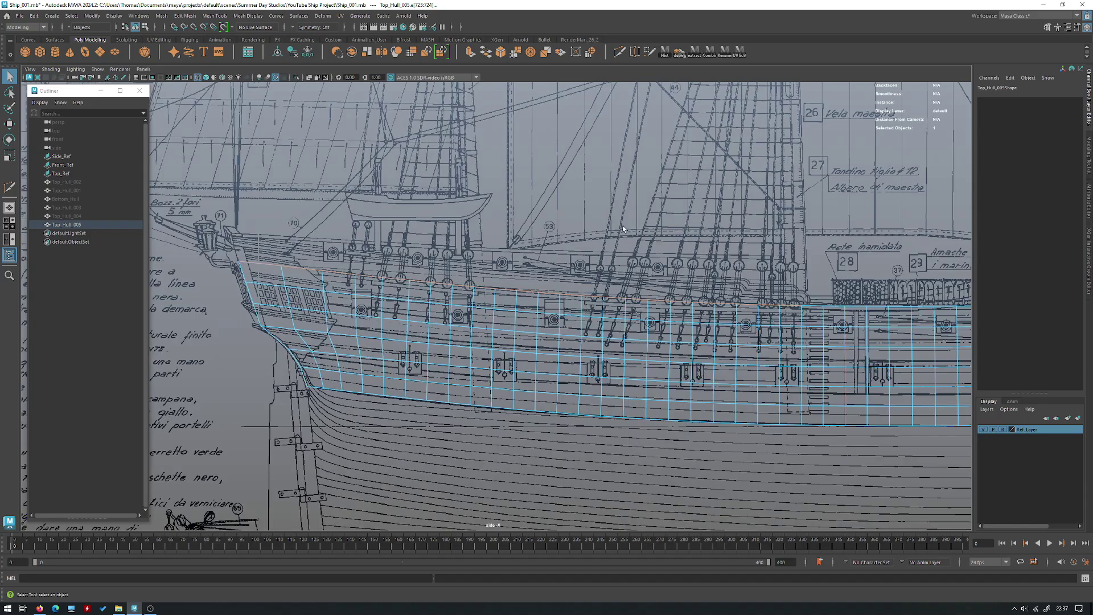
middle_click_drag(635, 186, 519, 184, "alt")
right_click_drag(519, 183, 595, 183, "alt")
middle_click_drag(642, 164, 700, 171, "alt")
Extrude the selected top edges of Top_Hull_005 and raise them towards the upper rail line in the side drawing
key("space")
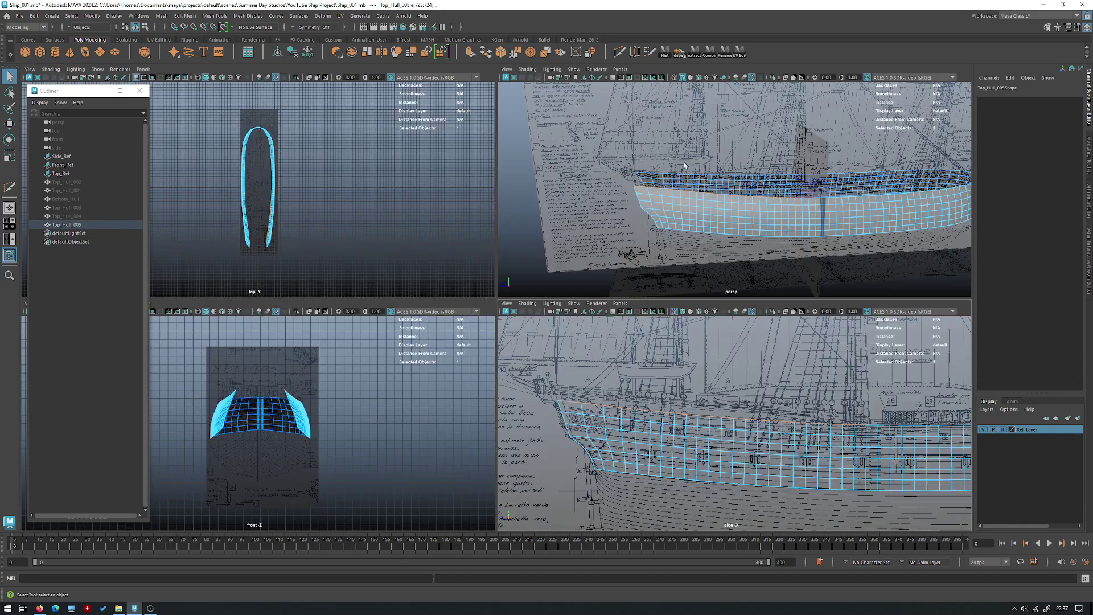
key("space")
left_click_drag(667, 160, 615, 154, "alt")
right_click(615, 154, "shift")
left_click(613, 177)
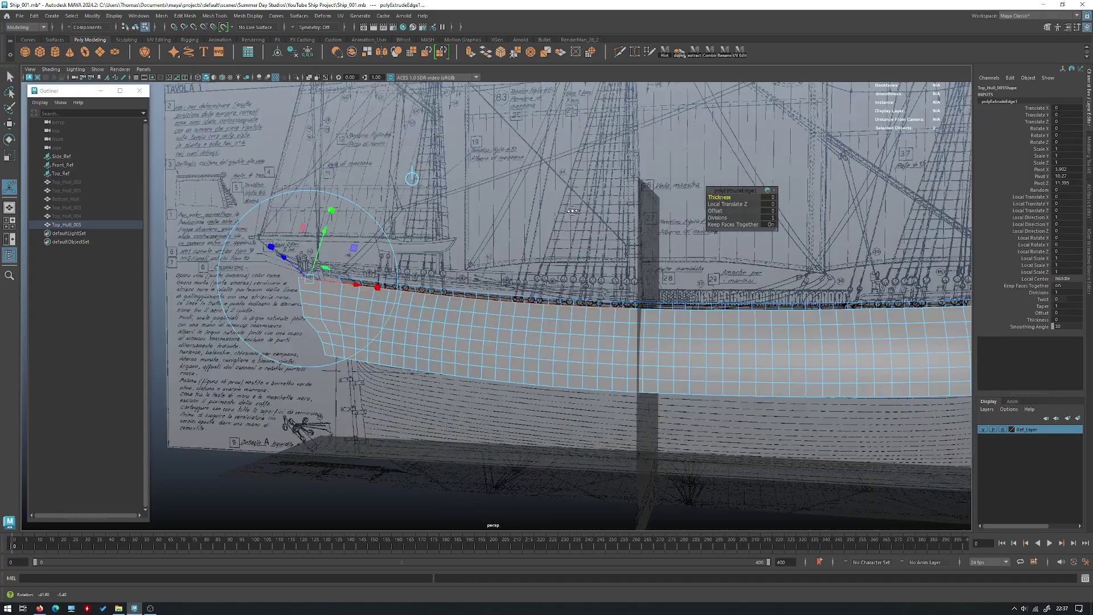
key("space")
key("space")
key("space")
key("space")
middle_click_drag(454, 236, 550, 264, "alt")
left_click_drag(507, 250, 506, 222)
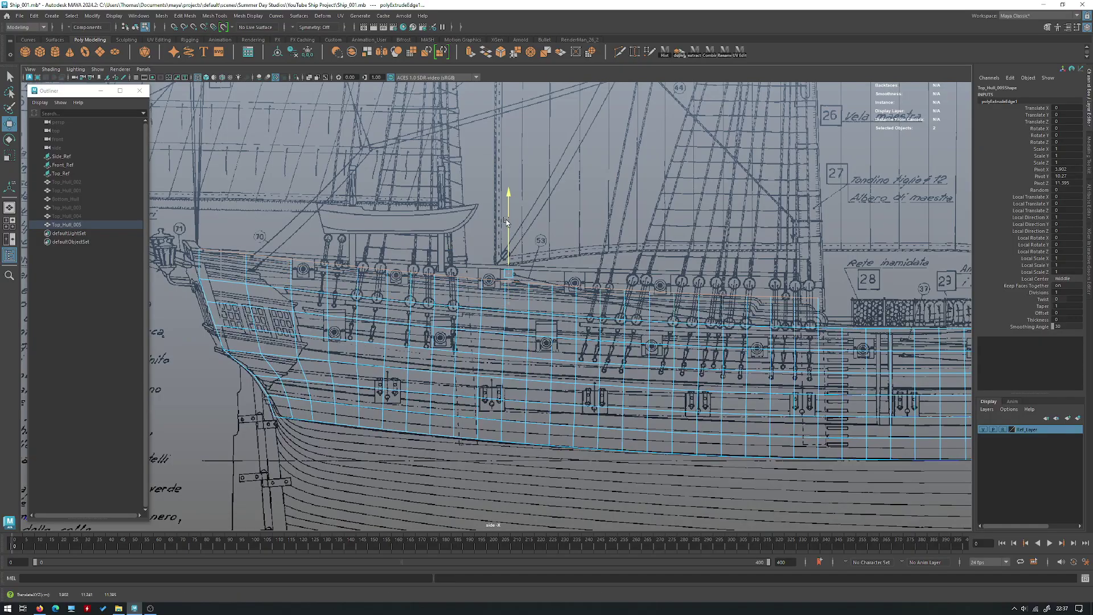
Scale the extruded edges flatter vertically and raise them slightly so they follow the rail line in the side drawing
right_click_drag(333, 266, 268, 263, "alt")
middle_click_drag(268, 263, 197, 247, "alt")
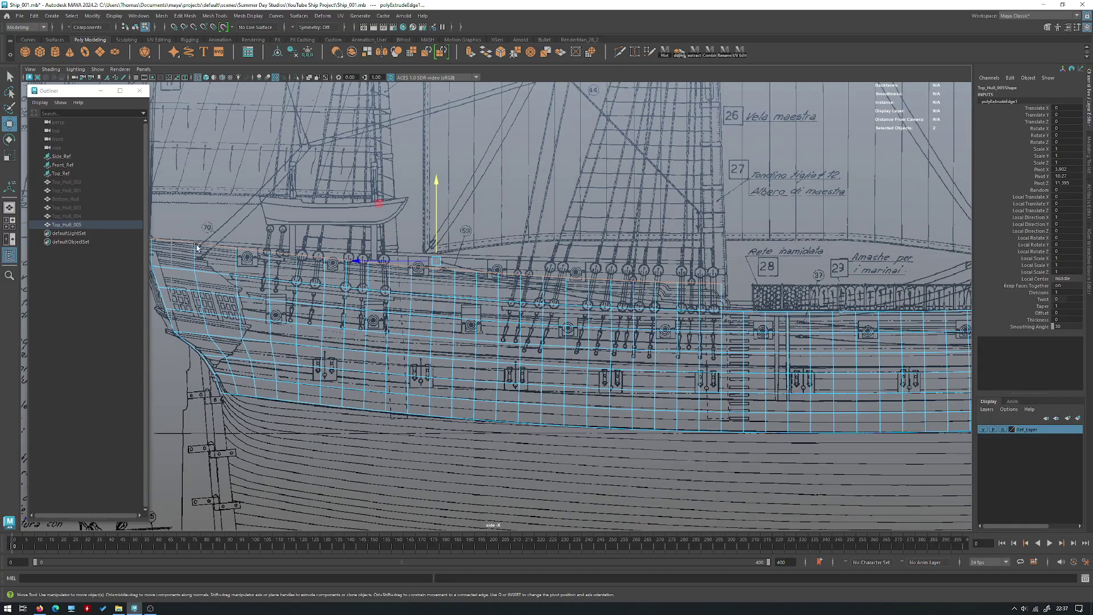
right_click_drag(666, 263, 332, 257, "alt")
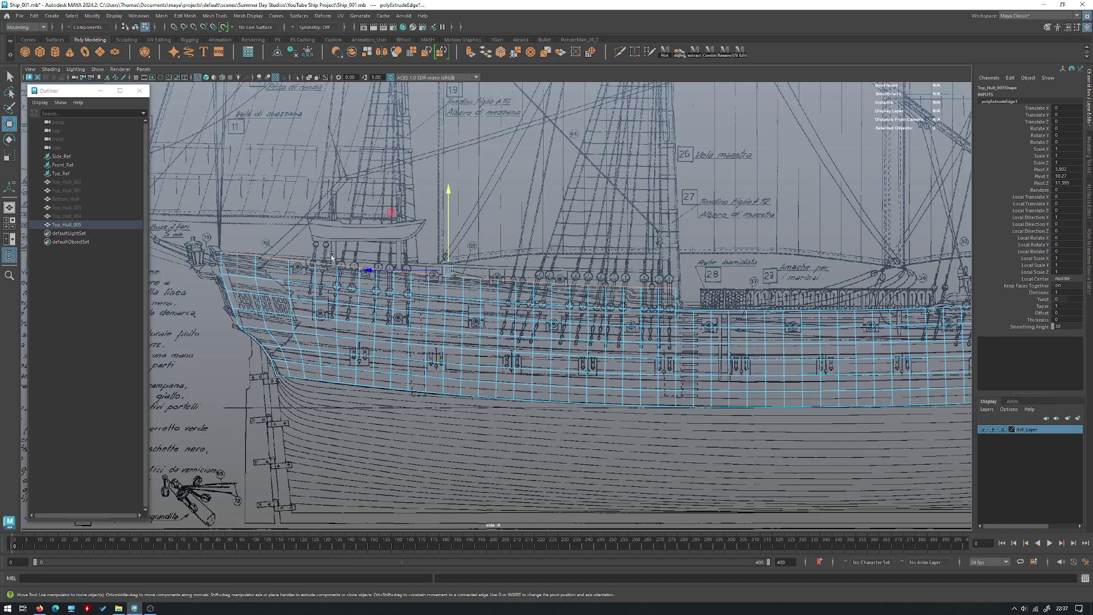
middle_click_drag(466, 258, 510, 263, "alt")
left_click_drag(490, 249, 554, 296)
right_click_drag(467, 251, 534, 239, "alt")
middle_click_drag(534, 239, 589, 251, "alt")
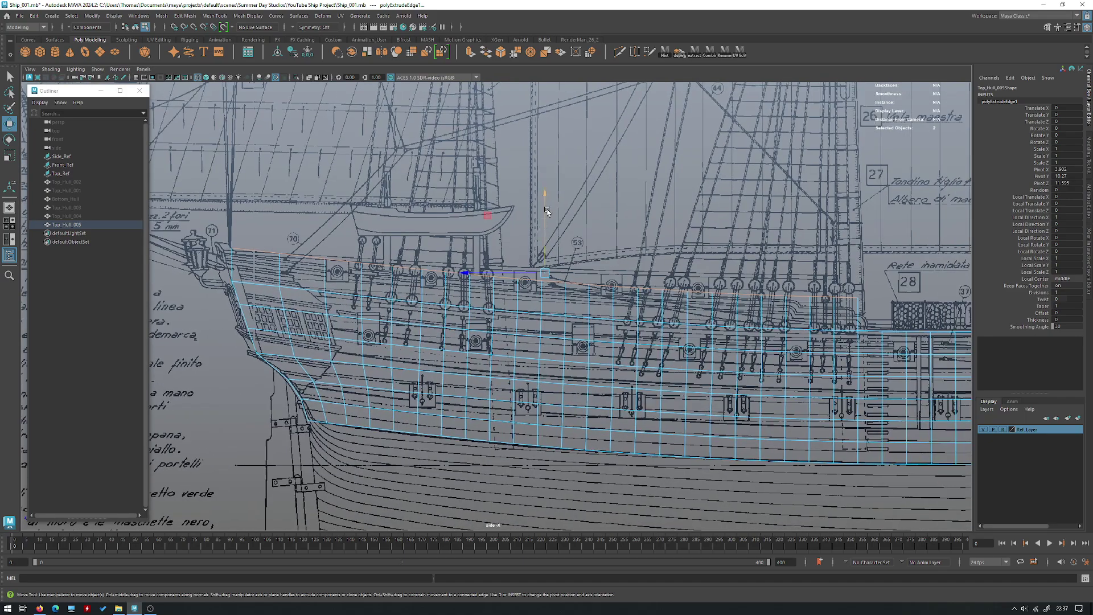
key("r")
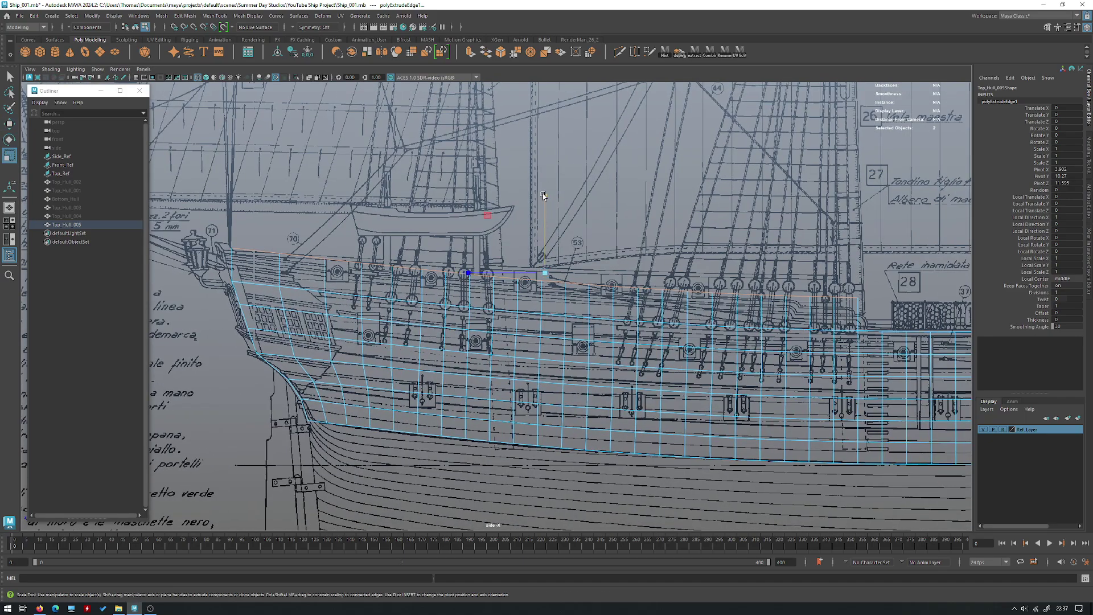
left_click_drag(544, 197, 541, 213)
key("w")
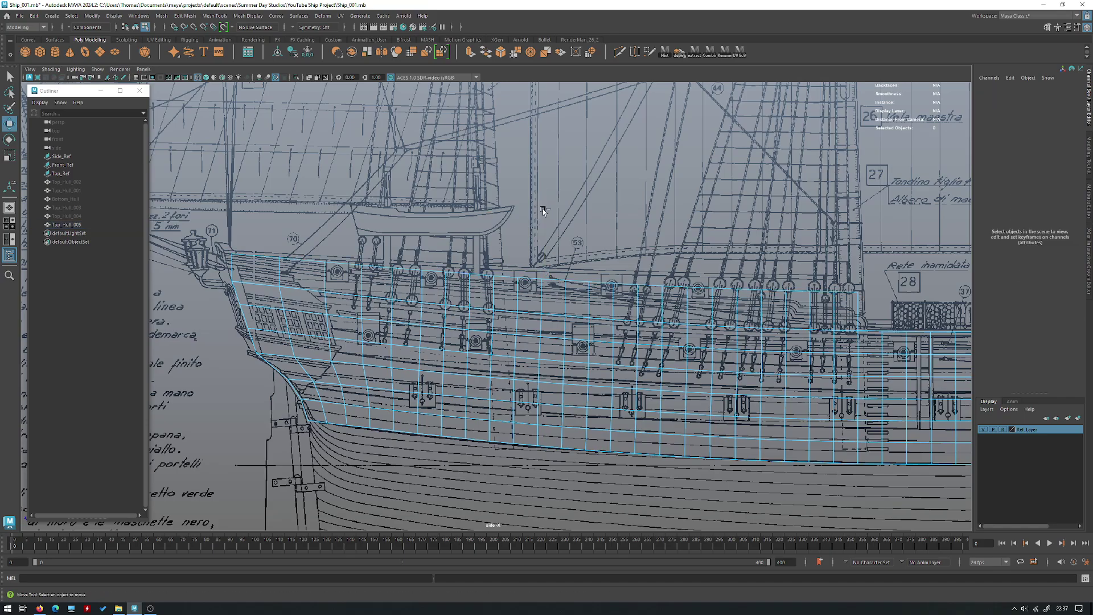
key("r")
left_click_drag(542, 208, 544, 226)
key("w")
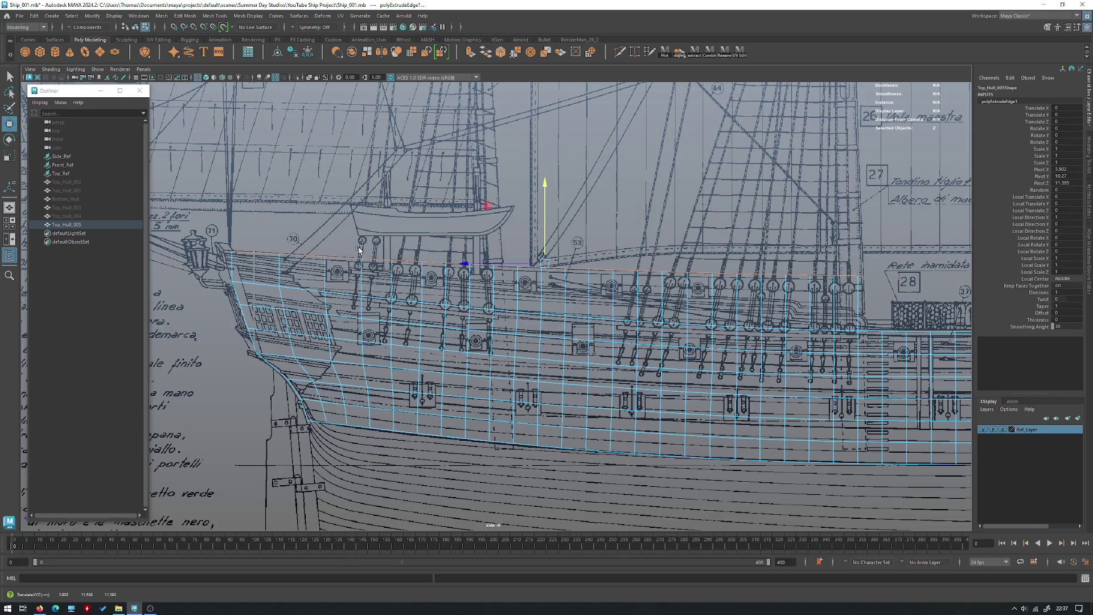
Select the upper stern corner vertex of the extruded strip and bring it up close in perspective
middle_click_drag(230, 259, 354, 271, "alt")
scroll(354, 272, "up", 3)
right_click_drag(354, 267, 328, 257)
middle_click_drag(328, 258, 457, 252, "alt")
scroll(457, 252, "up", 1)
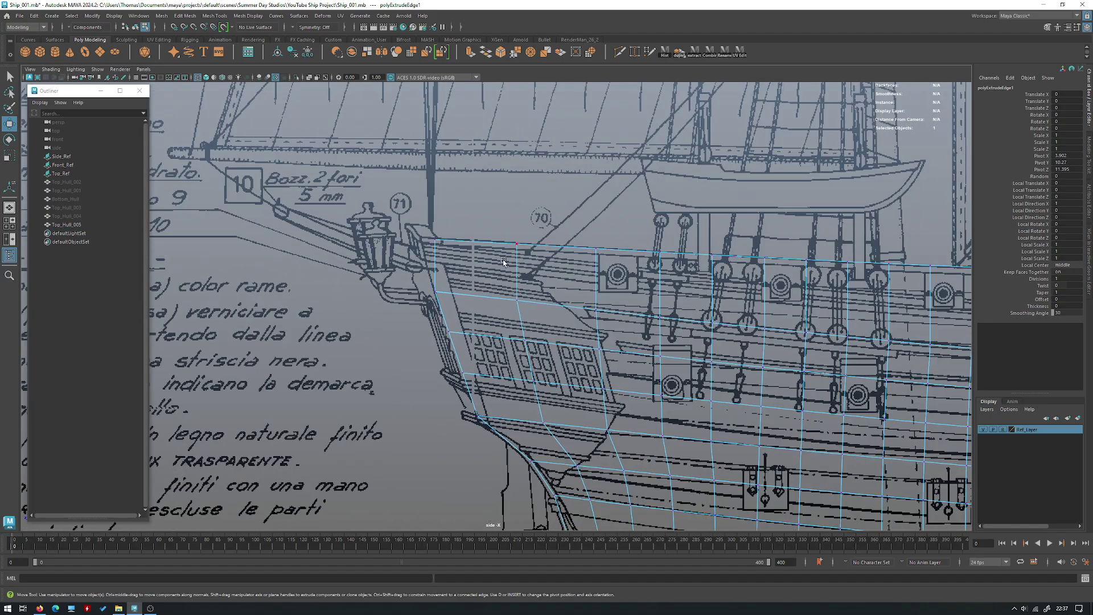
left_click(435, 241)
key("d")
key("space")
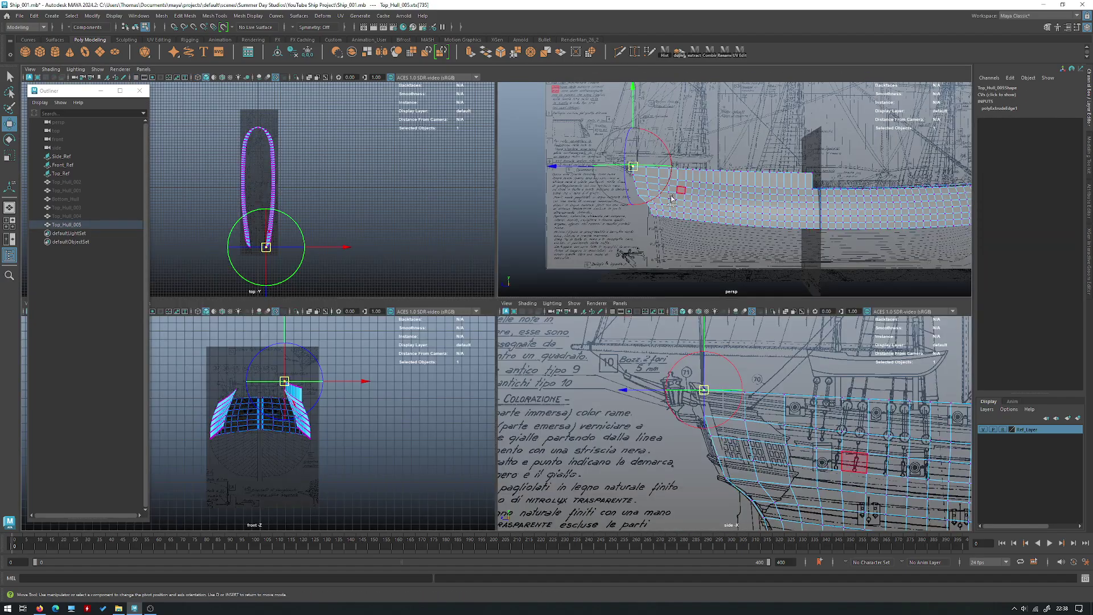
key("space")
scroll(378, 278, "up", 5)
key("d")
middle_click_drag(400, 262, 491, 283, "alt")
Edit the Move tool's pivot so that it sits on and aligns with the slanted stern edge
double_click(9, 126)
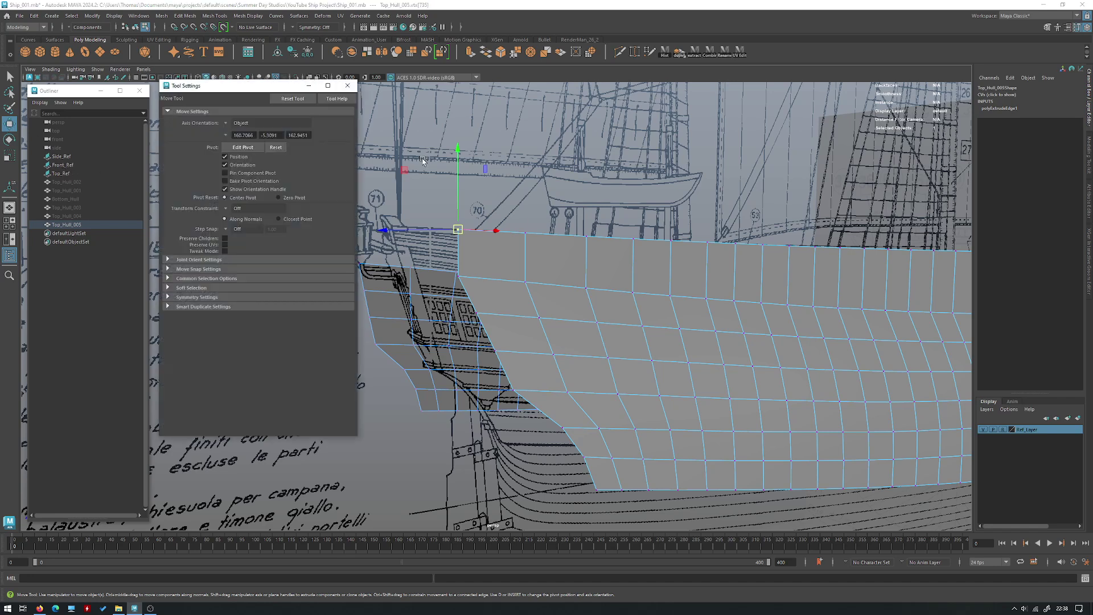
left_click(241, 148)
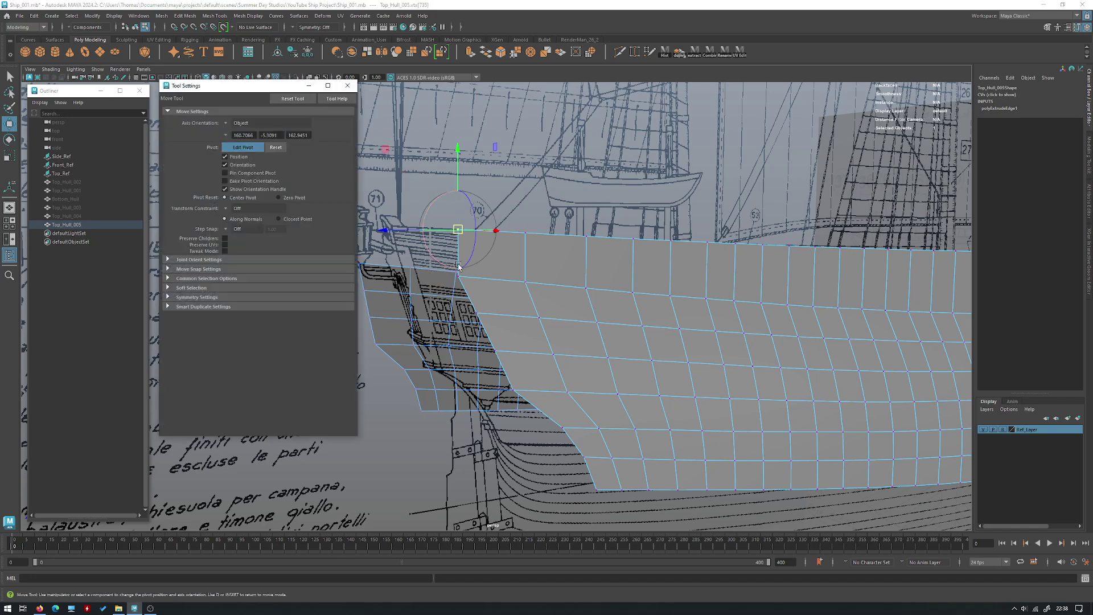
scroll(501, 299, "up", 1)
left_click(457, 286)
left_click_drag(458, 287, 404, 301, "alt")
scroll(528, 308, "up", 2)
middle_click_drag(421, 309, 495, 286, "alt")
Scale the corner vertex to 0 along the custom Z axis to line it up with the stern edge
key("r")
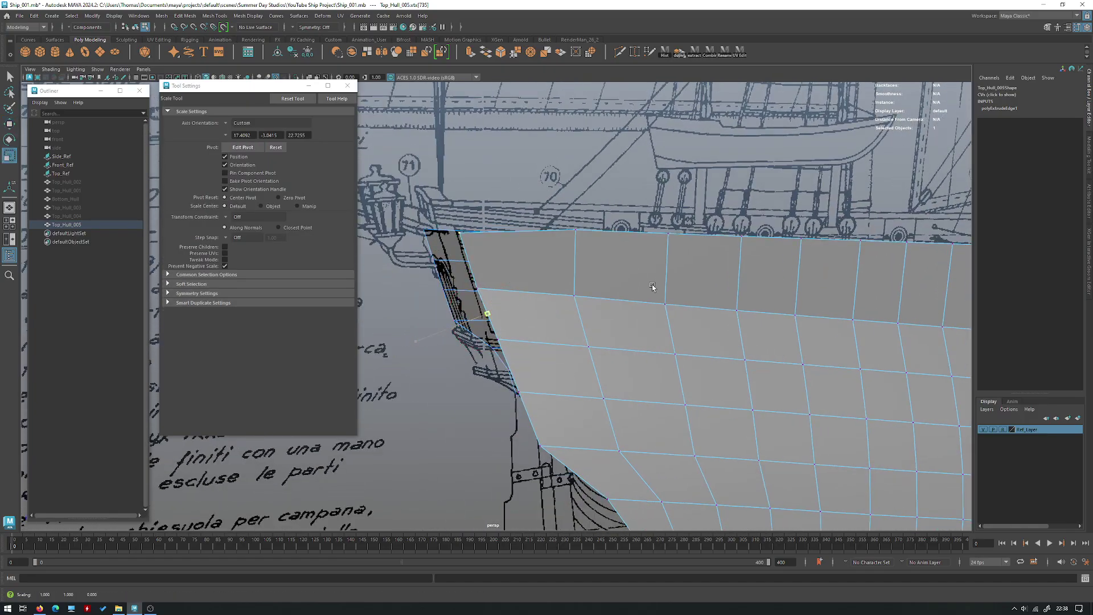
left_click_drag(651, 284, 721, 262, "alt")
left_click_drag(804, 236, 695, 238, "alt")
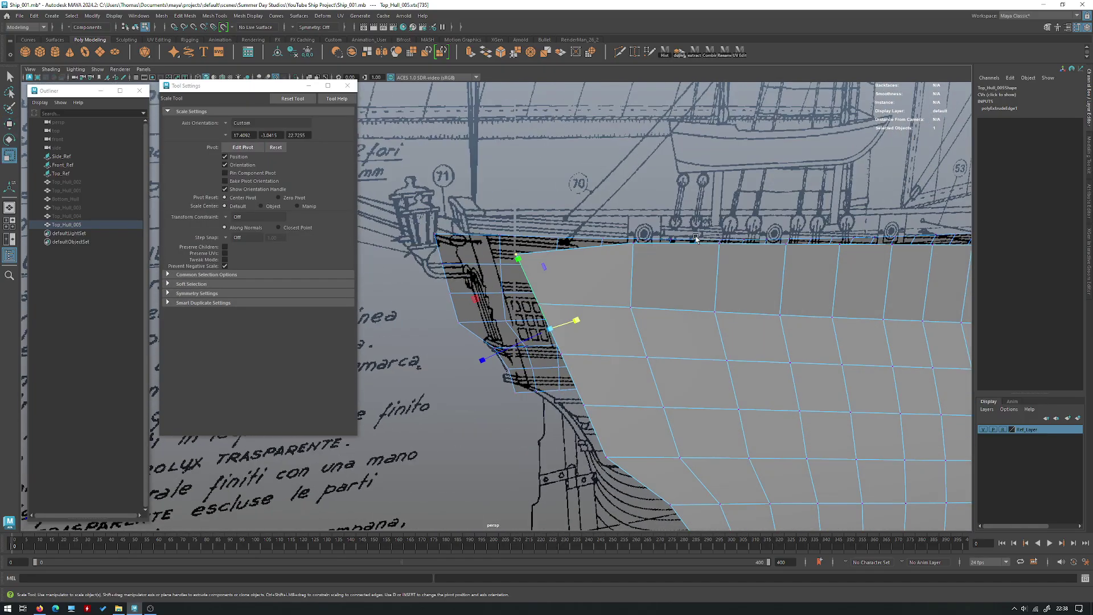
left_click_drag(637, 263, 621, 262, "alt")
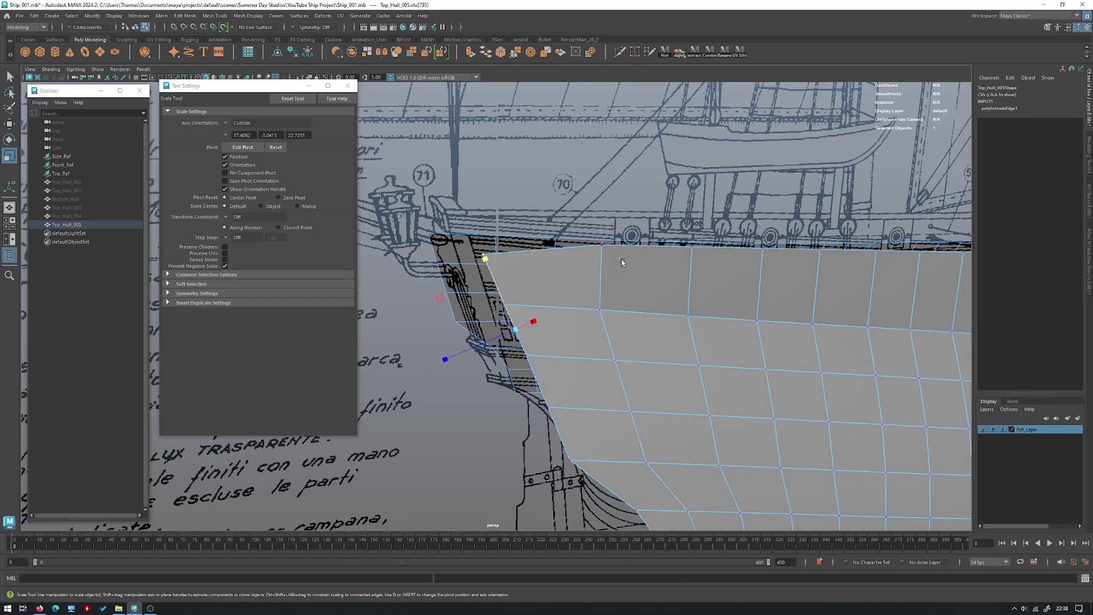
Move the stern corner vertex up to the rail height of the side drawing, close the tool settings and return to object mode
key("w")
left_click_drag(483, 262, 572, 330)
left_click_drag(572, 330, 493, 242, "alt")
left_click_drag(417, 205, 419, 203)
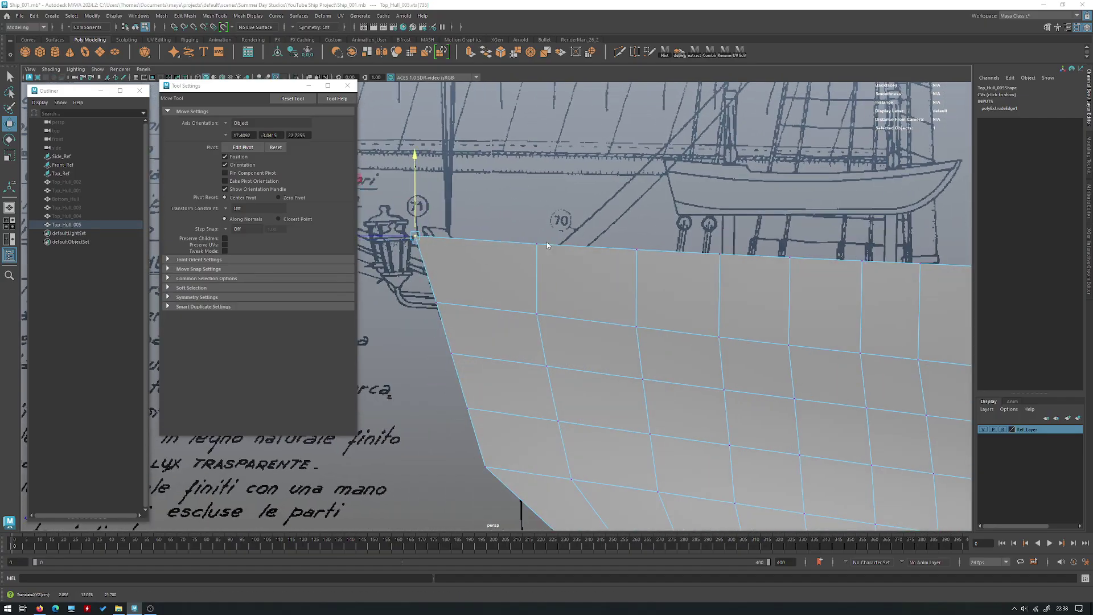
key("space")
key("space")
scroll(528, 287, "up", 4)
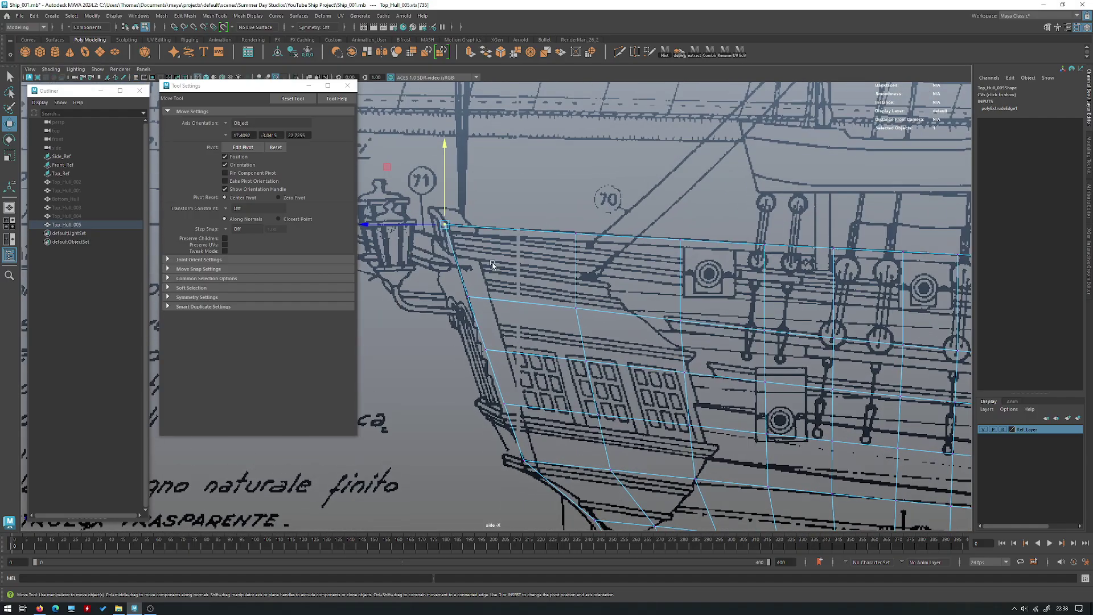
left_click_drag(443, 204, 445, 205)
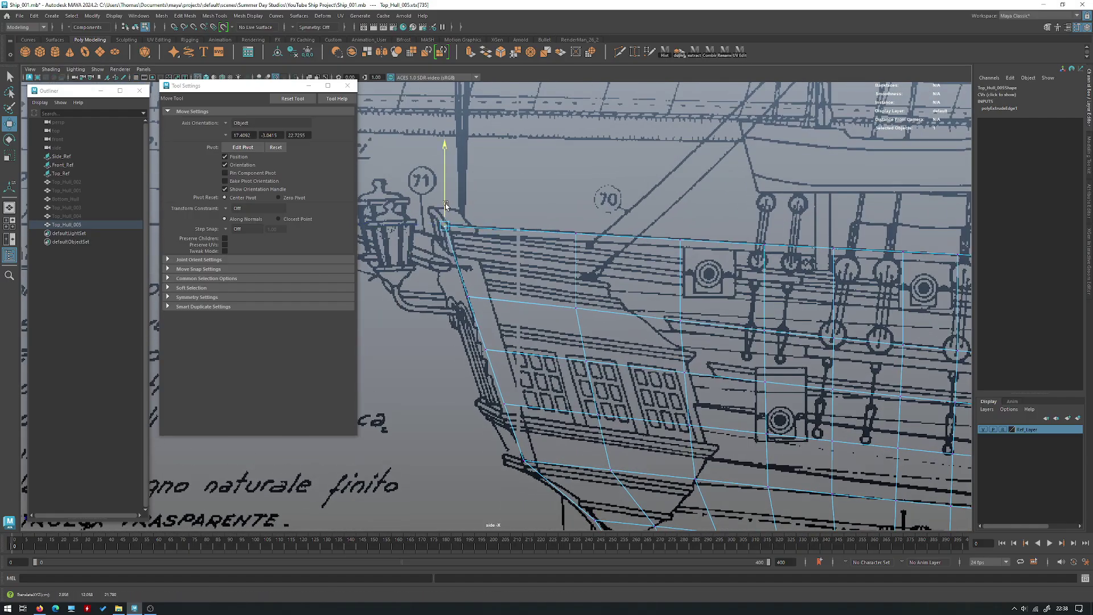
left_click(347, 85)
key("space")
key("space")
right_click_drag(494, 285, 535, 271)
Delete the original hull faces of Top_Hull_005, keeping only the extruded strip, and return to object mode
scroll(535, 271, "down", 6)
middle_click_drag(831, 301, 570, 254, "alt")
scroll(570, 255, "up", 4)
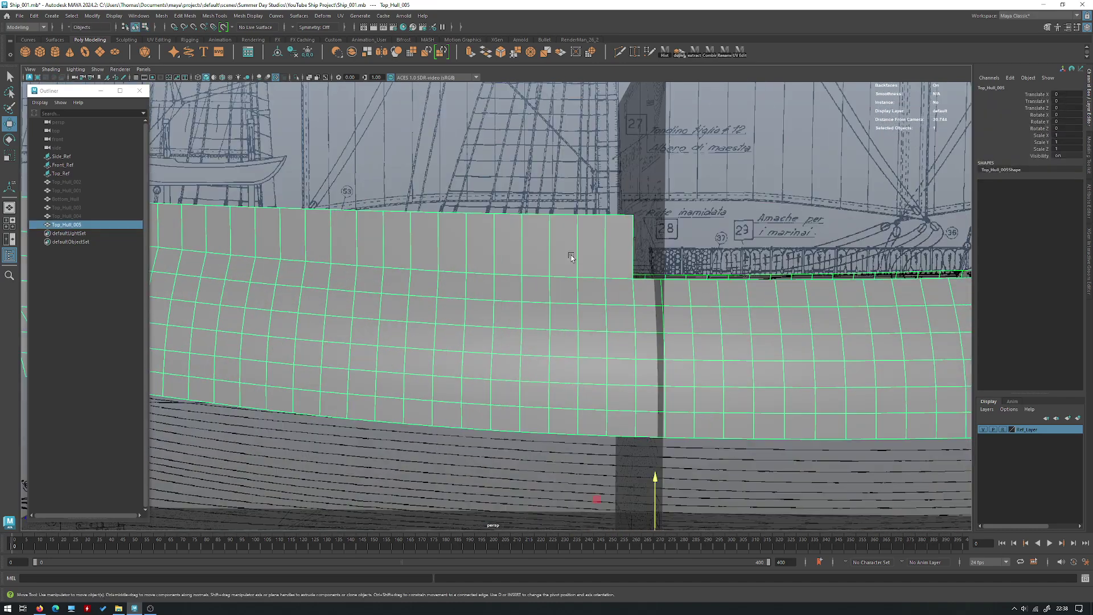
right_click_drag(570, 257, 571, 274)
left_click_drag(593, 271, 554, 305, "alt")
key("q")
left_click(495, 307)
double_click(483, 303, "shift")
scroll(518, 356, "down", 5)
right_click_drag(422, 251, 470, 240)
left_click_drag(470, 240, 495, 257, "alt")
key("w")
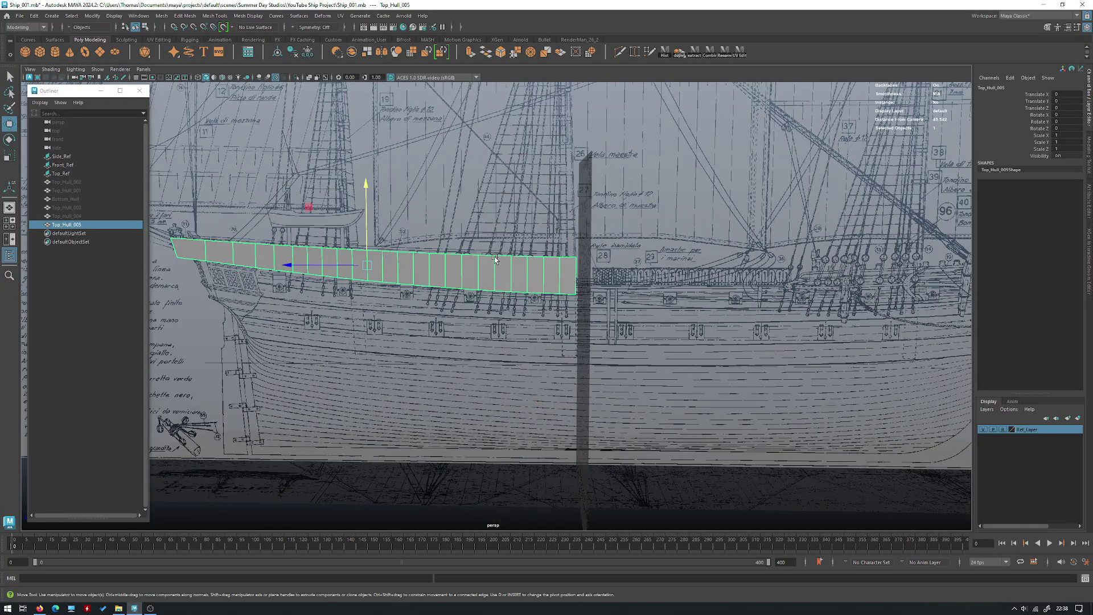
Unhide all the hidden hull parts, hide the reference layer, and select the aft bulwark strip Top_Hull_005
scroll(596, 287, "up", 5)
left_click(65, 182, "shift")
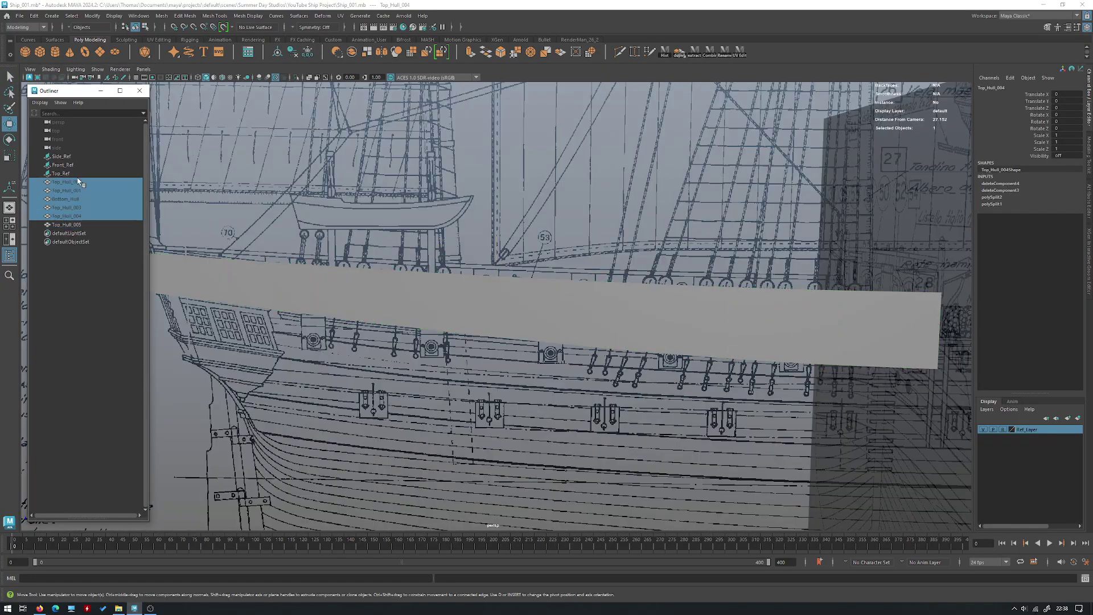
key("shift+h")
key("f")
left_click(576, 221)
mouse_move(576, 221)
left_mouse_down("alt")
mouse_move(524, 231)
mouse_move(569, 239)
left_mouse_up("alt")
left_click(983, 429)
scroll(890, 395, "up", 5)
left_click_drag(776, 373, 788, 370, "alt")
left_click(635, 318)
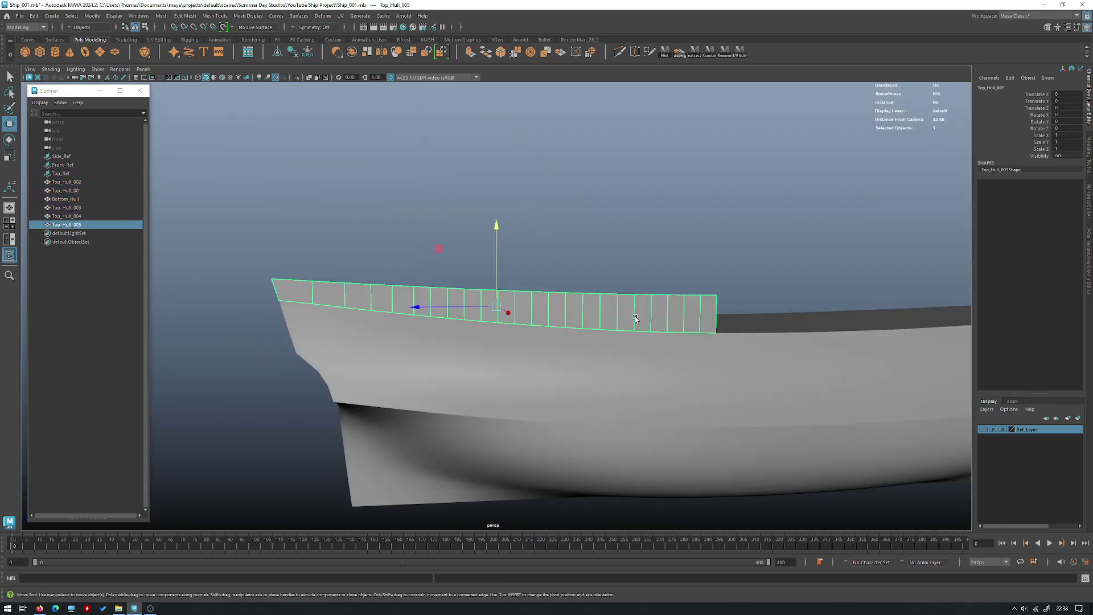
Inspect the aft strip on the hull, then show the reference layer and compare the strip with the side drawing
left_click(416, 215)
mouse_move(416, 215)
left_mouse_down("alt")
mouse_move(512, 203)
mouse_move(412, 212)
left_mouse_up("alt")
scroll(376, 217, "down", 5)
scroll(376, 216, "up", 5)
left_click_drag(591, 313, 480, 341, "alt")
left_click(531, 303)
key("space")
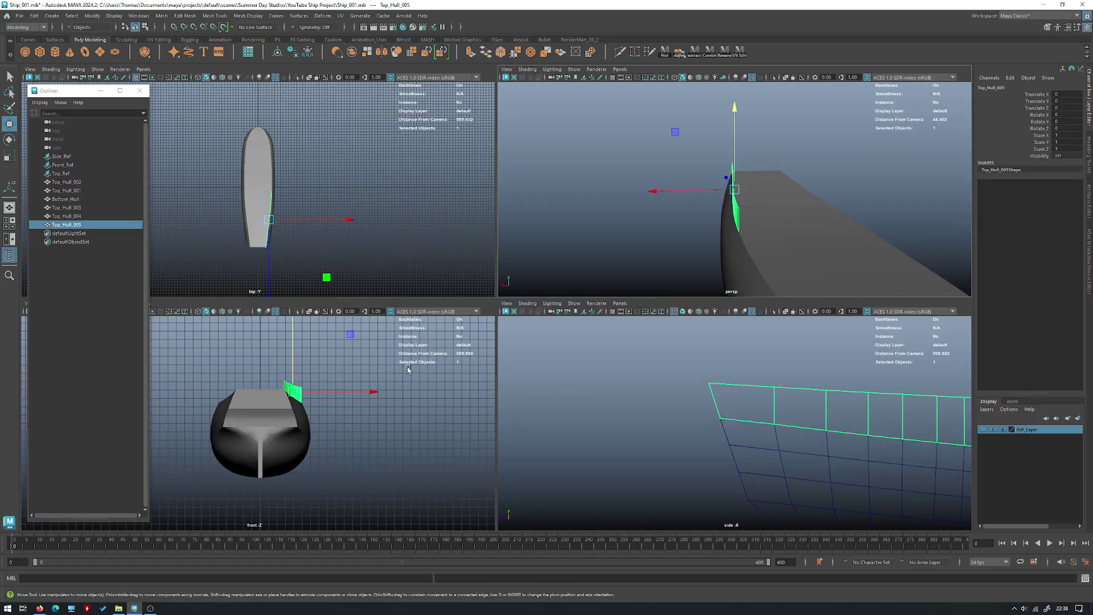
left_click(983, 430)
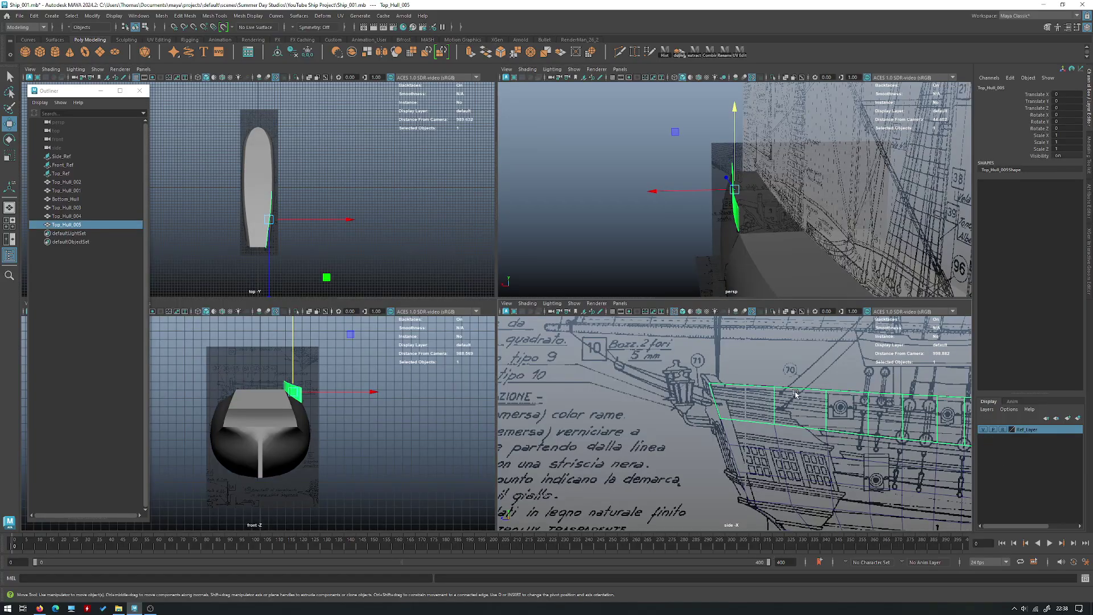
key("space")
scroll(556, 232, "down", 3)
scroll(584, 323, "up", 4)
key("space")
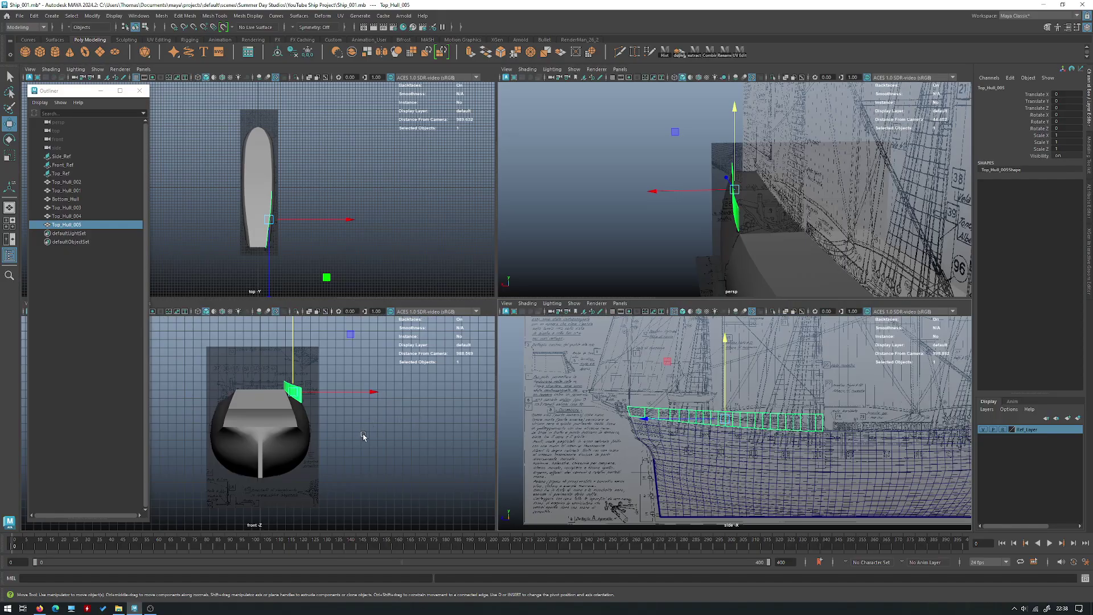
Examine the aft bulwark strip against the reference drawings in the front, perspective and top views
key("space")
key("4")
scroll(654, 279, "up", 2)
key("5")
key("space")
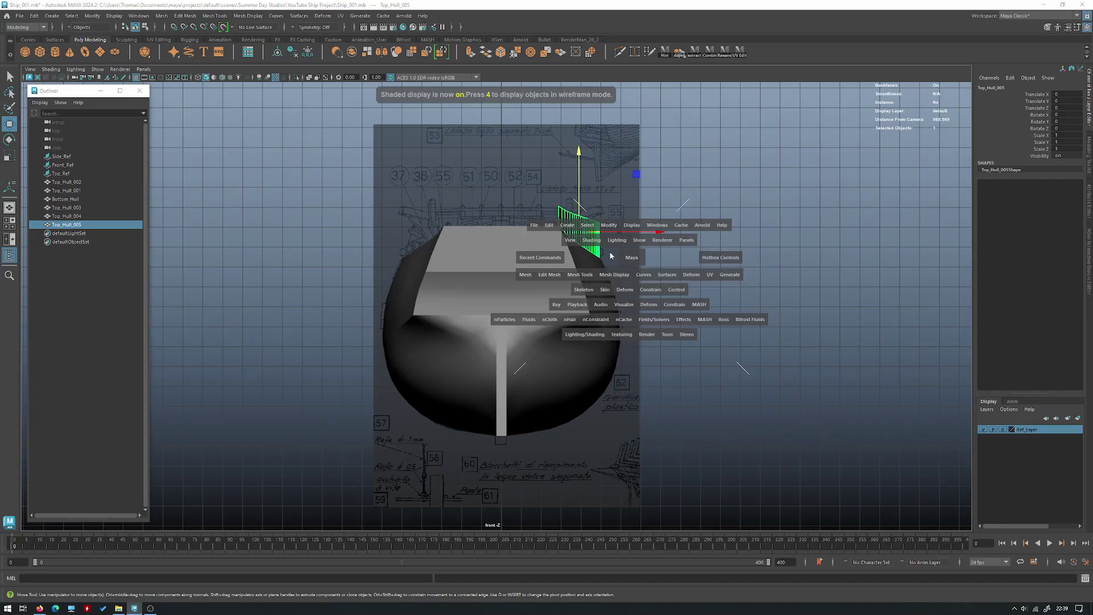
key("space")
key("f")
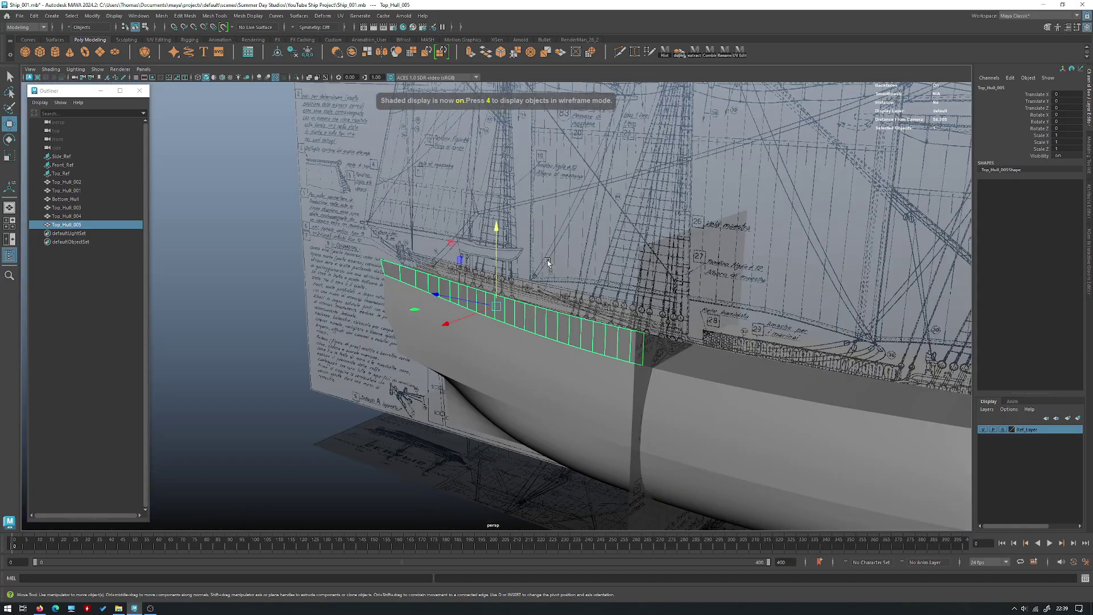
left_click_drag(547, 262, 626, 302, "alt")
scroll(656, 317, "down", 1)
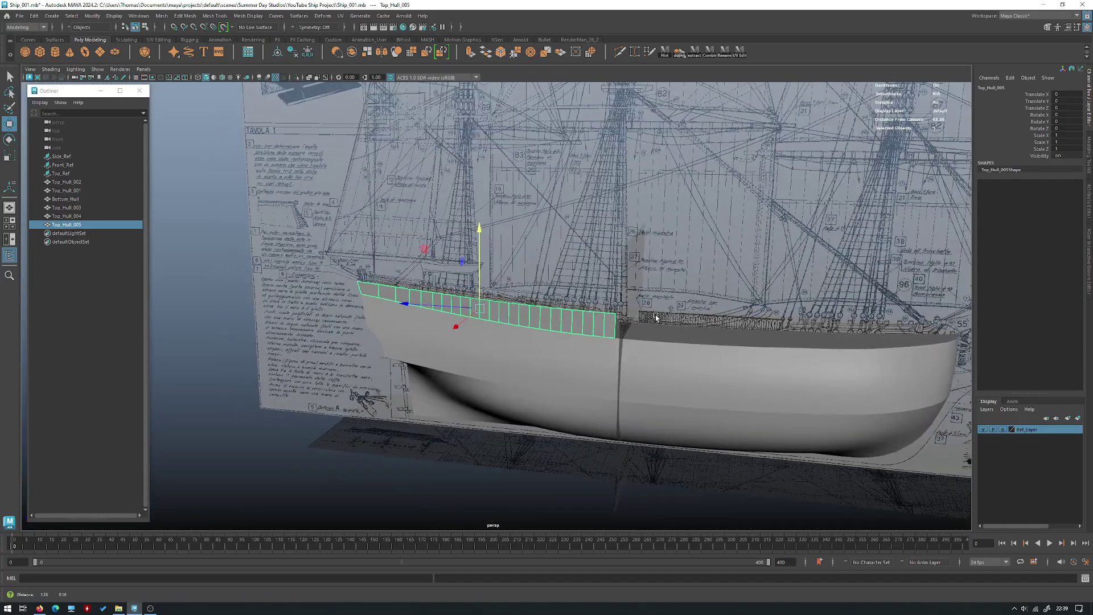
scroll(656, 317, "up", 2)
key("space")
key("space")
scroll(595, 321, "up", 2)
middle_click_drag(629, 348, 634, 372, "alt")
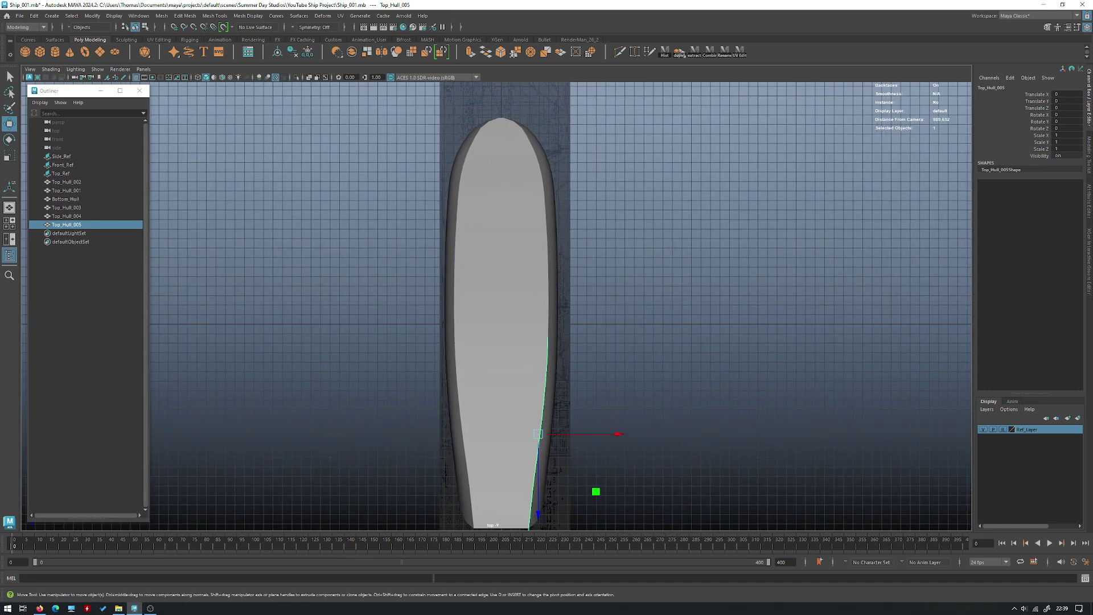
mouse_move(564, 323)
middle_mouse_down("alt")
mouse_move(573, 298)
mouse_move(618, 293)
middle_mouse_up("alt")
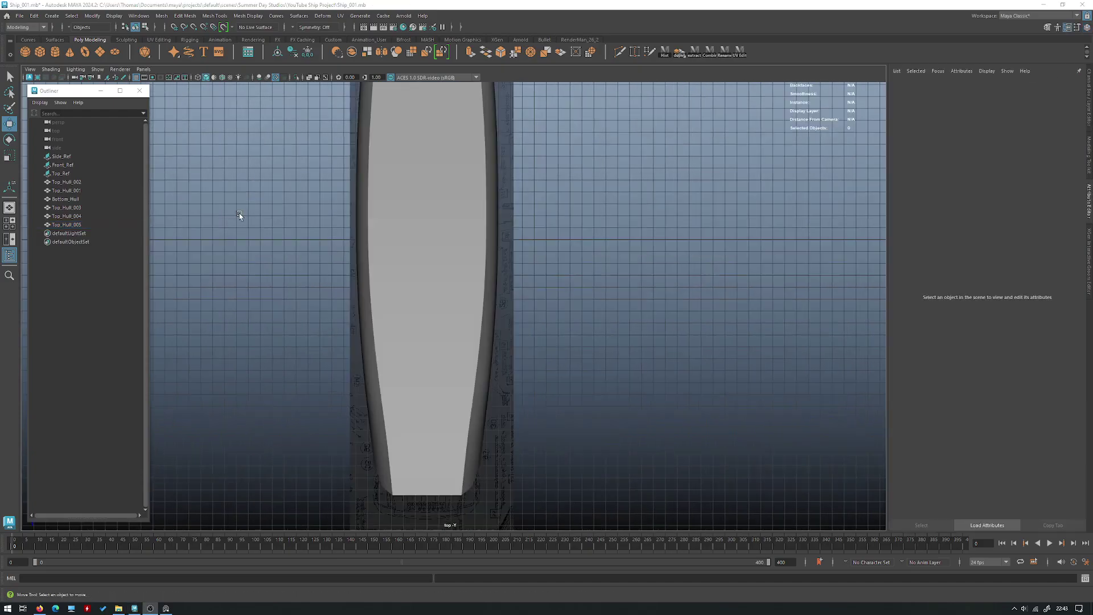
Select the aft bulwark strip and inspect how it follows the hull's upper edge from several angles
left_click(477, 411)
key("space")
key("space")
left_click_drag(595, 293, 495, 239, "alt")
left_click(363, 310)
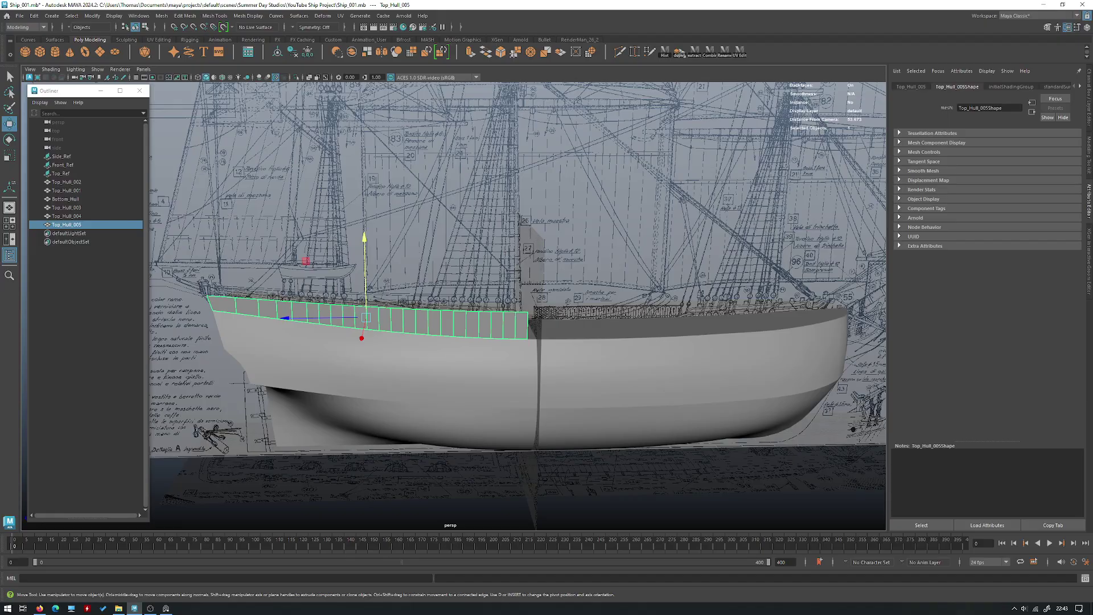
left_click_drag(604, 260, 398, 266, "alt")
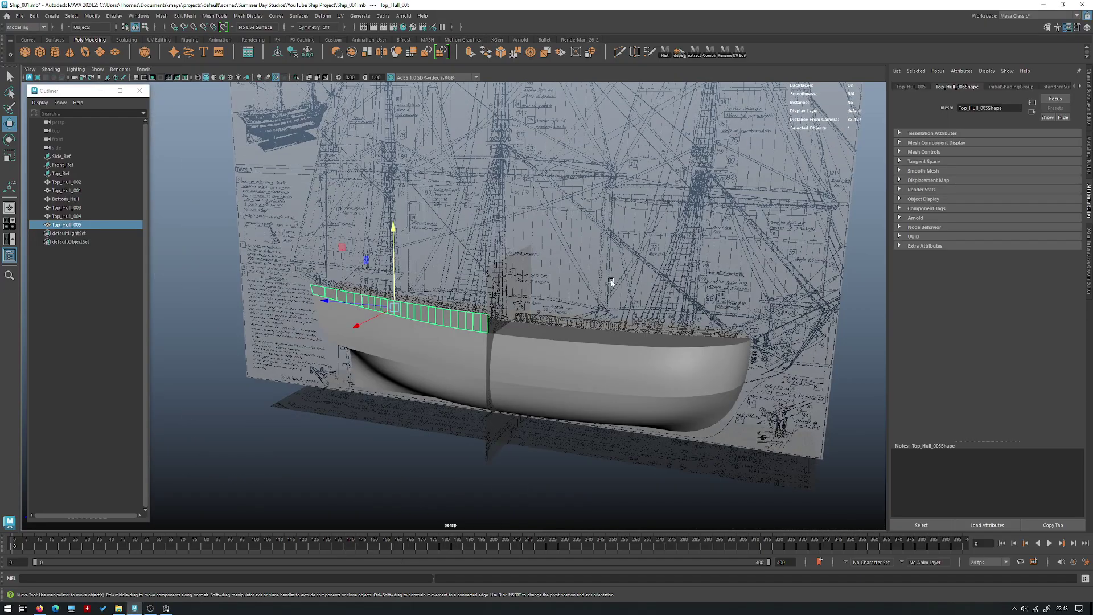
scroll(599, 324, "down", 2)
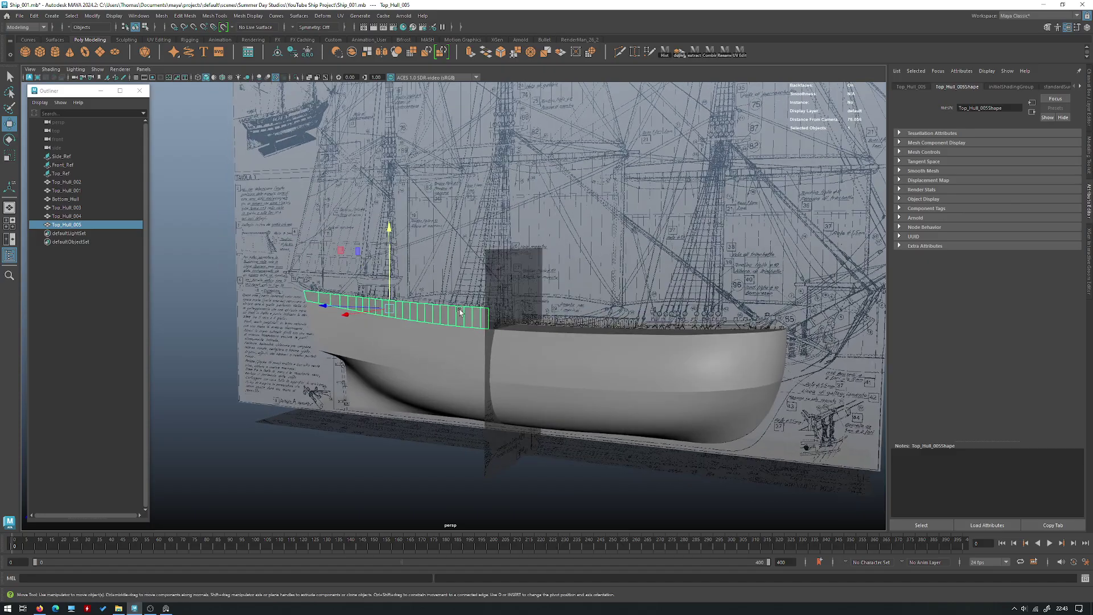
scroll(600, 324, "down", 4)
left_click_drag(599, 324, 536, 325, "alt")
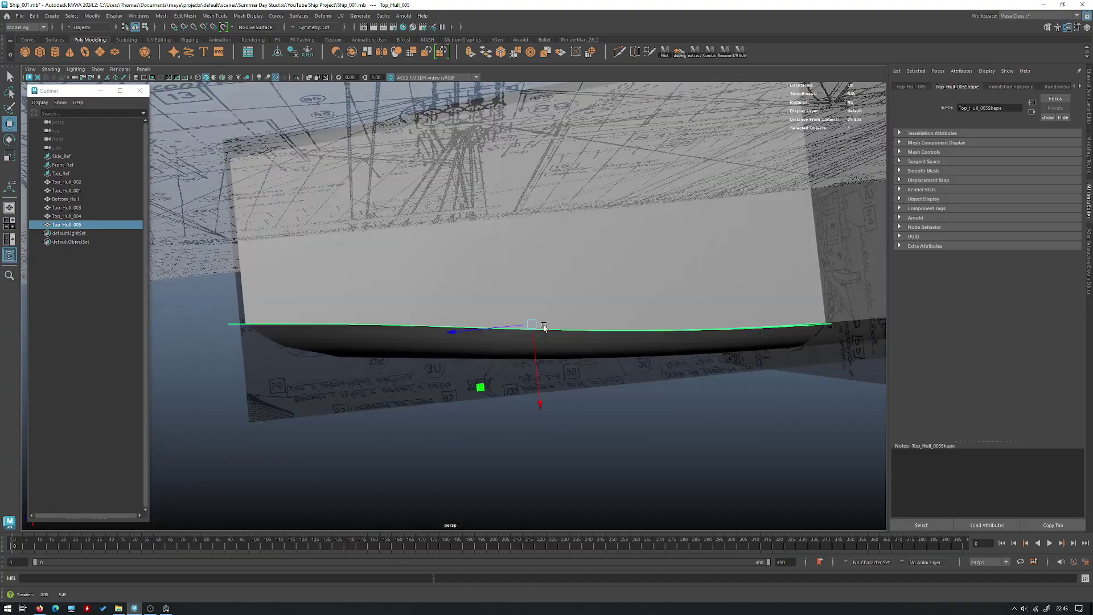
left_click_drag(397, 320, 495, 336, "alt")
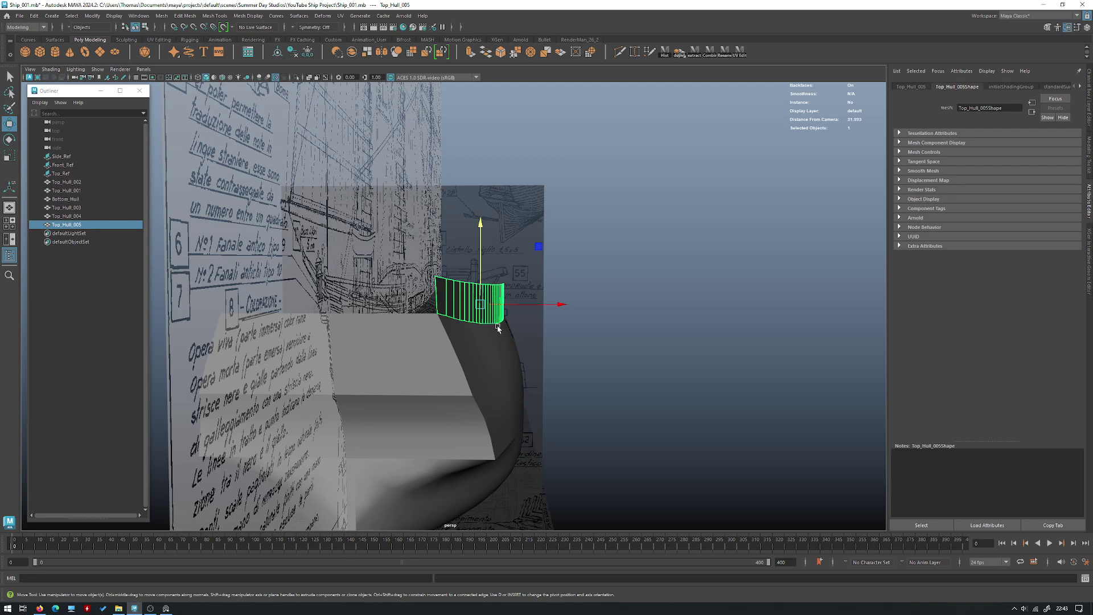
left_click_drag(602, 214, 408, 254, "alt")
left_click(732, 182)
left_click_drag(408, 255, 364, 259, "alt")
left_click_drag(456, 237, 632, 209, "alt")
right_click_drag(630, 209, 660, 198)
left_click_drag(660, 199, 587, 301, "alt")
left_click(517, 336)
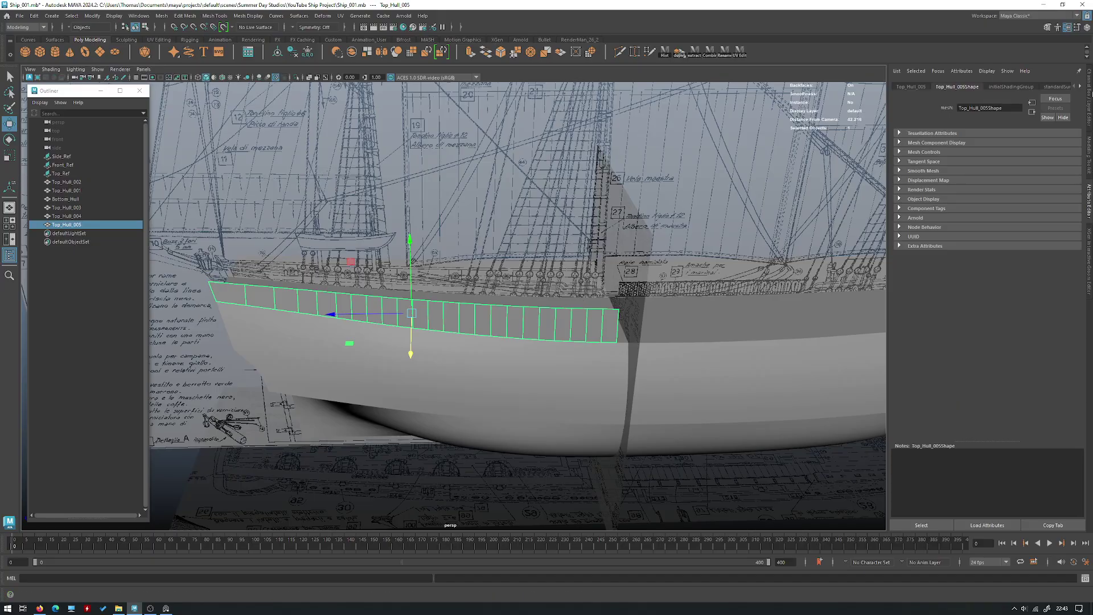
Hide the reference layer and freeze the transformations of the aft bulwark strip
left_click(1088, 98)
left_click(983, 429)
left_click(761, 204)
left_click_drag(762, 203, 601, 243, "alt")
left_click(454, 305)
left_click_drag(454, 305, 556, 243, "alt")
key("g")
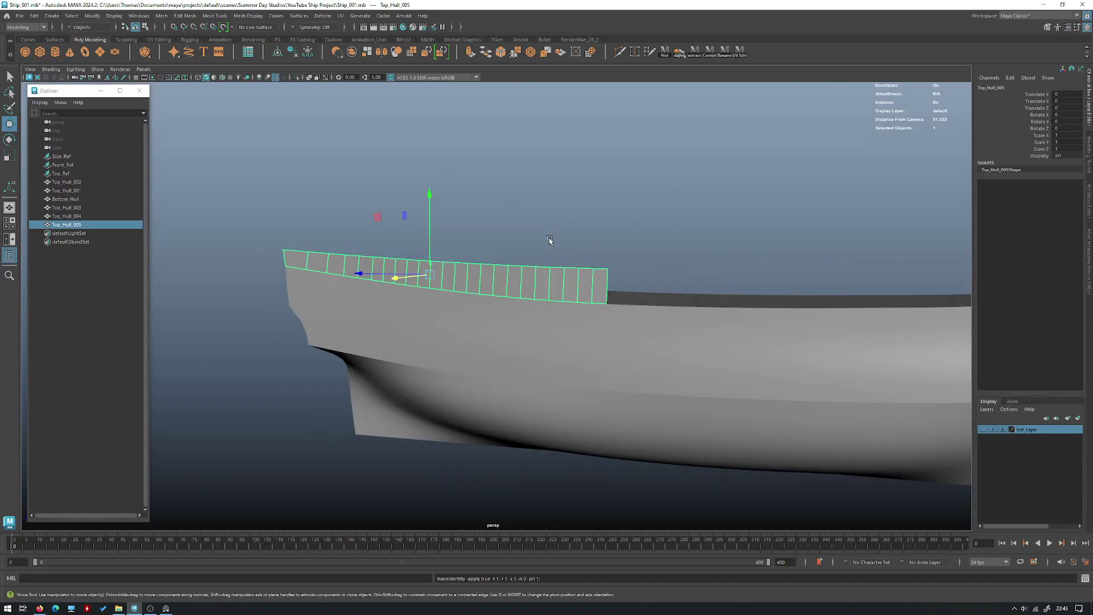
left_click_drag(486, 283, 538, 297, "alt")
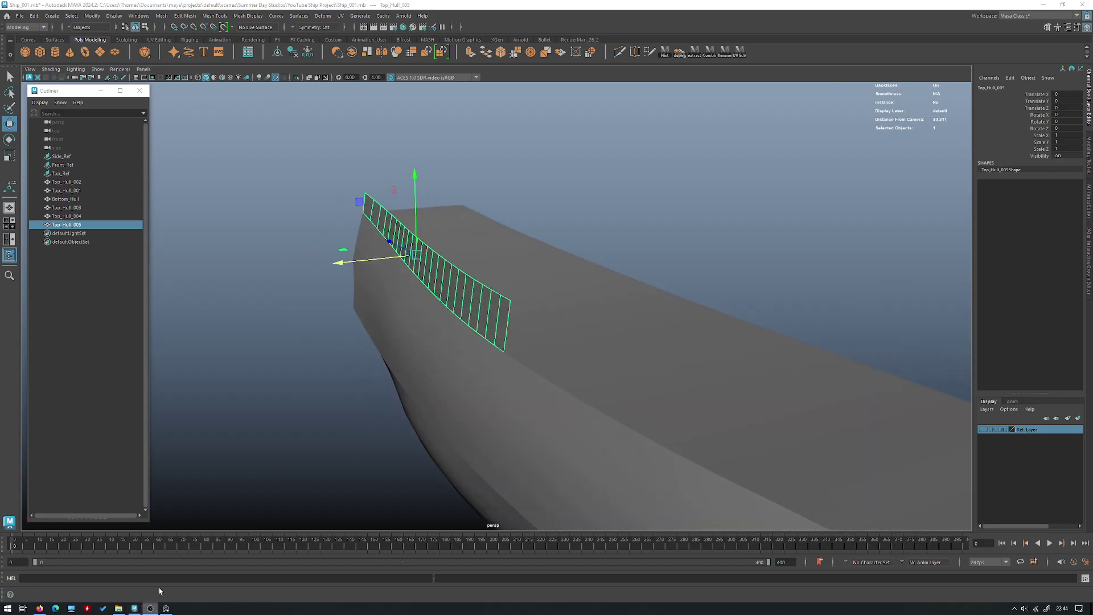
Select the upper hull Top_Hull_001, show the reference layer, and duplicate the upper hull
left_click_drag(322, 149, 539, 229, "alt")
left_click(712, 282)
middle_click_drag(712, 283, 566, 277, "alt")
left_click(590, 317)
left_click_drag(589, 318, 629, 284, "alt")
key("space")
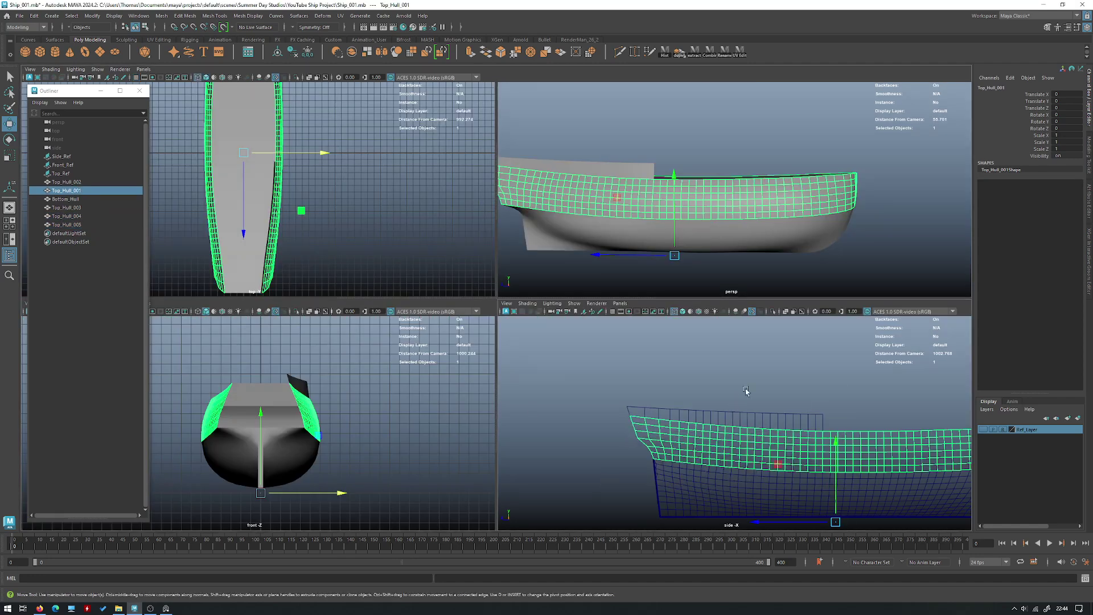
key("space")
middle_click_drag(537, 313, 457, 312, "alt")
left_click(982, 429)
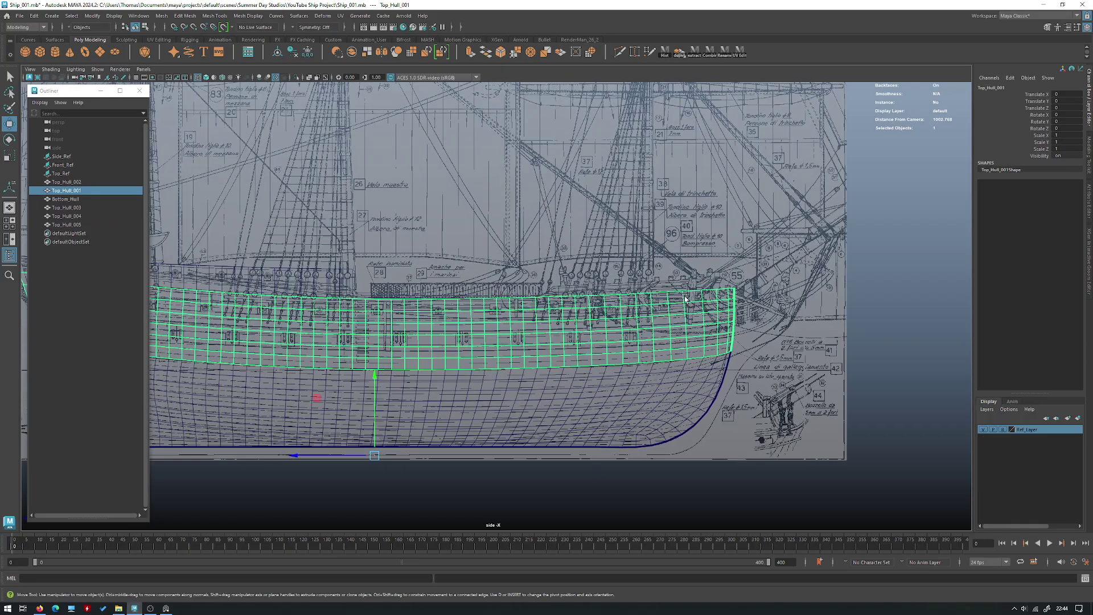
scroll(685, 297, "up", 3)
key("space")
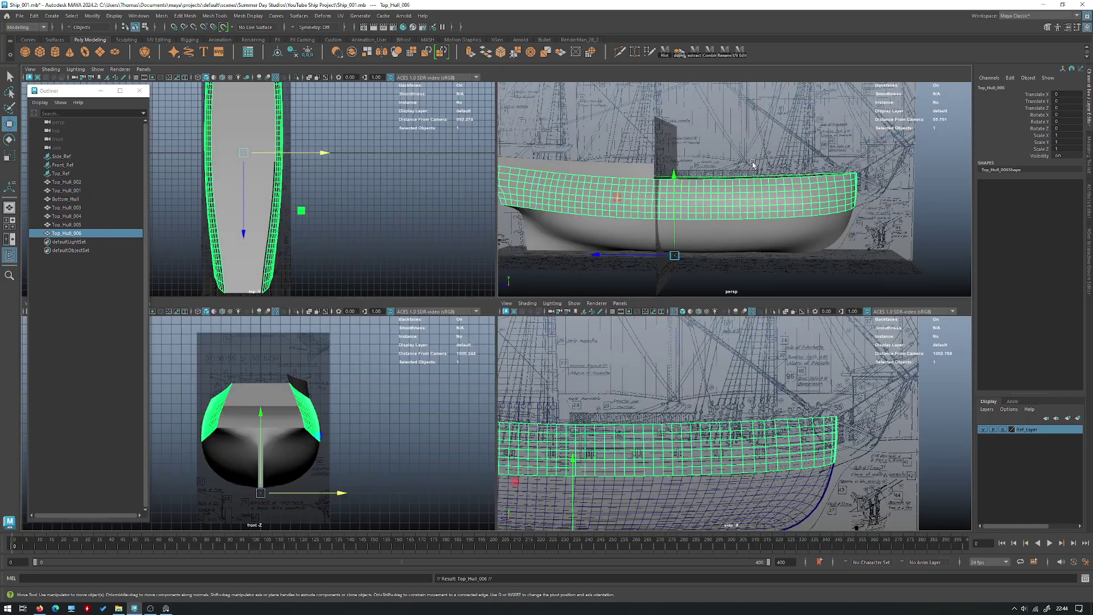
Isolate the duplicated upper hull in the perspective view and switch it to edge selection
key("space")
key("ctrl+1")
left_click_drag(693, 209, 649, 263, "alt")
key("q")
right_click(649, 263)
right_click_drag(649, 264, 648, 286)
left_click_drag(648, 286, 630, 302, "alt")
left_click_drag(512, 352, 626, 395, "alt")
left_click_drag(672, 289, 701, 275, "alt")
Extrude the forward section of the duplicate's upper border edges upward to the bow rail height of the side drawing
key("space")
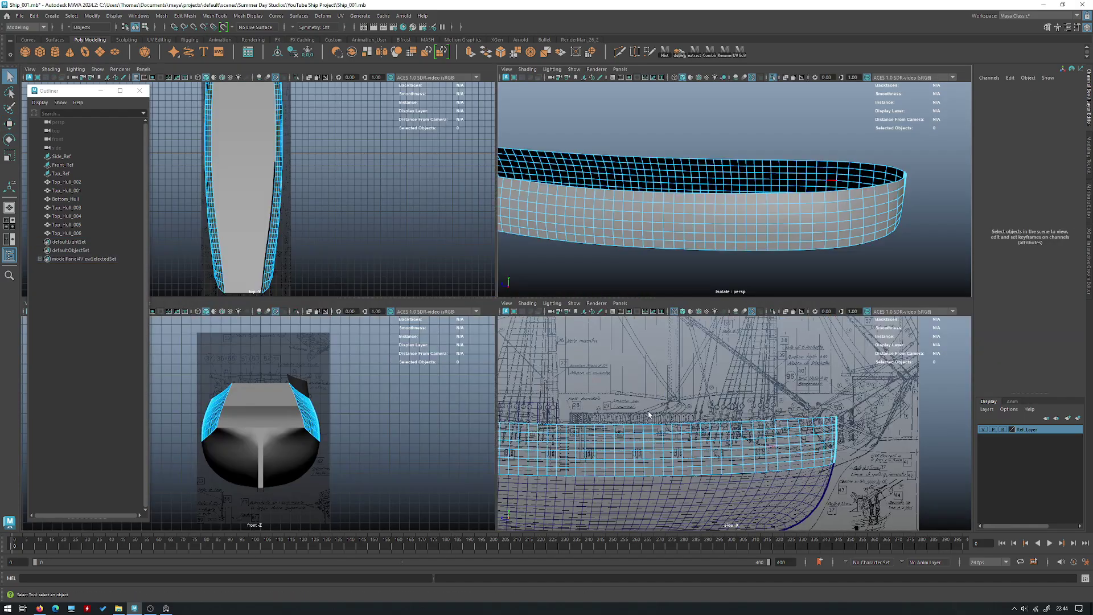
key("space")
scroll(571, 402, "up", 5)
middle_click_drag(735, 273, 550, 288, "alt")
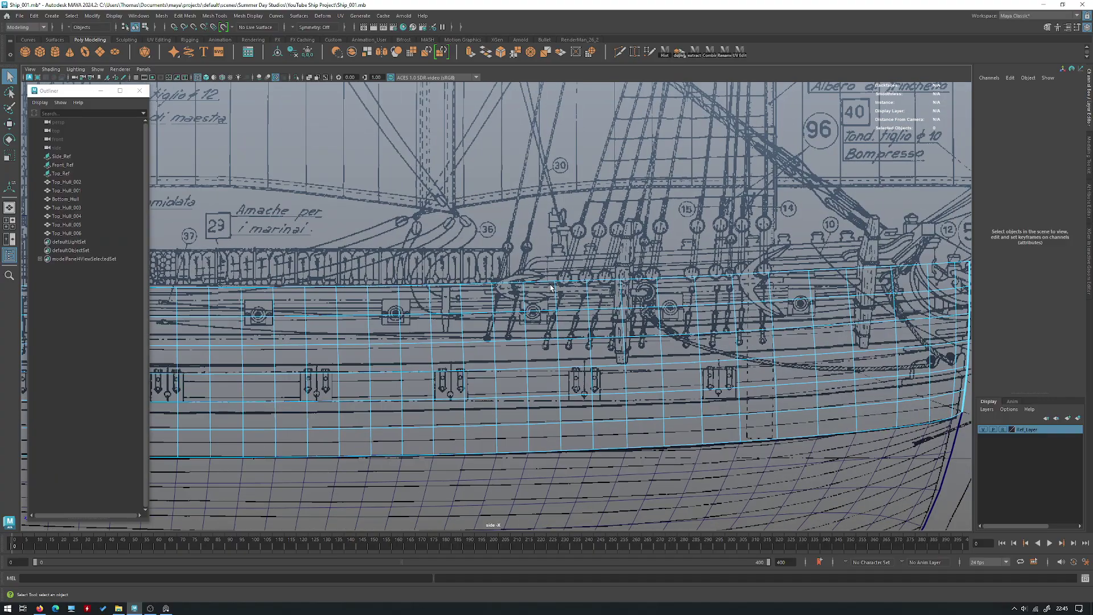
left_click(516, 283)
middle_click_drag(854, 275, 610, 298, "alt")
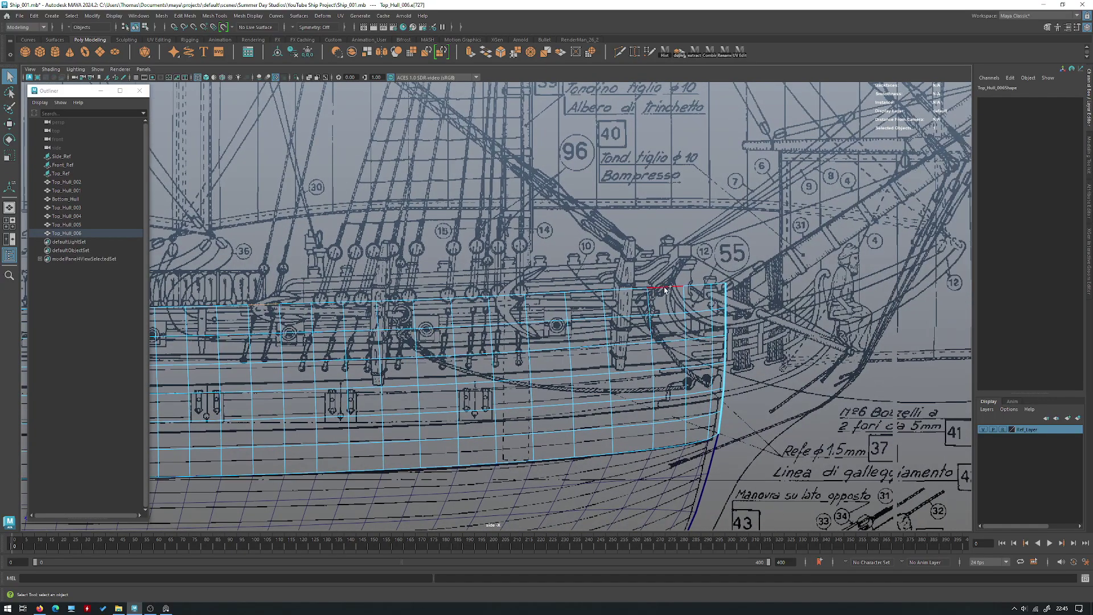
middle_click_drag(557, 157, 645, 171, "alt")
left_click(645, 191)
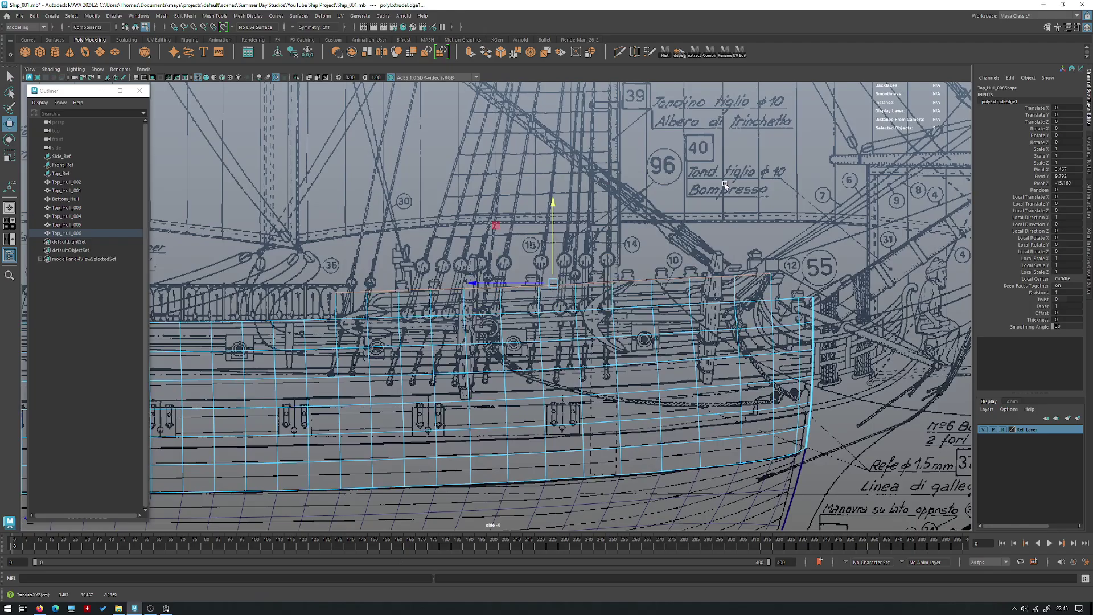
Delete the original hull faces of Top_Hull_006, keeping only the extruded bow strip, and return to object mode with isolation off
key("space")
key("space")
key("f")
left_click_drag(559, 202, 498, 244, "alt")
key("F8")
left_click(639, 230)
left_click_drag(639, 230, 589, 343, "alt")
left_click(589, 344)
right_click_drag(592, 344, 718, 359, "alt")
right_click_drag(643, 234, 644, 257)
left_click_drag(648, 265, 624, 363, "alt")
left_click(681, 342)
key("q")
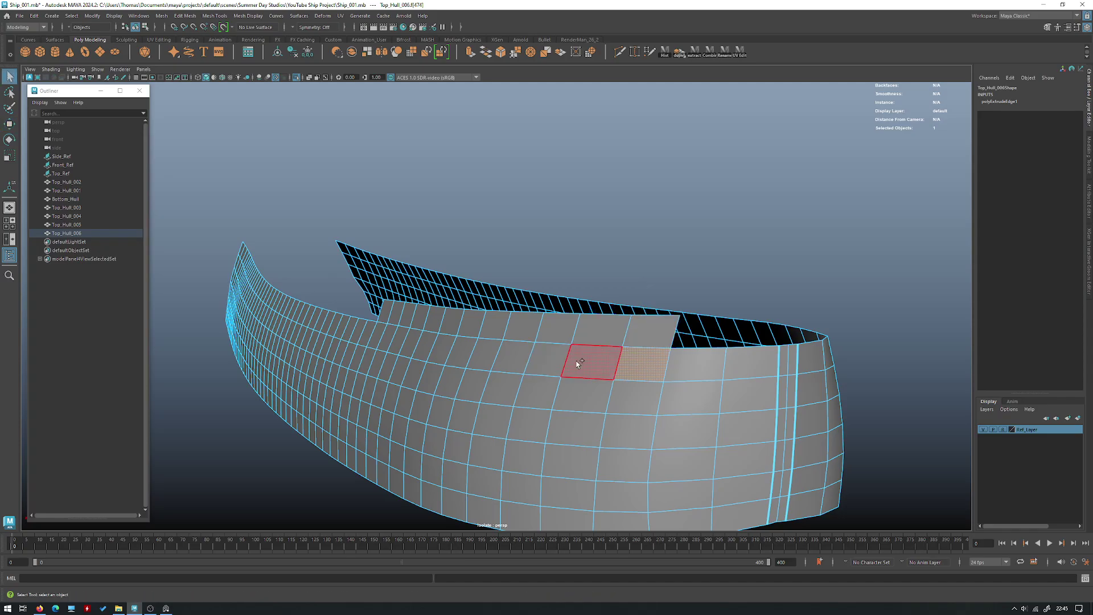
key("Delete")
double_click(635, 393)
key("Delete")
right_click_drag(677, 245, 729, 190)
key("ctrl+1")
Compare the new bow strip with the rail in the side drawing
left_click_drag(643, 259, 707, 232, "alt")
key("space")
key("space")
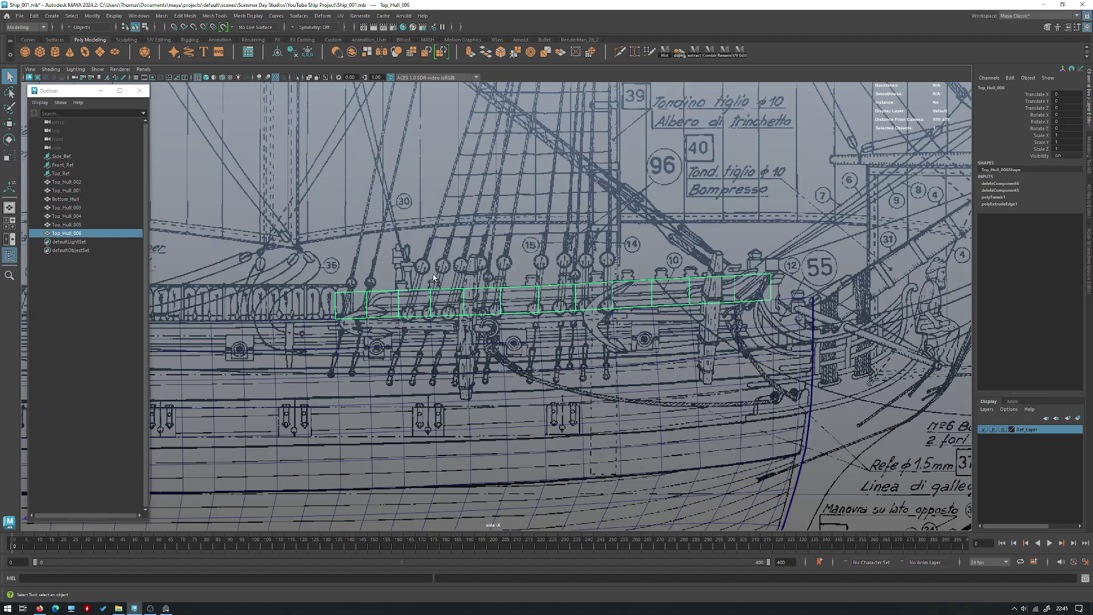
middle_click_drag(675, 250, 514, 250, "alt")
right_click_drag(514, 250, 626, 242, "alt")
key("space")
key("space")
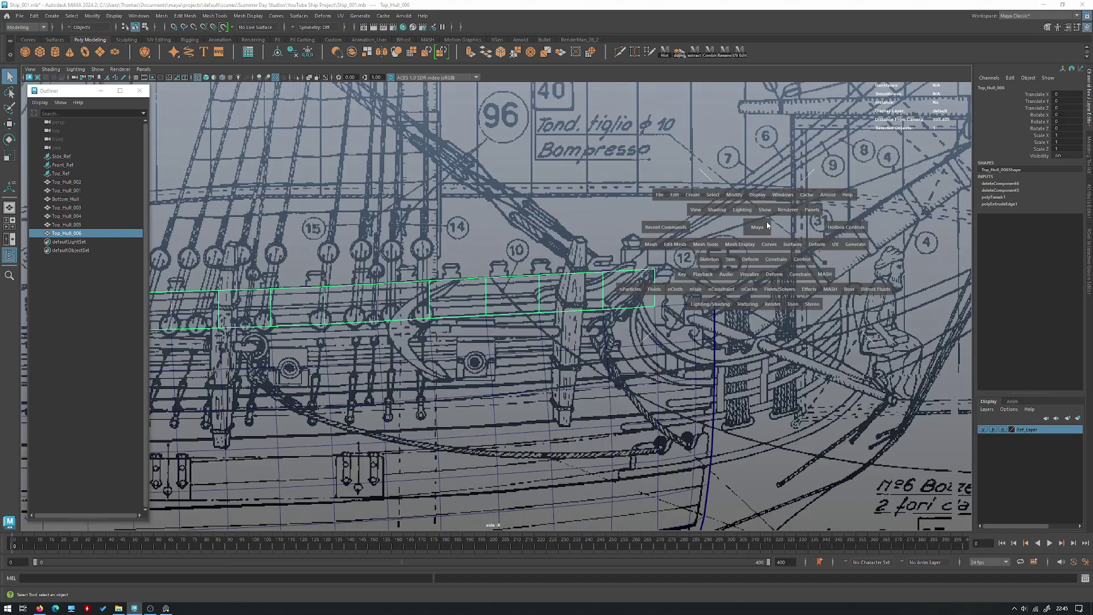
left_click(755, 229)
right_click_drag(755, 229, 647, 240, "alt")
Hide the reference layer, delete the bow strip's construction history, and deselect the strip
left_click(983, 429)
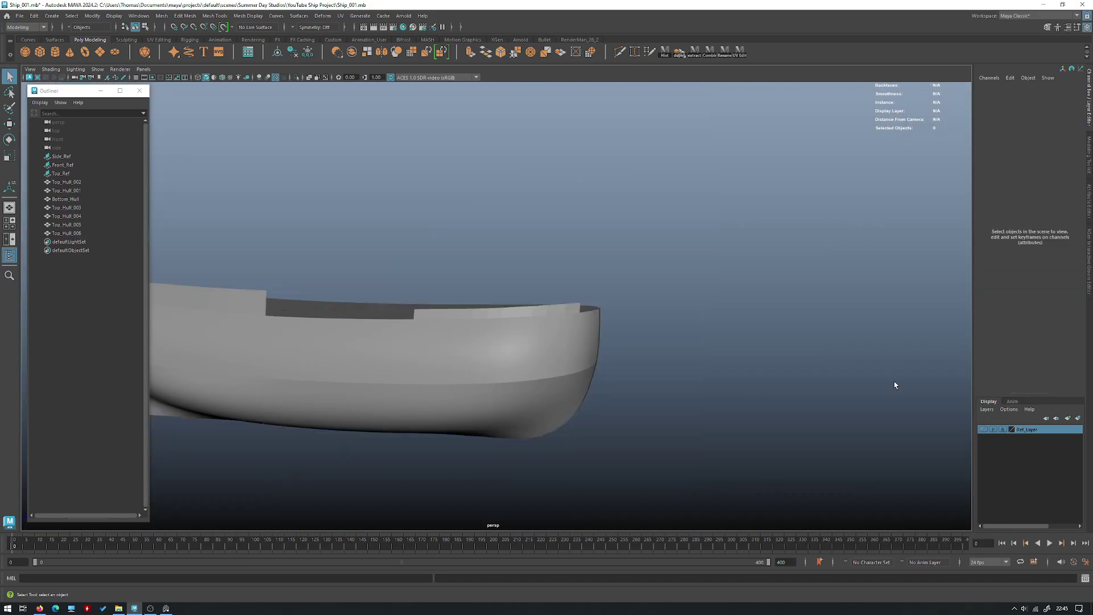
left_click_drag(893, 383, 646, 377, "alt")
scroll(532, 318, "up", 3)
left_click(532, 318)
left_click_drag(532, 318, 575, 316, "alt")
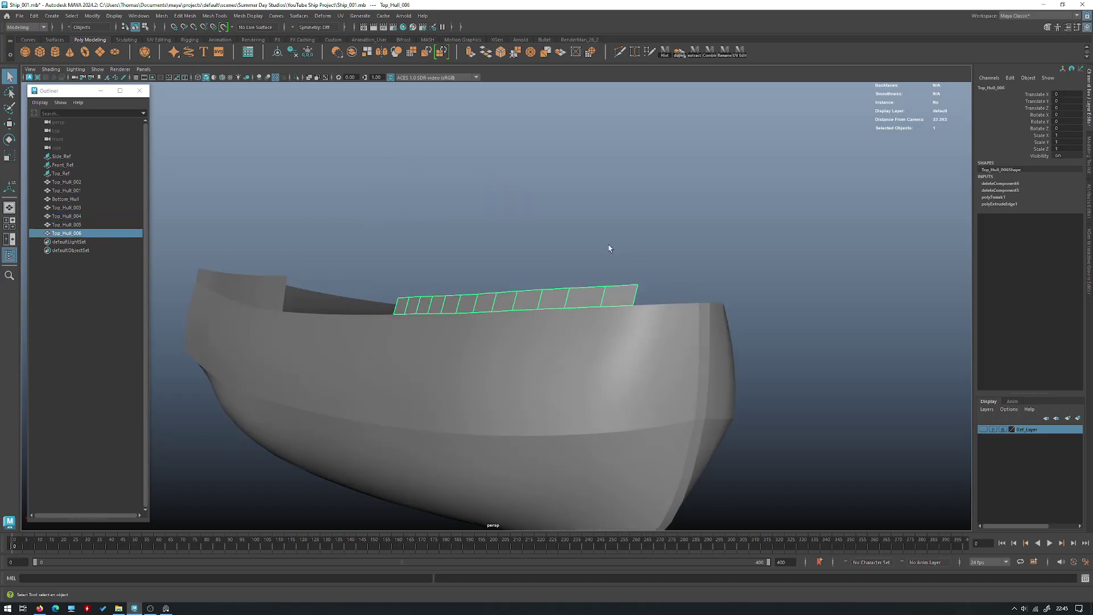
left_click_drag(453, 271, 363, 308, "alt")
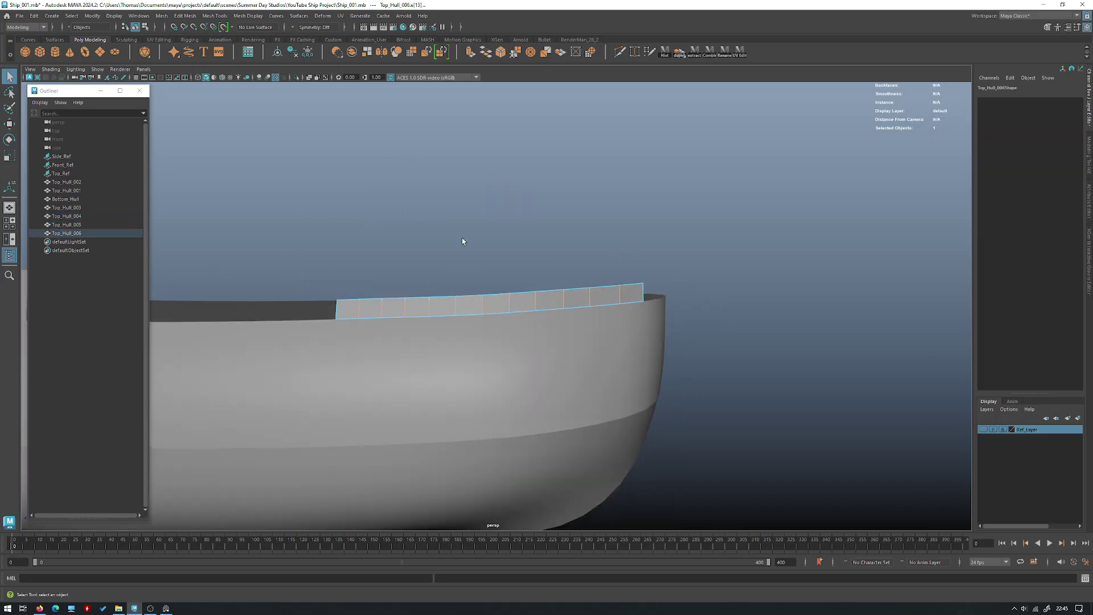
left_click(479, 269)
left_click_drag(612, 224, 545, 308, "alt")
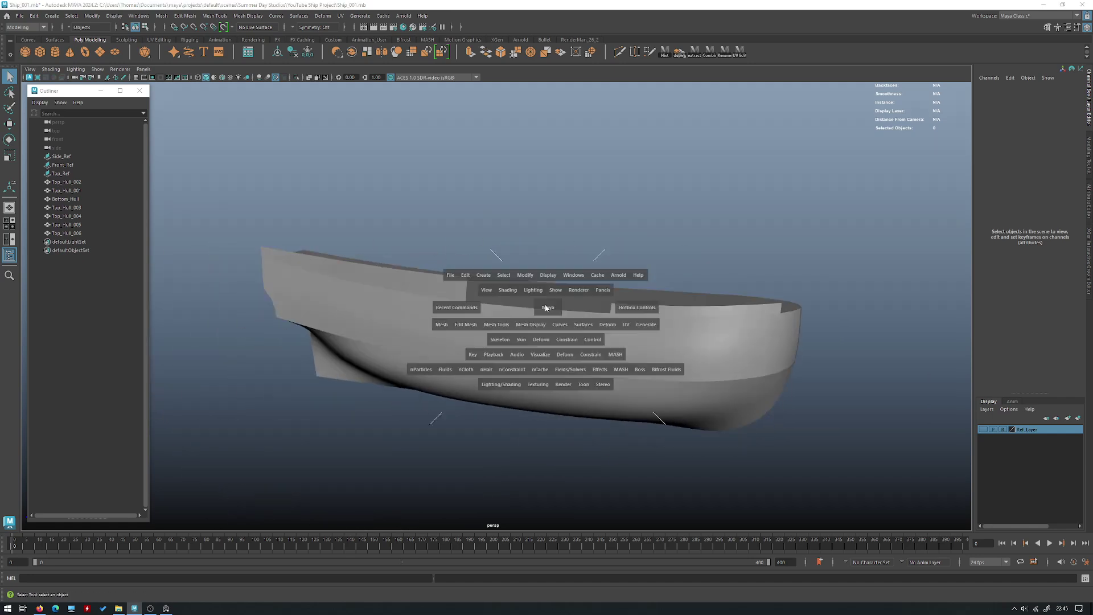
Show the reference layer and examine the upper hull and both strips along the full side drawing
key("space")
key("space")
left_click(983, 429)
right_click_drag(853, 398, 510, 344, "alt")
middle_click_drag(510, 344, 642, 346, "alt")
right_click_drag(641, 346, 803, 447, "alt")
left_click(518, 313)
middle_click_drag(585, 291, 712, 277, "alt")
right_click_drag(713, 277, 483, 279, "alt")
middle_click_drag(484, 279, 745, 264, "alt")
right_click_drag(745, 264, 726, 260, "alt")
middle_click_drag(726, 260, 420, 275, "alt")
right_click_drag(420, 274, 698, 334, "alt")
middle_click_drag(697, 334, 643, 346, "alt")
left_click_drag(643, 346, 565, 308)
middle_click_drag(585, 219, 956, 211, "alt")
middle_click_drag(503, 245, 799, 230, "alt")
key("space")
key("space")
Inspect the upper hull Top_Hull_001 in perspective, isolating it temporarily, and return to the four-view layout
mouse_move(591, 203)
left_mouse_down("alt")
mouse_move(625, 195)
mouse_move(505, 203)
mouse_move(547, 239)
left_mouse_up("alt")
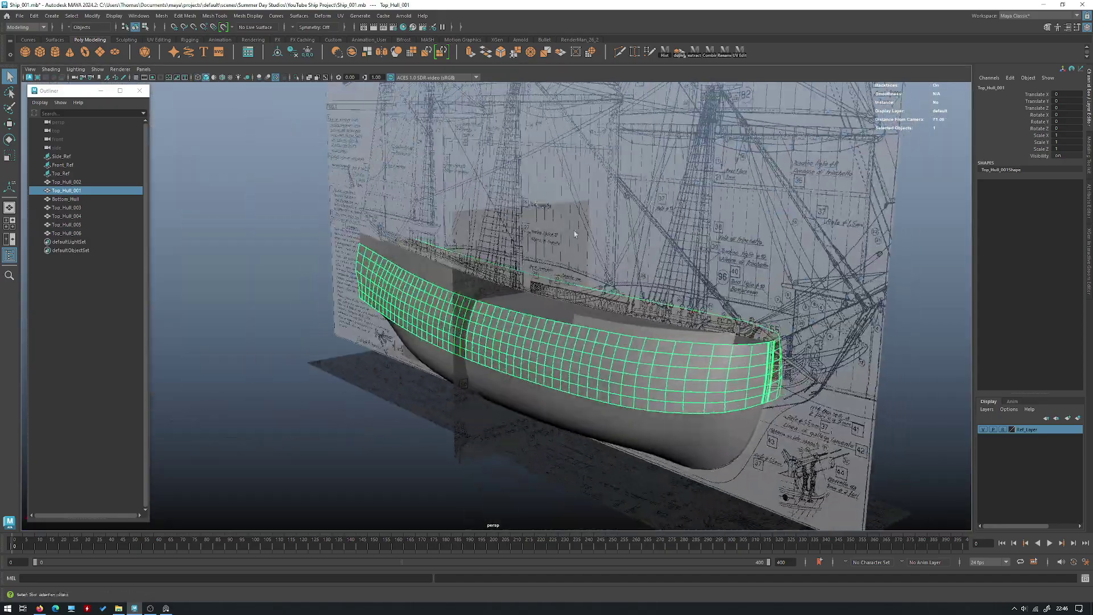
scroll(569, 250, "up", 5)
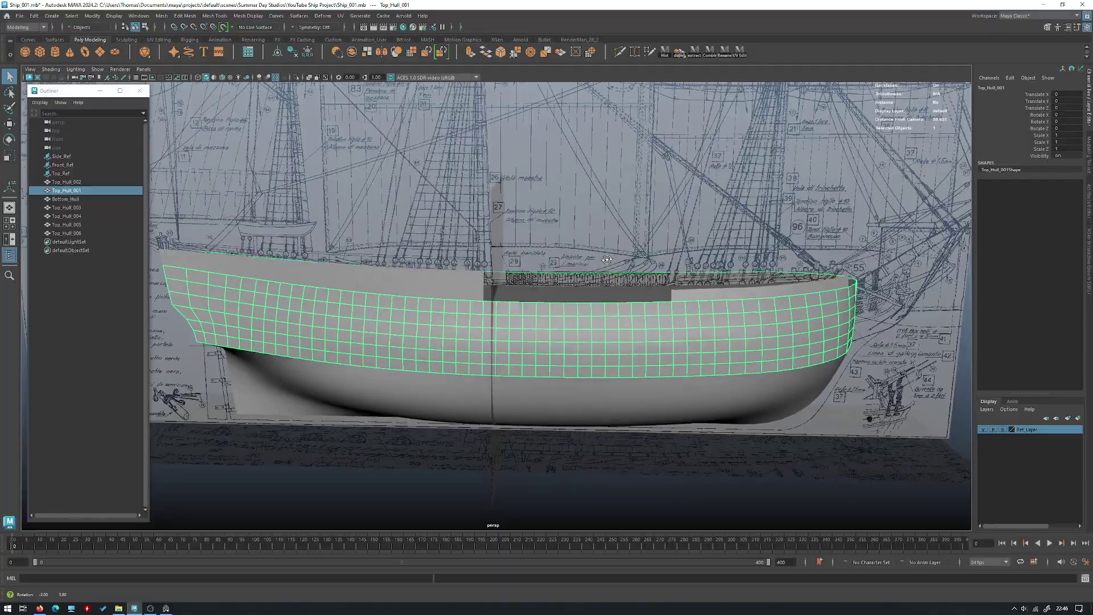
left_click_drag(607, 259, 626, 292, "alt")
key("ctrl+1")
left_click_drag(623, 246, 597, 336, "alt")
key("ctrl+1")
key("space")
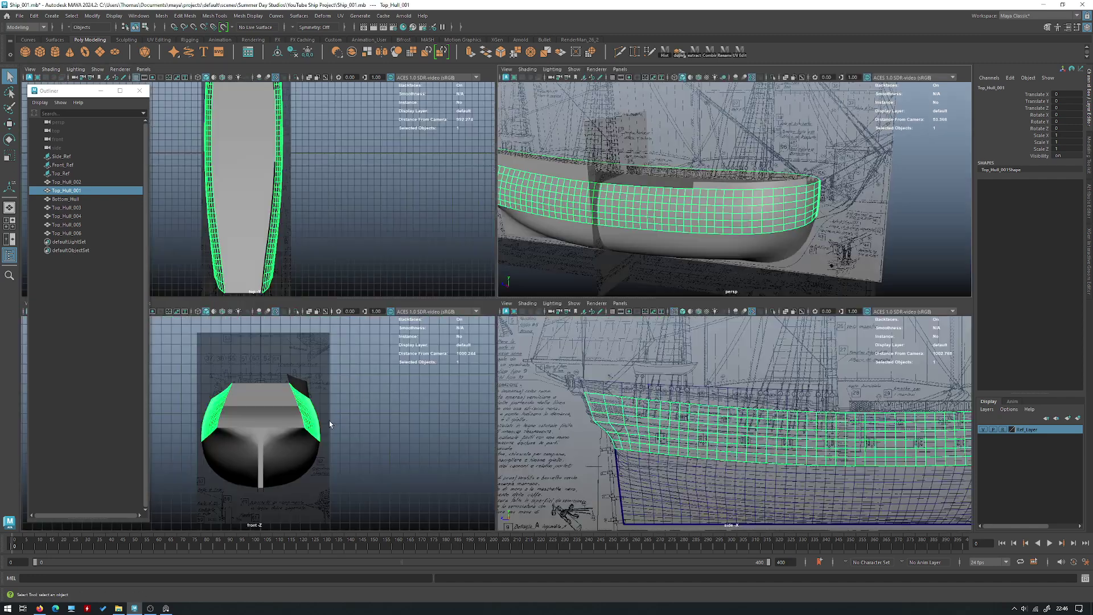
Examine the upper hull along the side drawing and around the bow in perspective
key("space")
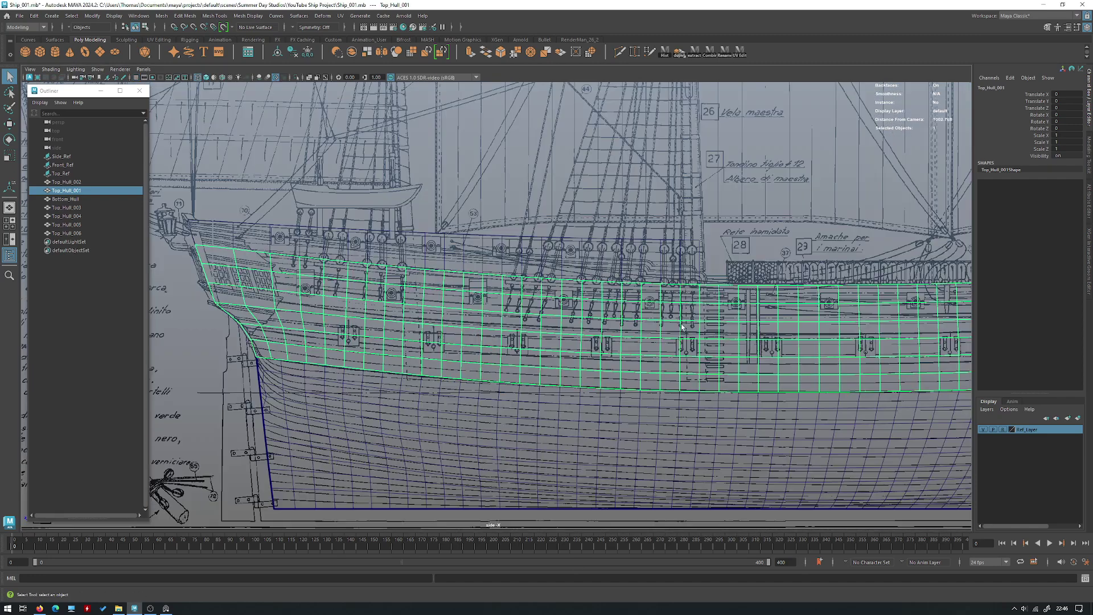
scroll(682, 326, "down", 3)
key("space")
key("space")
left_click_drag(598, 268, 444, 323, "alt")
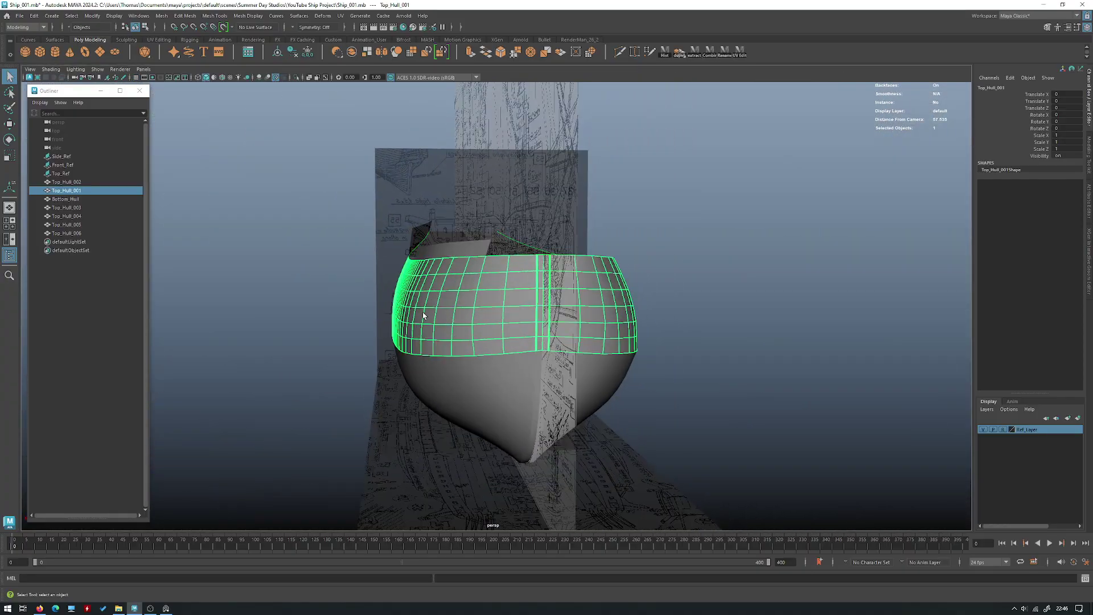
left_click_drag(423, 315, 393, 298, "alt")
right_click_drag(393, 298, 504, 299, "alt")
left_click_drag(503, 299, 572, 312, "alt")
right_click_drag(573, 312, 641, 339, "alt")
left_click_drag(641, 339, 654, 346, "alt")
left_click_drag(584, 285, 542, 277, "alt")
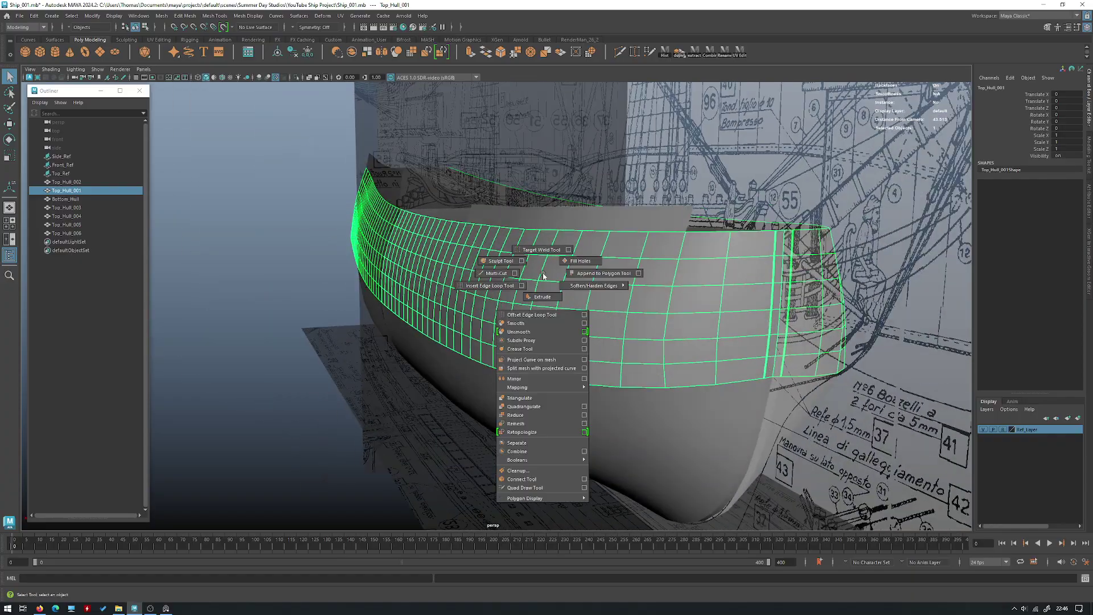
Smooth the upper hull Top_Hull_001 to a denser mesh and delete its construction history
right_click_drag(528, 325, 528, 326, "shift")
left_click_drag(528, 326, 512, 308, "alt")
right_click_drag(512, 308, 396, 296, "alt")
key("w")
left_click(396, 295)
left_click_drag(580, 289, 538, 294, "alt")
key("alt+shift+d")
Inspect the smoothed upper hull in isolation, and check the bow strip Top_Hull_006 against the hull from several angles
left_click_drag(638, 285, 560, 291, "alt")
right_click_drag(615, 342, 674, 371, "alt")
key("ctrl+1")
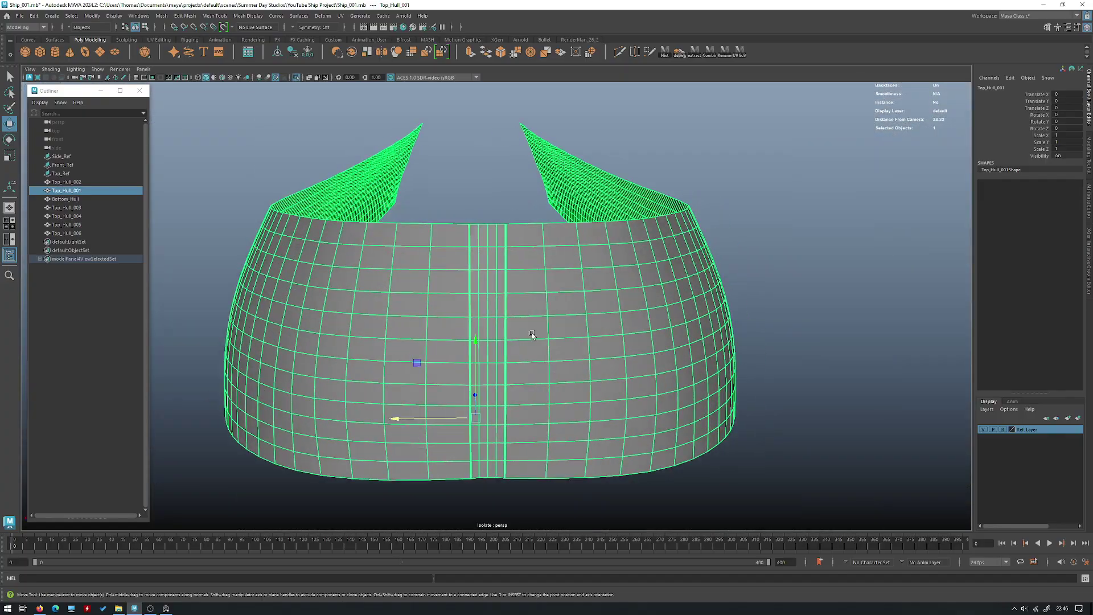
left_click_drag(520, 329, 661, 330, "alt")
right_click_drag(512, 334, 580, 313, "alt")
left_click(627, 211)
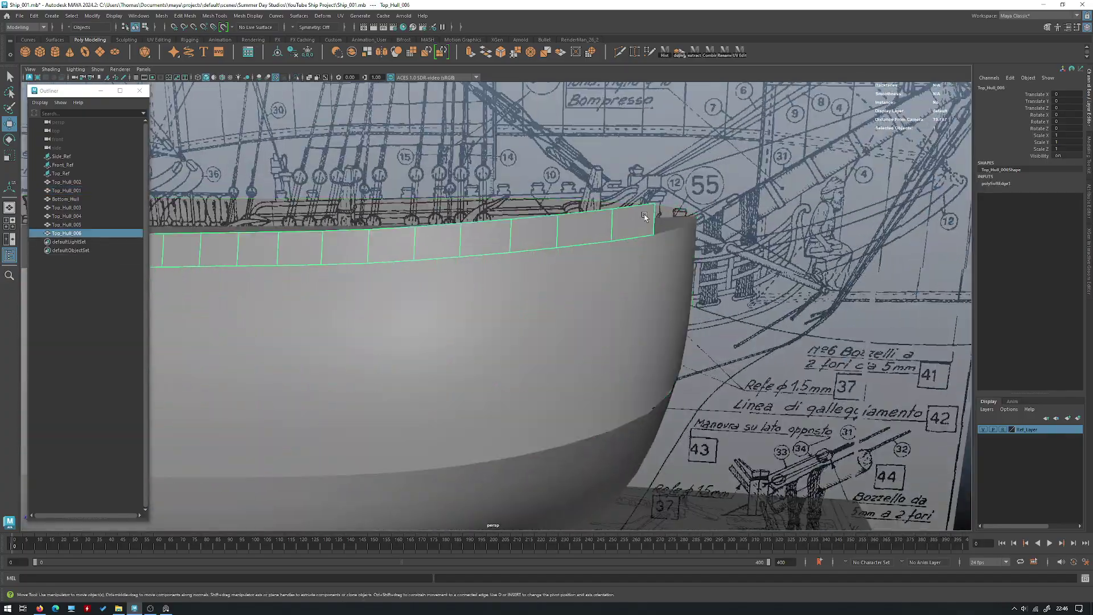
left_click_drag(626, 211, 638, 273, "alt")
middle_click_drag(637, 273, 558, 264, "alt")
left_click_drag(558, 264, 305, 109, "alt")
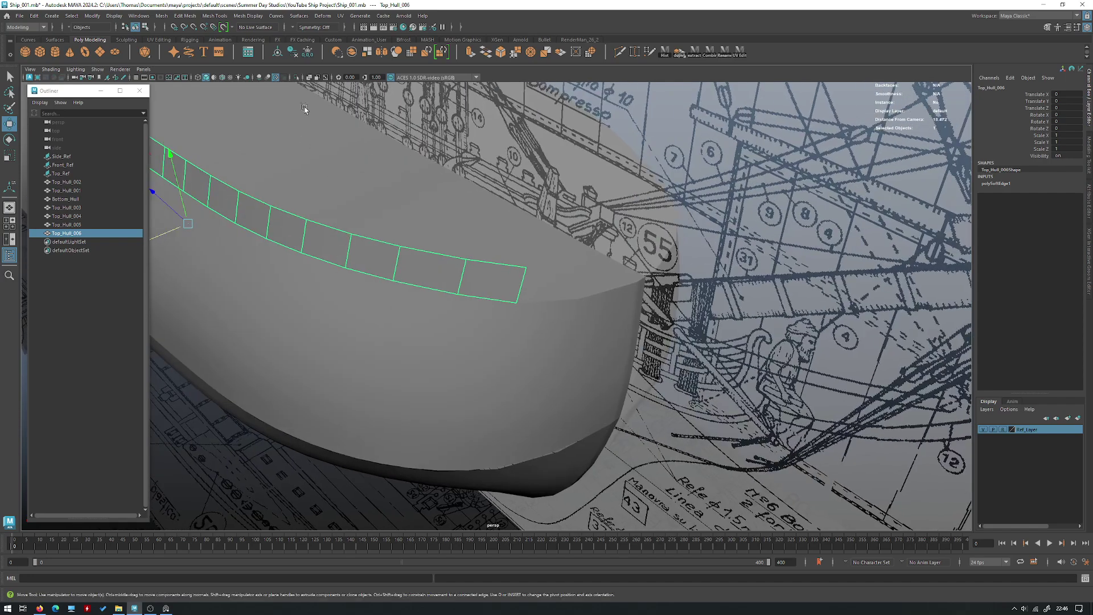
left_click(221, 78)
mouse_move(512, 286)
left_mouse_down("alt")
mouse_move(533, 361)
mouse_move(495, 367)
mouse_move(451, 328)
mouse_move(458, 342)
mouse_move(470, 329)
left_mouse_up("alt")
left_click(470, 330)
mouse_move(470, 330)
right_mouse_down("alt")
mouse_move(658, 324)
mouse_move(490, 326)
right_mouse_up("alt")
left_click_drag(490, 326, 546, 326, "alt")
right_click_drag(489, 336, 558, 364, "alt")
left_click_drag(384, 311, 449, 252, "alt")
Select Top_Hull_001 and compare the upper edge of its bow with the side drawing
left_click(652, 296)
scroll(652, 296, "up", 2)
left_click_drag(643, 251, 603, 227, "alt")
right_click_drag(603, 228, 724, 322, "alt")
left_click_drag(725, 322, 774, 330, "alt")
middle_click_drag(774, 331, 605, 292, "alt")
right_click_drag(605, 291, 668, 327, "alt")
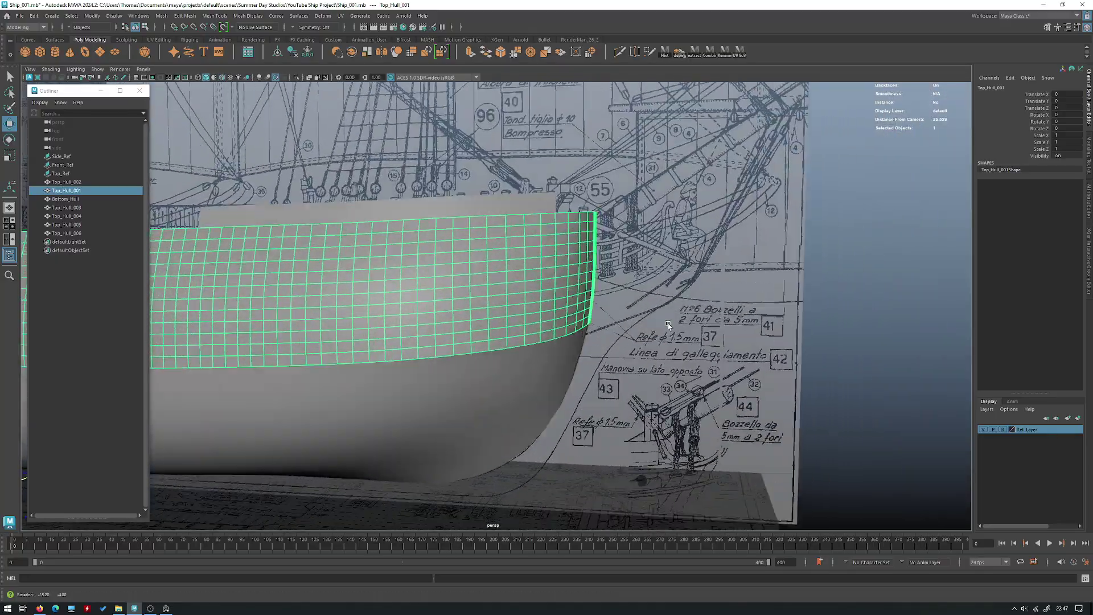
left_click_drag(668, 326, 594, 335, "alt")
middle_click_drag(595, 335, 551, 379, "alt")
key("space")
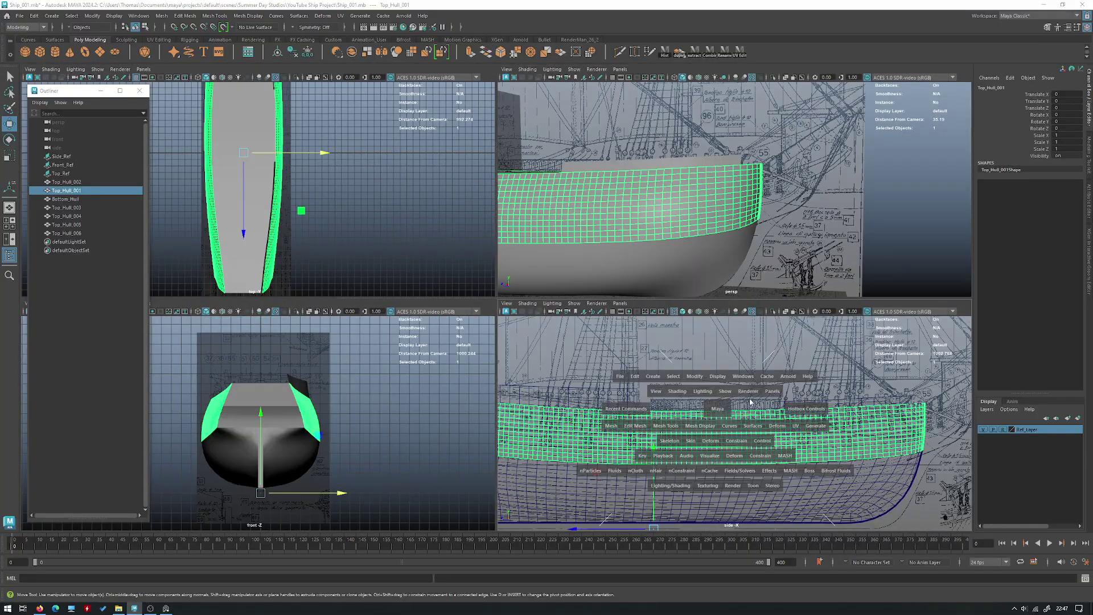
key("space")
scroll(681, 404, "up", 10)
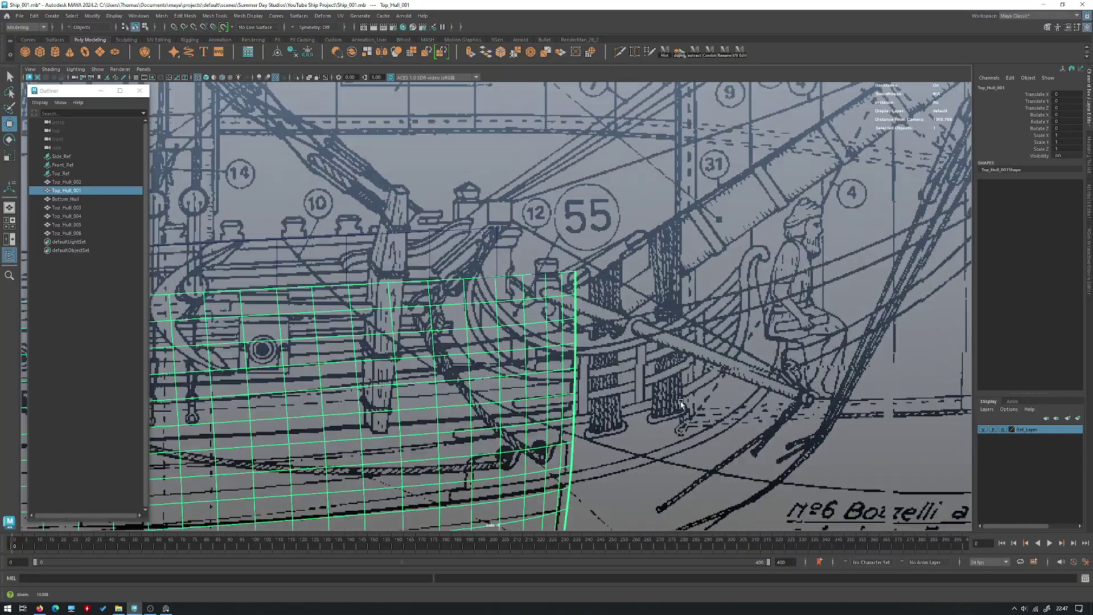
scroll(475, 328, "up", 1)
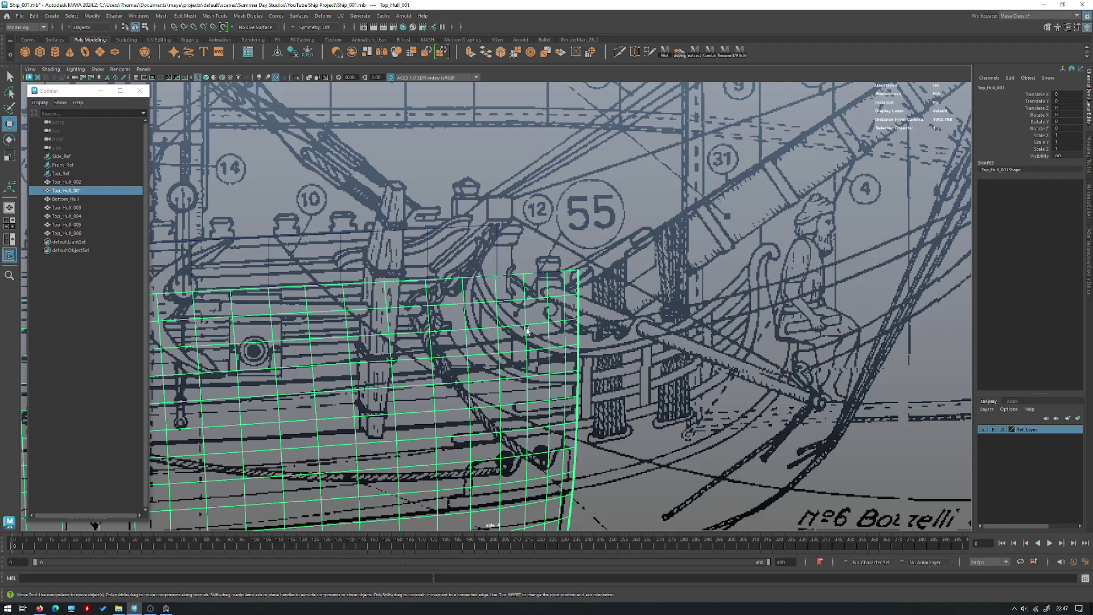
scroll(500, 334, "down", 2)
scroll(481, 293, "down", 5)
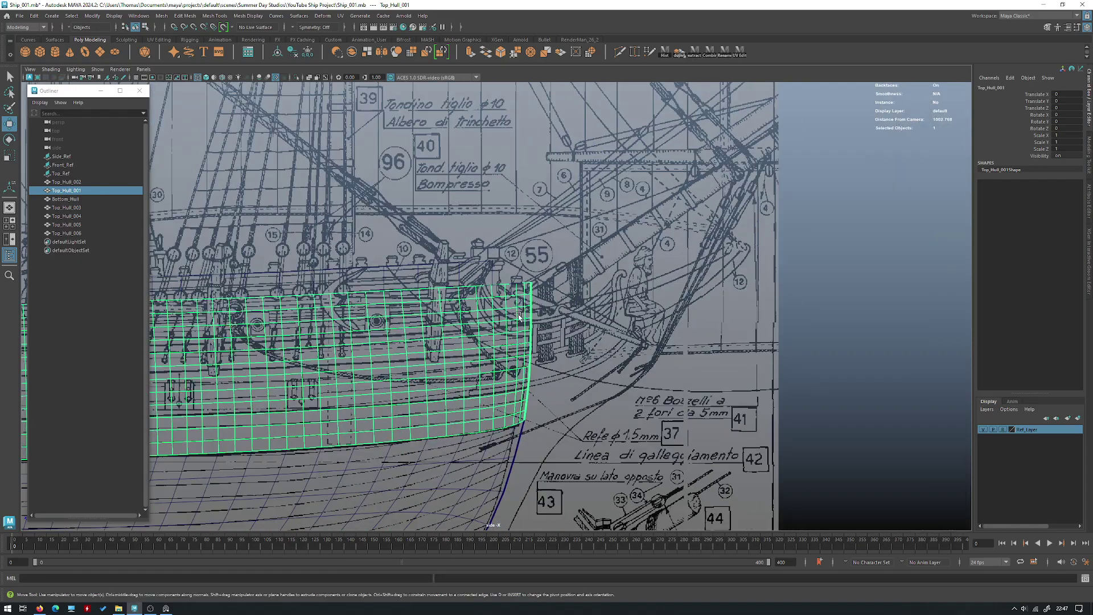
scroll(494, 291, "up", 5)
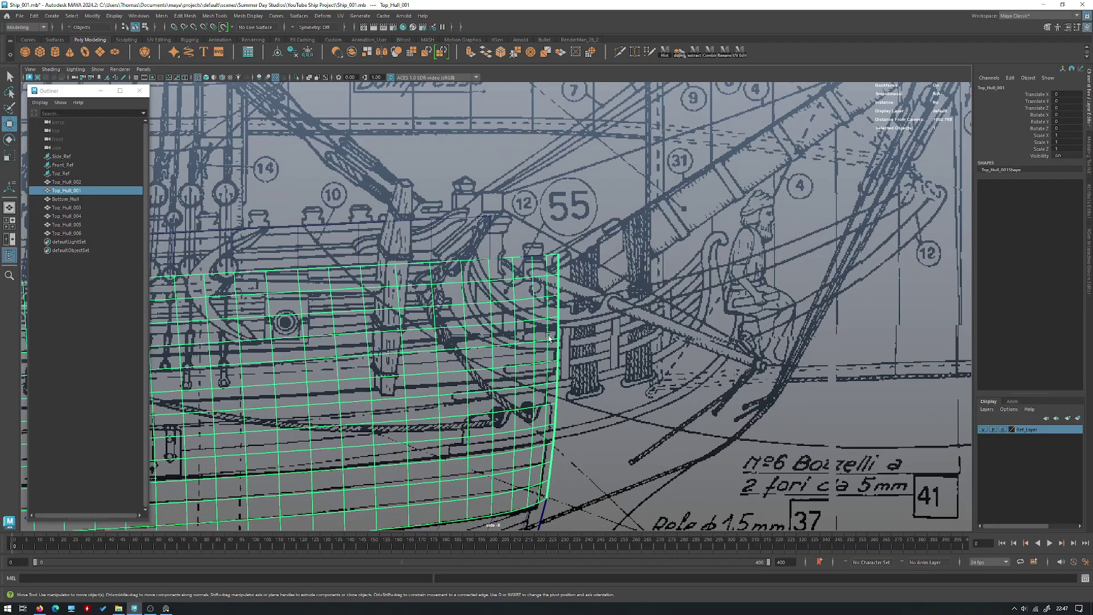
Delete the top four rows of faces at the foremost part of the bow, on both sides, following the side drawing
right_click_drag(524, 342, 561, 325)
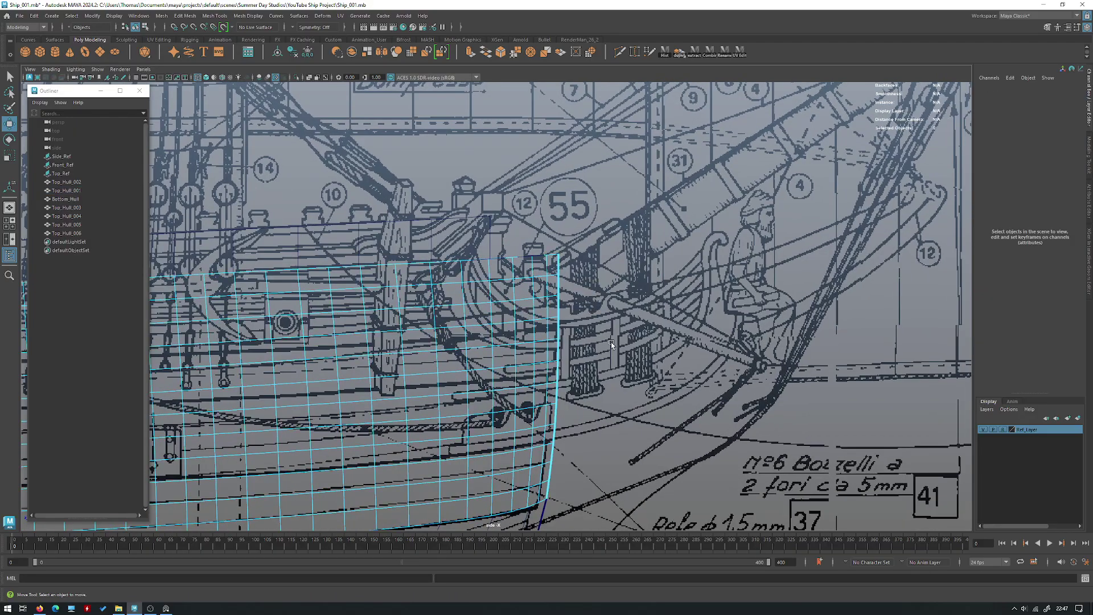
left_click_drag(514, 286, 475, 250)
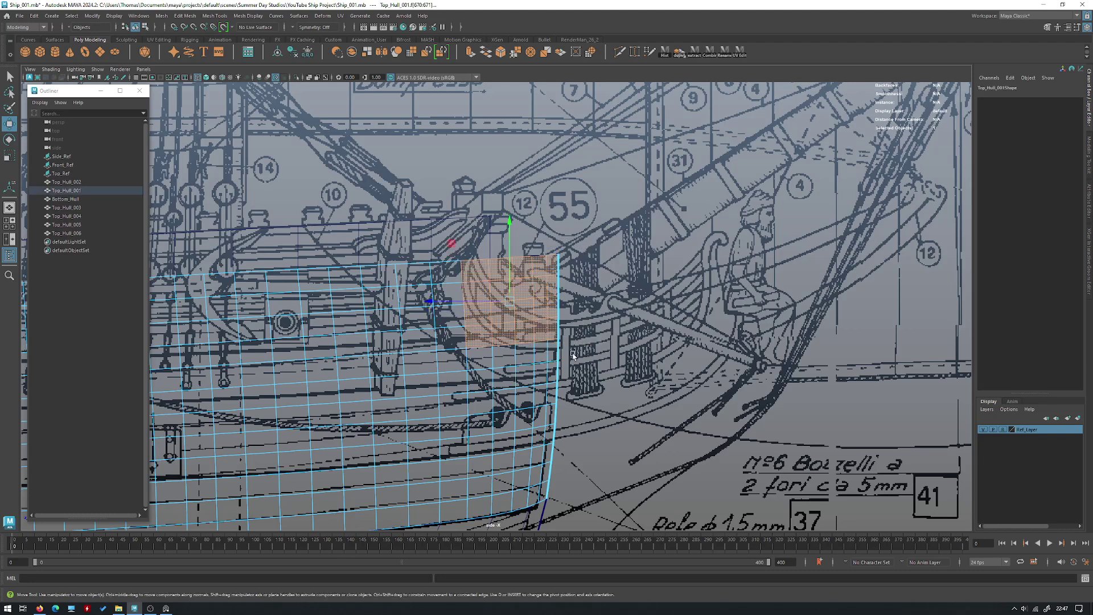
key("Delete")
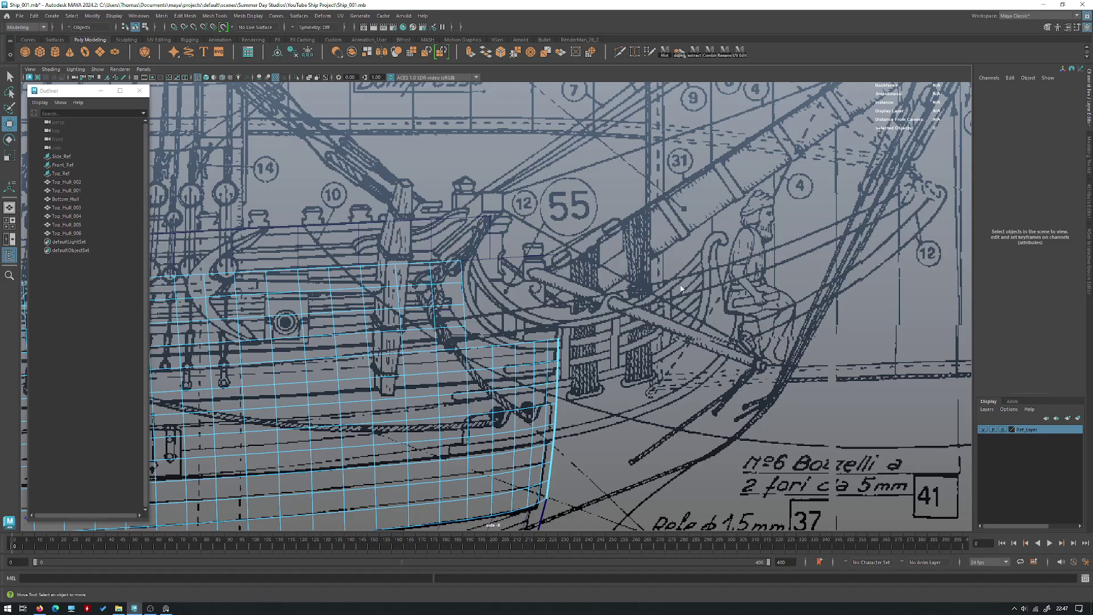
scroll(517, 385, "down", 3)
scroll(526, 354, "up", 4)
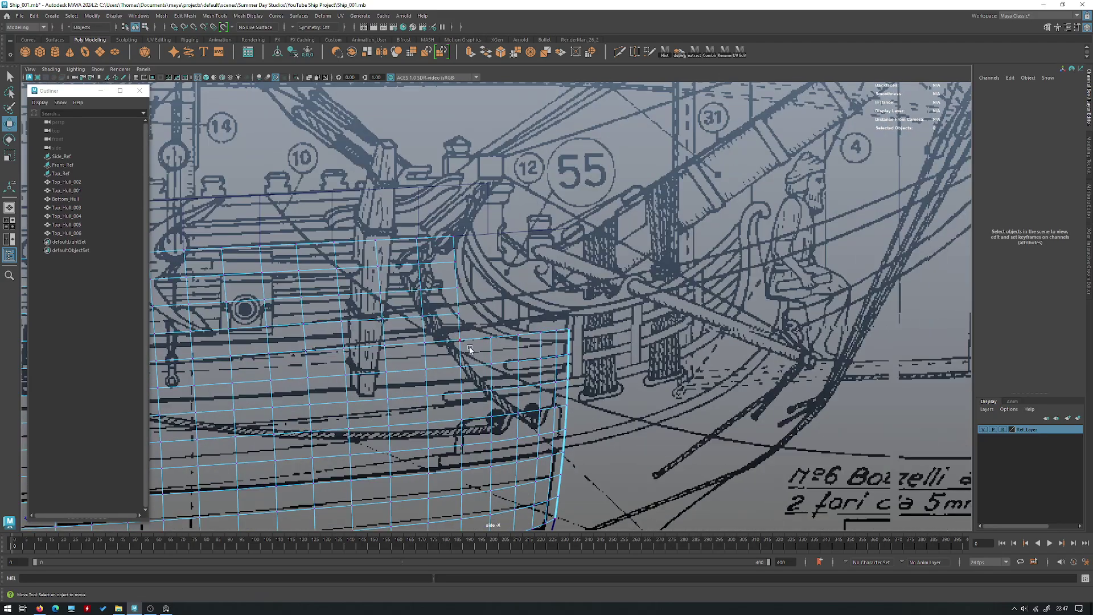
Select the vertices along the upright edges of the bow cutout and isolate the upper hull in perspective
left_click_drag(443, 206, 441, 203)
key("space")
key("space")
key("f")
scroll(472, 262, "down", 5)
left_click_drag(471, 262, 491, 261, "alt")
key("F8")
key("ctrl+1")
key("F8")
left_click_drag(557, 283, 467, 279, "alt")
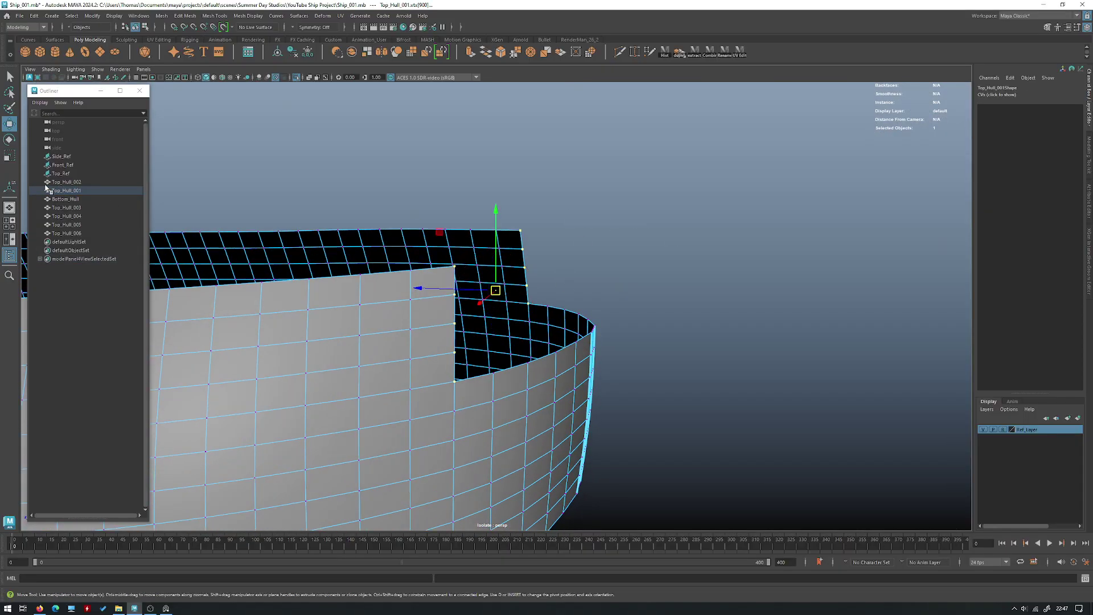
Edit the pivot of the selected cutout-edge vertices with the Move tool settings open, and return to selecting the whole hull
double_click(14, 125)
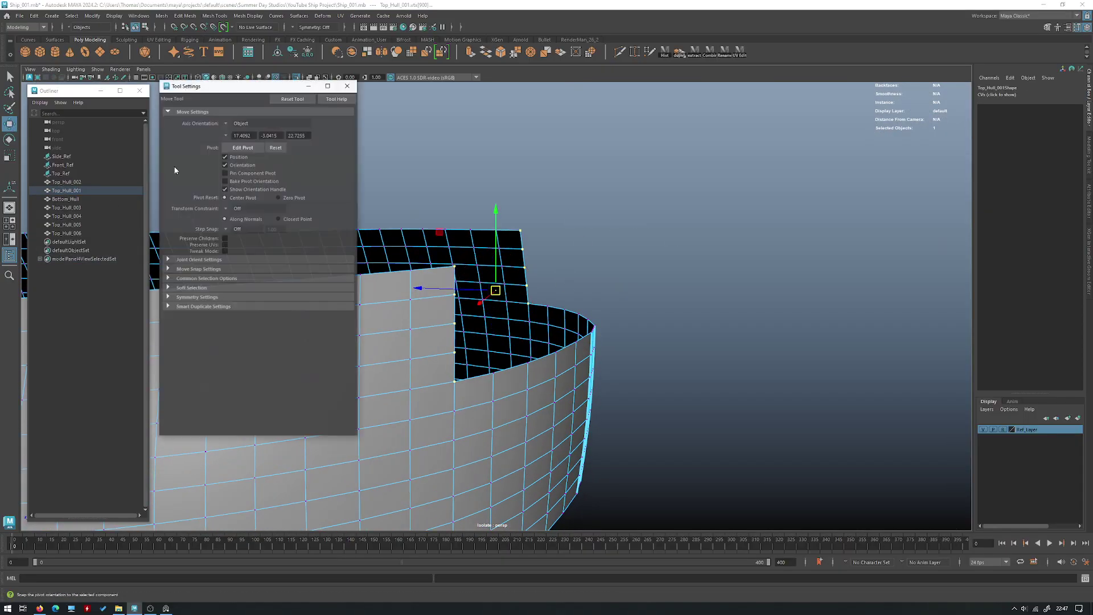
left_click(191, 287)
left_click(190, 287)
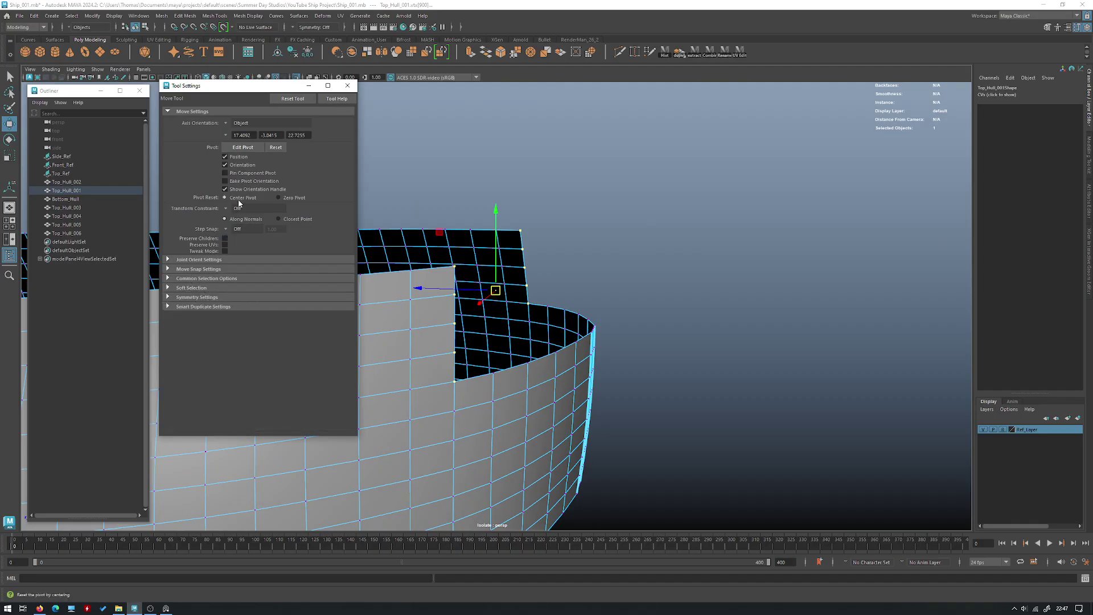
key("d")
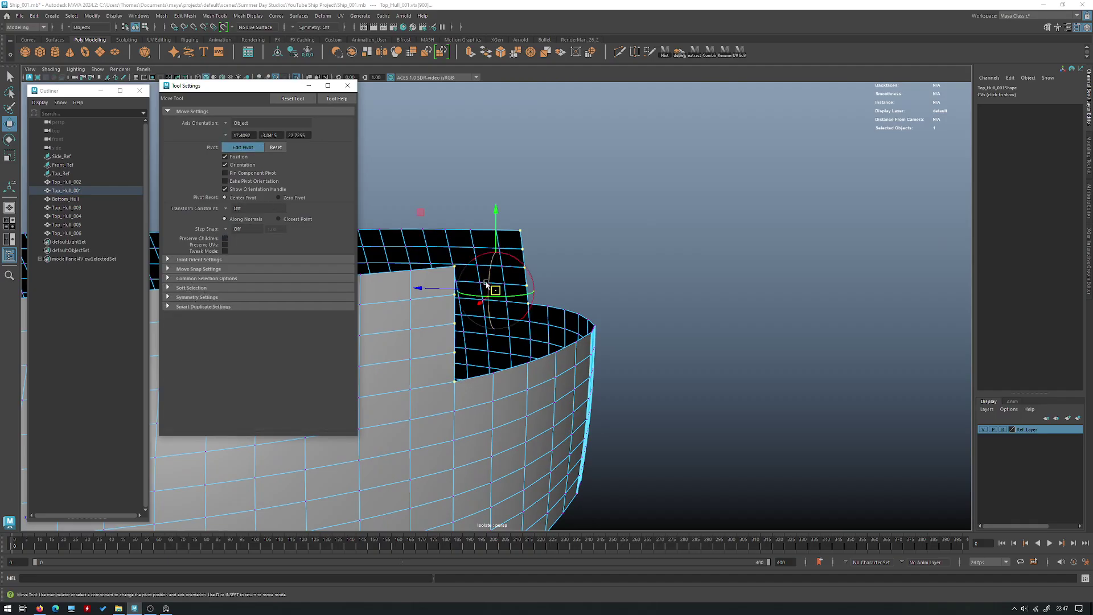
left_click_drag(486, 283, 427, 380)
key("r")
left_click_drag(591, 393, 690, 359, "alt")
right_click_drag(676, 305, 697, 281)
left_click(698, 281)
left_click_drag(697, 281, 620, 306, "alt")
right_click_drag(620, 306, 628, 306, "alt")
left_click(542, 310)
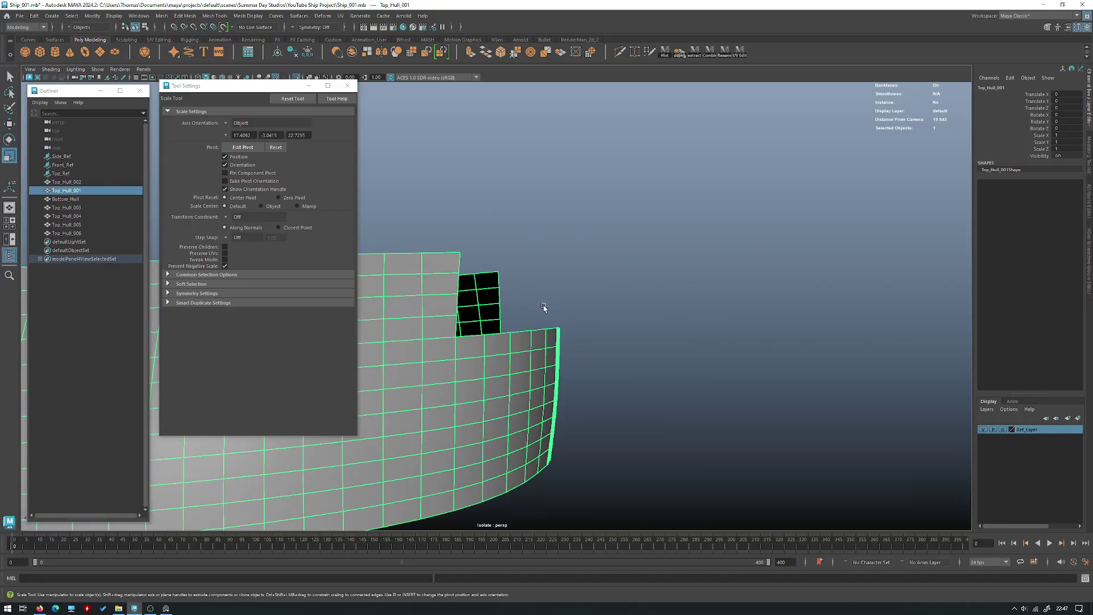
Inspect the bow cutout on the isolated upper hull from several angles and close the tool settings
key("space")
key("space")
key("h")
key("h")
middle_click_drag(528, 350, 559, 336, "alt")
key("space")
key("space")
left_click(768, 214)
left_click_drag(769, 215, 699, 243, "alt")
left_click(451, 306)
left_click(347, 86)
left_click_drag(456, 130, 527, 302, "alt")
right_click_drag(527, 303, 567, 302, "alt")
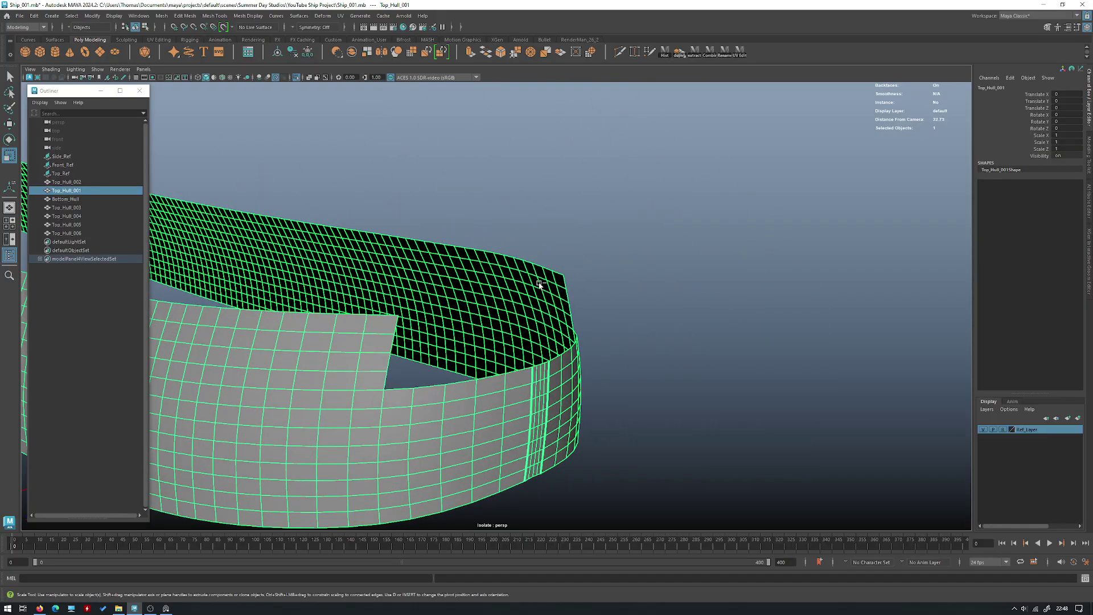
Duplicate the upper hull and isolate the copy
key("ctrl+d")
key("ctrl+1")
left_click_drag(544, 246, 478, 277, "alt")
key("ctrl+1")
Bridge the two upright edge runs of the bow cutout with a bulkhead across the ship
right_click_drag(517, 323, 494, 234)
key("q")
left_click_drag(416, 319, 501, 309, "alt")
left_click(380, 342)
double_click(636, 363, "shift")
right_click_drag(664, 281, 661, 383, "shift")
left_click_drag(461, 344, 520, 321, "alt")
key("w")
Fill the open border between the bulkhead's lower edge and the bow rim with a deck face
key("F8")
left_click_drag(588, 308, 513, 332, "alt")
right_click_drag(513, 332, 510, 306)
double_click(491, 356)
left_click_drag(491, 357, 513, 318, "alt")
right_click_drag(486, 283, 484, 397, "shift")
left_click_drag(485, 393, 482, 370, "alt")
right_click_drag(482, 318, 535, 288)
Align the pivot to the new bow deck face and flatten the face by scaling it to 0 along that pivot axis
left_click_drag(595, 289, 509, 312, "alt")
right_click_drag(510, 312, 501, 359)
left_click(483, 366)
left_click_drag(483, 365, 573, 344, "alt")
key("d")
left_click(495, 360, "ctrl")
left_click_drag(494, 361, 537, 322, "alt")
key("d")
key("r")
left_click_drag(505, 289, 506, 317)
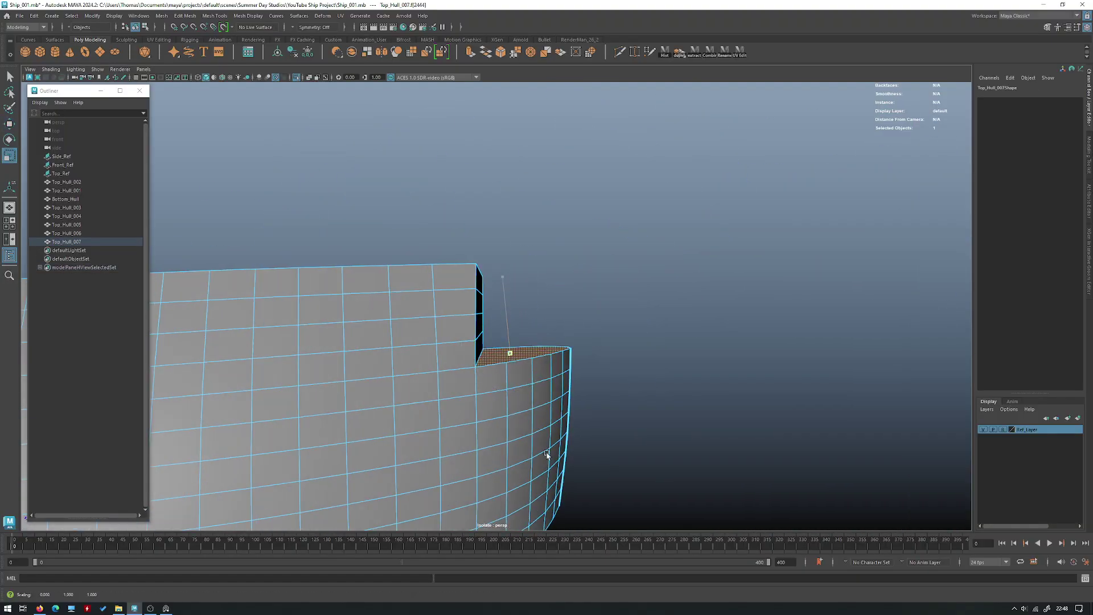
left_click_drag(546, 453, 556, 415, "alt")
left_click_drag(622, 431, 515, 329, "alt")
right_click_drag(515, 328, 556, 314)
left_click(749, 256)
Cut a centre line down the bulkhead and forward across the bow deck face to the rim with Multi-Cut
right_click_drag(749, 256, 481, 240, "alt")
left_click_drag(481, 240, 541, 258, "alt")
right_click_drag(541, 258, 449, 249, "alt")
left_click_drag(449, 249, 285, 242, "alt")
right_click_drag(285, 242, 910, 407, "alt")
left_click(539, 365)
left_click_drag(539, 366, 546, 275, "alt")
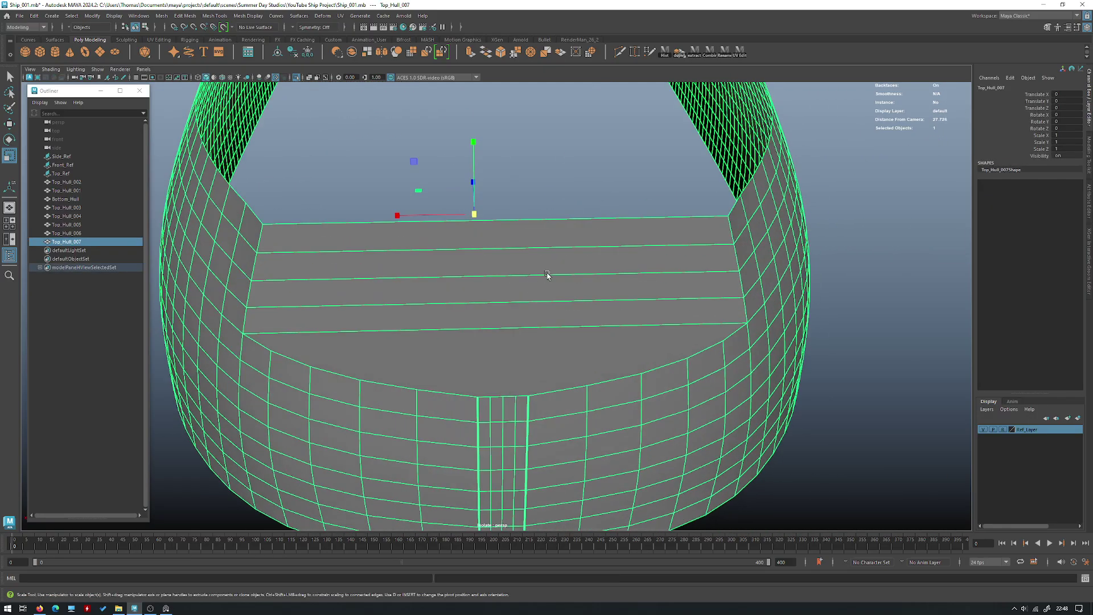
right_click_drag(562, 304, 513, 317, "shift")
left_click(513, 317, "ctrl+shift")
left_click_drag(512, 317, 546, 337, "alt")
middle_click_drag(547, 338, 542, 342, "alt")
left_click(482, 346)
left_click_drag(529, 405, 528, 333, "alt")
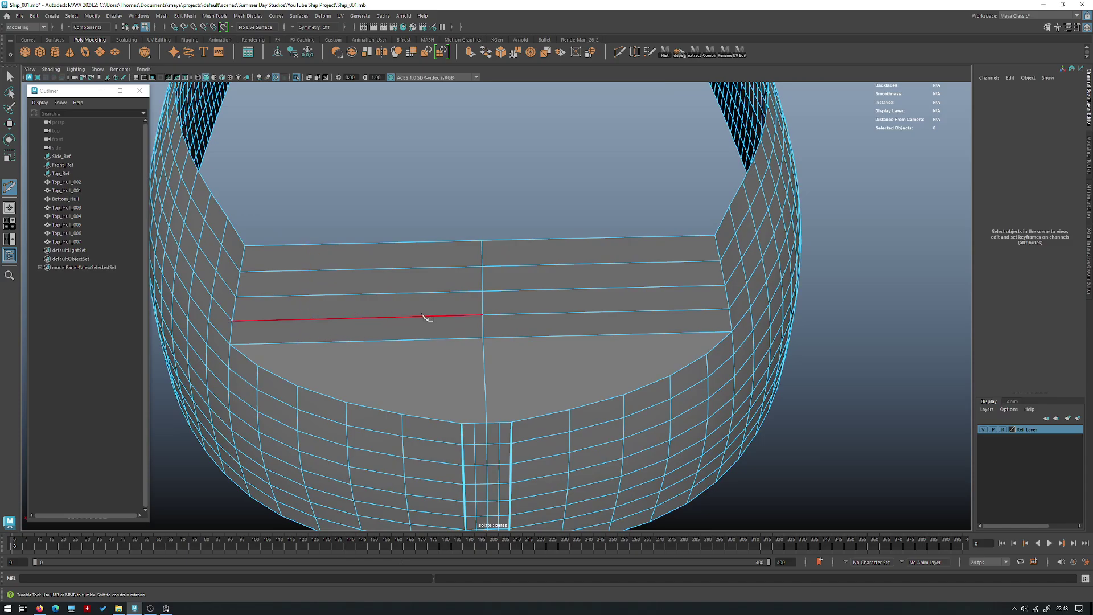
Cut one more line on each side of the centre, down the bulkhead and forward to the bow rim
left_click_drag(301, 312, 427, 317, "alt")
right_click_drag(427, 317, 381, 336, "alt")
left_click(382, 329, "ctrl")
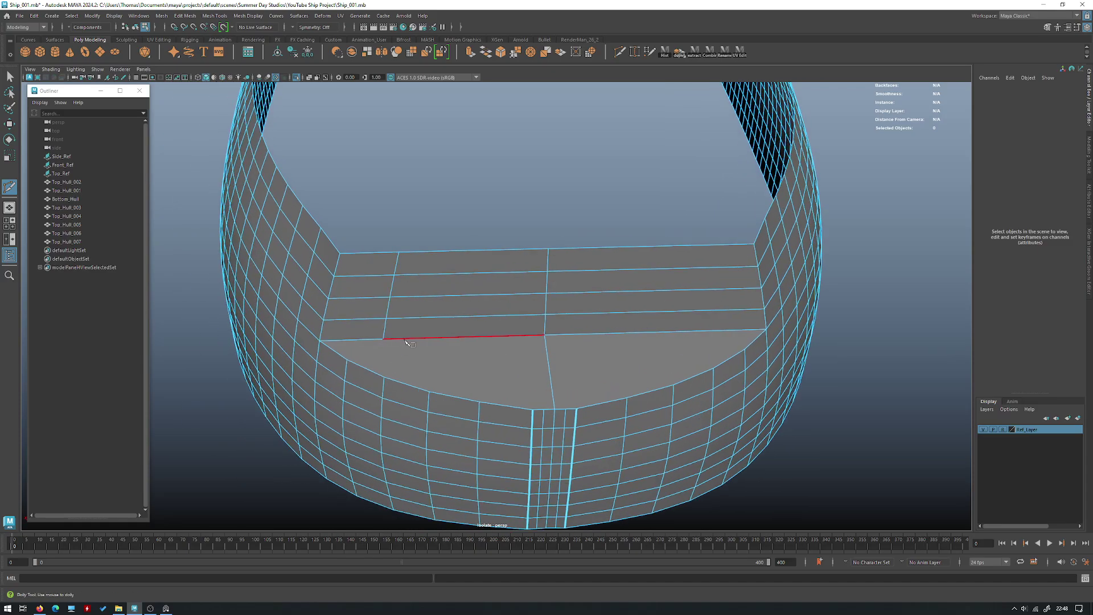
left_click_drag(488, 341, 564, 334, "alt")
left_click(555, 338)
Select the column of vertices on the bulkhead's port-side cut and slide it sideways along the crosswise edges
key("w")
right_click_drag(609, 285, 549, 283)
key("4")
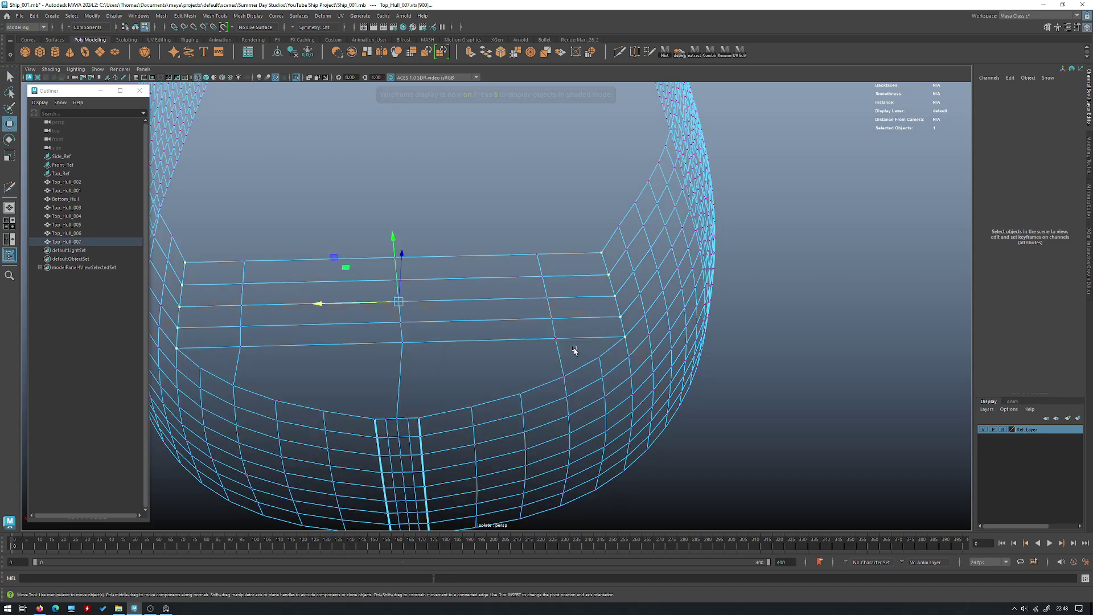
left_click_drag(576, 350, 527, 243)
key("5")
left_click_drag(523, 301, 576, 316, "ctrl+shift")
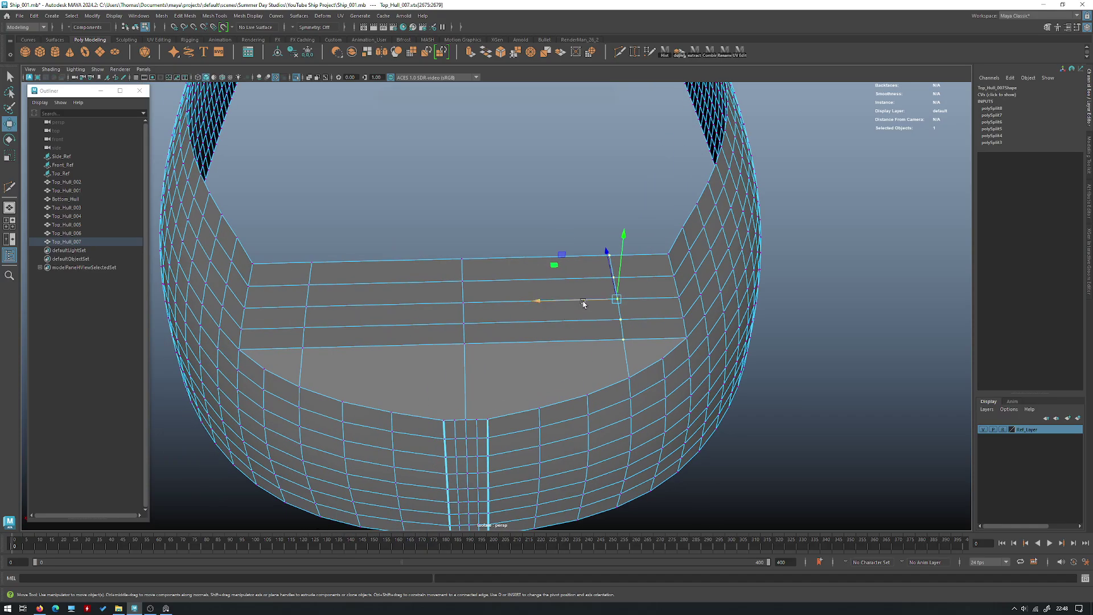
Cut a line with Multi-Cut from the bow rim across the deck and up the bulkhead, between the starboard outer line and the centre
key("ctrl+shift+x")
left_click(465, 344)
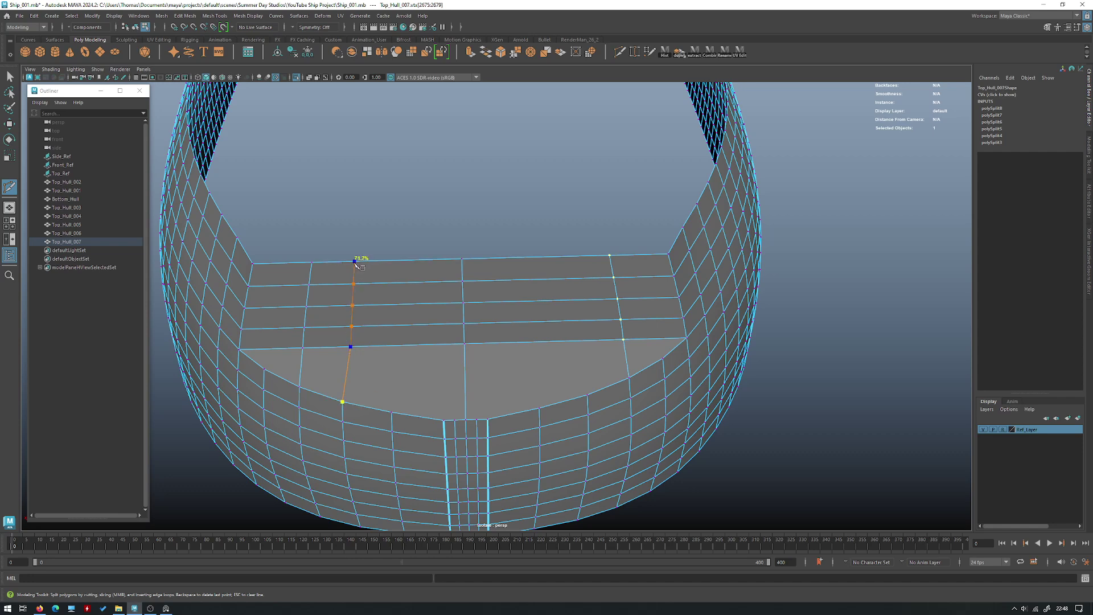
left_click_drag(347, 263, 369, 273, "alt")
middle_click_drag(370, 274, 381, 277, "alt")
key("ctrl+z")
left_click(377, 329)
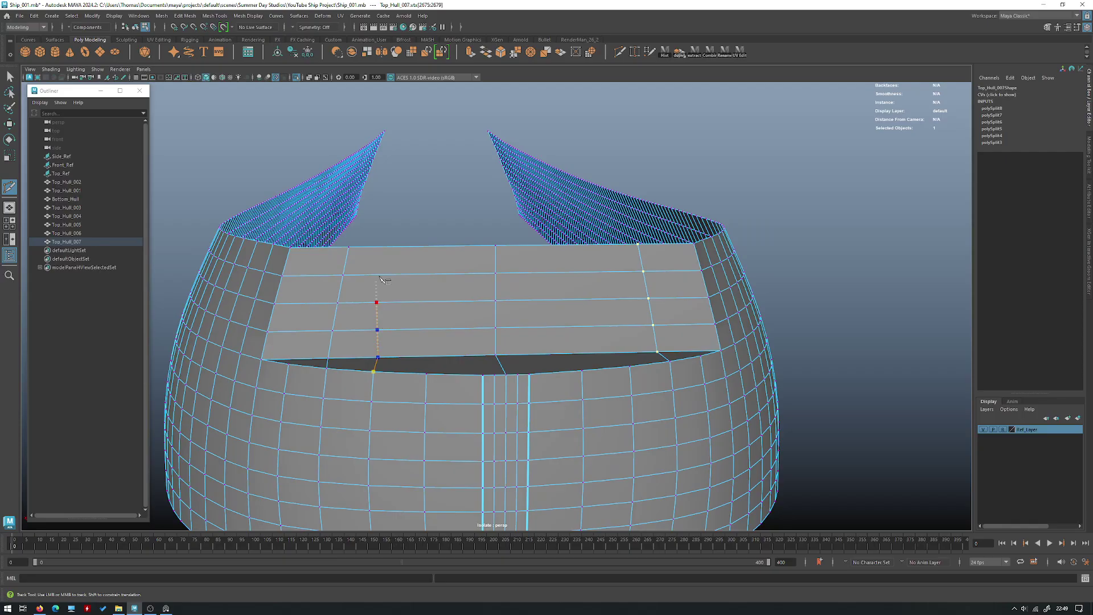
left_click(375, 246)
key("Return")
Select the bulkhead's starboard outer column of vertices and tilt it from its lower end so its top leans outward
left_click_drag(447, 208, 472, 218, "alt")
key("w")
key("4")
left_click_drag(359, 343, 319, 236)
key("5")
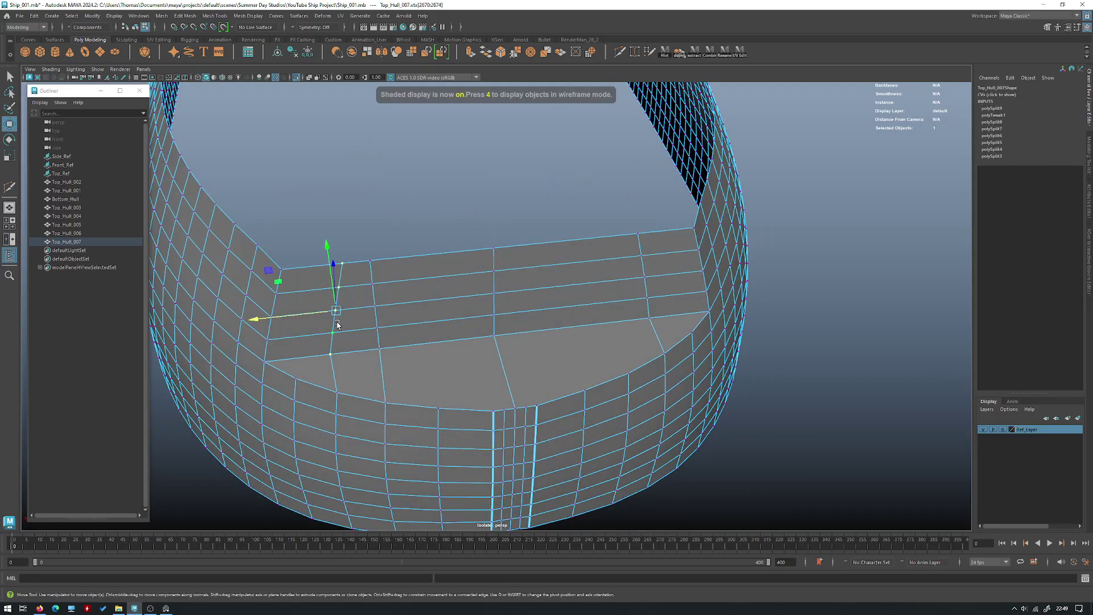
key("d")
key("r")
Select the bulkhead's port outer column of vertices and tilt it outward at the top to mirror the starboard column
mouse_move(330, 348)
left_mouse_down("alt")
mouse_move(548, 344)
mouse_move(512, 234)
left_mouse_up("alt")
key("4")
key("5")
key("d")
left_click(545, 340)
left_click_drag(511, 338, 589, 327)
Start a Multi-Cut on the port half of the bow deck and bulkhead
right_click_drag(588, 286, 532, 288, "shift")
middle_click_drag(454, 316, 460, 319, "alt")
left_click_drag(460, 319, 522, 366, "alt")
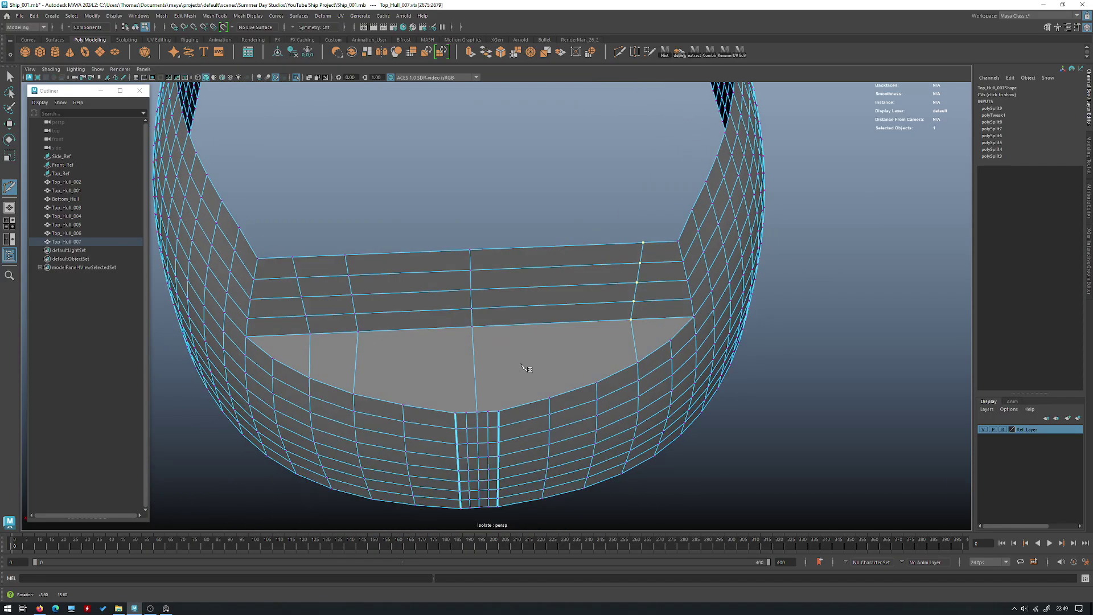
Multi-Cut vertical edges from the front rim's vertices across the bow ledge and up the wall behind it
left_click(596, 381)
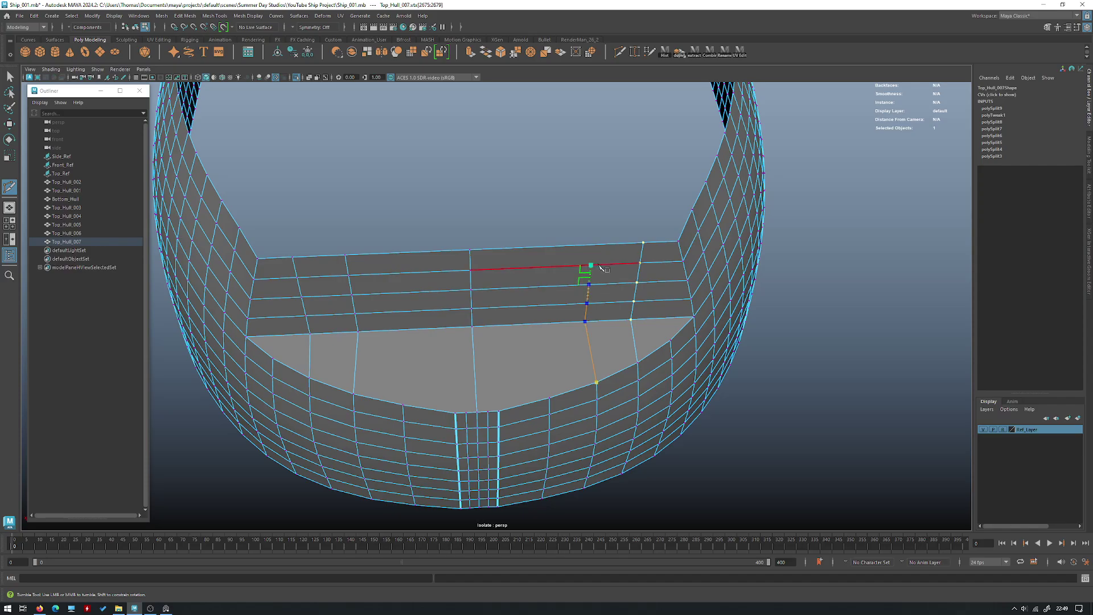
left_click(599, 234)
key("Return")
left_click(403, 404)
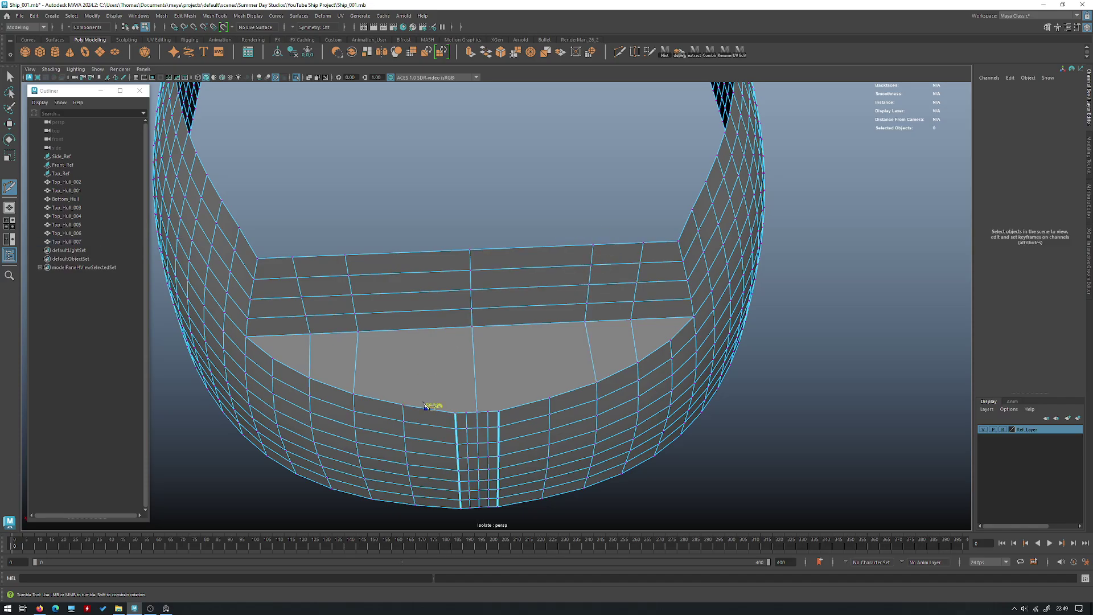
key("Escape")
left_click(544, 247)
key("Return")
scroll(476, 425, "up", 2)
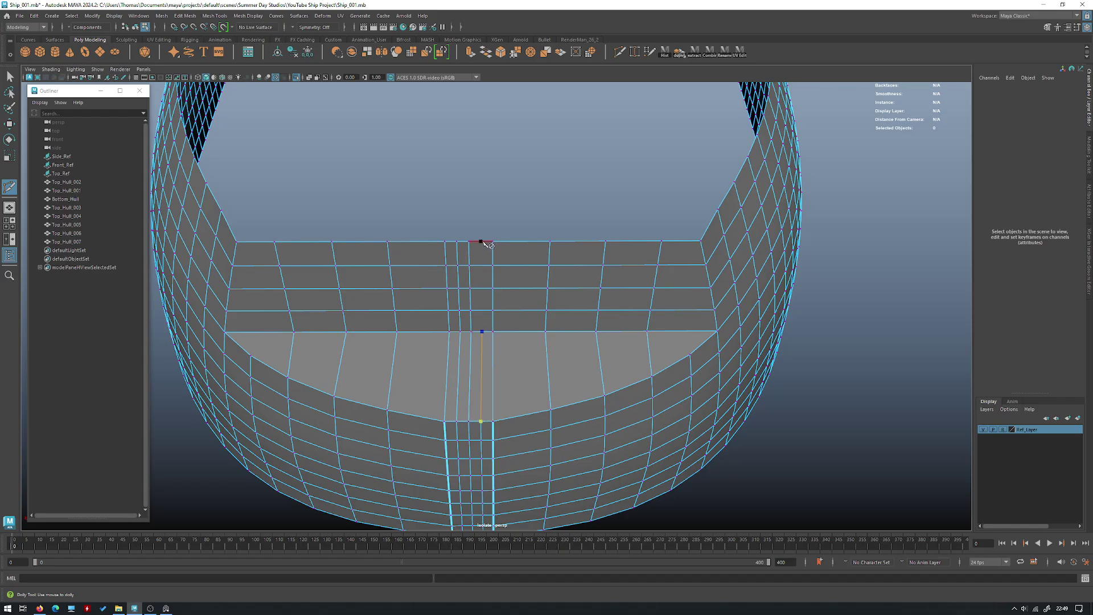
Return the bow hull mesh to object mode and exit isolation so the rest of the ship shows
scroll(483, 244, "down", 3)
left_click_drag(483, 243, 500, 288, "alt")
right_click_drag(500, 288, 705, 157)
left_click_drag(706, 157, 515, 346, "alt")
key("ctrl+1")
left_click(471, 326)
scroll(514, 317, "up", 3)
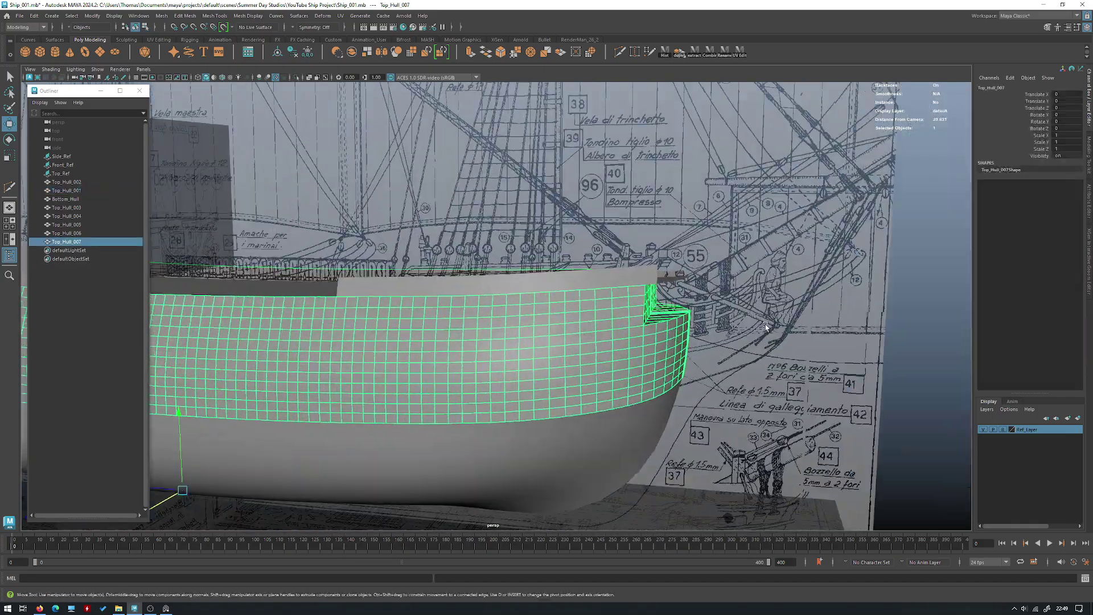
Compare the forward bulwark strip with the side reference drawing at the bow
scroll(555, 284, "up", 5)
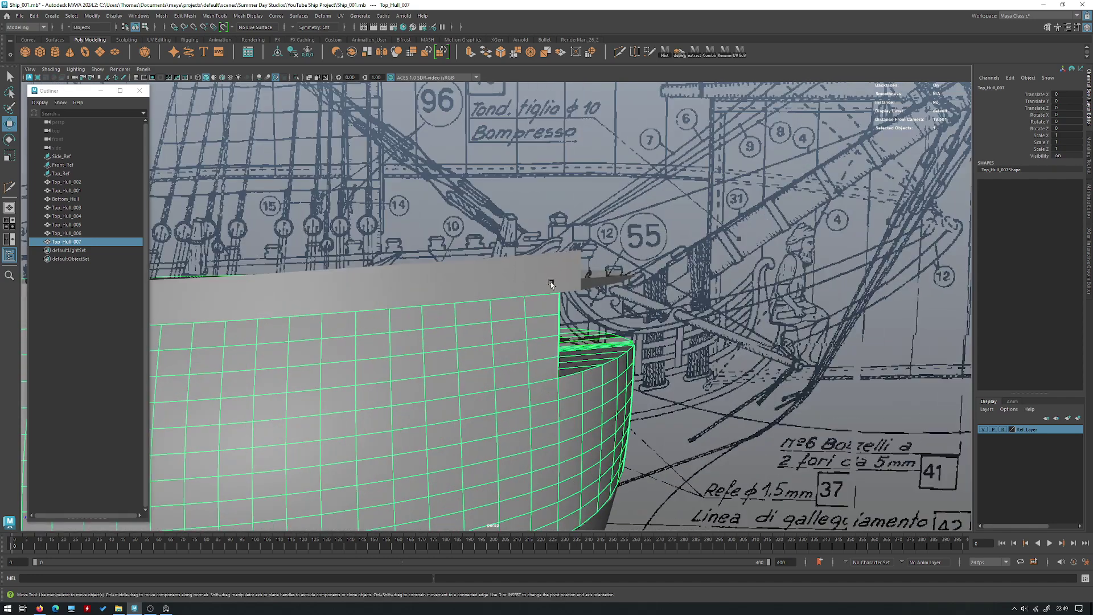
key("space")
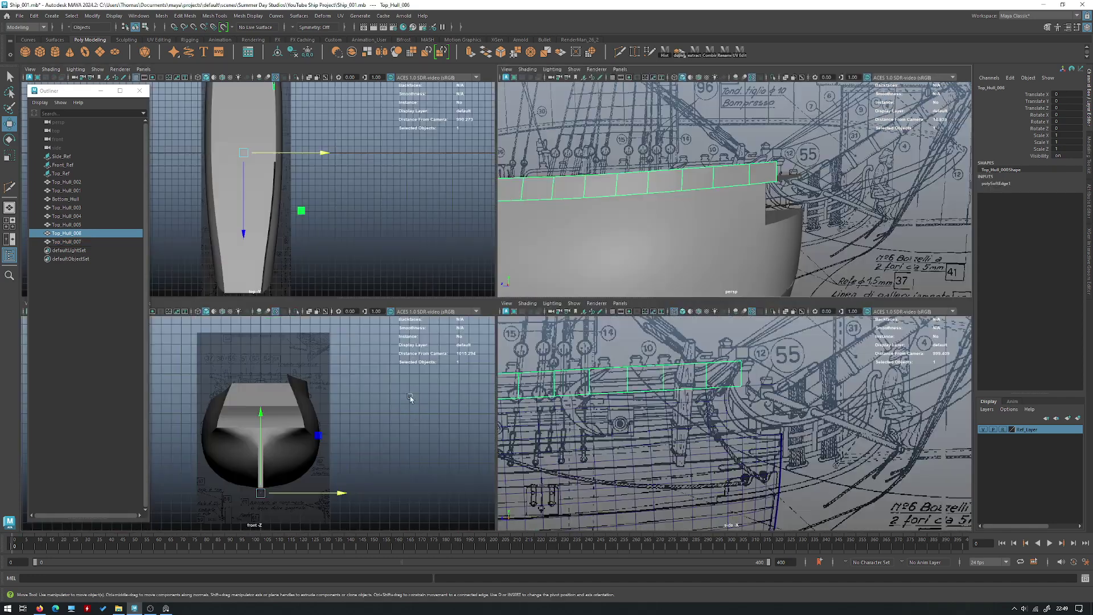
key("space")
right_click(601, 191)
left_click(601, 191)
scroll(627, 226, "up", 3)
right_click_drag(602, 205, 722, 161)
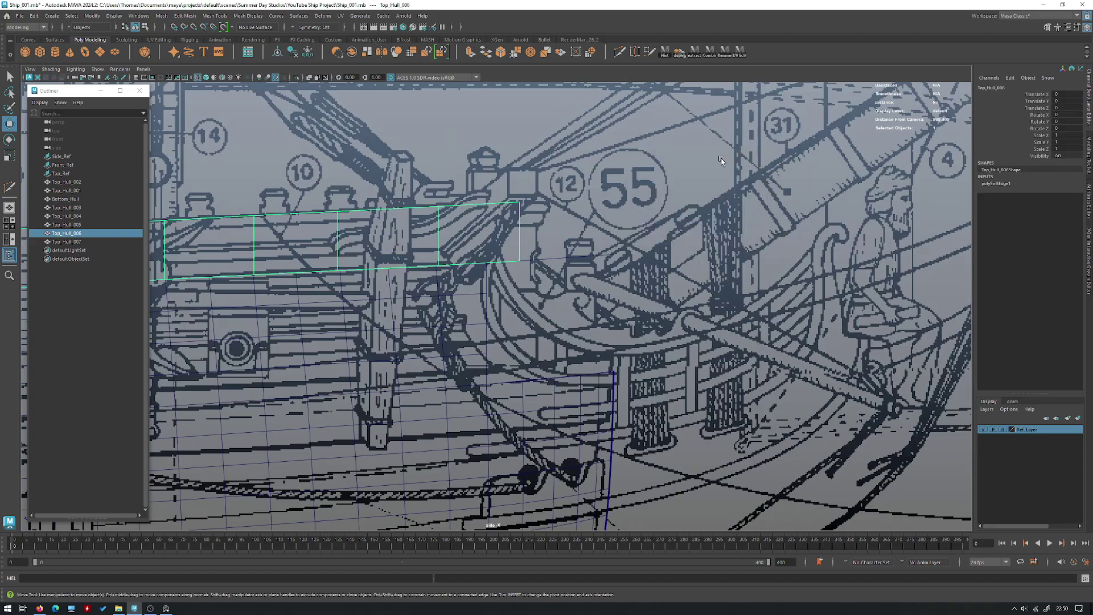
Isolate the forward bulwark strip and select the two vertices at its bow end
key("space")
key("space")
middle_click_drag(722, 313, 658, 313, "alt")
scroll(658, 312, "up", 3)
left_click_drag(659, 312, 595, 295, "alt")
key("ctrl+1")
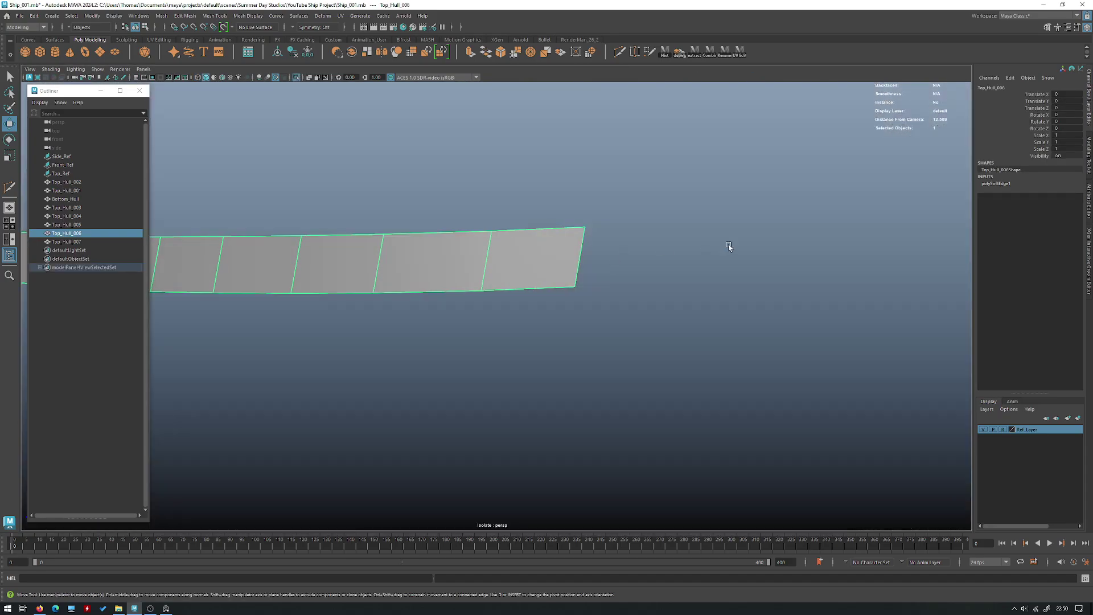
right_click_drag(704, 247, 646, 253)
left_click_drag(634, 330, 549, 195)
key("f")
scroll(496, 265, "down", 4)
scroll(495, 264, "down", 2)
middle_click_drag(495, 265, 605, 300, "alt")
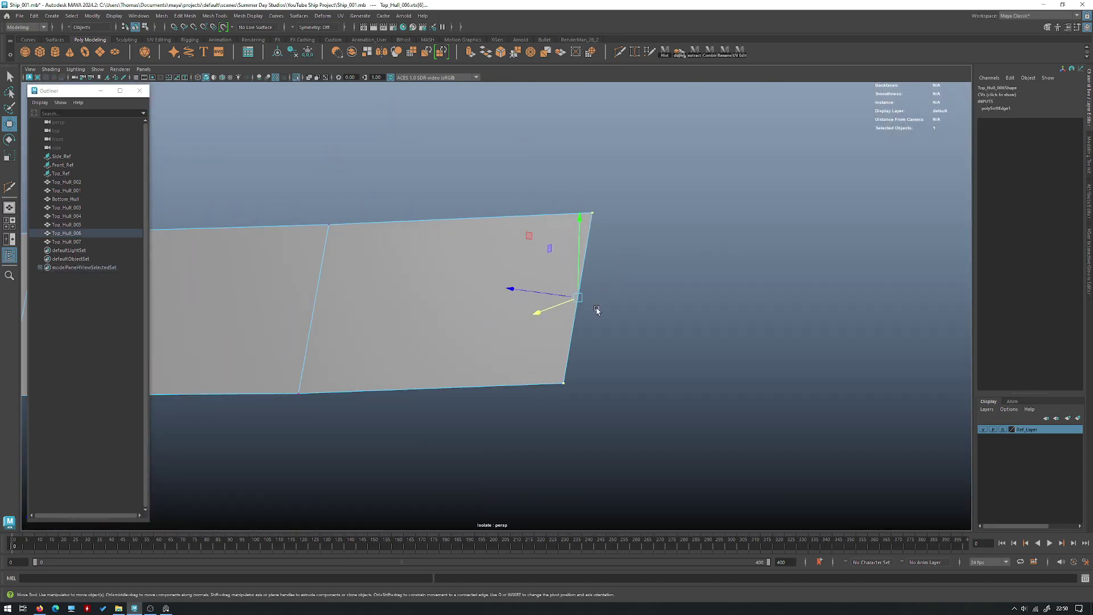
Edit the pivot of the selected end vertices, placing it on the strip's lower corner vertex
key("d")
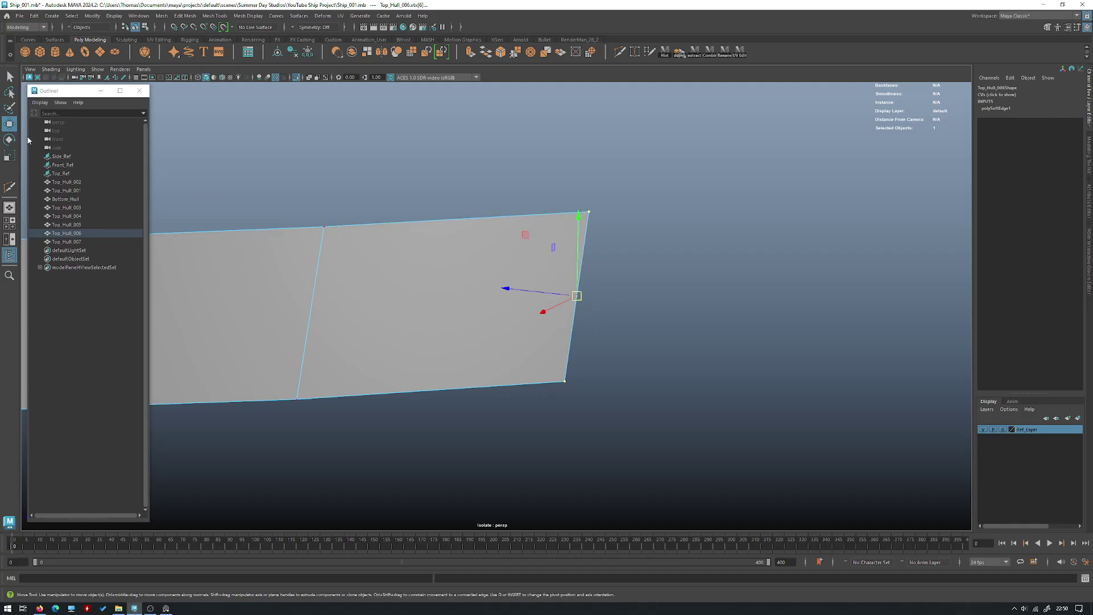
double_click(10, 125)
left_click(242, 147)
left_click_drag(576, 295, 564, 381)
key("d")
Exit isolation of the bulwark strip and return to object mode with nothing selected
key("ctrl+1")
key("f")
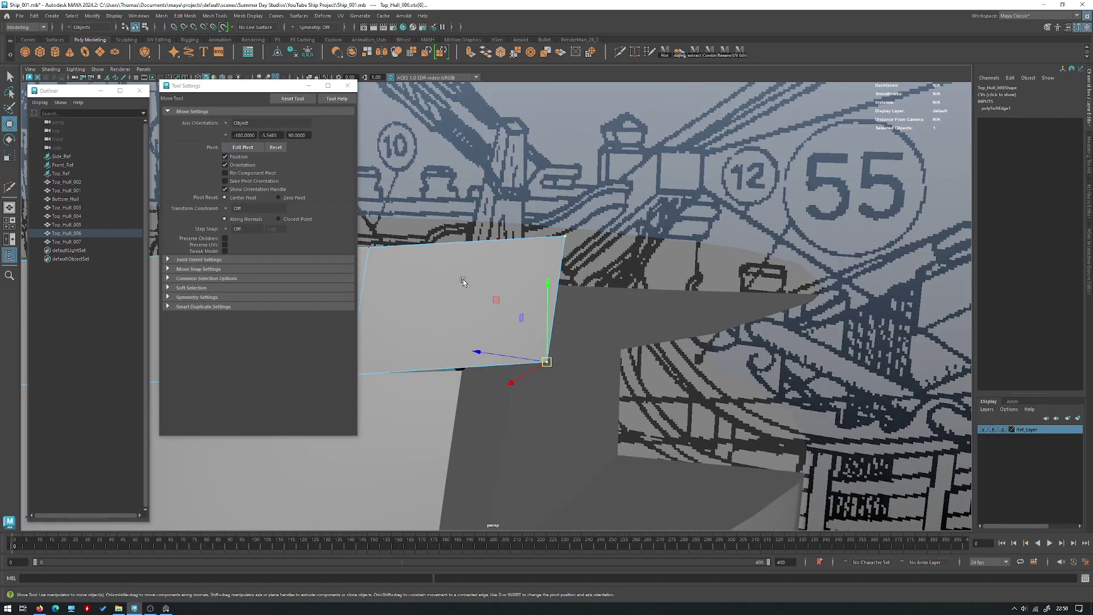
left_click(348, 87)
left_click_drag(686, 354, 569, 299)
right_click_drag(549, 295, 589, 272)
scroll(589, 271, "down", 5)
left_click_drag(621, 214, 740, 217, "alt")
left_click(744, 215)
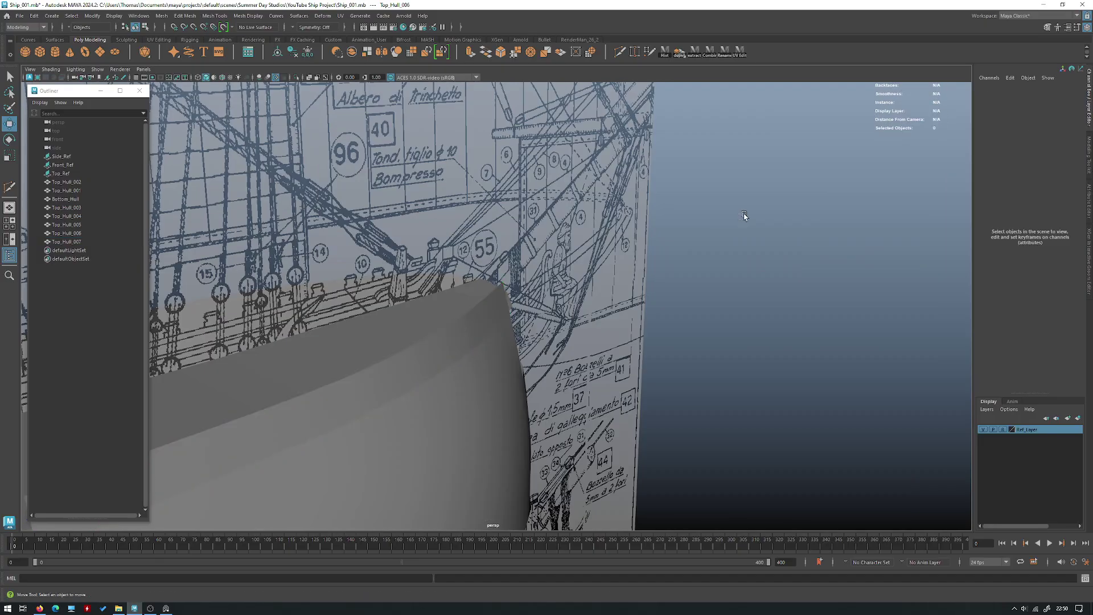
Hide the reference layer so only the ship's hull meshes show
right_click_drag(743, 216, 575, 225, "alt")
left_click_drag(711, 296, 606, 256, "alt")
right_click_drag(606, 256, 951, 411, "alt")
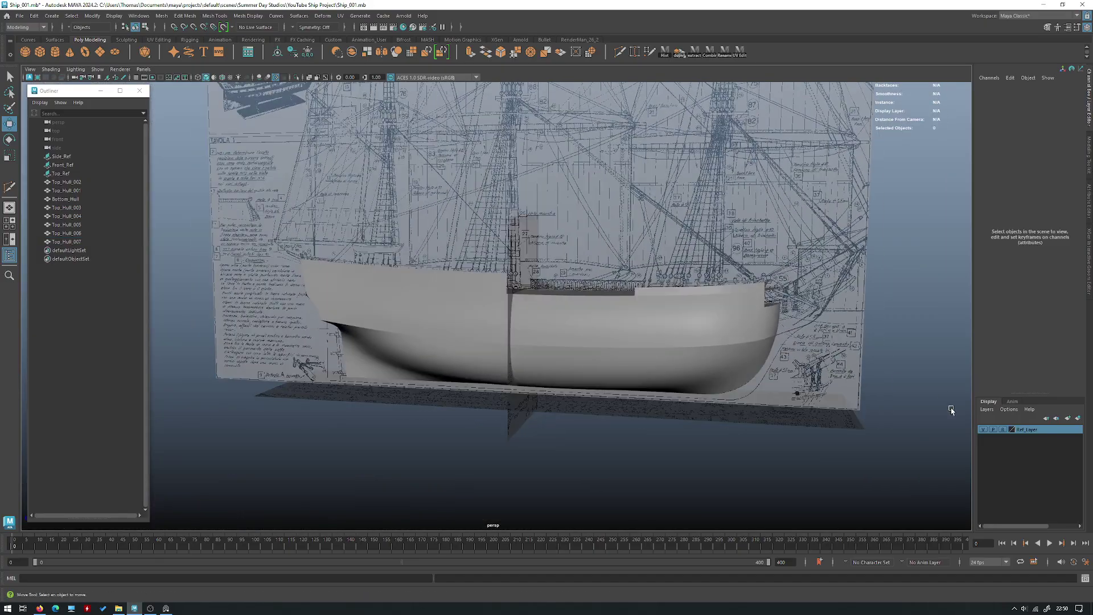
left_click(984, 430)
left_click_drag(873, 377, 668, 340, "alt")
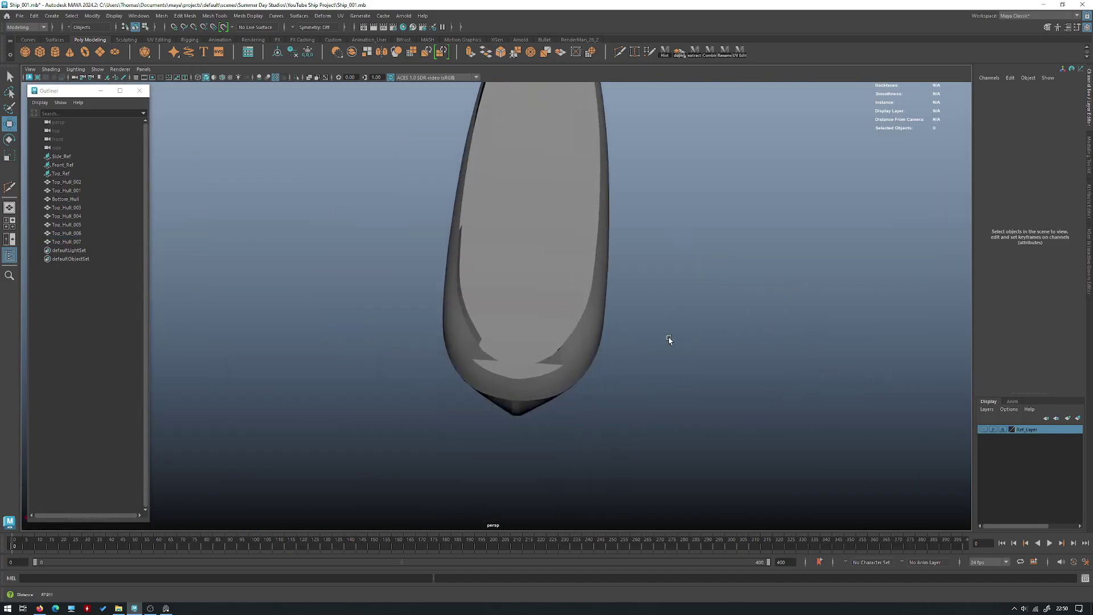
Select the deck and switch to editing its components at the bow end
left_click(572, 347)
left_click_drag(572, 346, 573, 370, "alt")
scroll(535, 296, "up", 3)
left_click_drag(535, 296, 481, 302, "alt")
scroll(455, 268, "up", 2)
right_click(454, 255)
right_click_drag(454, 255, 453, 277)
left_click_drag(454, 276, 456, 237, "alt")
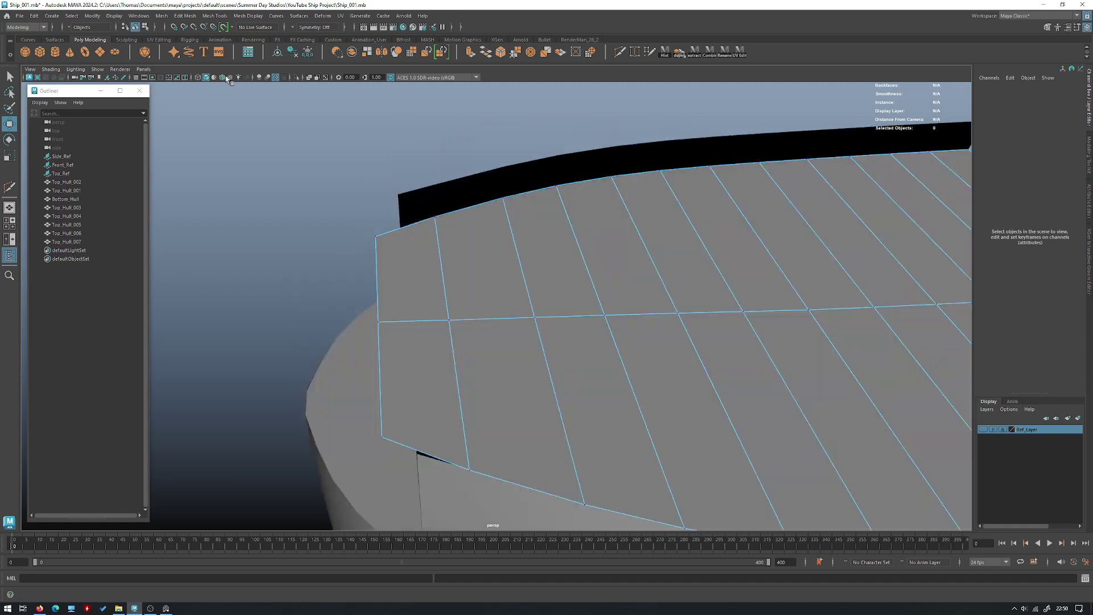
Return to object mode and select the deck together with the forward bulwark strip
scroll(442, 187, "down", 5)
double_click(507, 165)
left_click_drag(507, 165, 592, 279, "alt")
right_click_drag(592, 276, 585, 278)
right_click_drag(585, 279, 632, 264)
left_click_drag(677, 259, 632, 279, "alt")
scroll(664, 341, "up", 4)
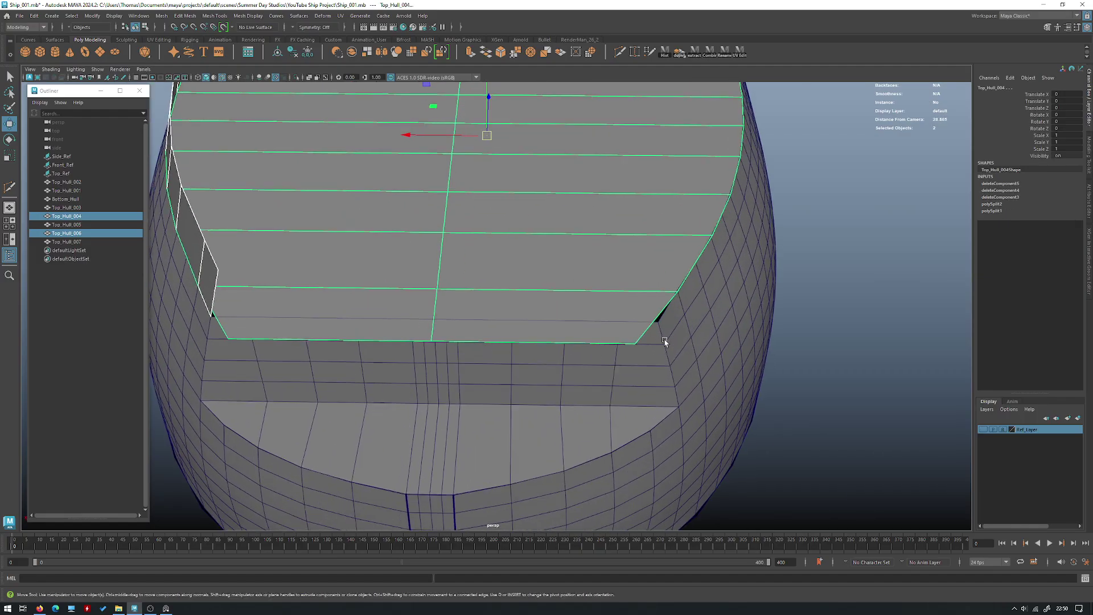
Snap the deck's front corner vertices onto the upper corners of the bow hull
left_click_drag(664, 341, 610, 300, "alt")
right_click_drag(610, 300, 544, 301)
left_click(454, 371)
left_click(558, 364)
left_click(454, 371)
key("v")
left_click_drag(454, 371, 483, 373)
left_click_drag(482, 360, 409, 334, "alt")
left_click(210, 325)
key("v")
left_click_drag(210, 324, 203, 298)
left_click_drag(340, 310, 290, 276, "alt")
right_click_drag(423, 249, 506, 231)
Examine how the deck meets the bow hull from several angles
right_click_drag(501, 232, 244, 237, "alt")
left_click_drag(672, 380, 608, 431, "alt")
right_click_drag(608, 431, 786, 439, "alt")
left_click_drag(603, 402, 467, 387, "alt")
middle_click_drag(387, 310, 466, 347, "alt")
right_click_drag(376, 336, 453, 351, "alt")
left_click_drag(453, 351, 548, 323, "alt")
right_click_drag(548, 323, 375, 319, "alt")
left_click_drag(376, 310, 624, 271, "alt")
left_click(625, 273)
left_click_drag(625, 335, 620, 211, "alt")
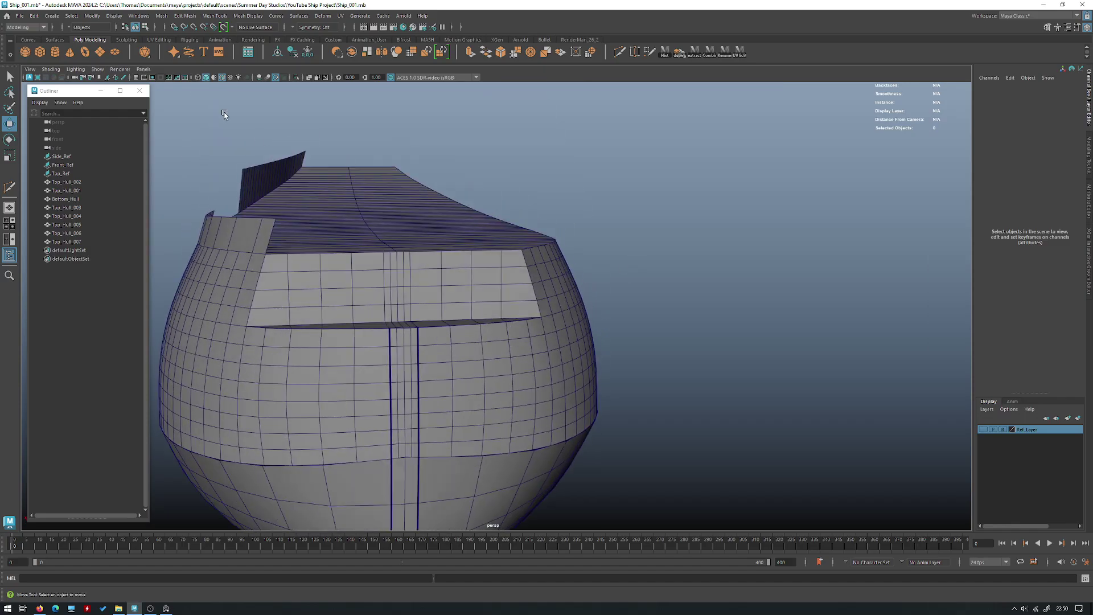
Turn off the wireframe overlay and examine the shaded hull and deck around the bow
left_click(222, 77)
right_click_drag(444, 165, 368, 154, "alt")
left_click_drag(368, 153, 501, 185, "alt")
middle_click_drag(501, 185, 639, 200, "alt")
right_click_drag(639, 200, 575, 203, "alt")
mouse_move(574, 203)
left_mouse_down("alt")
mouse_move(622, 195)
mouse_move(475, 212)
mouse_move(597, 253)
mouse_move(561, 277)
mouse_move(510, 354)
mouse_move(566, 334)
left_mouse_up("alt")
left_click(505, 360)
left_click(511, 354)
key("f")
right_click_drag(566, 334, 448, 278, "alt")
left_click_drag(448, 278, 240, 91, "alt")
Turn the wireframe overlay back on and apply Smooth to the forward bulwark strip
left_click(221, 77)
mouse_move(358, 134)
right_mouse_down("alt")
mouse_move(585, 252)
mouse_move(575, 257)
right_mouse_up("alt")
left_click_drag(574, 258, 619, 273, "alt")
right_click_drag(620, 274, 575, 288, "alt")
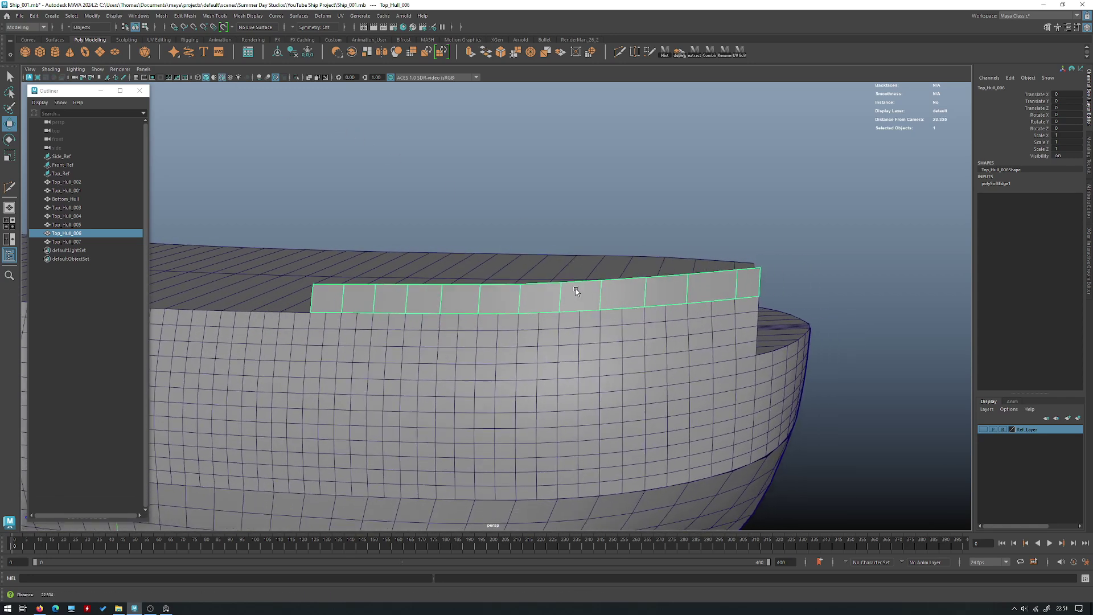
left_click_drag(576, 288, 591, 289, "alt")
right_click(635, 209, "shift")
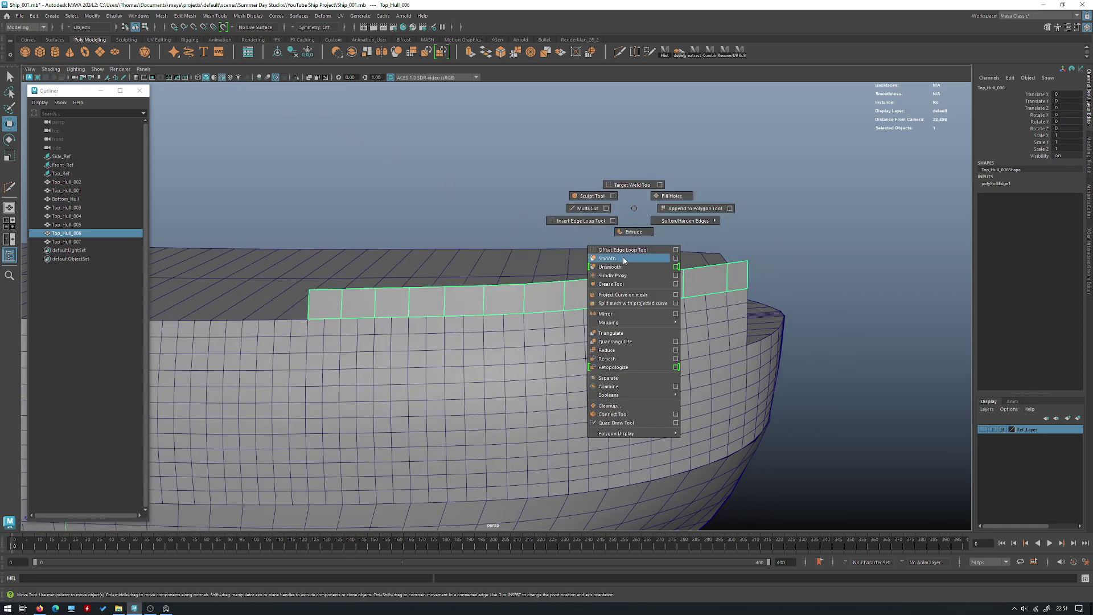
left_click(623, 257)
left_click_drag(558, 237, 593, 298, "alt")
Delete the horizontal edge loop running through the middle of the forward bulwark strip
left_click(628, 199)
left_click(561, 292)
right_click_drag(551, 269, 549, 242)
left_click_drag(550, 242, 540, 285, "alt")
double_click(513, 295)
right_click(457, 272, "ctrl")
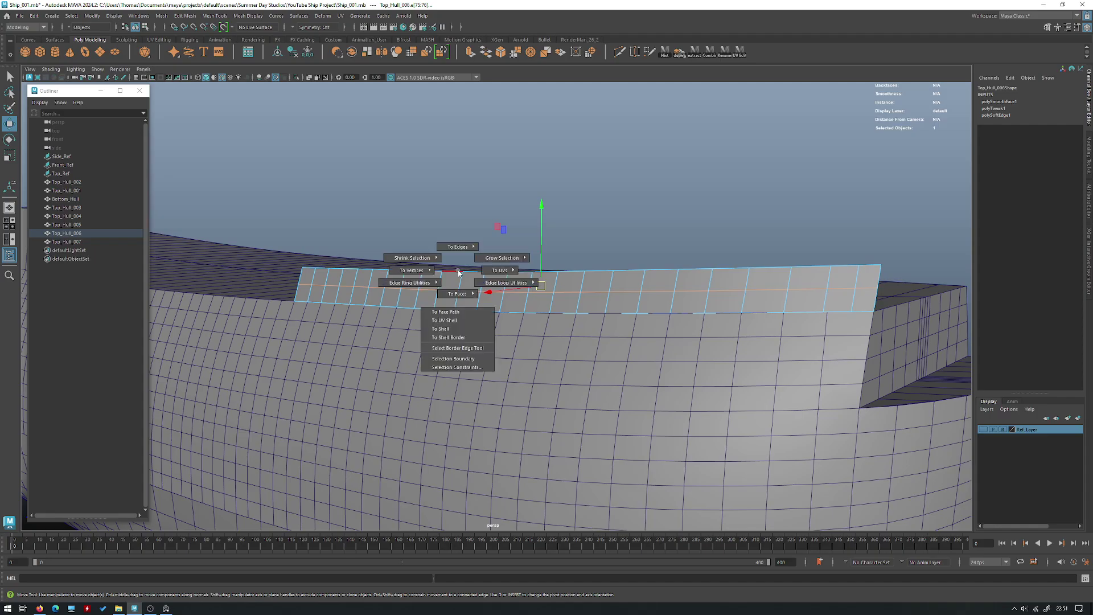
left_click_drag(476, 290, 456, 271, "alt")
right_click_drag(438, 258, 536, 296, "shift")
left_click_drag(541, 267, 515, 215, "alt")
right_click_drag(521, 211, 574, 186)
left_click(648, 164)
Apply Smooth to the aft bulwark strip along the stern
right_click_drag(649, 164, 227, 170, "alt")
middle_click_drag(228, 170, 614, 181, "alt")
right_click_drag(615, 181, 643, 285, "alt")
left_click(643, 287)
left_click_drag(541, 263, 529, 256, "alt")
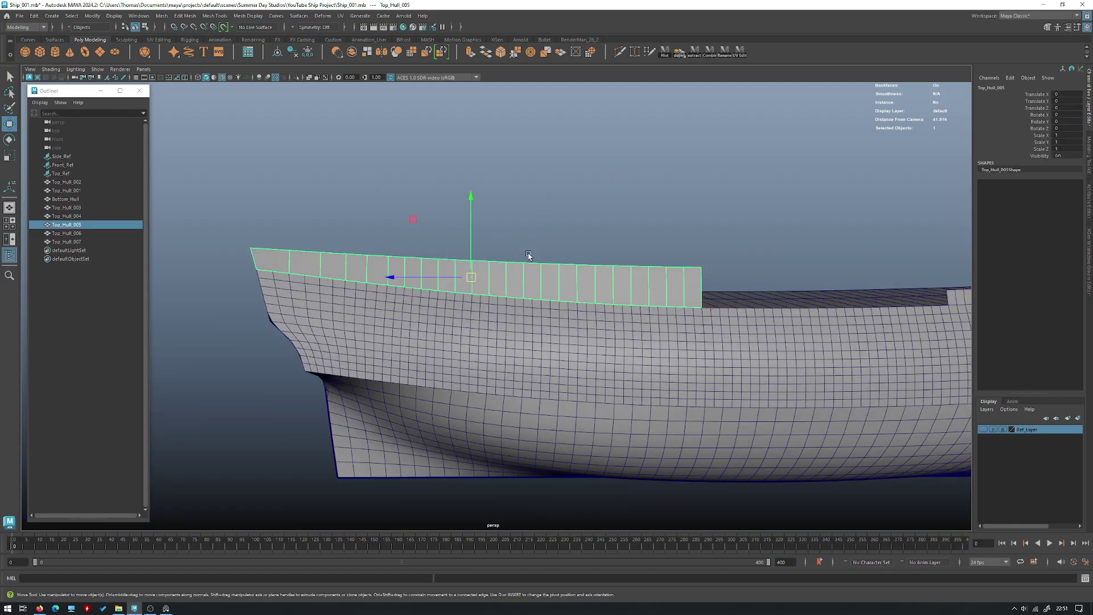
middle_click_drag(598, 248, 536, 240, "alt")
right_click_drag(537, 240, 600, 276, "alt")
left_click_drag(599, 275, 610, 267, "alt")
right_click_drag(631, 189, 629, 240, "shift")
left_click_drag(629, 240, 609, 249, "alt")
Remove the horizontal middle edge loop from the aft bulwark strip and deselect it
key("q")
left_click(552, 273)
right_click_drag(580, 267, 637, 231)
left_click(543, 280)
left_click_drag(636, 230, 594, 222, "alt")
right_click_drag(590, 220, 624, 196)
left_click(270, 100)
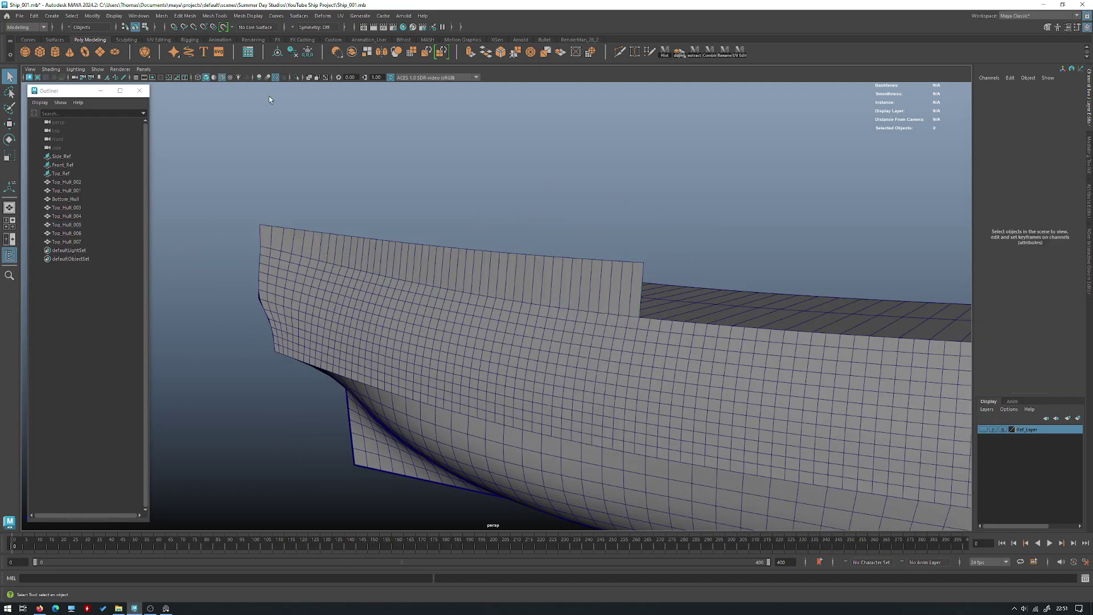
Turn off the wireframe overlay and select both bulwark strips with the upper hull meshes to compare their edge flow
left_click(222, 76)
left_click_drag(418, 171, 529, 125, "alt")
left_click(541, 290)
left_click_drag(638, 339, 600, 337, "alt")
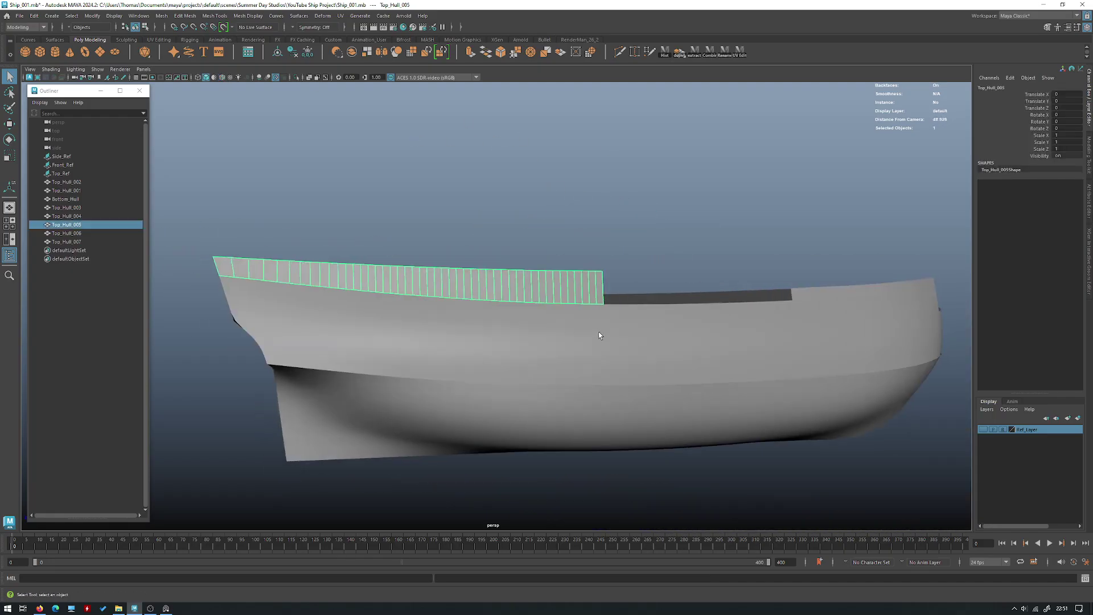
left_click(603, 336, "shift")
middle_click_drag(797, 311, 638, 309, "alt")
left_click(636, 306, "shift")
left_click(702, 289, "shift")
right_click_drag(697, 285, 497, 246, "alt")
left_click_drag(626, 247, 530, 247, "alt")
right_click_drag(530, 247, 777, 305, "alt")
left_click_drag(778, 308, 773, 260, "alt")
scroll(773, 260, "up", 5)
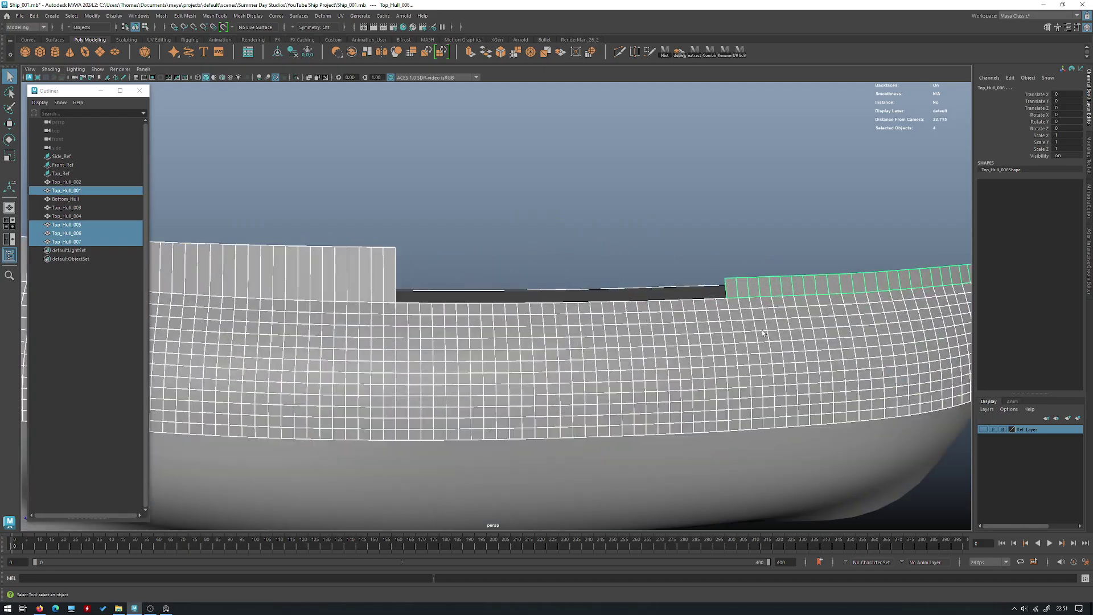
Select only the upper hull mesh and check its topology toward the bow
left_click(572, 330)
right_click_drag(667, 287, 520, 254, "alt")
middle_click_drag(520, 254, 438, 233, "alt")
right_click_drag(455, 250, 580, 298, "alt")
left_click_drag(581, 297, 681, 318, "alt")
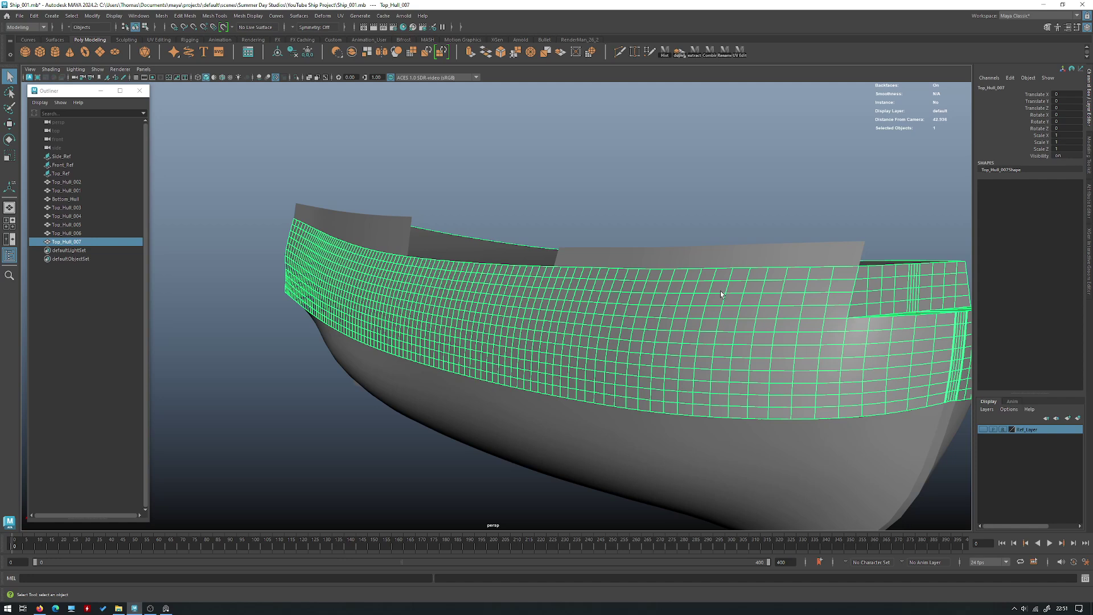
Examine how the bulwark strips meet the upper hull along the side and deselect everything
right_click_drag(643, 240, 478, 232, "alt")
left_click_drag(479, 231, 637, 261, "alt")
right_click_drag(637, 262, 689, 284, "alt")
left_click_drag(546, 293, 672, 312, "alt")
right_click_drag(672, 311, 607, 293, "alt")
left_click(696, 307)
left_click(628, 302)
mouse_move(695, 307)
left_mouse_down("alt")
mouse_move(453, 275)
mouse_move(514, 337)
mouse_move(529, 312)
mouse_move(517, 293)
mouse_move(678, 300)
left_mouse_up("alt")
right_click_drag(677, 300, 361, 289, "alt")
left_click(633, 178)
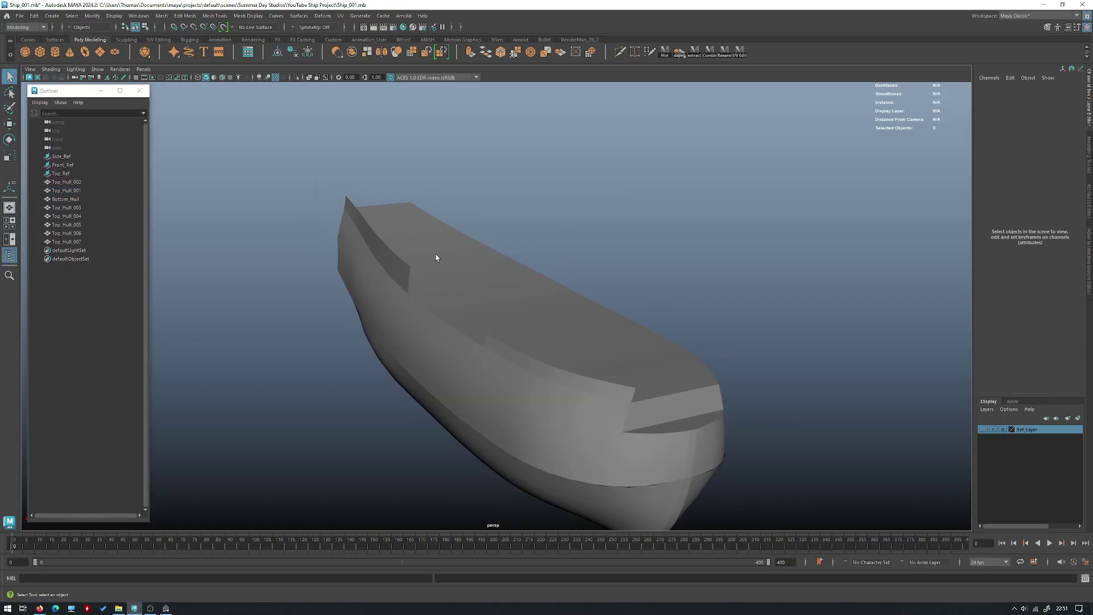
Select the upper hull mesh and examine its edge flow between the forward and aft bulwark strips
left_click_drag(435, 254, 428, 322, "alt")
left_click(428, 322)
right_click_drag(428, 322, 541, 345, "alt")
left_click(583, 346)
key("f")
right_click_drag(712, 351, 415, 276, "alt")
left_click_drag(414, 275, 460, 187, "alt")
right_click_drag(527, 234, 566, 225)
left_click_drag(566, 224, 596, 264, "alt")
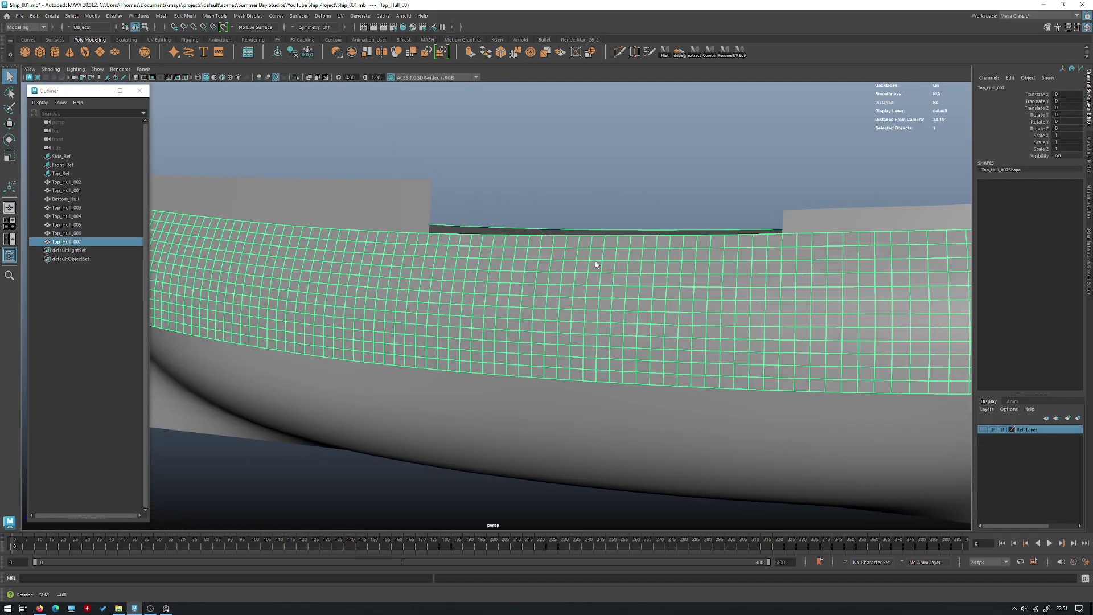
right_click_drag(596, 264, 656, 336, "alt")
left_click_drag(657, 336, 544, 317, "alt")
right_click_drag(544, 317, 490, 345, "alt")
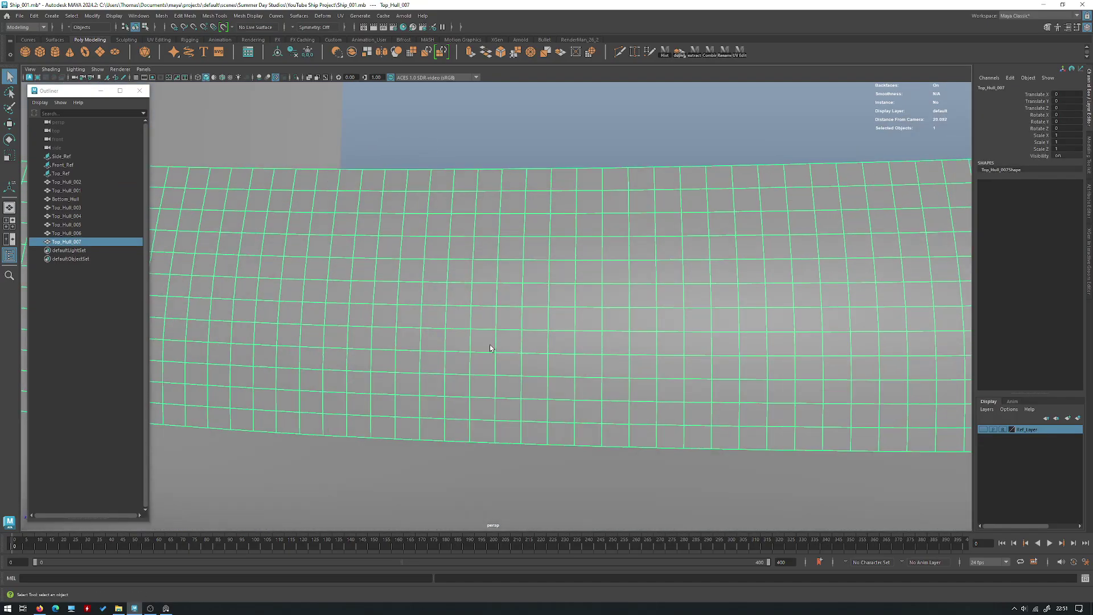
Switch the upper hull mesh to component mode and check its grid spacing amidships
left_click_drag(490, 348, 474, 357, "alt")
right_click_drag(450, 235, 449, 255)
mouse_move(468, 330)
left_mouse_down("shift")
mouse_move(510, 288)
mouse_move(494, 296)
mouse_move(510, 296)
left_mouse_up("shift")
right_click_drag(510, 297, 382, 270, "alt")
left_click_drag(546, 282, 512, 290, "alt")
left_click(585, 186)
left_click_drag(585, 185, 467, 200, "alt")
middle_click_drag(468, 200, 483, 209, "alt")
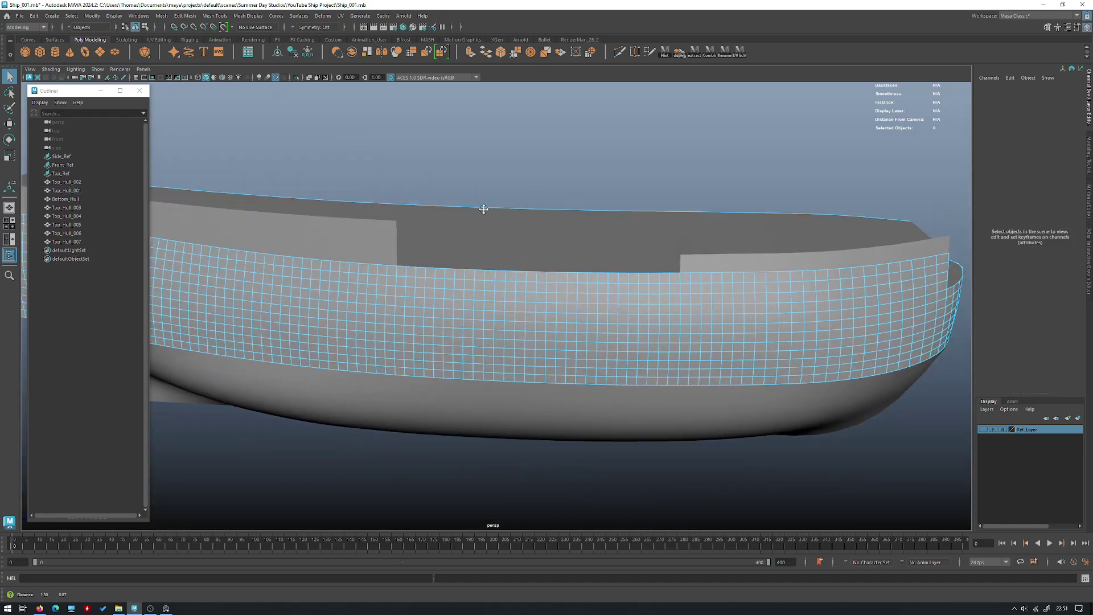
Select the forward bulwark strip and compare it with the blueprint in the wireframe top view, with Ref_Layer shown
right_click_drag(483, 209, 544, 266, "alt")
left_click(615, 291)
left_click(622, 271)
right_click_drag(622, 271, 546, 296, "alt")
left_click_drag(546, 296, 556, 310, "alt")
key("space")
key("space")
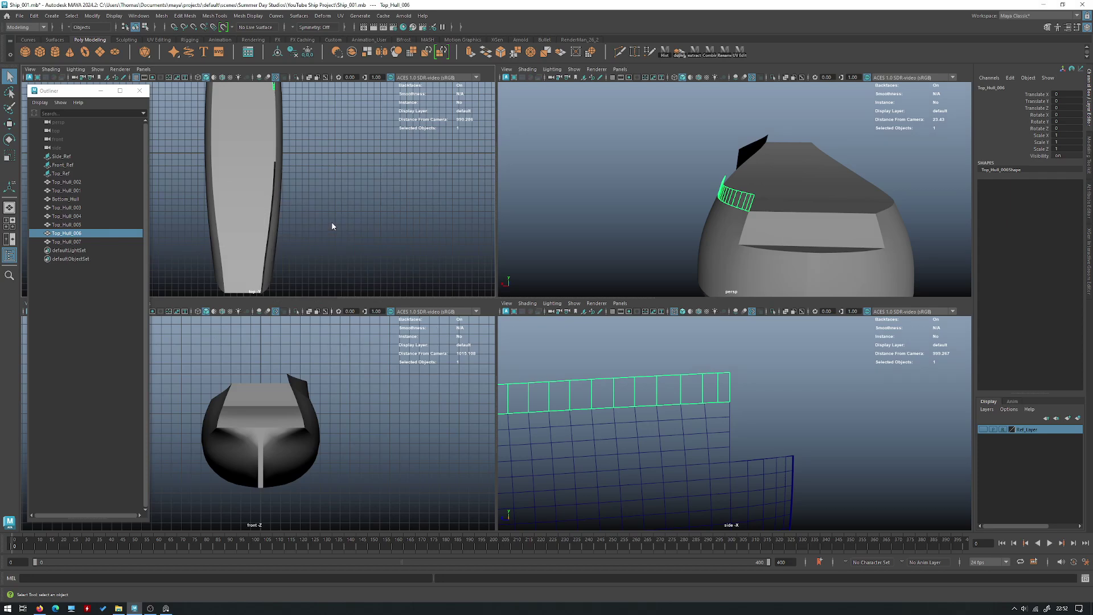
key("space")
key("space")
left_click(983, 429)
scroll(715, 395, "up", 5)
key("4")
middle_click_drag(650, 281, 658, 332, "alt")
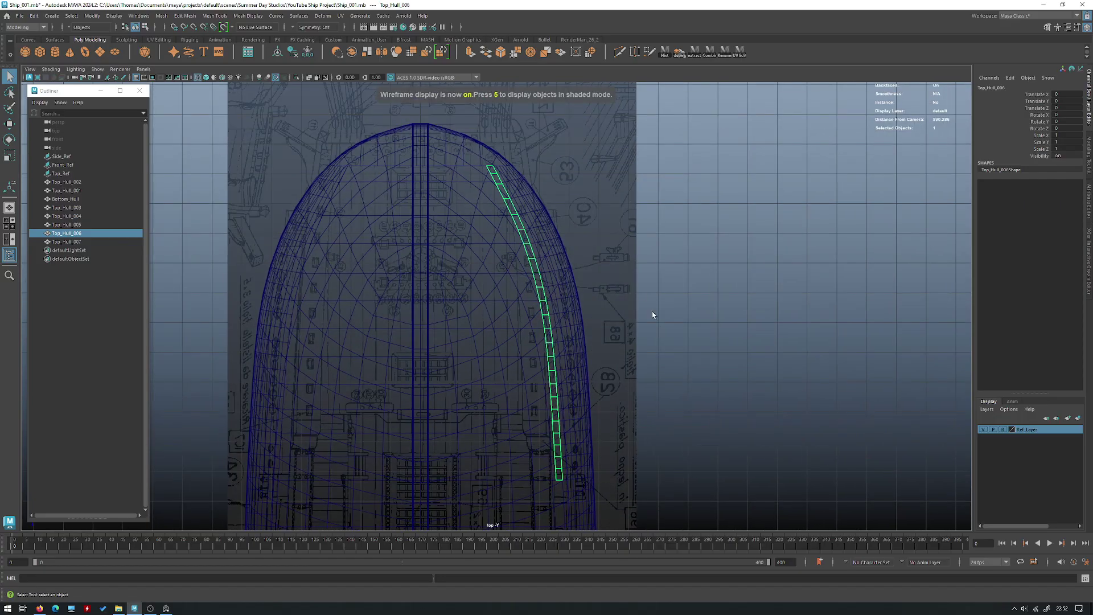
scroll(682, 319, "up", 2)
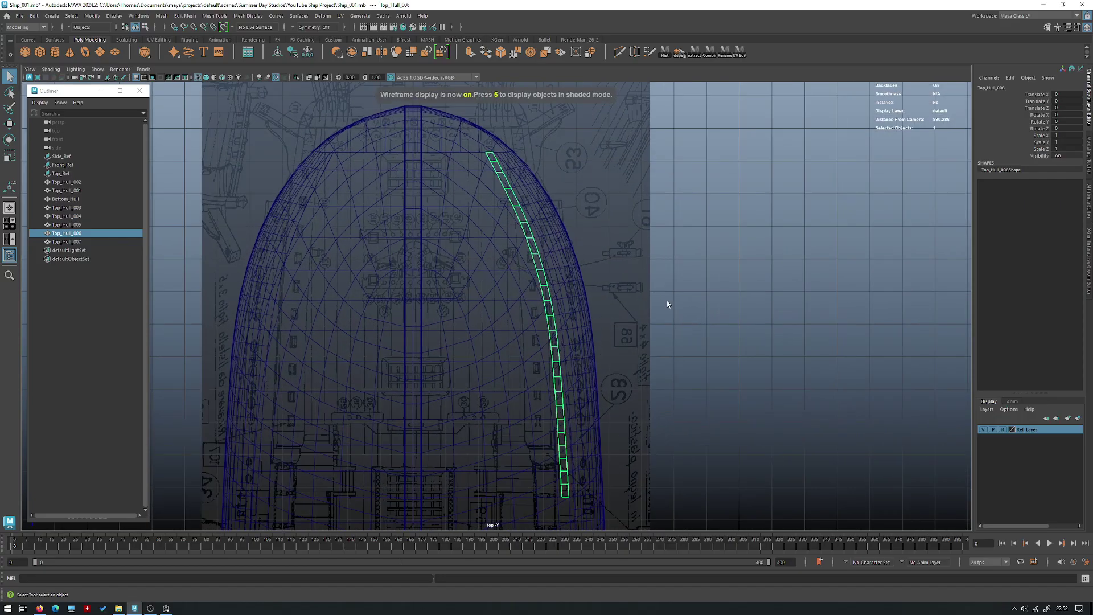
Return to shaded perspective, hide Ref_Layer and examine the forward bulwark strip along the deck edge
key("5")
key("space")
key("space")
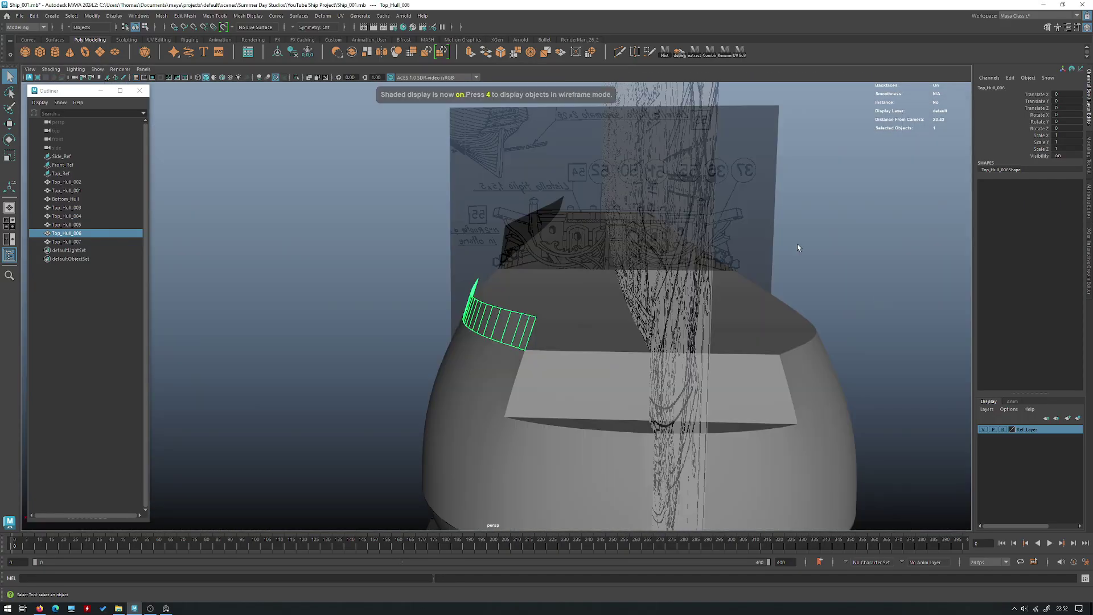
left_click(982, 429)
scroll(451, 268, "down", 5)
left_click_drag(451, 268, 639, 383, "alt")
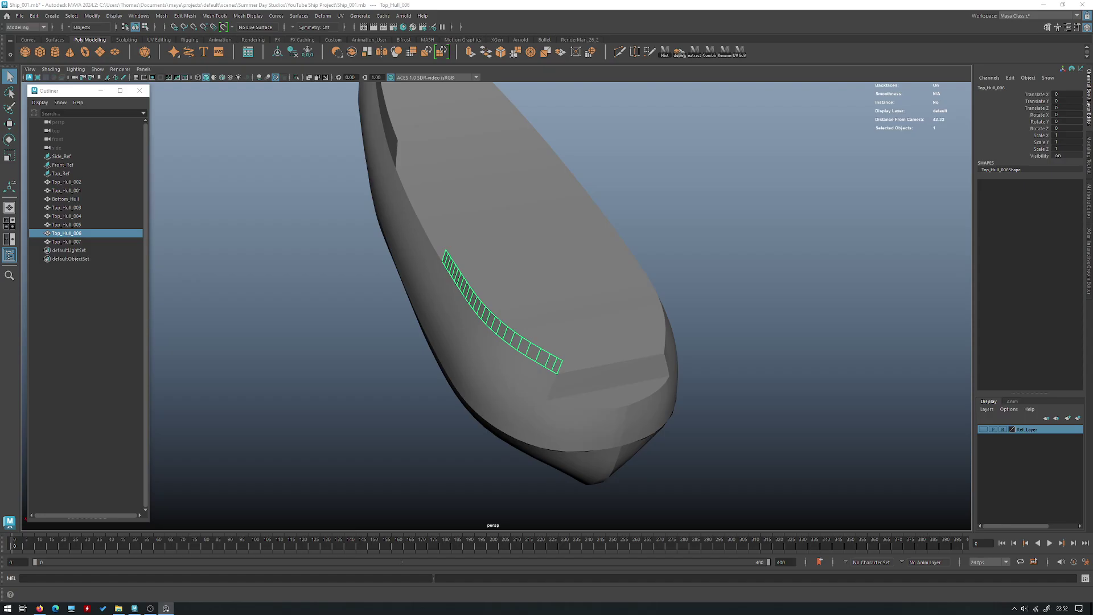
left_click_drag(505, 241, 1021, 401, "alt")
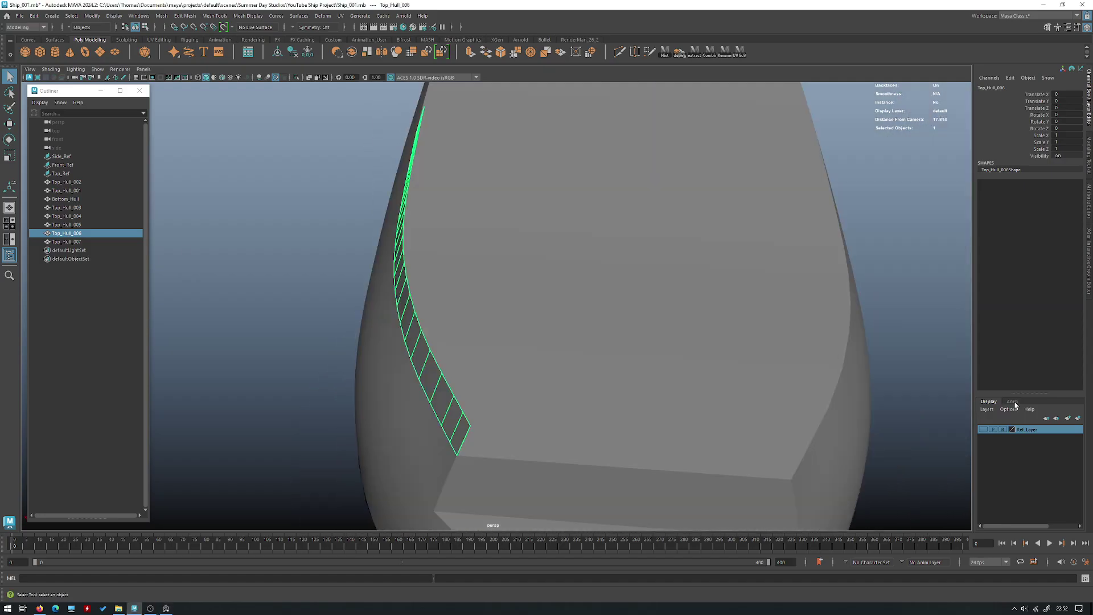
Show Ref_Layer to compare the bow and bulwark with the blueprints in perspective, and hide it again
left_click(984, 430)
scroll(651, 336, "down", 5)
left_click_drag(651, 335, 779, 282, "alt")
scroll(505, 285, "down", 4)
left_click_drag(512, 330, 825, 364, "alt")
scroll(652, 361, "up", 4)
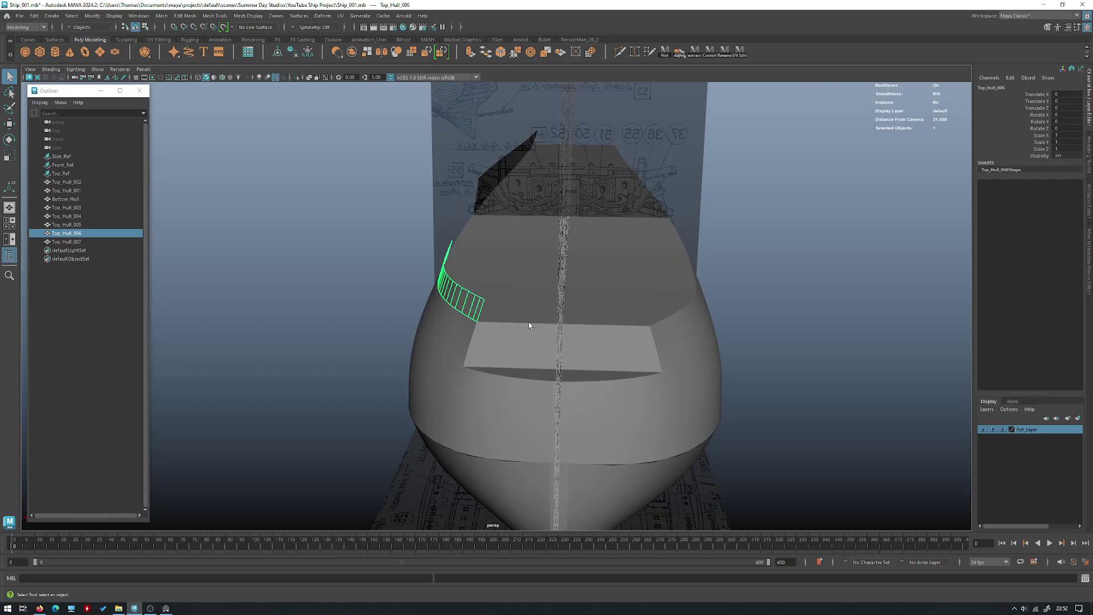
left_click(982, 430)
left_click_drag(617, 298, 506, 420, "alt")
left_click(467, 479)
left_click(711, 312)
left_click_drag(712, 312, 427, 271, "alt")
left_click(556, 330)
left_click(581, 227)
Extrude the forward bulwark strip's faces and move them sideways toward the deck centre to give the strip thickness
left_click(426, 271)
scroll(448, 206, "up", 5)
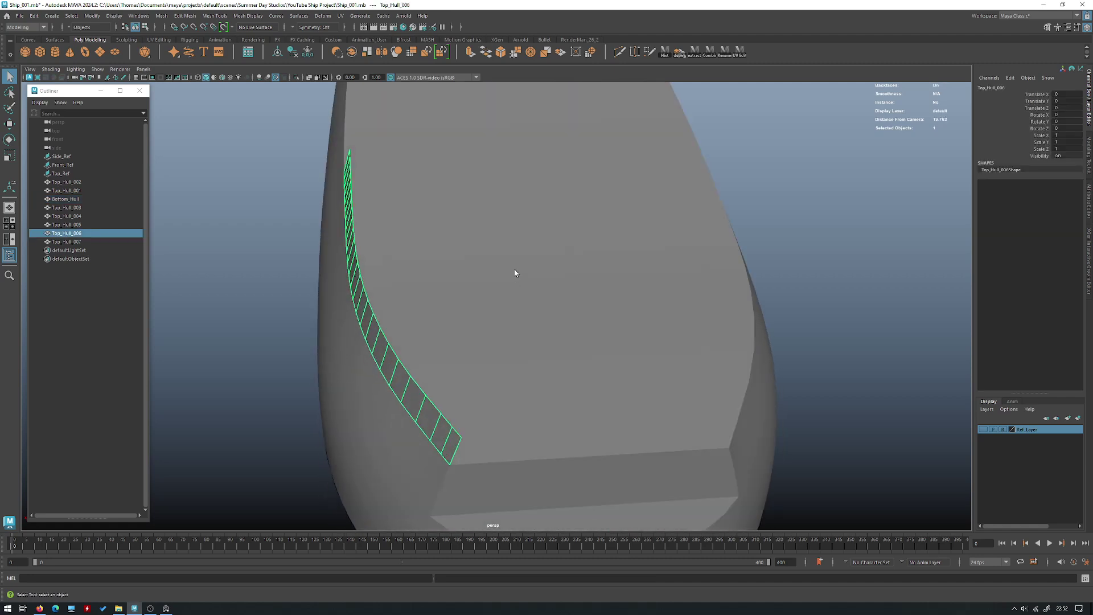
right_click(509, 236, "shift")
right_click(500, 125, "shift")
left_click(506, 148)
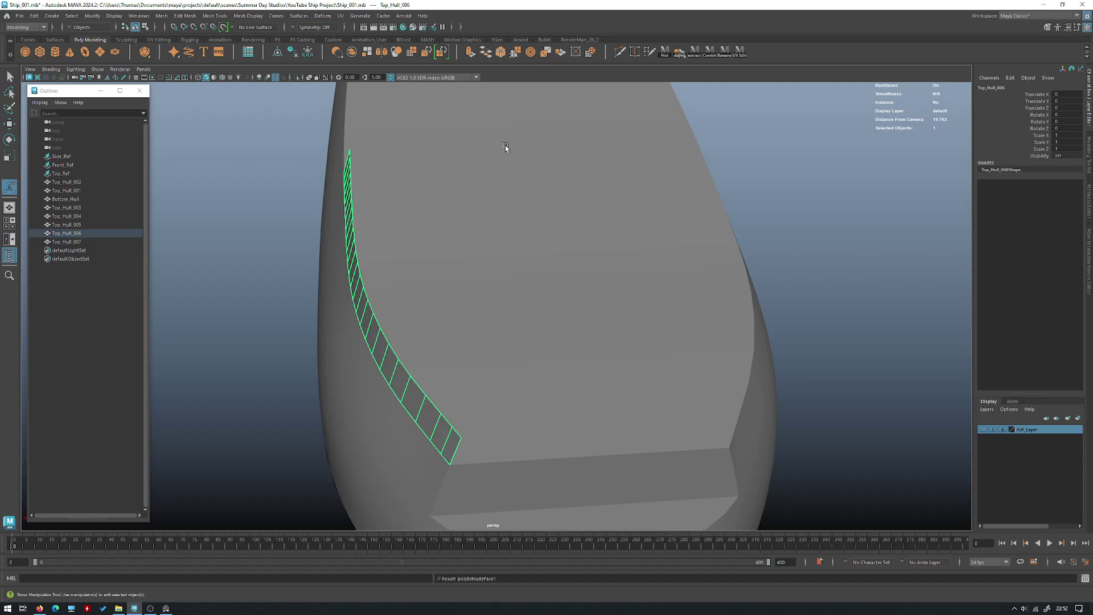
mouse_move(471, 205)
left_mouse_down("alt")
mouse_move(459, 166)
mouse_move(479, 212)
left_mouse_up("alt")
key("w")
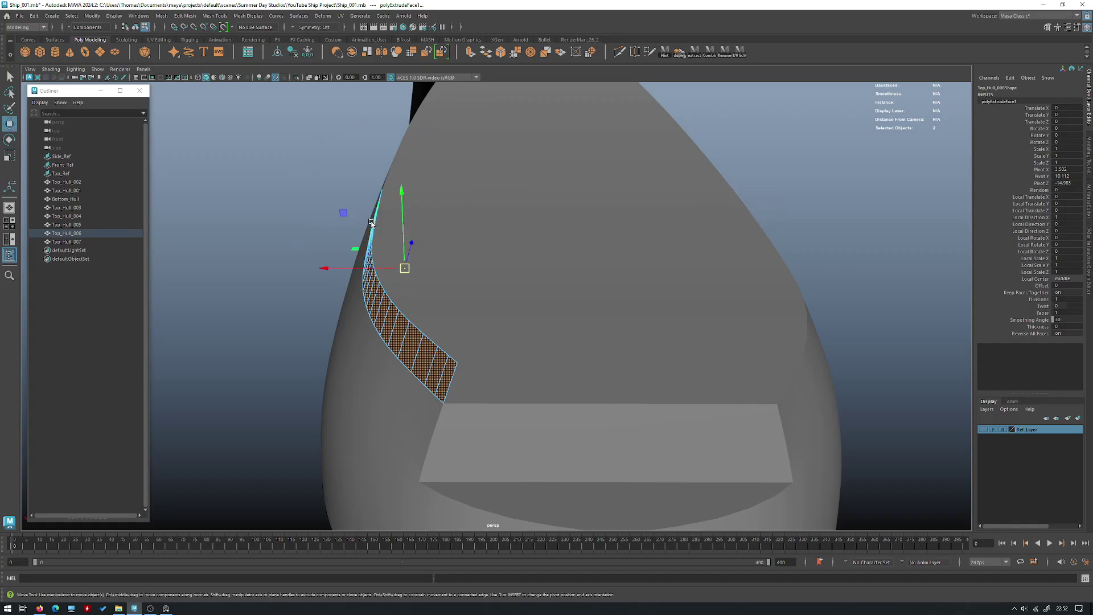
left_click_drag(368, 267, 381, 268)
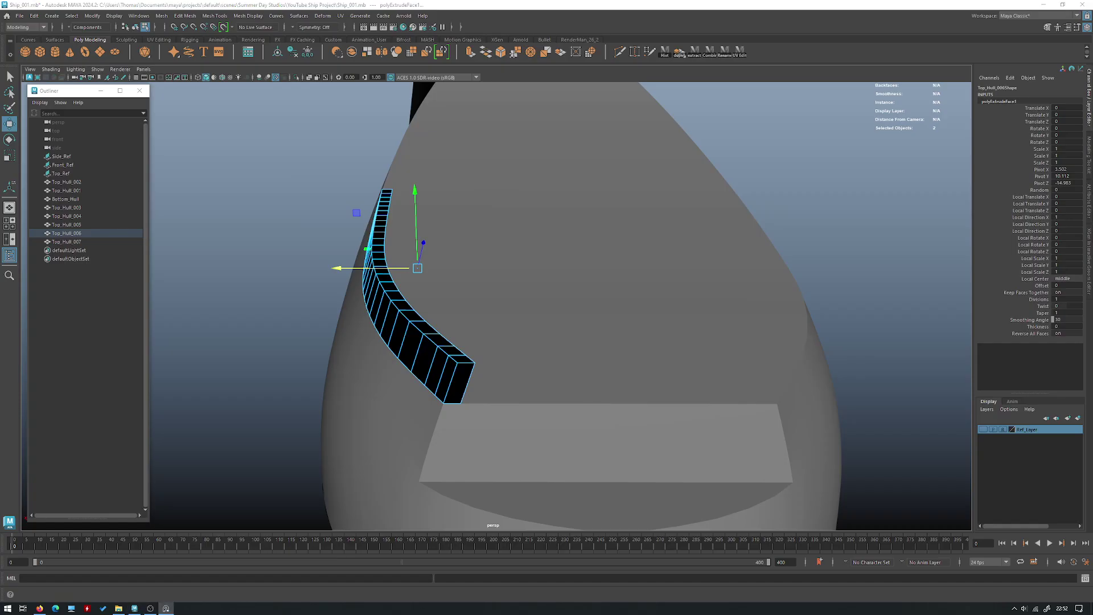
left_click_drag(361, 264, 377, 266)
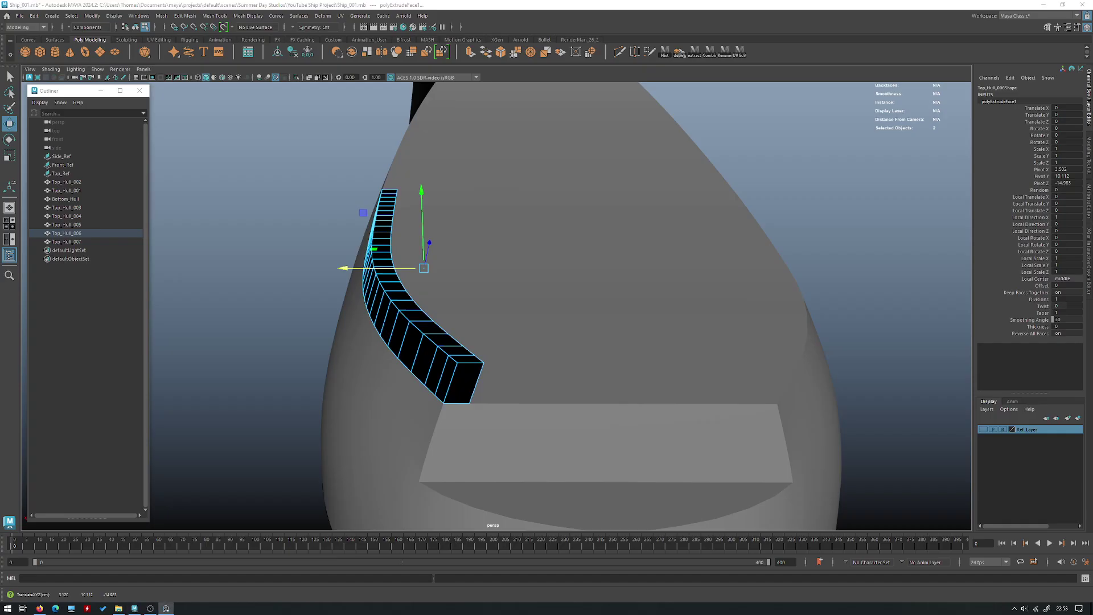
Return the forward bulwark to object mode and reverse its normals
left_click_drag(536, 219, 596, 306, "alt")
right_click_drag(596, 306, 665, 232)
left_click_drag(665, 232, 494, 259, "alt")
key("space")
left_click(478, 274)
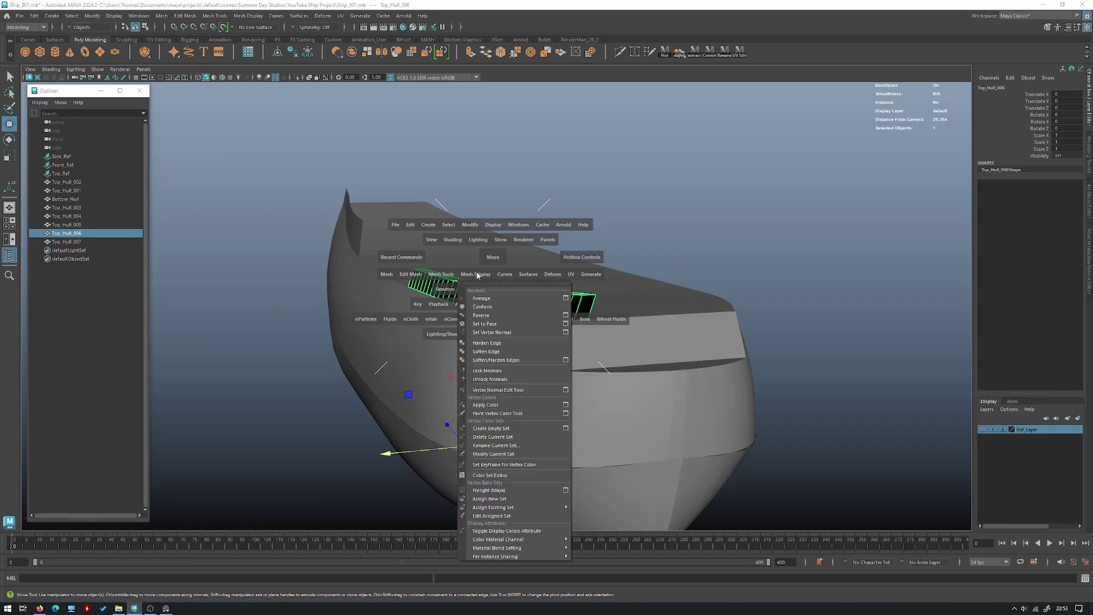
left_click(482, 314)
Show Ref_Layer in the side view and delete the forward bulwark's two aftmost segments to match the blueprint
right_click_drag(549, 238, 622, 207)
left_click_drag(622, 207, 501, 229, "alt")
left_click(533, 293)
key("space")
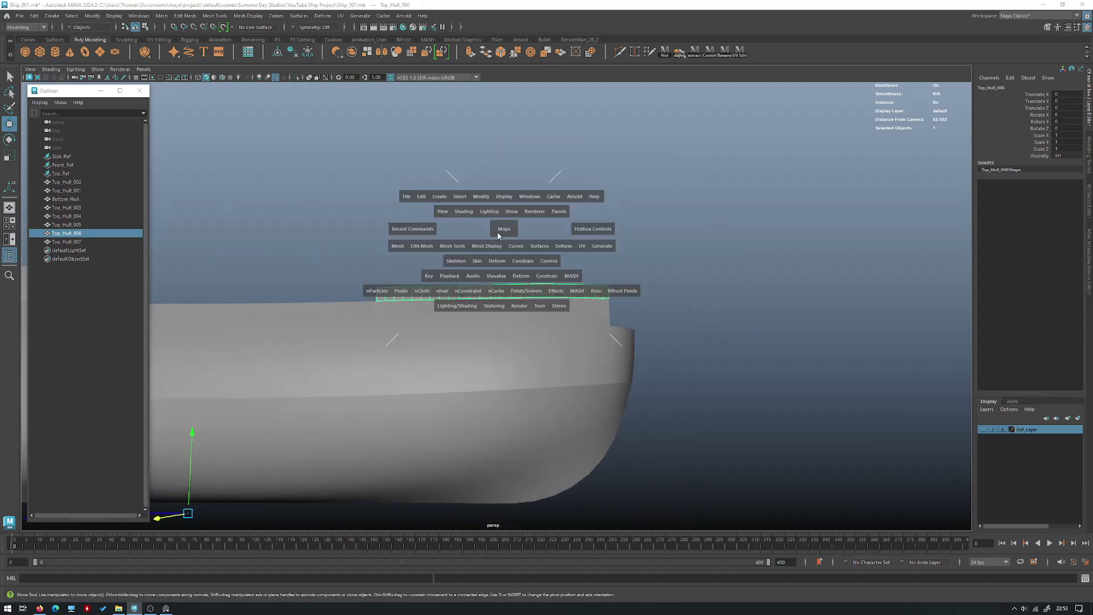
key("space")
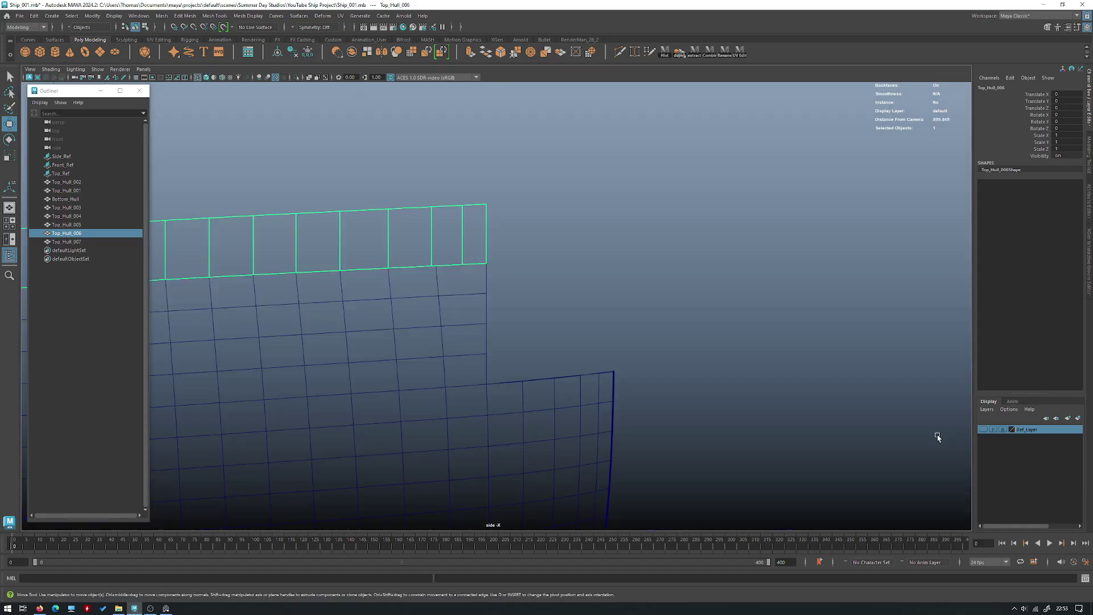
left_click(984, 429)
scroll(579, 342, "up", 5)
scroll(579, 342, "up", 4)
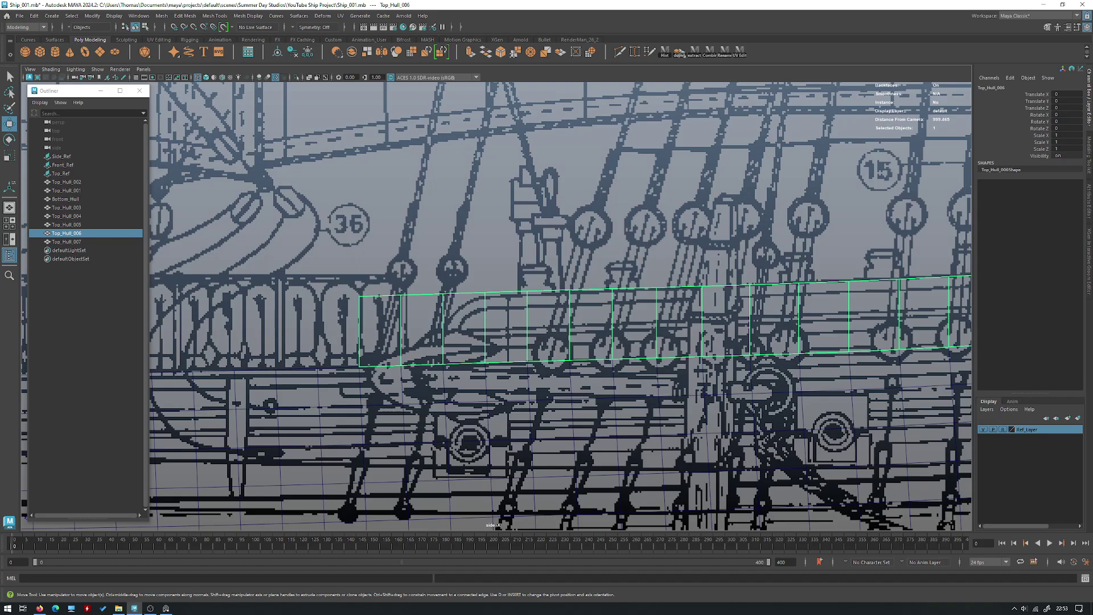
right_click_drag(439, 358, 439, 379)
left_click_drag(444, 407, 318, 259)
key("Delete")
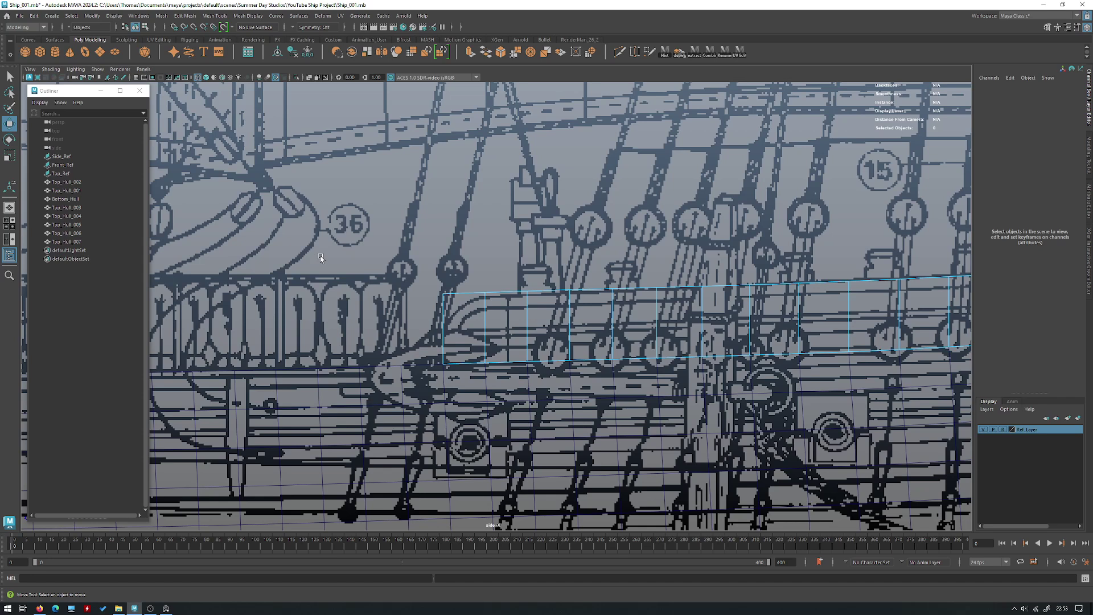
Select the open border at the forward bulwark's aft end and fill the hole
key("space")
key("space")
scroll(489, 296, "up", 3)
left_click(421, 299)
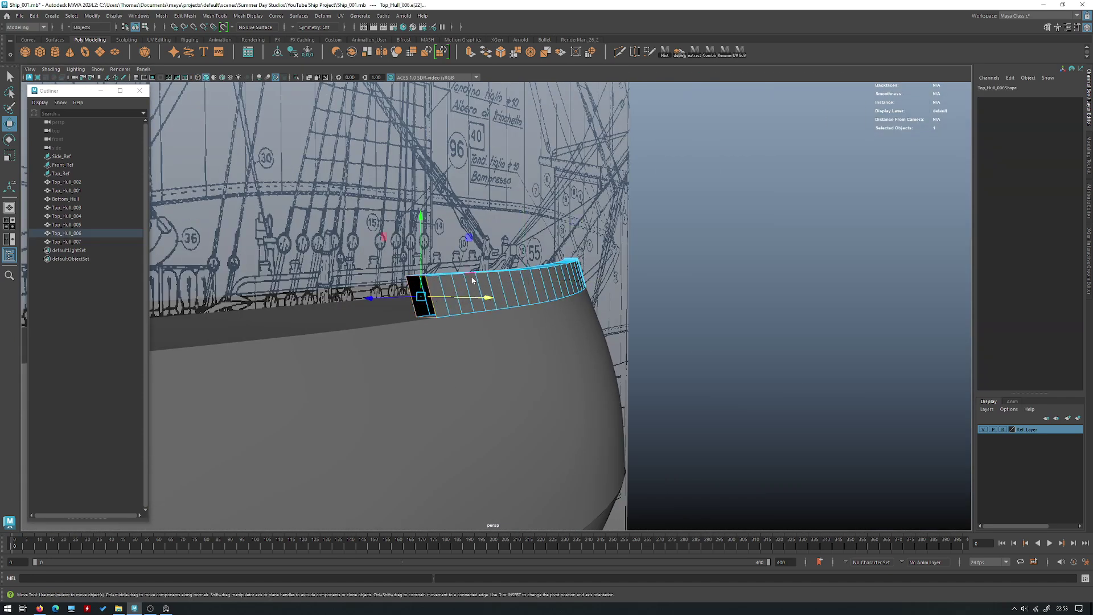
right_click_drag(471, 276, 473, 317, "shift")
left_click(459, 389)
Bevel the top edge of the forward bulwark's aft end with fraction 1 and 4 segments, matching the blueprint's curve
key("space")
key("space")
right_click(568, 321)
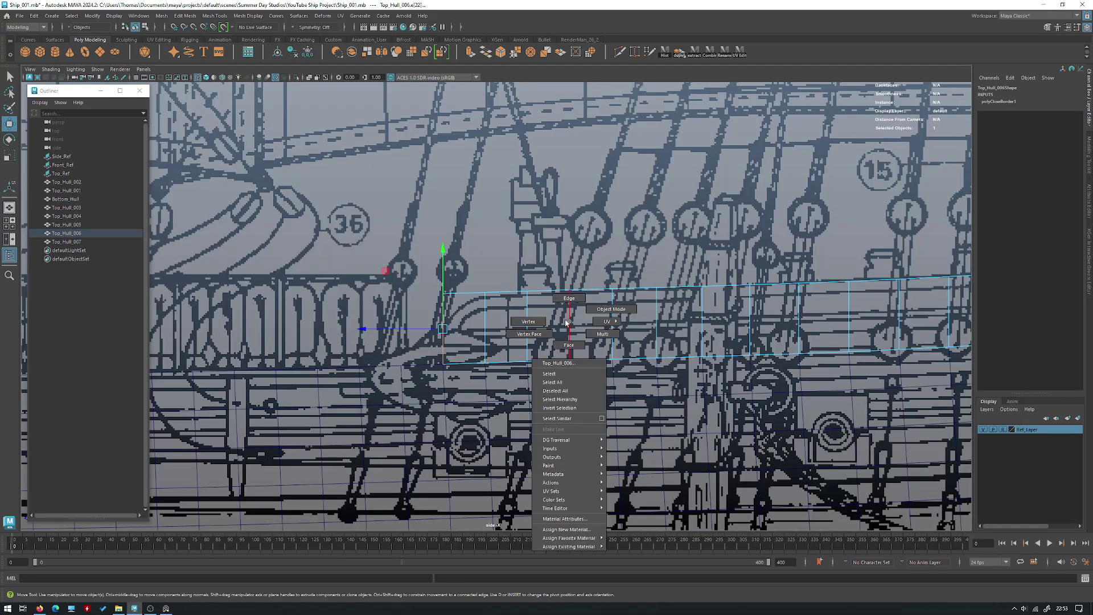
key("space")
key("space")
left_click_drag(380, 357, 421, 363, "alt")
scroll(422, 364, "up", 3)
key("q")
right_click_drag(424, 336, 462, 333, "shift")
left_click_drag(506, 336, 421, 331, "alt")
key("space")
key("space")
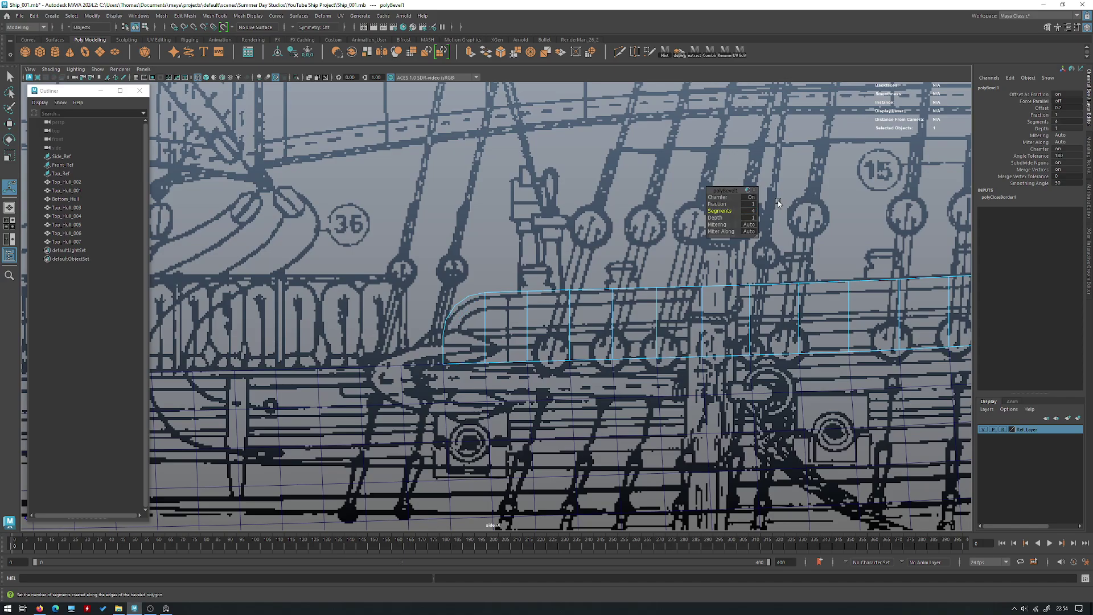
Select the forward bulwark's top vertices in the side view and nudge them slightly toward the blueprint outline
scroll(498, 243, "down", 6)
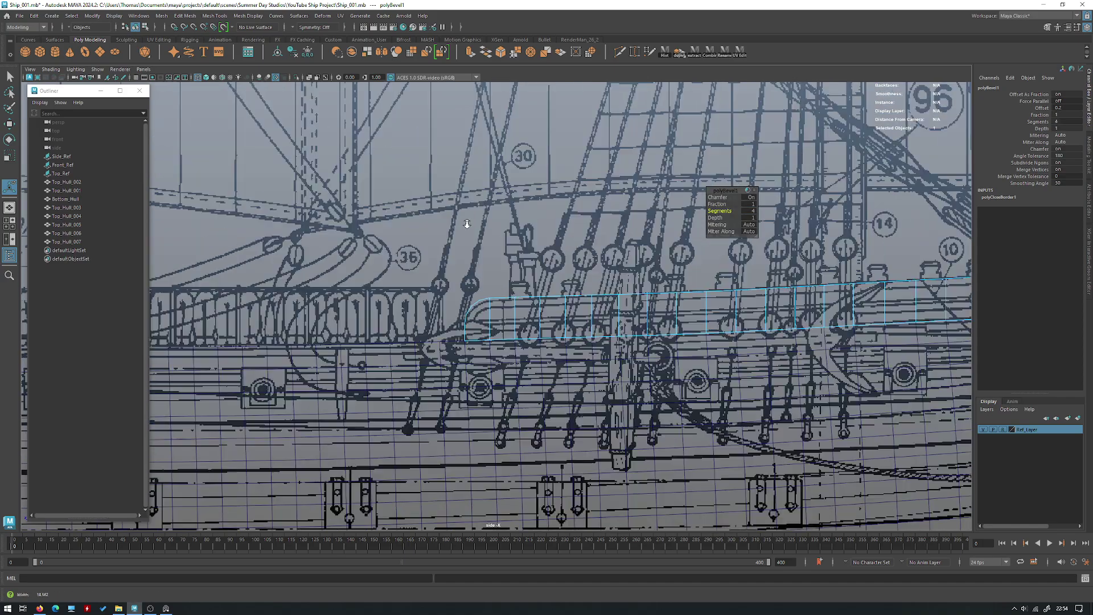
scroll(585, 340, "up", 5)
key("q")
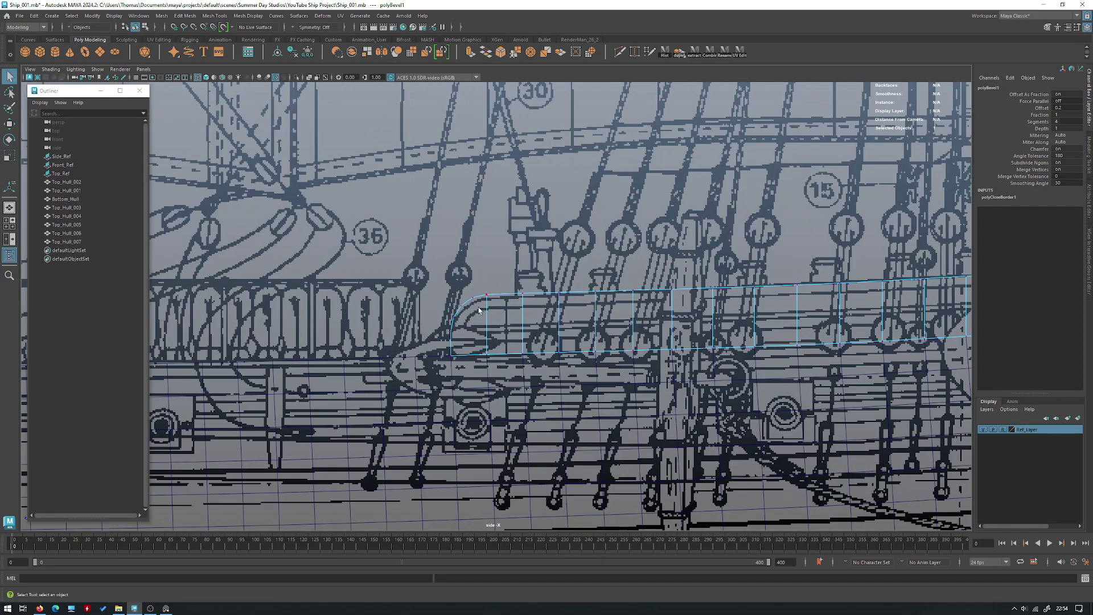
left_click(482, 319)
scroll(482, 319, "down", 5)
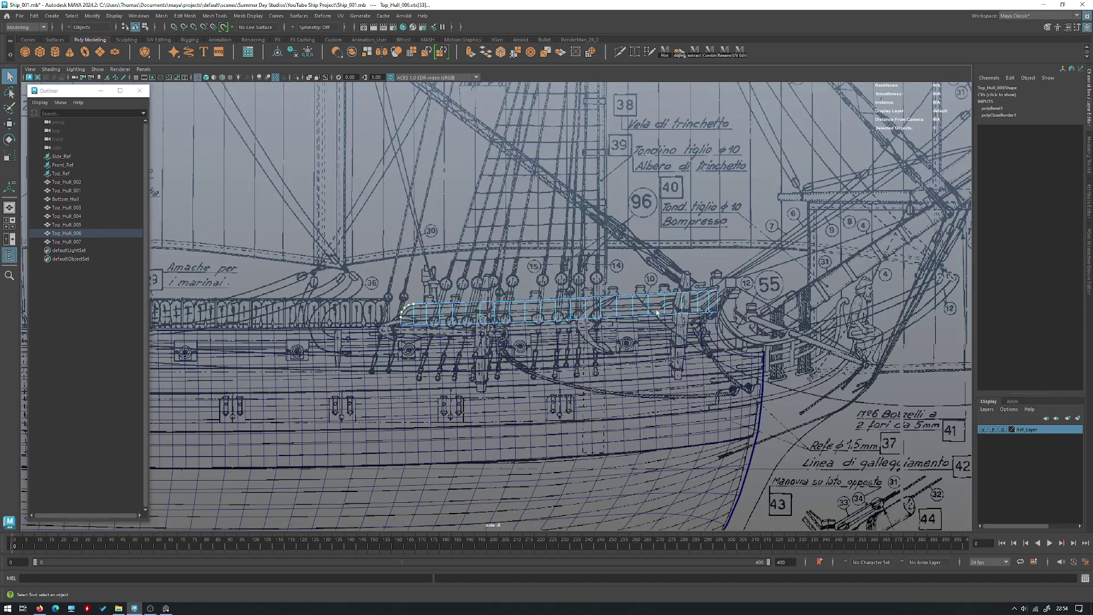
left_click_drag(740, 306, 413, 236)
scroll(490, 302, "up", 3)
key("w")
left_click_drag(632, 270, 634, 270)
Return the forward bulwark to object mode in perspective and delete its construction history
key("space")
key("space")
left_click_drag(561, 238, 631, 254, "alt")
right_click_drag(548, 256, 587, 244)
left_click(506, 233)
left_click(476, 280)
key("alt+shift+d")
left_click_drag(476, 277, 398, 284, "alt")
middle_click_drag(381, 296, 590, 289, "alt")
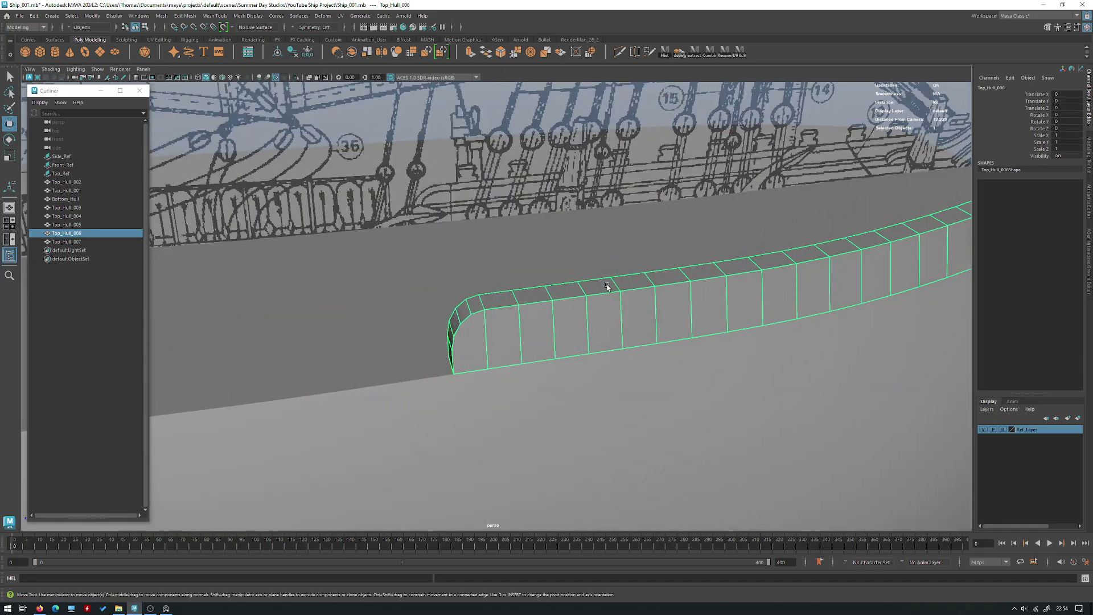
Isolate the forward bulwark to inspect its rounded end and exit isolation
key("ctrl+1")
scroll(512, 312, "up", 3)
key("F9")
left_click(471, 312)
key("ctrl+z")
right_click_drag(517, 295, 397, 187)
left_click(576, 223)
key("ctrl+1")
left_click_drag(375, 199, 562, 221, "alt")
right_click_drag(562, 220, 700, 262, "alt")
left_click_drag(700, 261, 620, 288, "alt")
left_click(612, 282)
Toggle the forward bulwark's visibility in the side view to compare its shape with the blueprint
key("space")
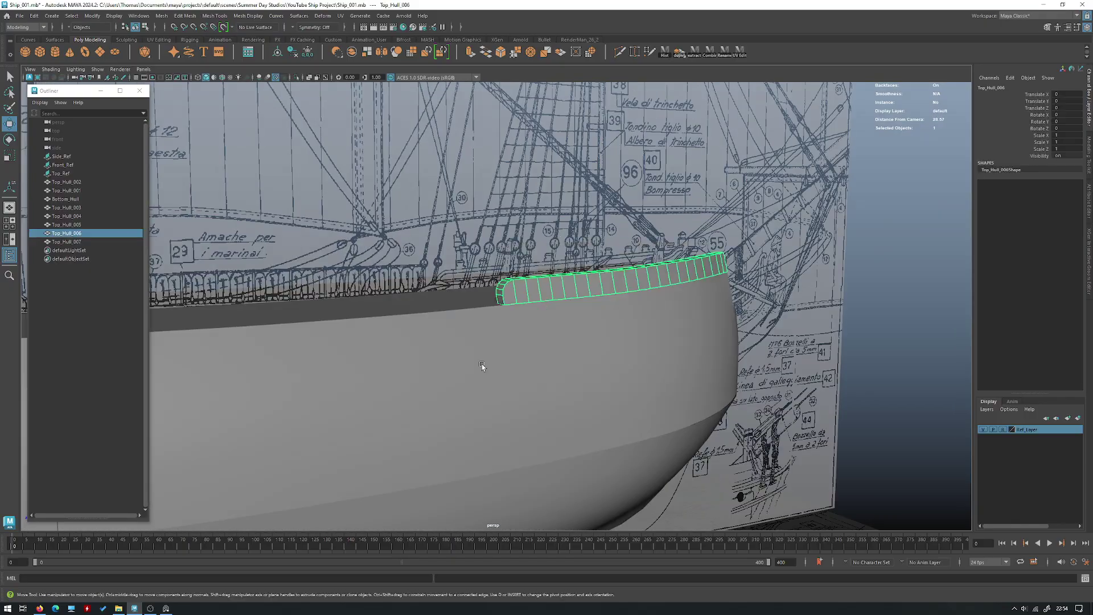
key("space")
right_click_drag(761, 436, 740, 348, "alt")
middle_click_drag(740, 348, 609, 355, "alt")
key("h")
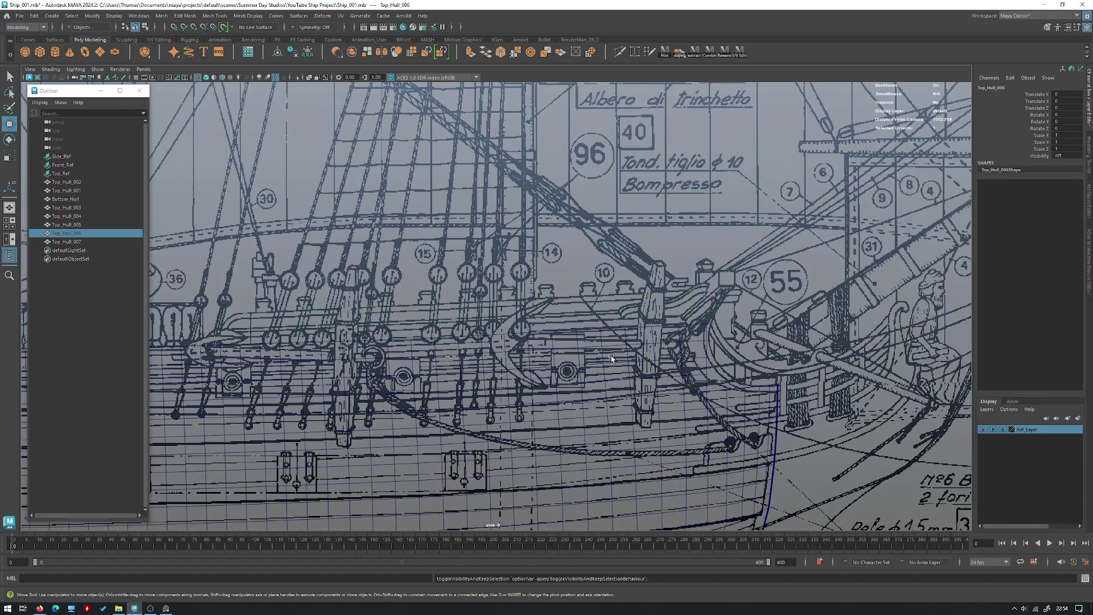
key("h")
key("f")
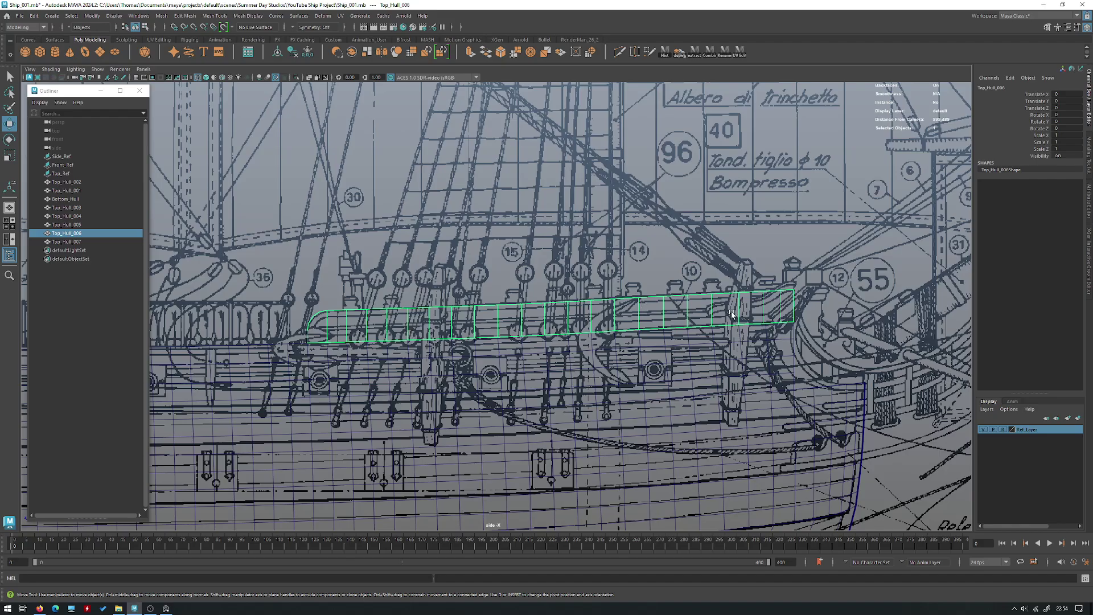
Return to perspective and examine the thickened forward bulwark against the hull
key("space")
key("space")
left_click_drag(661, 243, 705, 296, "alt")
left_click(589, 293)
left_click_drag(589, 293, 512, 319, "alt")
middle_click_drag(731, 327, 646, 306, "alt")
mouse_move(646, 336)
left_mouse_down("alt")
mouse_move(696, 306)
mouse_move(528, 285)
mouse_move(582, 291)
mouse_move(552, 288)
mouse_move(710, 271)
mouse_move(549, 300)
mouse_move(581, 348)
mouse_move(643, 344)
left_mouse_up("alt")
Isolate the forward and aft bulwark pieces, with the aft strip framed for comparison
left_click(662, 284)
left_click(440, 303)
key("f")
left_click_drag(456, 340, 588, 181, "alt")
left_click_drag(431, 201, 527, 230, "alt")
key("ctrl+1")
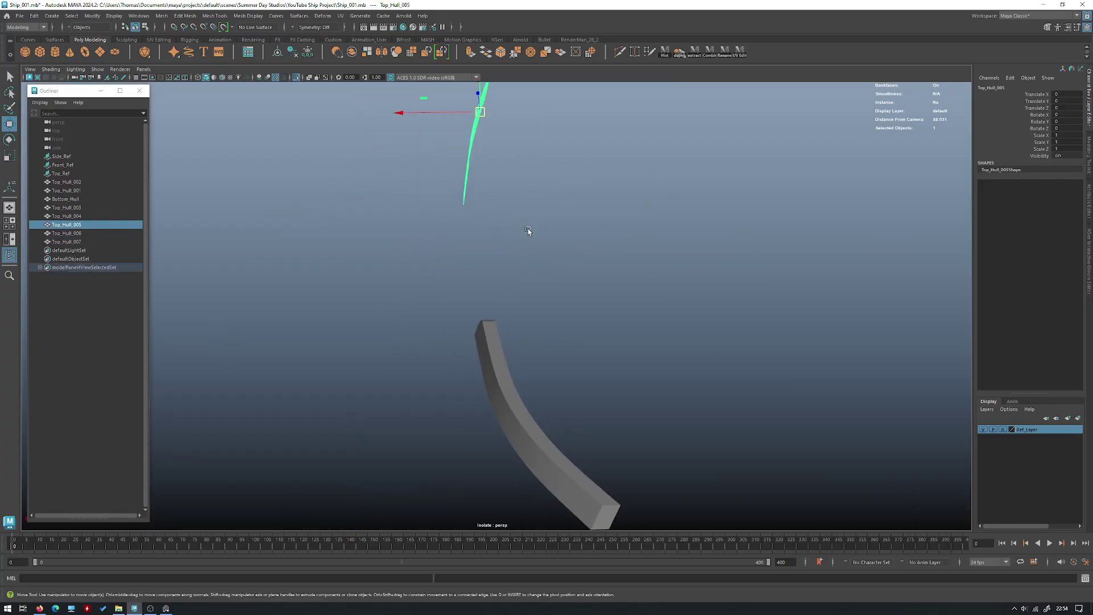
Extrude the aft bulwark strip to give it a thickness comparable to the forward bulwark's
right_click_drag(551, 219, 550, 238, "shift")
left_click_drag(550, 238, 547, 268, "alt")
key("w")
right_click_drag(545, 259, 605, 224)
middle_click_drag(604, 224, 502, 228, "alt")
left_click_drag(632, 354, 589, 259)
Delete the aft bulwark's construction history and exit isolation to show it on the hull
left_click_drag(603, 271, 524, 298, "alt")
key("space")
left_click(620, 261)
left_click(624, 298)
left_click(678, 214)
key("ctrl+1")
scroll(524, 298, "up", 3)
left_click(490, 256)
left_click_drag(489, 255, 532, 251, "alt")
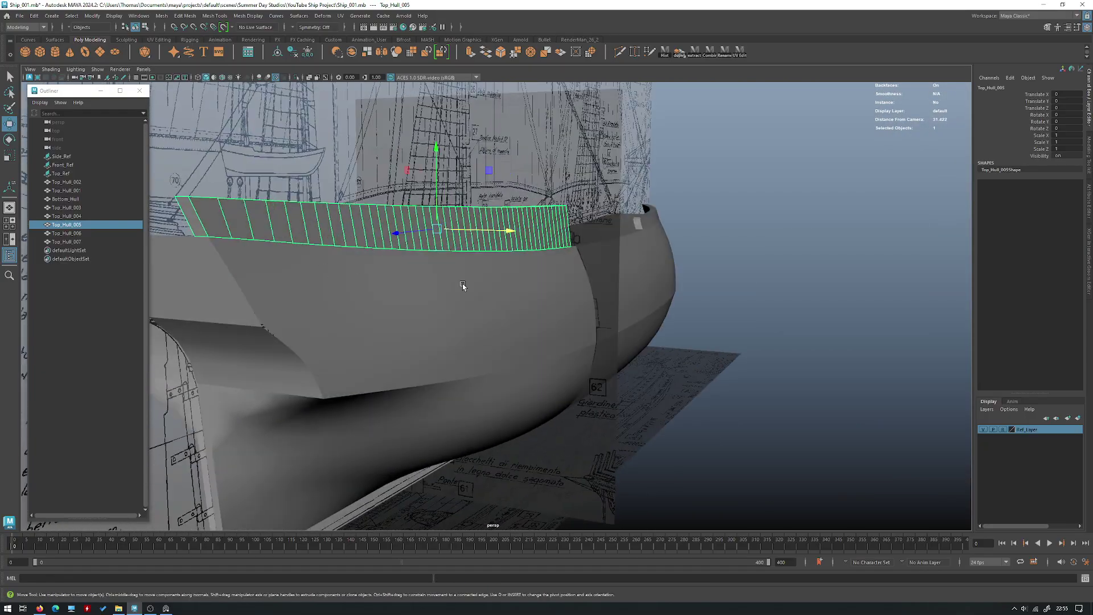
Toggle the aft bulwark's visibility in the side view and compare its forward end with the blueprint
key("space")
key("space")
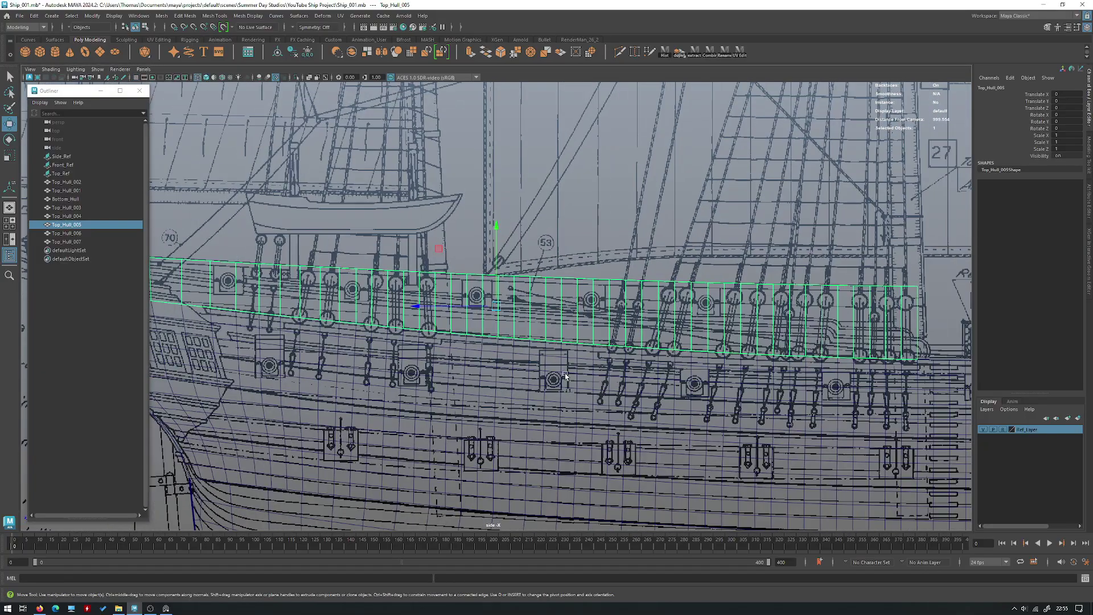
middle_click_drag(686, 341, 393, 326, "alt")
right_click_drag(393, 326, 632, 393, "alt")
middle_click_drag(529, 319, 458, 336, "alt")
right_click_drag(458, 336, 615, 413, "alt")
key("h")
key("h")
middle_click_drag(576, 390, 490, 379, "alt")
right_click_drag(490, 378, 541, 396, "alt")
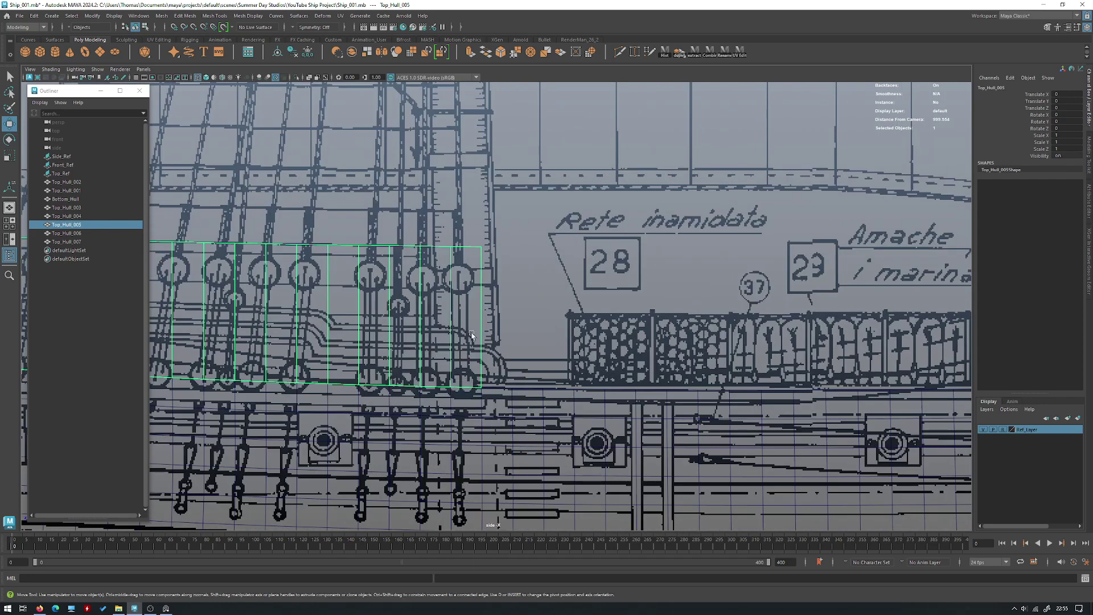
Select the vertices at the aft bulwark's forward end and orient their custom pivot along the strip's bottom edge
right_click_drag(472, 335, 435, 334)
left_click_drag(518, 421, 459, 186)
right_click_drag(433, 342, 472, 370, "alt")
key("d")
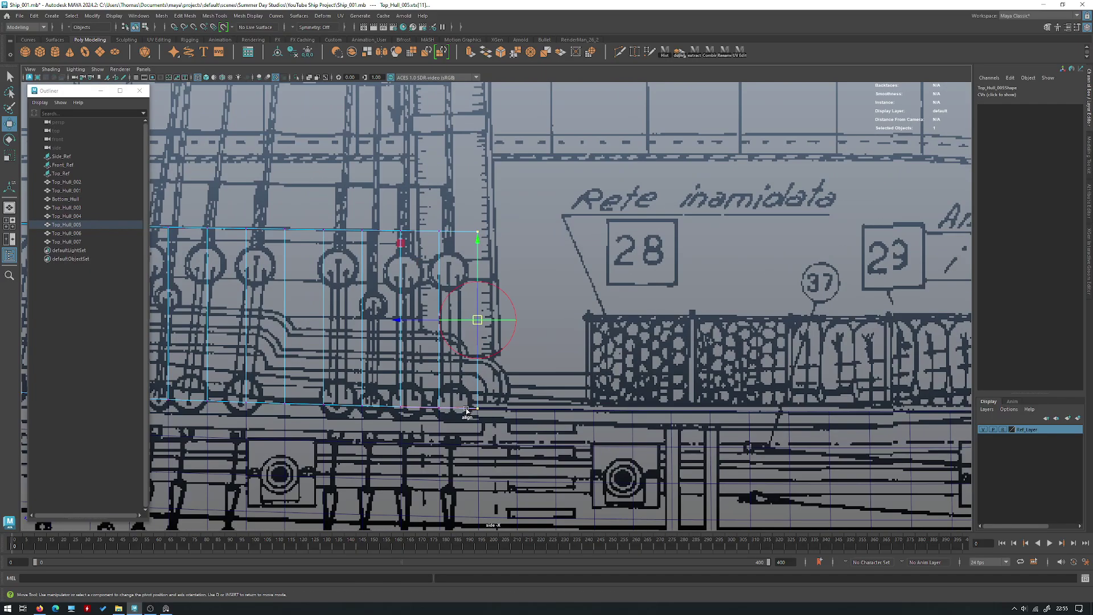
key("d")
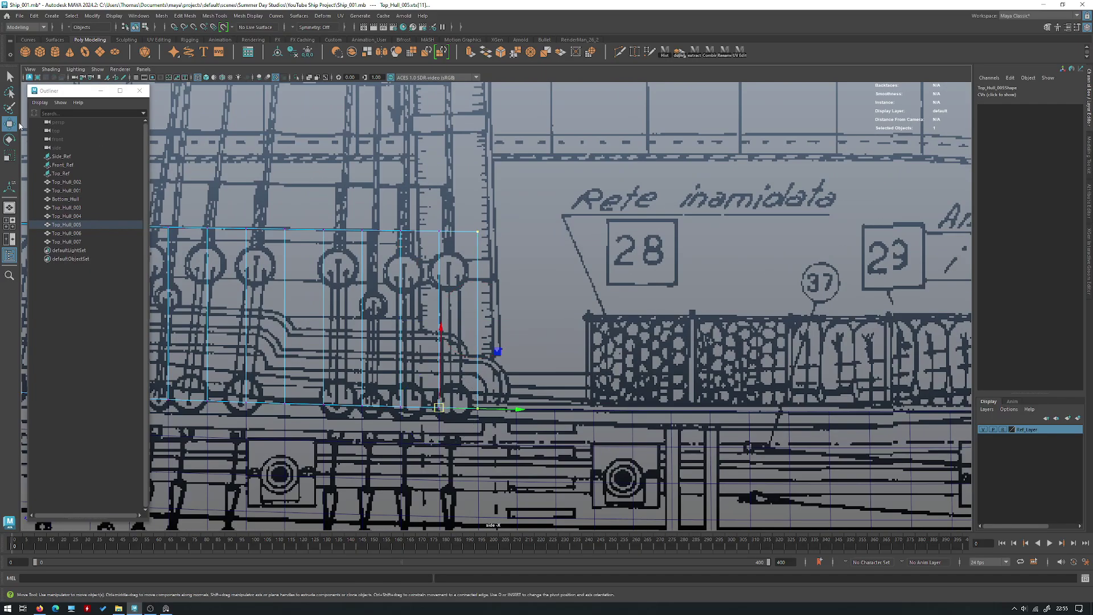
double_click(9, 124)
left_click(243, 147)
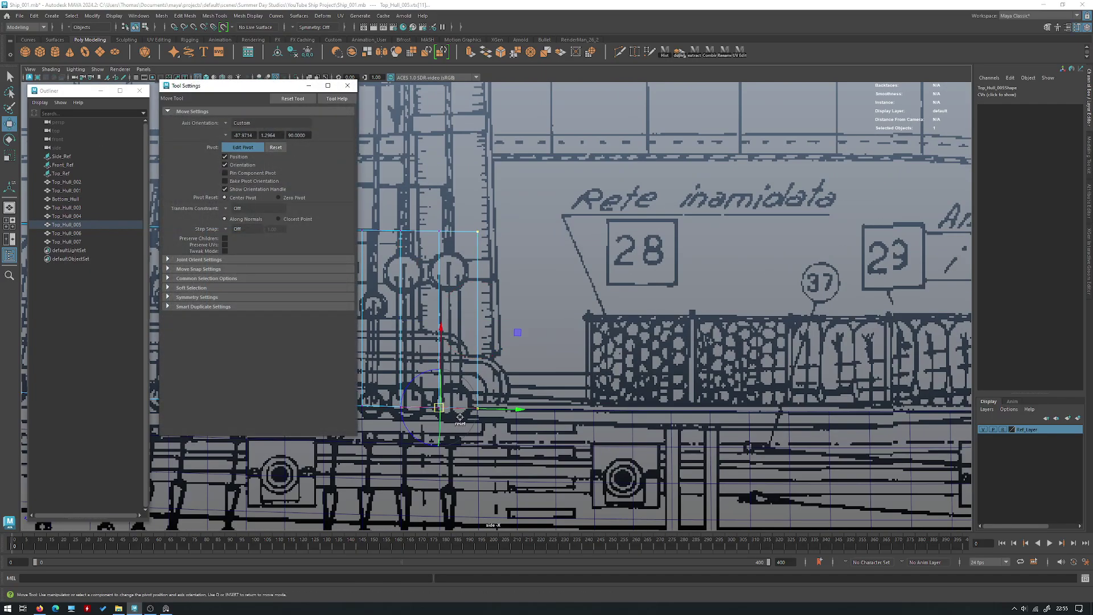
left_click(456, 402)
key("d")
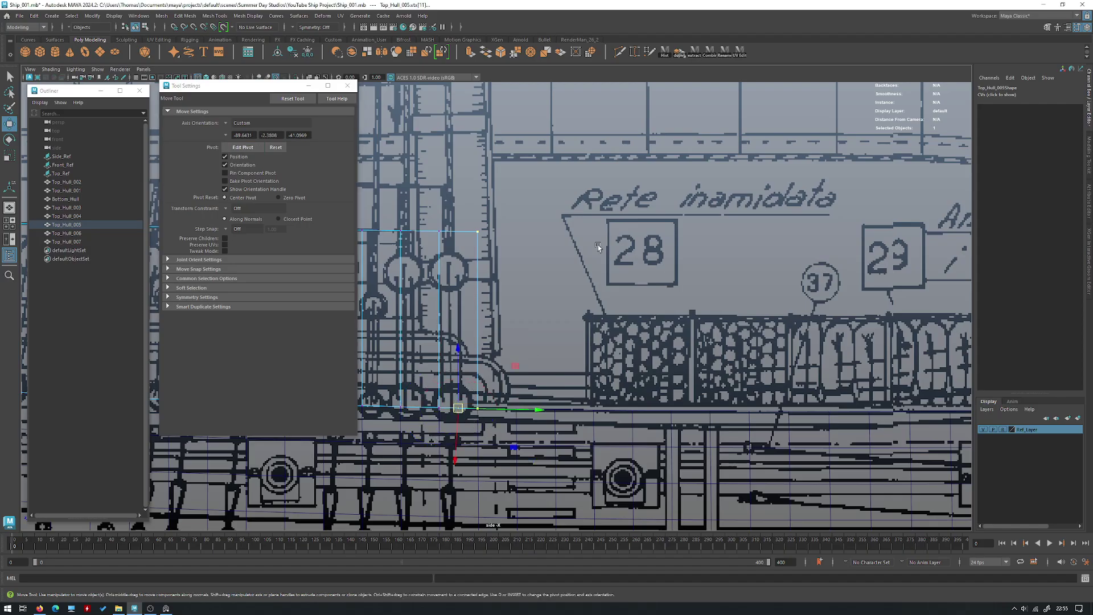
Move the forward end vertices along the bottom edge to extend the aft bulwark toward the blueprint's end line
left_click_drag(514, 405, 545, 409)
right_click_drag(571, 380, 461, 319, "alt")
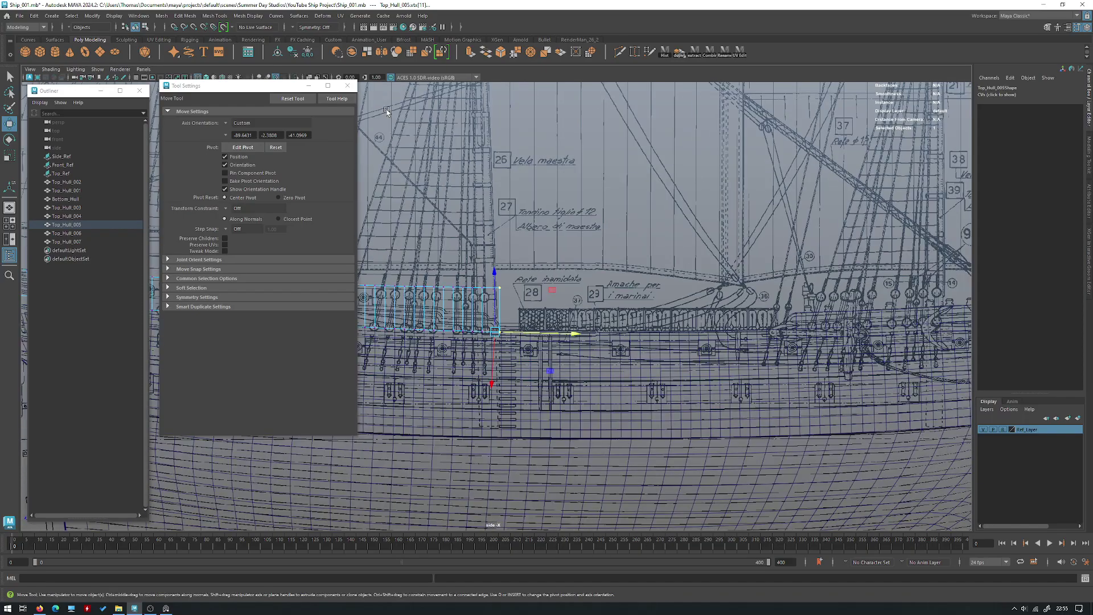
left_click(348, 86)
Slide the vertical edges near the aft bulwark's forward end to even out their spacing
key("space")
key("space")
left_click_drag(620, 222, 429, 334, "alt")
scroll(621, 222, "up", 10)
key("F8")
key("F10")
left_click(400, 263)
mouse_move(467, 261)
left_mouse_down("alt")
mouse_move(483, 298)
mouse_move(441, 297)
mouse_move(479, 273)
left_mouse_up("alt")
left_click_drag(416, 297, 420, 295, "ctrl+shift")
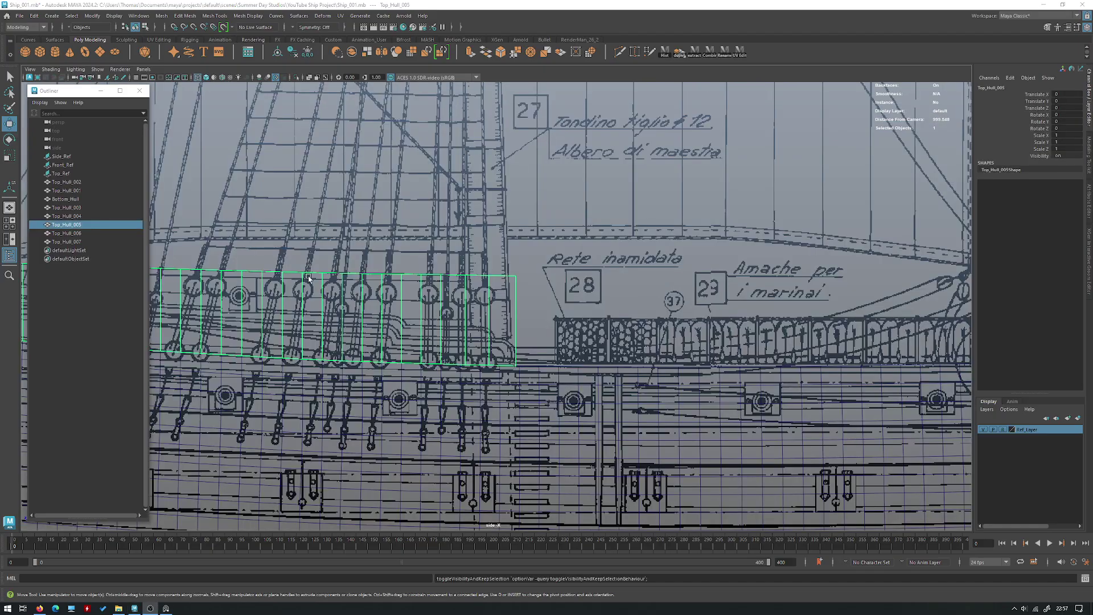
Hide the aft bulwark in the side view and study the blueprint's rounded rail steps at its forward end
right_click_drag(354, 334, 677, 380, "alt")
key("h")
right_click_drag(545, 343, 543, 337, "alt")
middle_click_drag(541, 336, 513, 359, "alt")
right_click_drag(538, 366, 525, 294, "alt")
middle_click_drag(525, 294, 511, 262, "alt")
right_click_drag(512, 262, 563, 391, "alt")
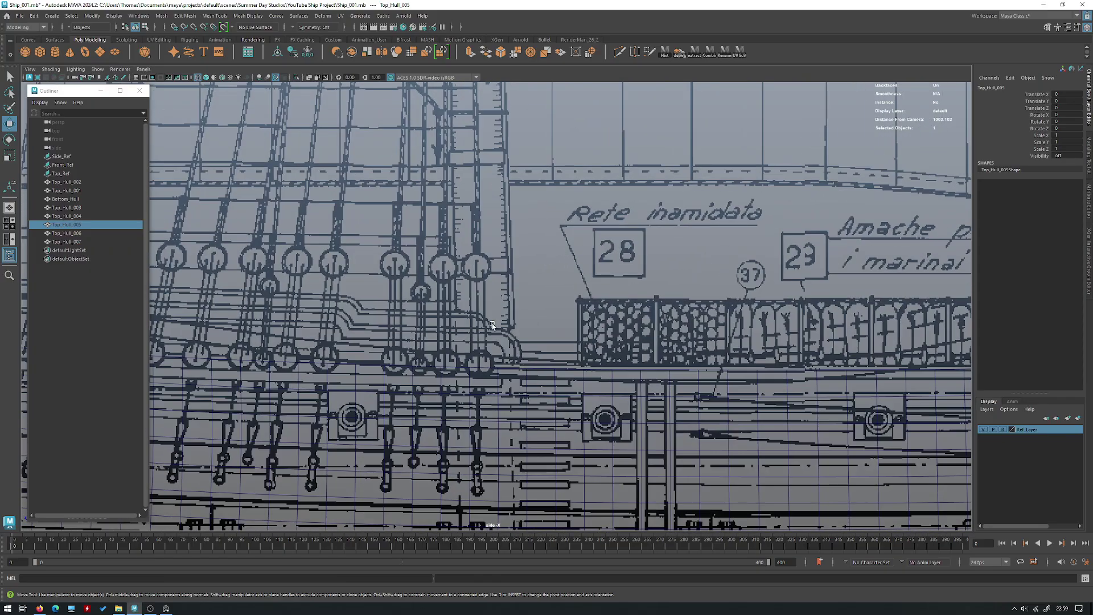
middle_click_drag(453, 300, 596, 353, "alt")
right_click_drag(596, 353, 579, 350, "alt")
middle_click_drag(560, 341, 587, 359, "alt")
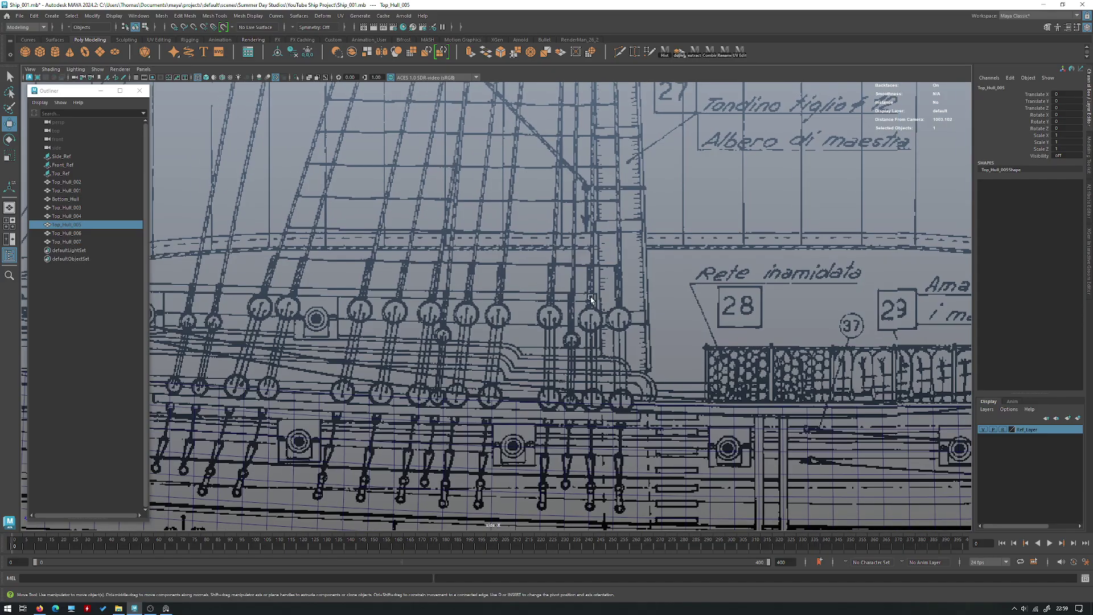
right_click_drag(352, 290, 315, 285, "alt")
middle_click_drag(341, 290, 445, 297, "alt")
right_click_drag(446, 297, 442, 297, "alt")
middle_click_drag(516, 301, 430, 287, "alt")
right_click_drag(535, 313, 573, 327, "alt")
Show the aft bulwark again and align the vertex columns near its forward end with the blueprint's rail steps
key("h")
middle_click_drag(670, 339, 548, 325, "alt")
right_click_drag(548, 325, 556, 349, "alt")
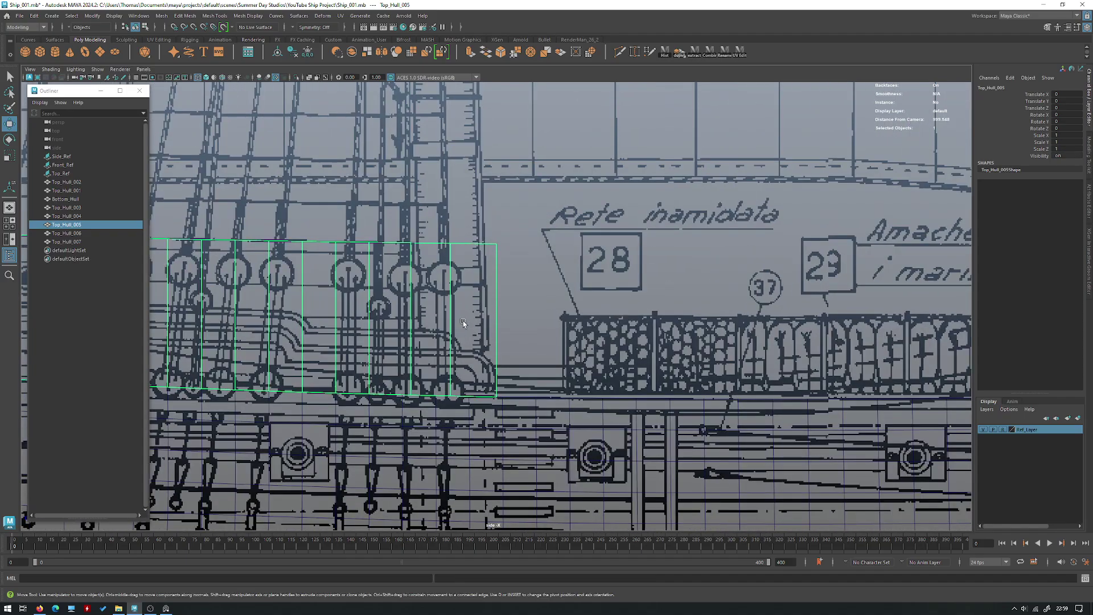
mouse_move(351, 287)
middle_mouse_down("alt")
mouse_move(386, 289)
mouse_move(364, 284)
middle_mouse_up("alt")
right_click_drag(453, 319, 428, 319, "alt")
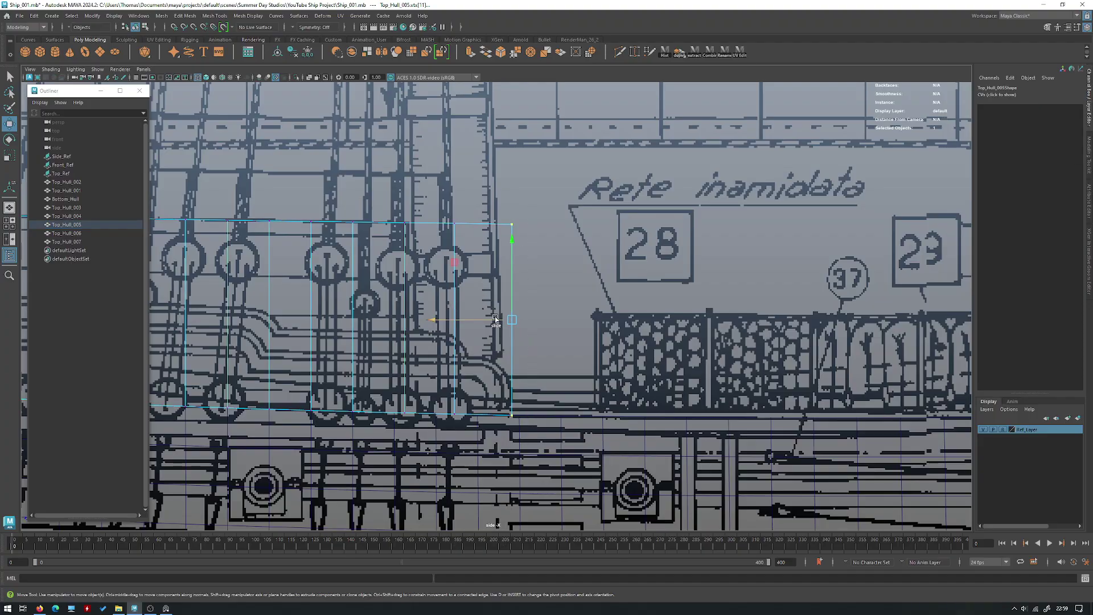
left_click_drag(470, 431, 439, 196)
left_click_drag(431, 320, 442, 320)
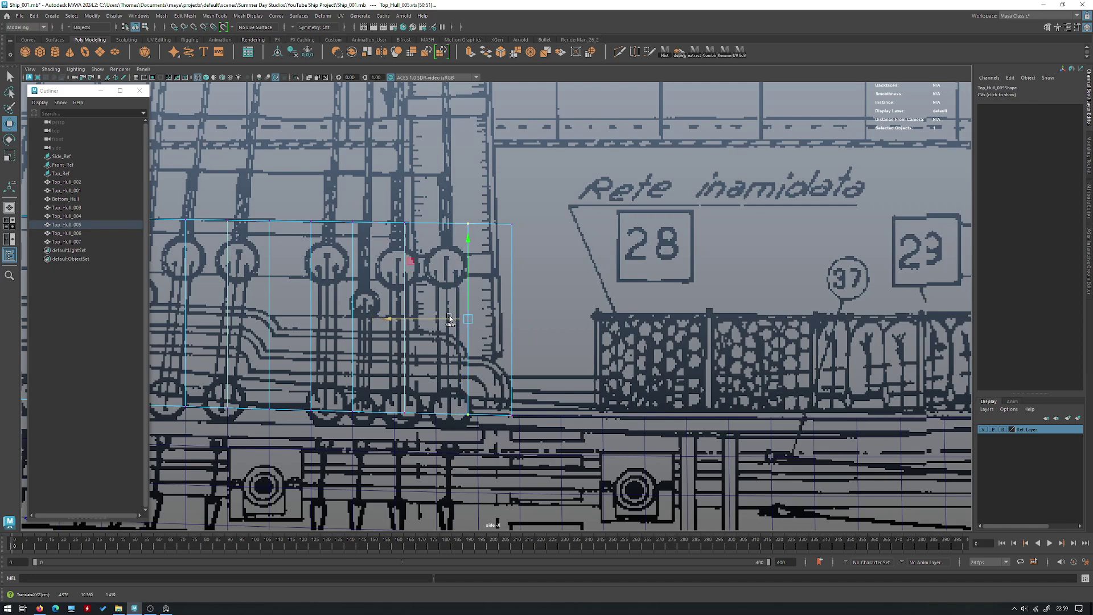
left_click_drag(448, 317, 449, 317)
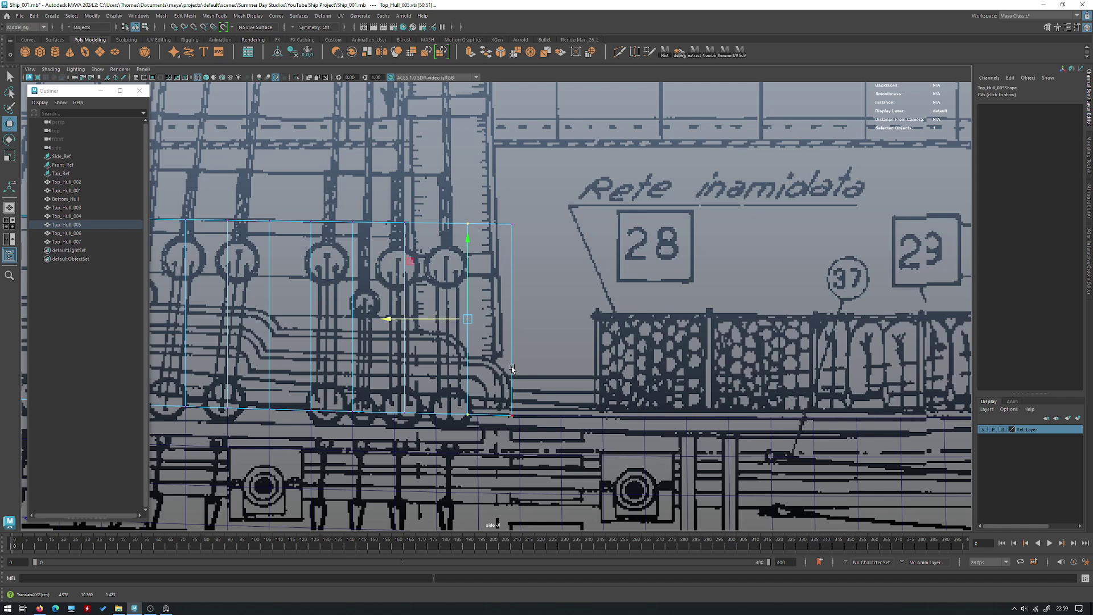
Insert two horizontal edge loops along the aft bulwark at the heights of the blueprint's two rail steps
key("y")
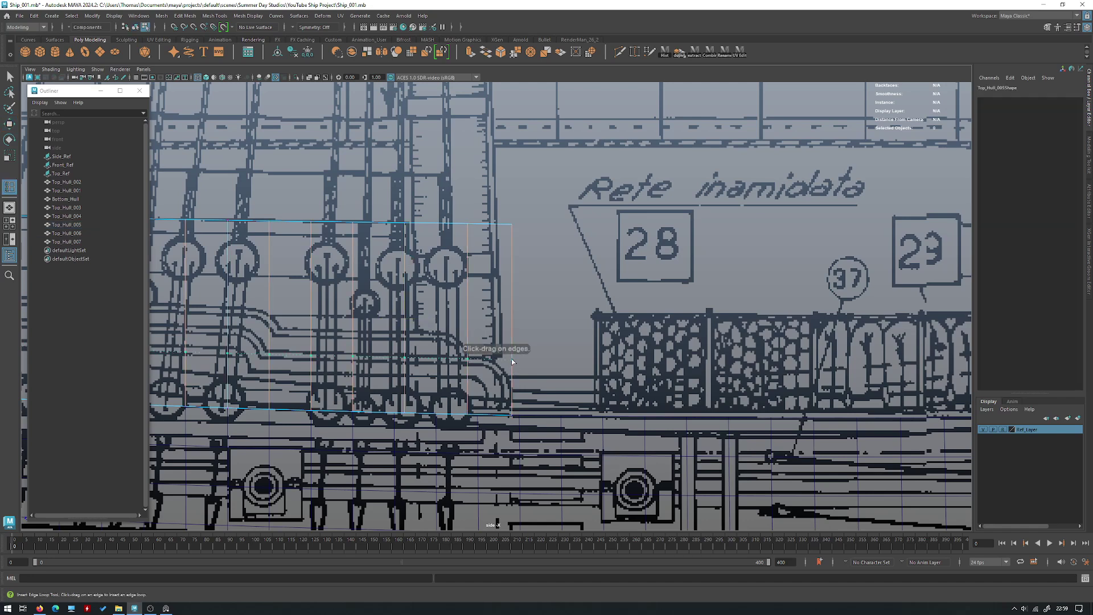
left_click(513, 360)
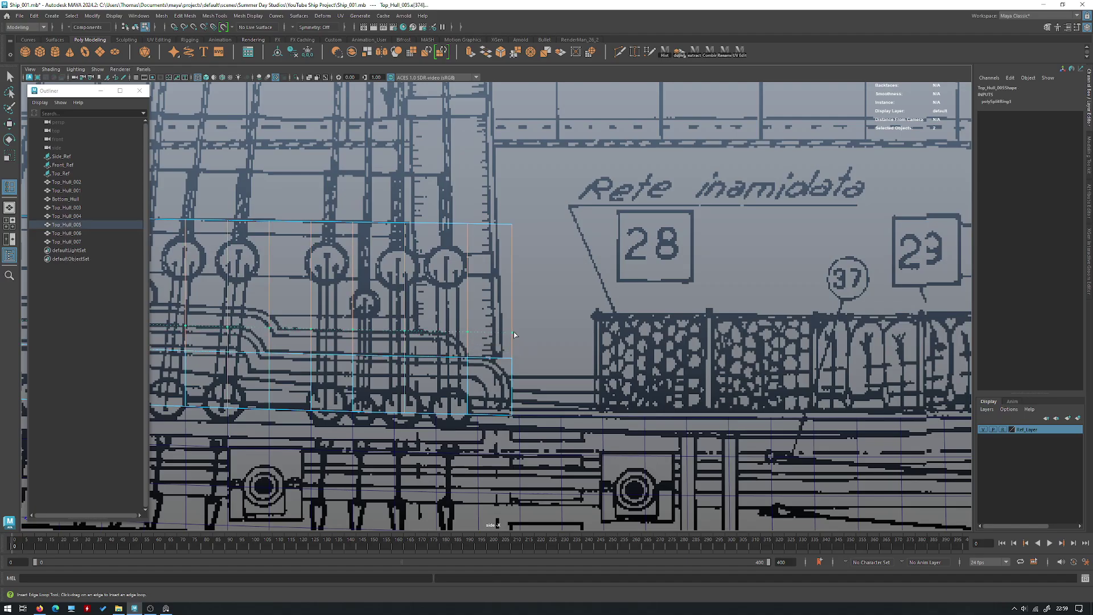
left_click(513, 332)
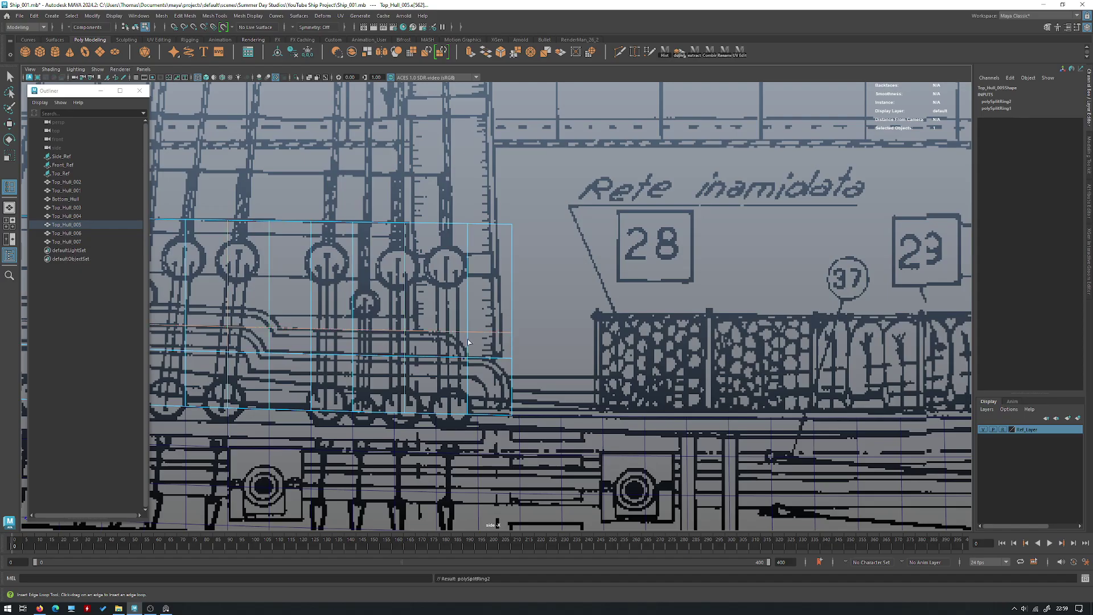
scroll(515, 318, "up", 3)
Try to cut the stepped end by deleting faces at the aft bulwark's forward end, including the whole last column
right_click_drag(516, 304, 544, 435)
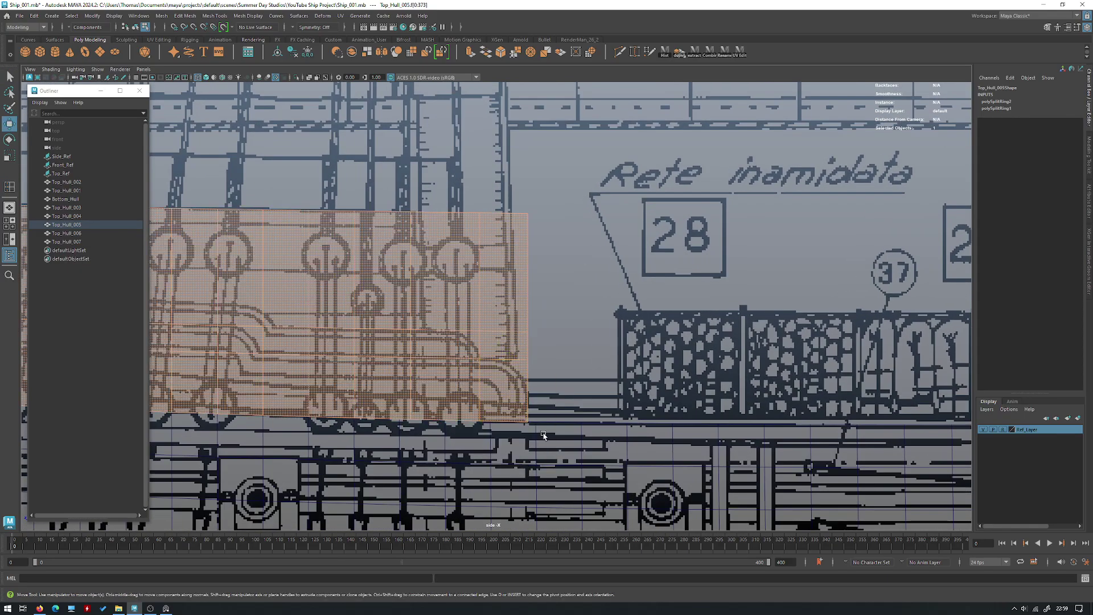
left_click_drag(511, 244, 454, 232)
key("Delete")
key("Delete")
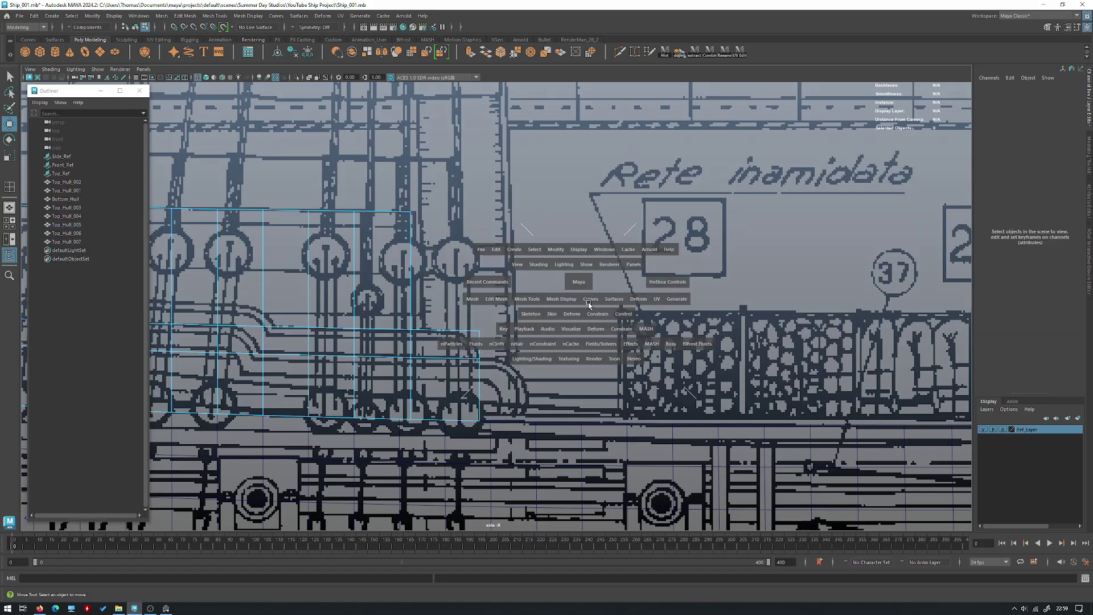
left_click(587, 223)
key("F8")
key("space")
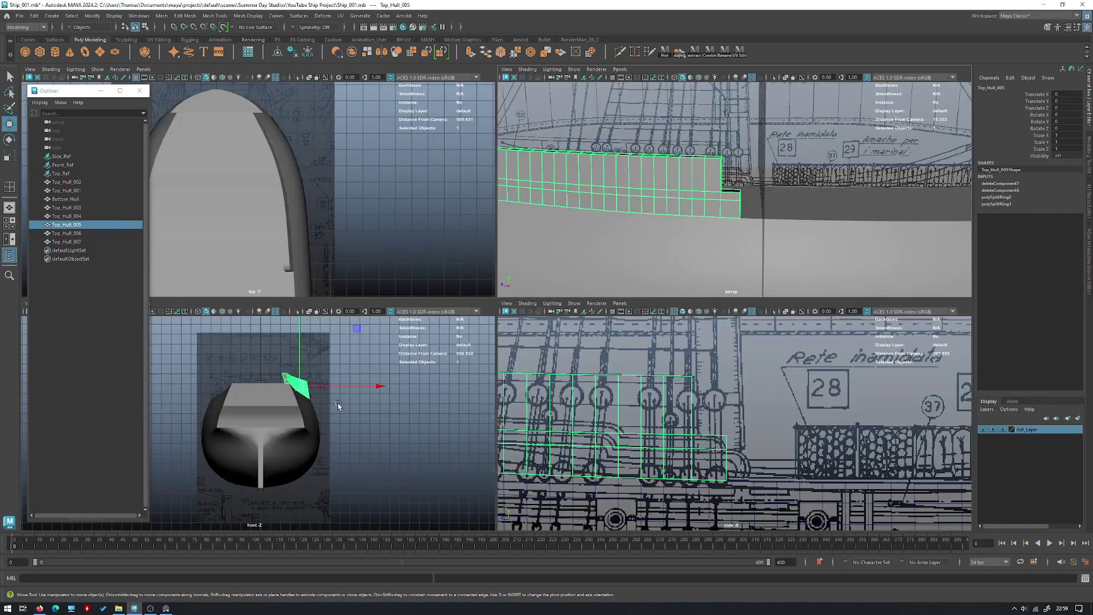
key("space")
key("ctrl+z")
key("ctrl+z")
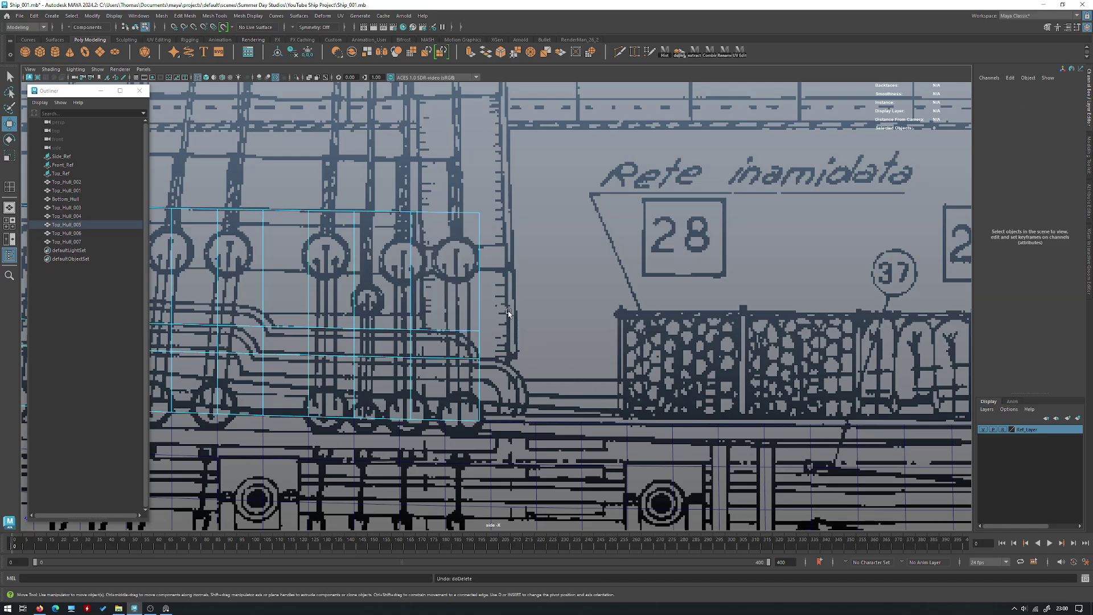
Delete only the upper faces of the two forwardmost columns, leaving two descending steps on the aft bulwark
left_click(510, 283)
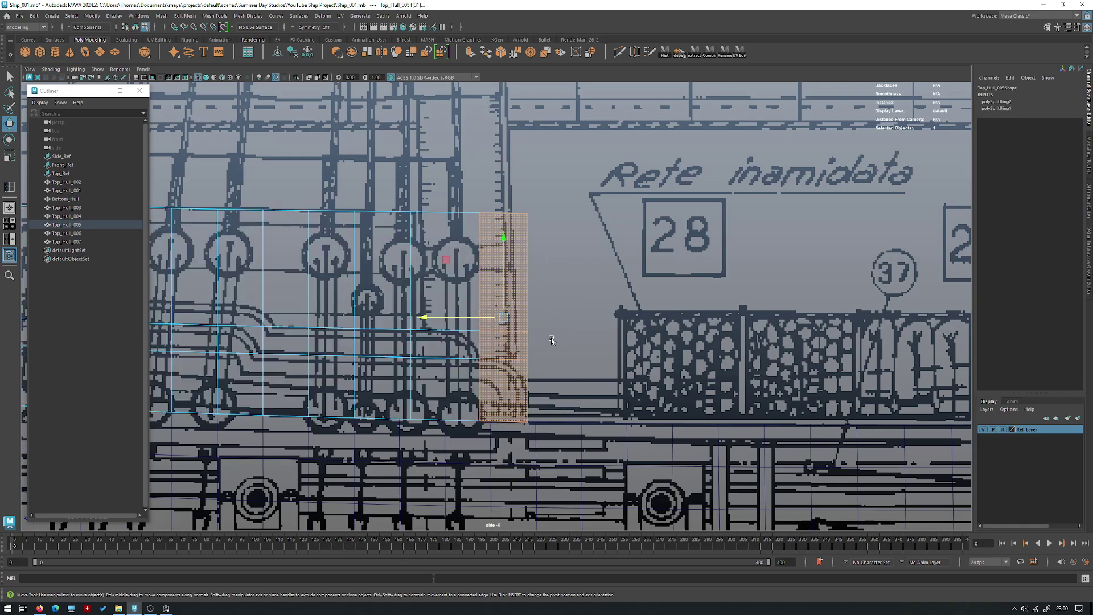
key("Delete")
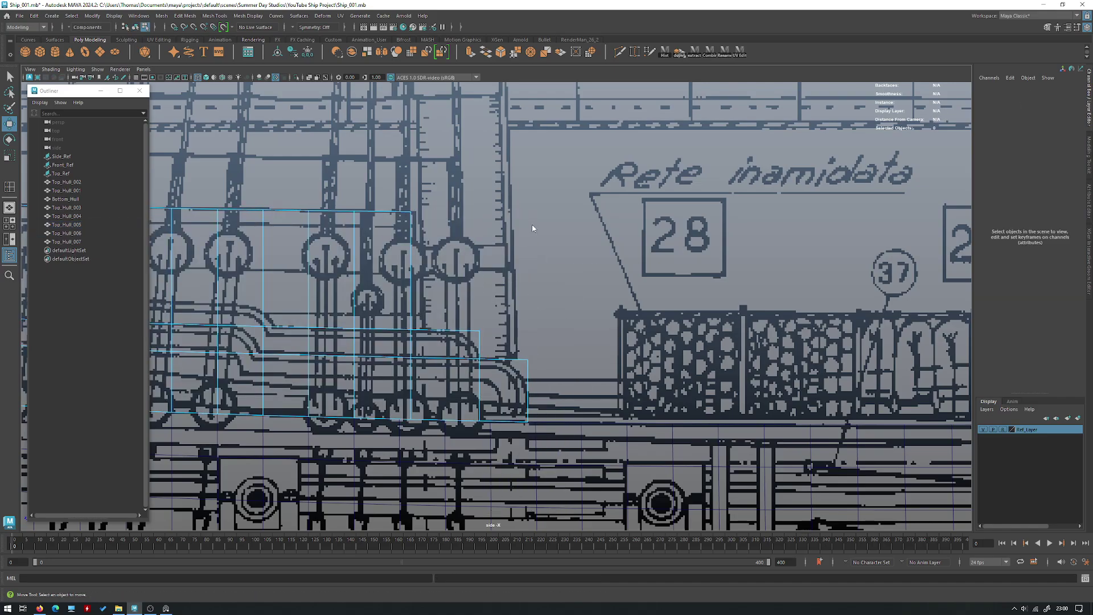
key("F8")
Isolate the aft bulwark in perspective and bridge the open edges to close the holes in its stepped end
key("space")
key("space")
left_click_drag(551, 274, 418, 327, "alt")
key("ctrl+1")
right_click_drag(630, 355, 630, 311)
left_click_drag(490, 319, 586, 328, "alt")
scroll(569, 336, "up", 2)
key("q")
right_click_drag(605, 285, 593, 384, "shift")
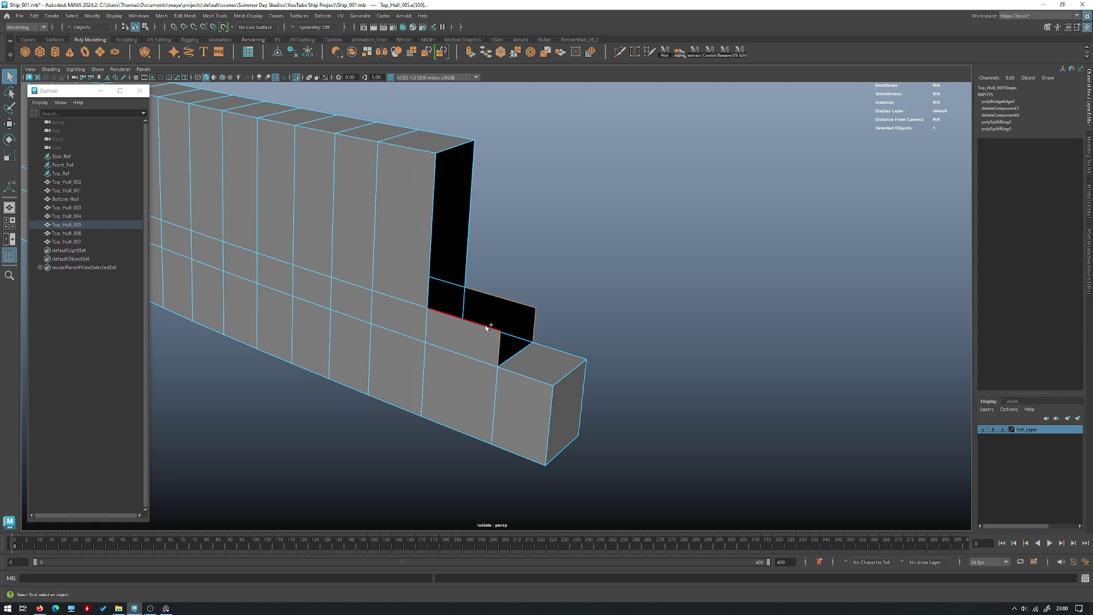
left_click(432, 242, "shift")
key("g")
right_click_drag(541, 222, 610, 205)
left_click_drag(609, 206, 620, 258, "alt")
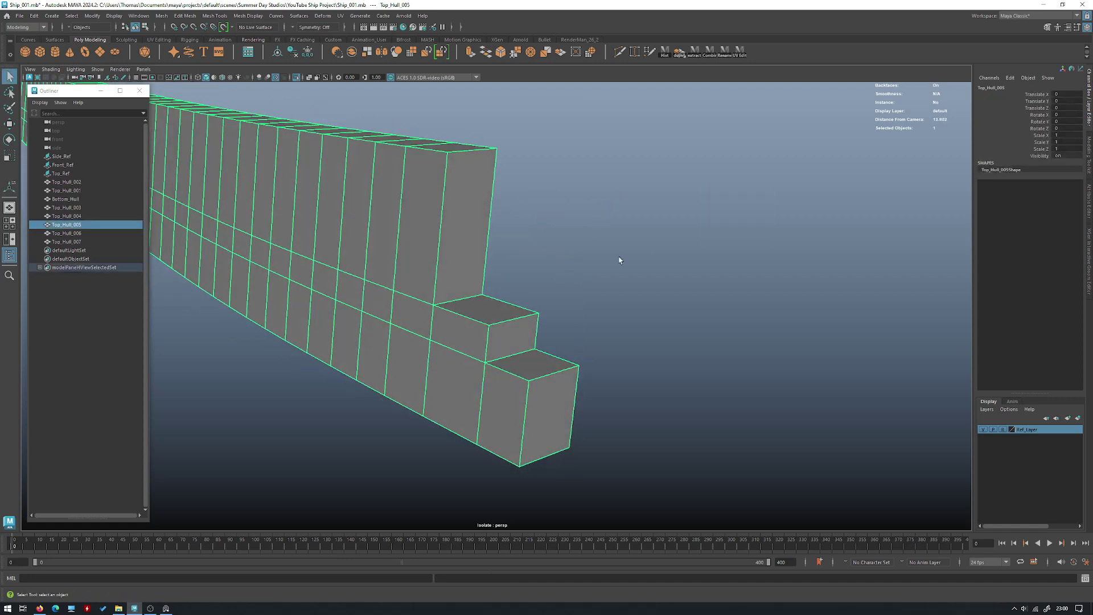
Bevel the lower step's top front edge with fraction 0.72 and 4 segments to follow the blueprint's curve
left_click(618, 259)
scroll(393, 252, "down", 5)
left_click_drag(390, 254, 706, 411, "alt")
left_click(485, 309)
key("F10")
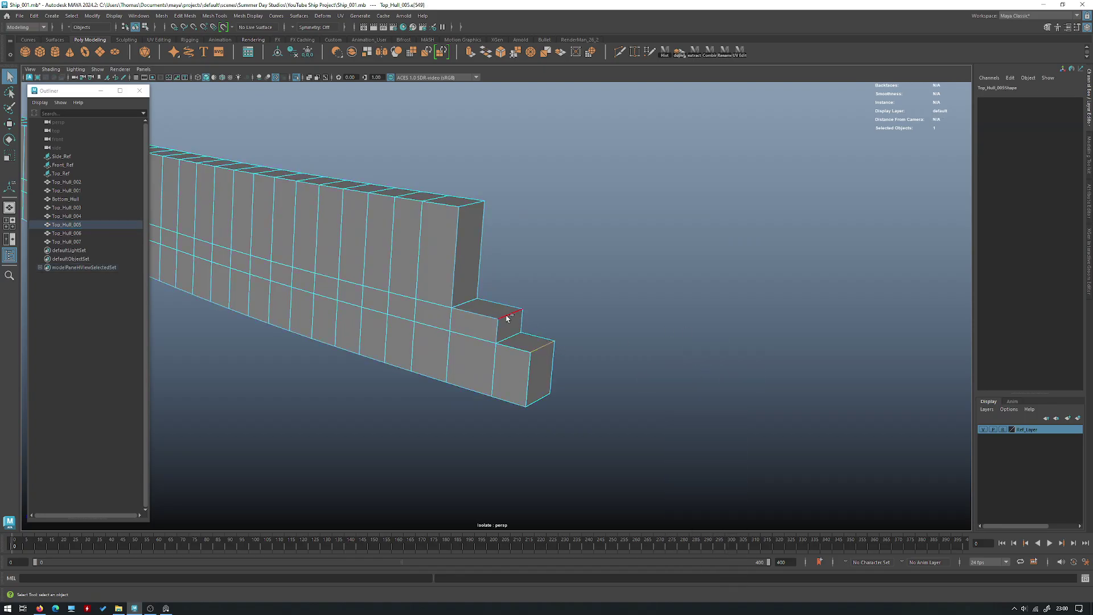
key("space")
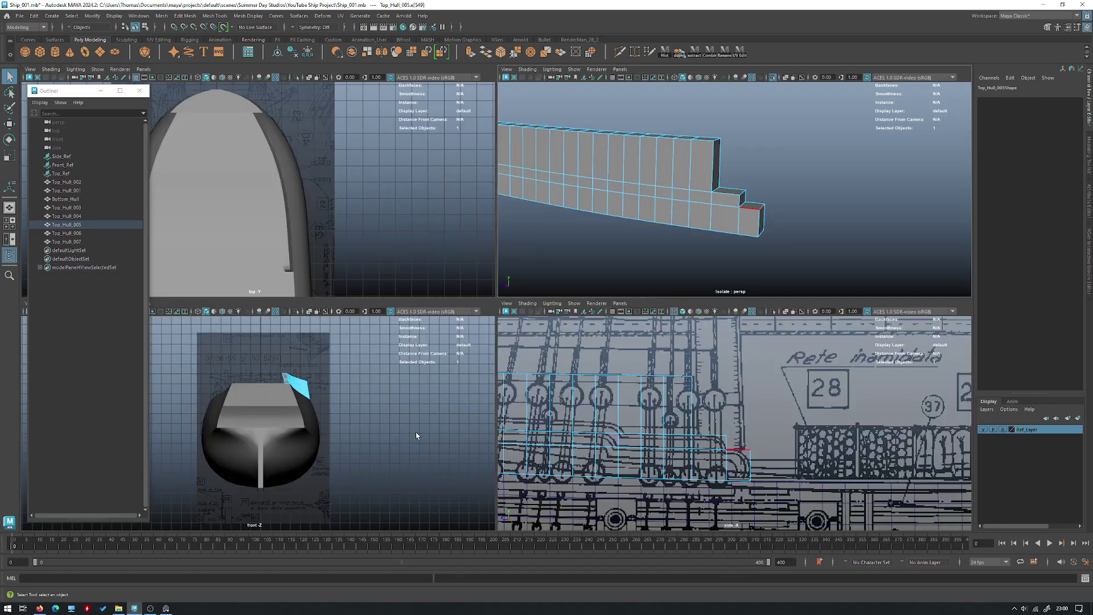
key("space")
right_click(657, 367, "shift")
left_click(703, 366)
scroll(724, 309, "up", 1)
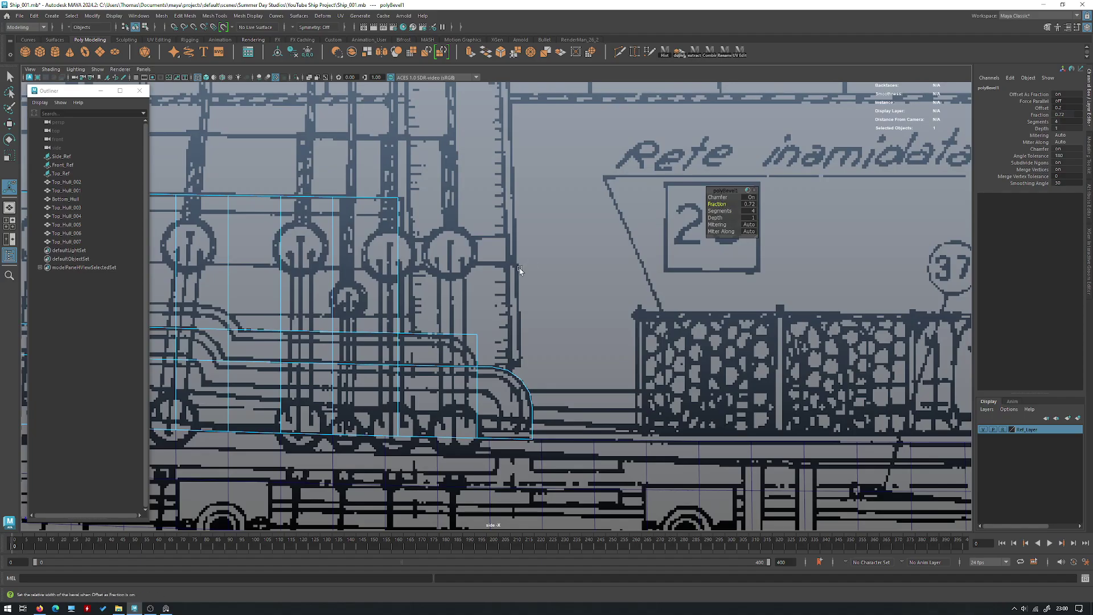
Bevel the upper step's top front edge with fraction 1 and 4 segments to match the blueprint
key("space")
key("space")
left_click_drag(597, 237, 578, 305, "alt")
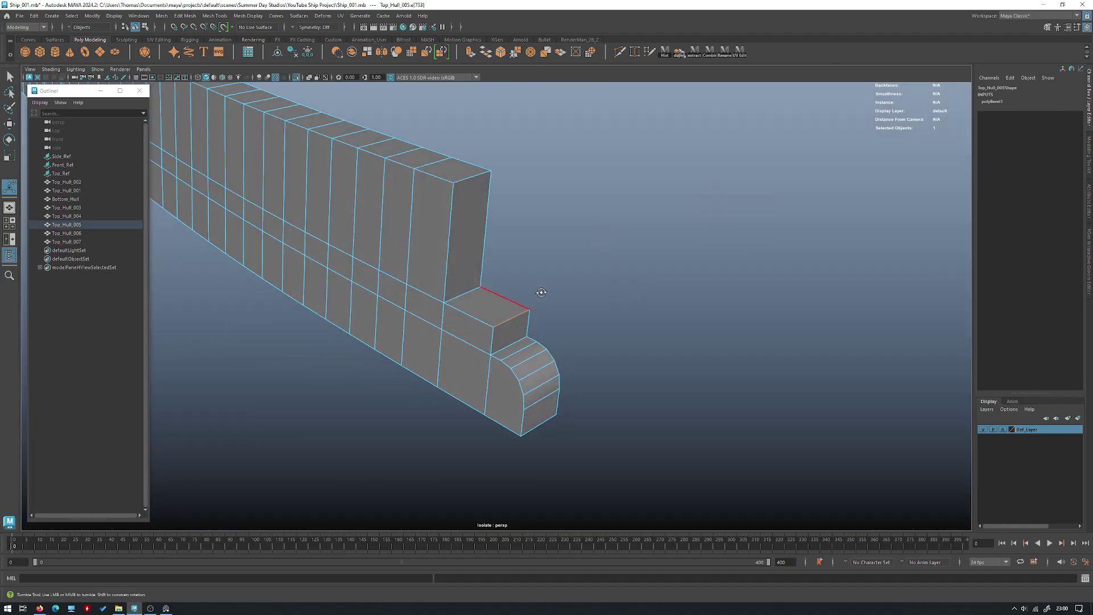
key("space")
key("space")
key("ctrl+b")
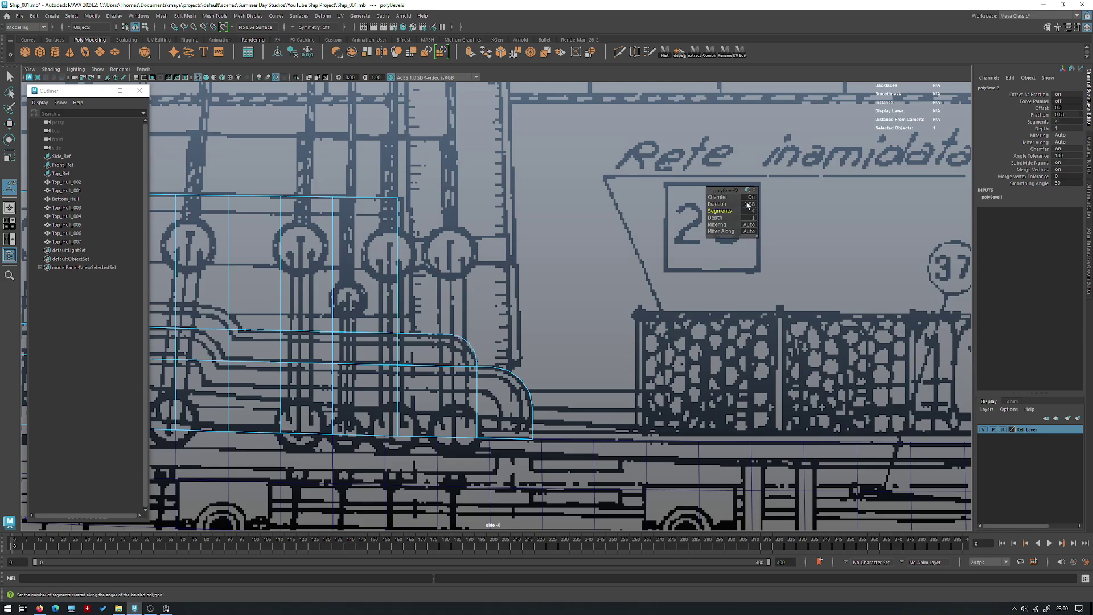
key("space")
key("space")
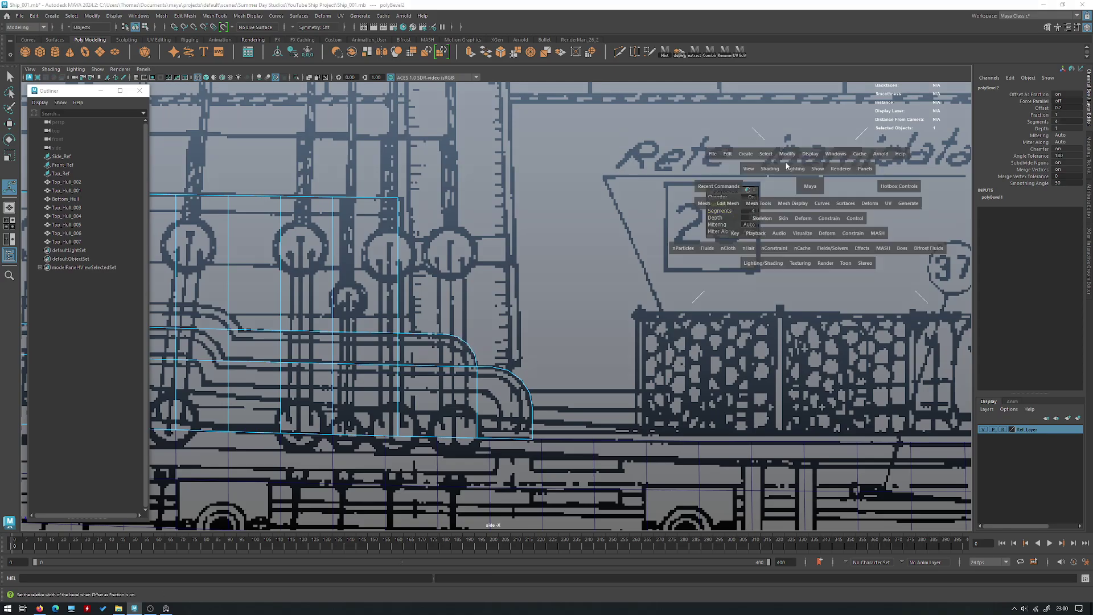
Exit isolation, hide the blueprint layer and examine both bulwarks on the complete hull from several angles
right_click_drag(596, 196, 619, 280, "alt")
left_click_drag(619, 280, 589, 294, "alt")
left_click(647, 263)
left_click_drag(647, 264, 471, 263, "alt")
key("ctrl+1")
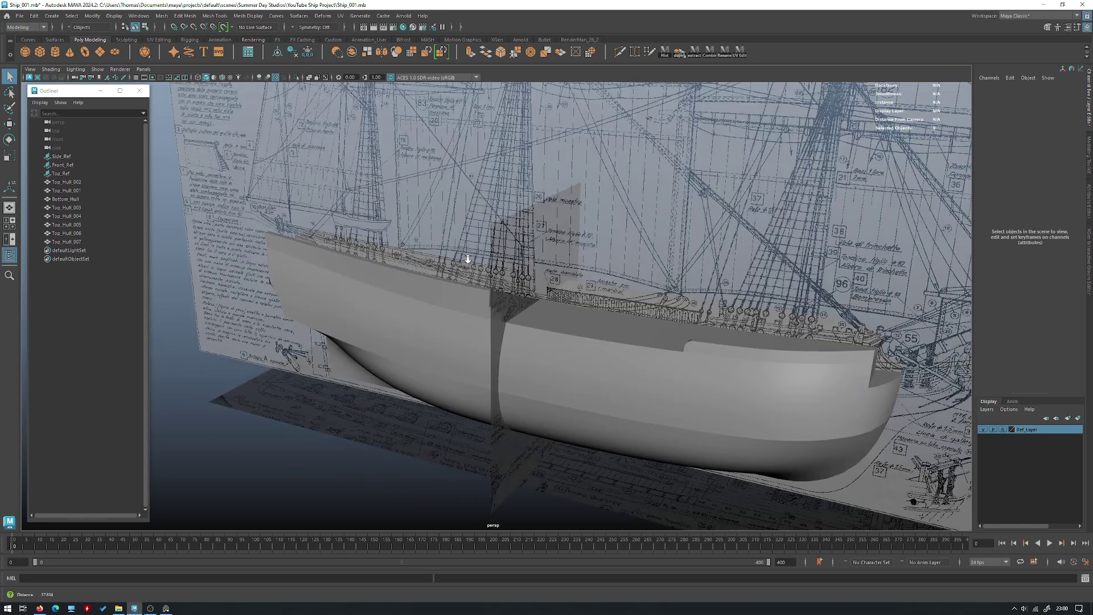
scroll(471, 262, "up", 4)
scroll(935, 404, "down", 8)
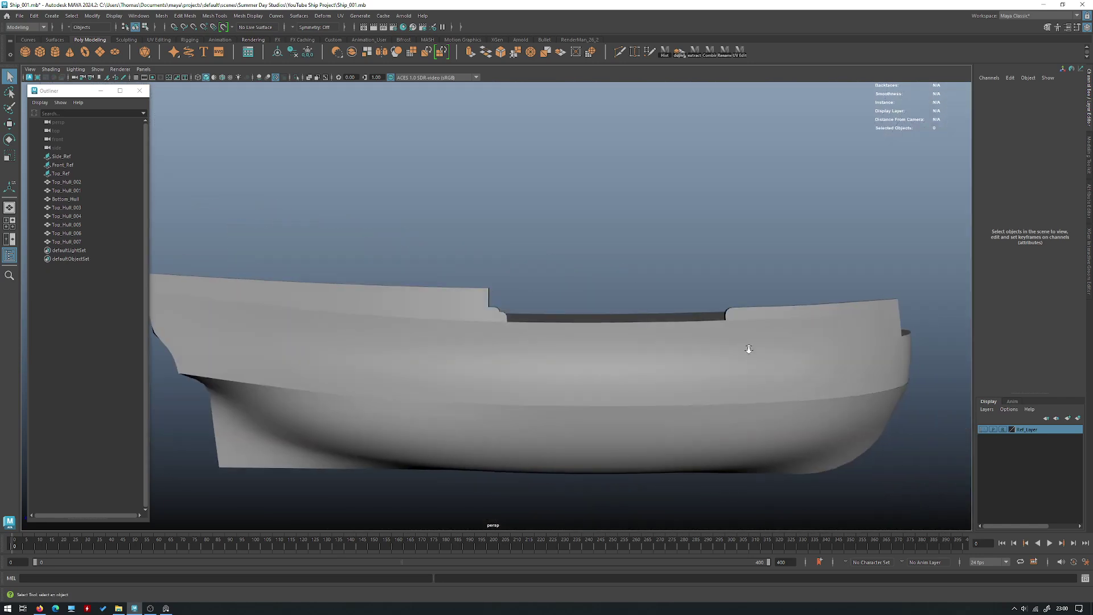
left_click_drag(746, 349, 579, 362, "alt")
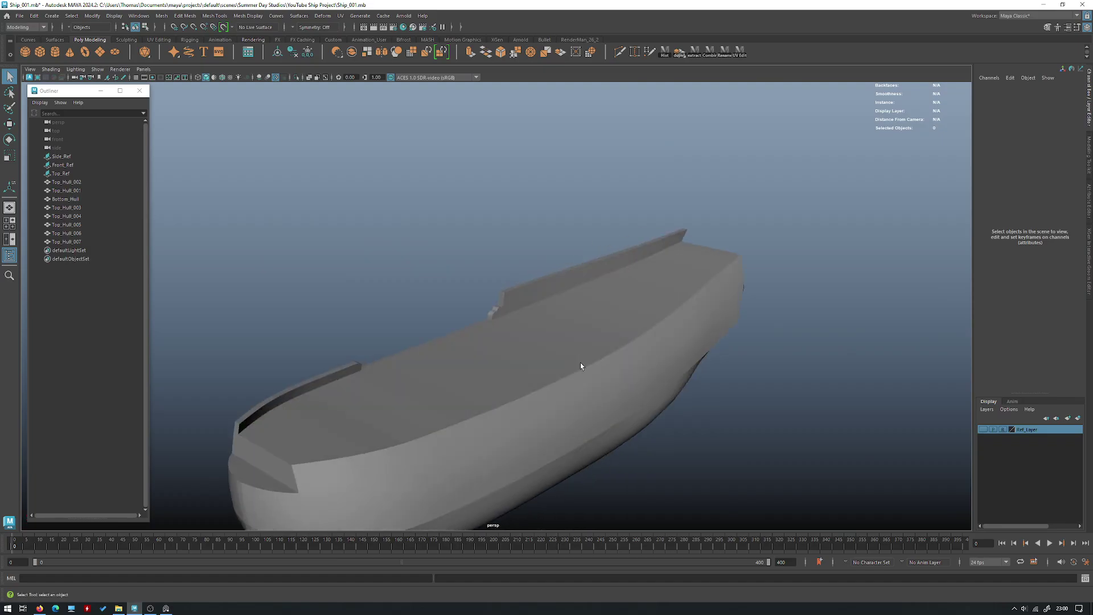
Select the aft bulwark, show the blueprint layer and compare the bulwark's stepped end with the drawing in side view
scroll(569, 333, "down", 5)
scroll(590, 336, "up", 10)
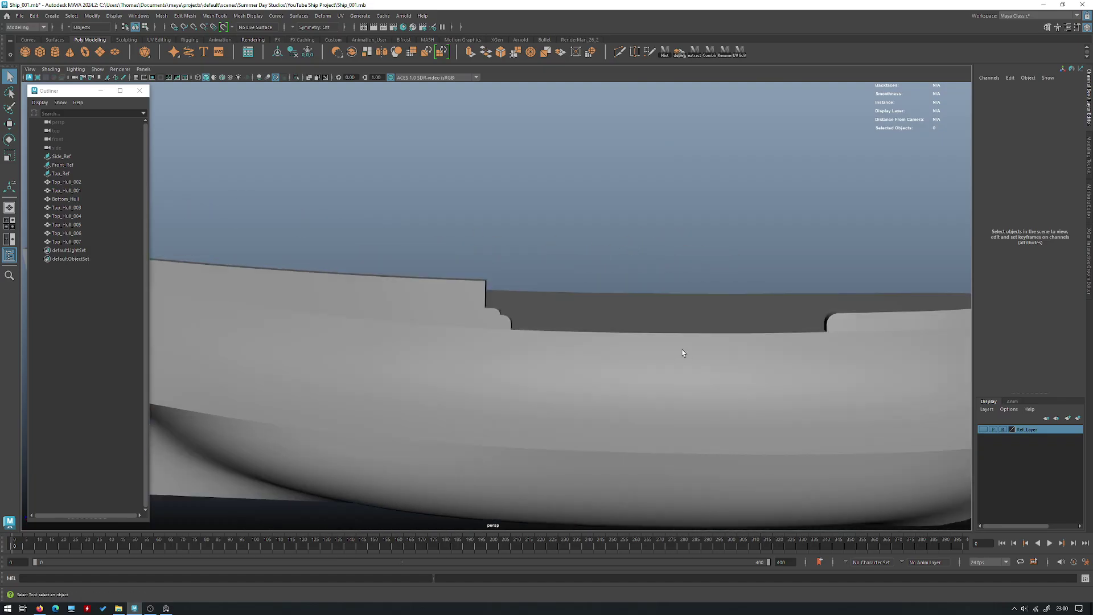
scroll(658, 325, "down", 8)
left_click_drag(568, 275, 476, 259, "alt")
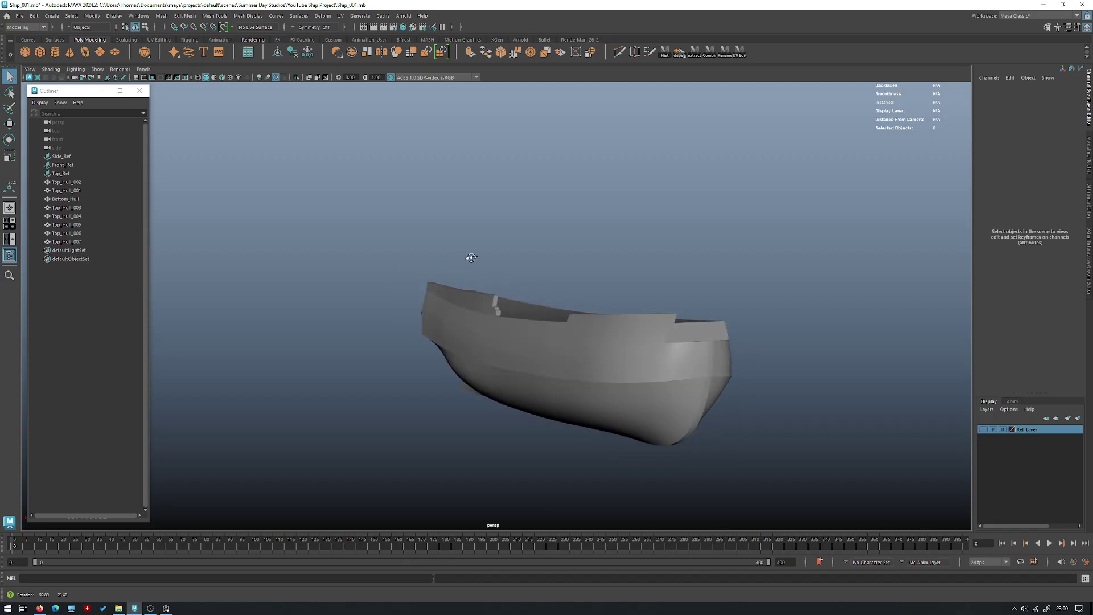
left_click(476, 259)
scroll(476, 259, "up", 10)
key("space")
key("space")
left_click(985, 430)
scroll(535, 317, "down", 5)
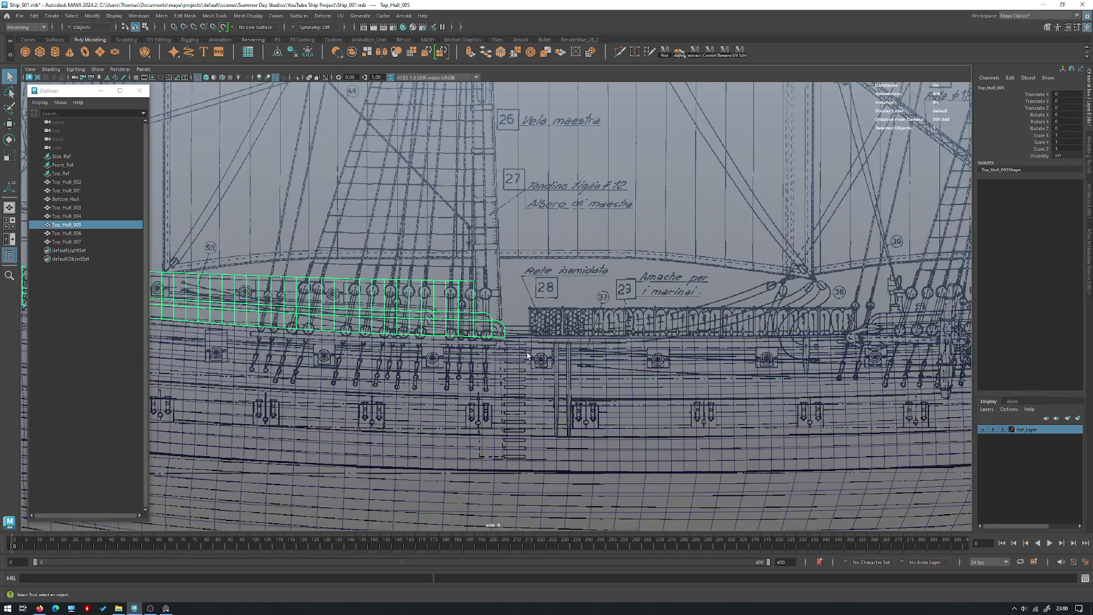
scroll(535, 317, "up", 2)
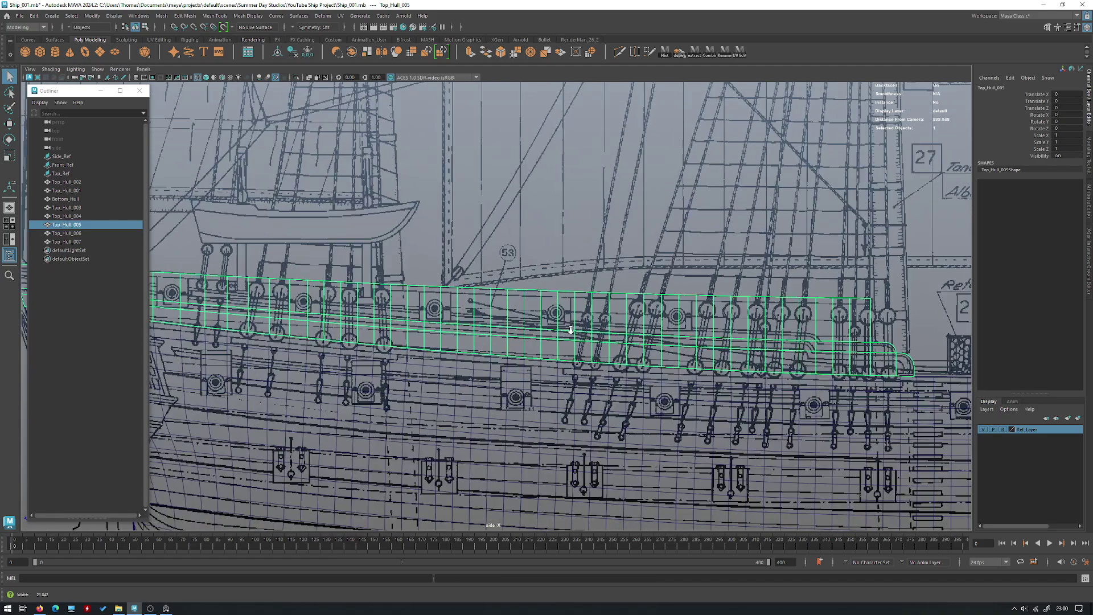
Hide the aft bulwark and examine the blueprint's rail lines from the stern to the stepped end amidships
middle_click_drag(296, 313, 423, 313, "alt")
key("h")
middle_click_drag(494, 316, 423, 340, "alt")
scroll(583, 317, "up", 3)
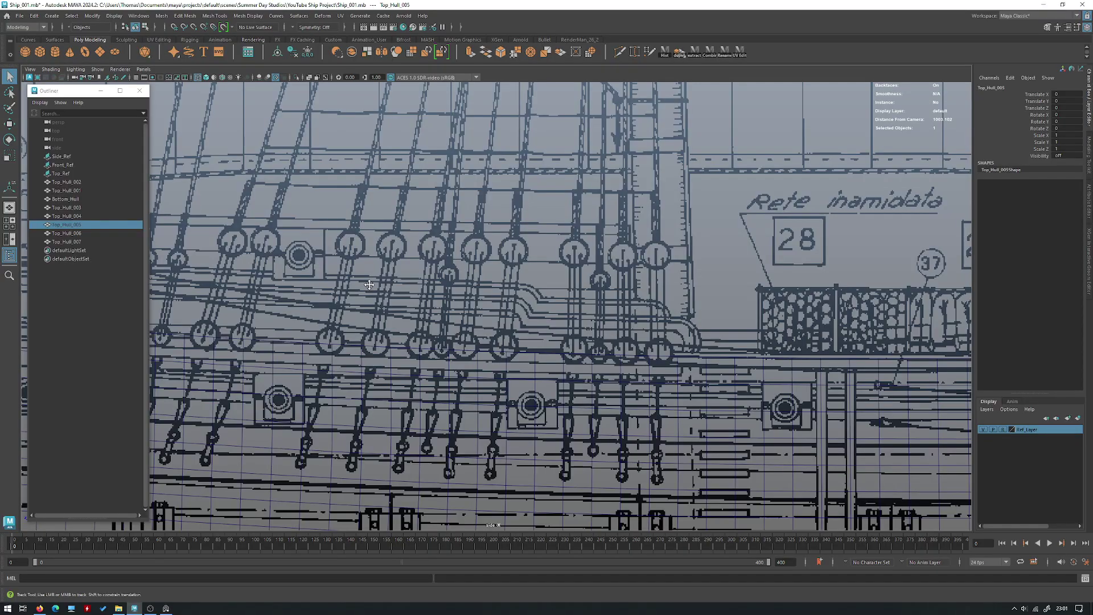
middle_click_drag(345, 283, 570, 314, "alt")
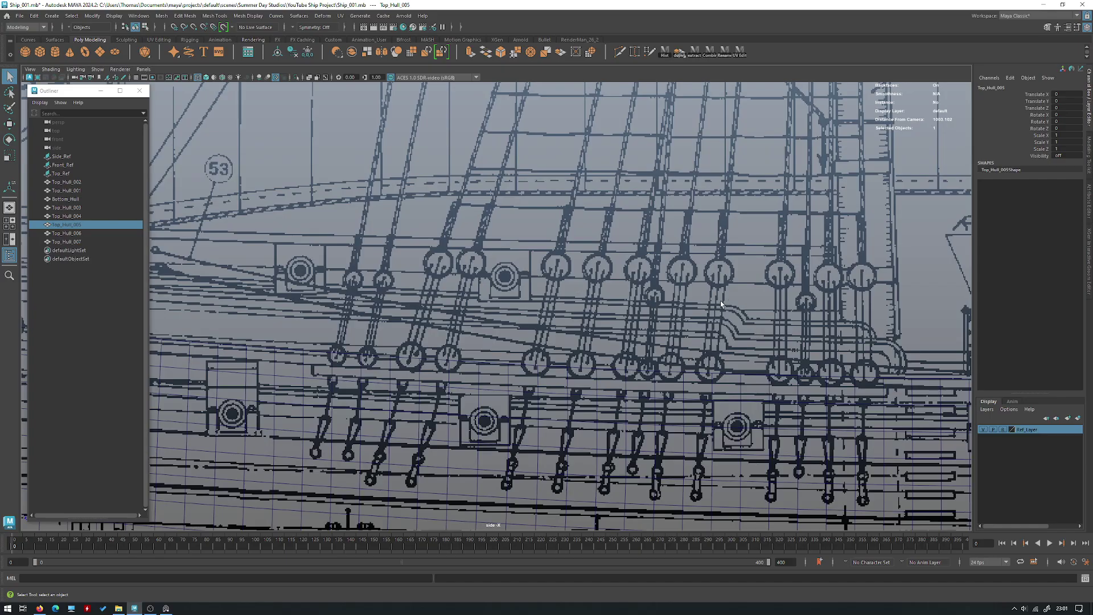
right_click_drag(631, 273, 549, 263, "alt")
middle_click_drag(158, 259, 404, 271, "alt")
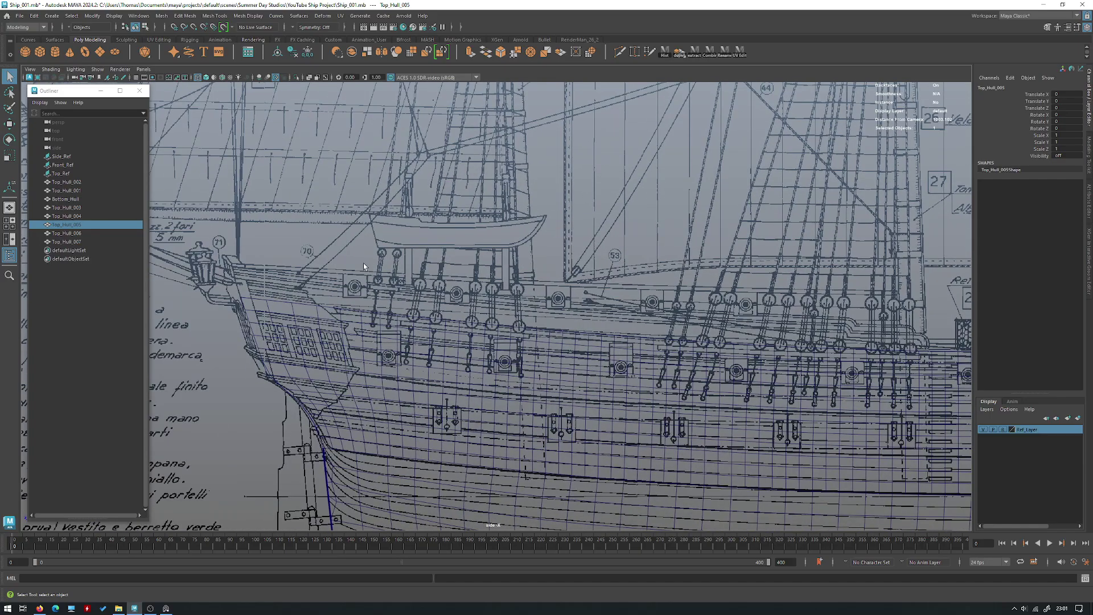
middle_click_drag(742, 292, 450, 277, "alt")
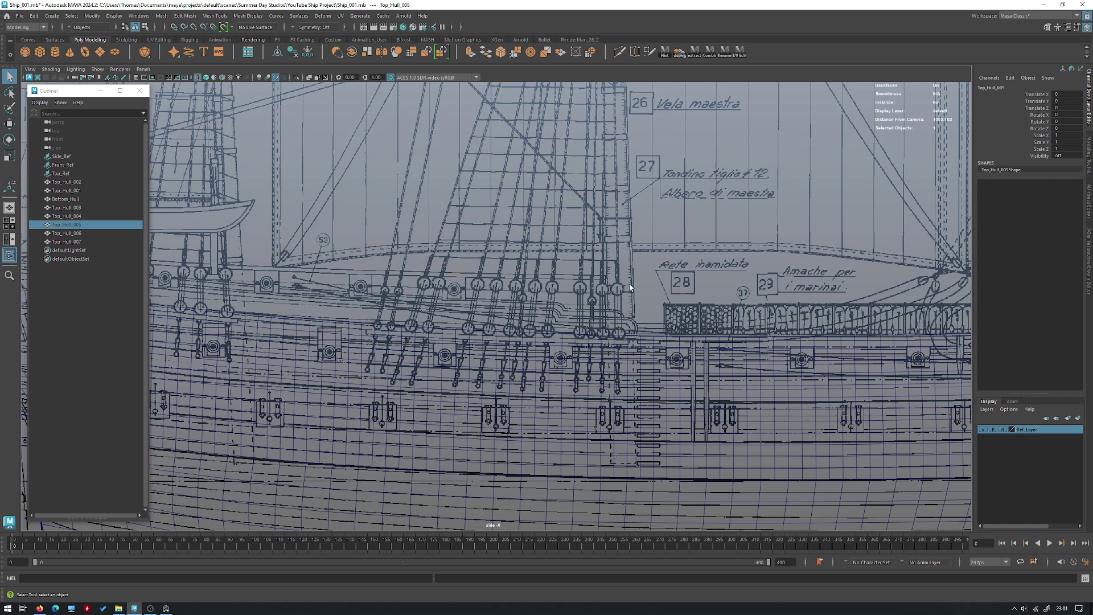
right_click_drag(685, 290, 733, 280, "alt")
middle_click_drag(733, 280, 699, 291, "alt")
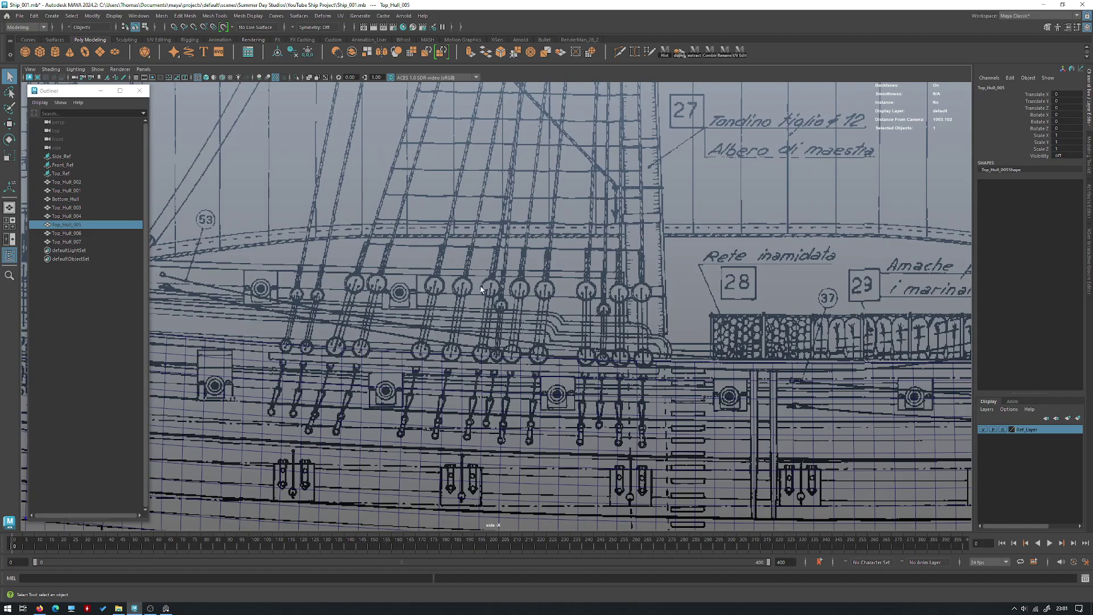
Check the perspective view and undo the recent changes until the aft bulwark is back
key("ctrl+h")
key("space")
key("space")
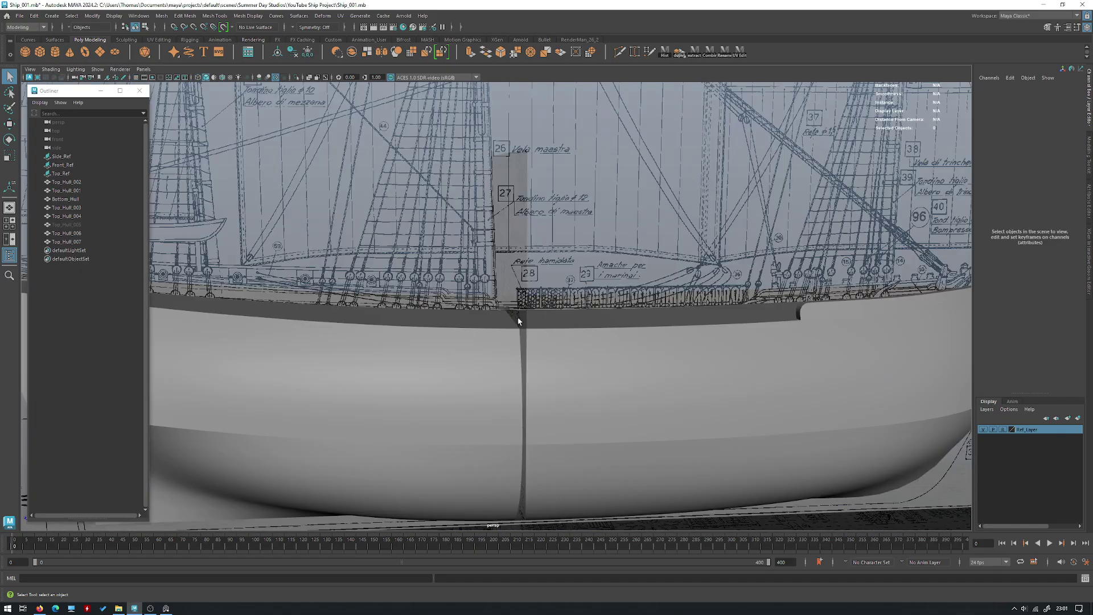
middle_click_drag(743, 311, 769, 321, "alt")
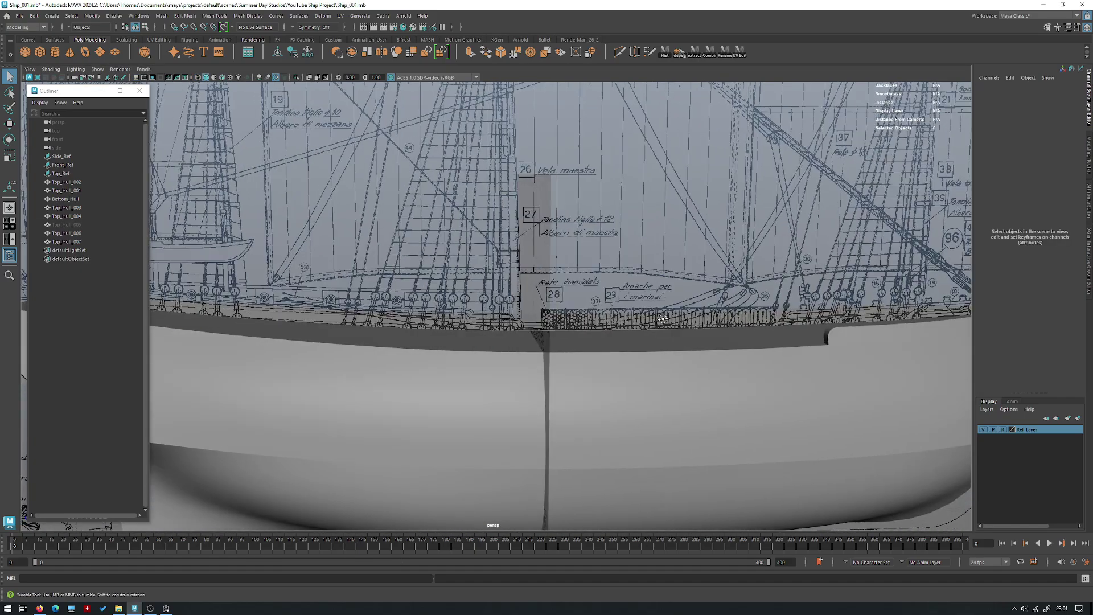
left_click_drag(768, 321, 575, 312, "alt")
right_click_drag(574, 312, 593, 312, "alt")
key("ctrl+z")
key("ctrl+z")
key("ctrl+z")
key("ctrl+z")
key("ctrl+z")
key("ctrl+z")
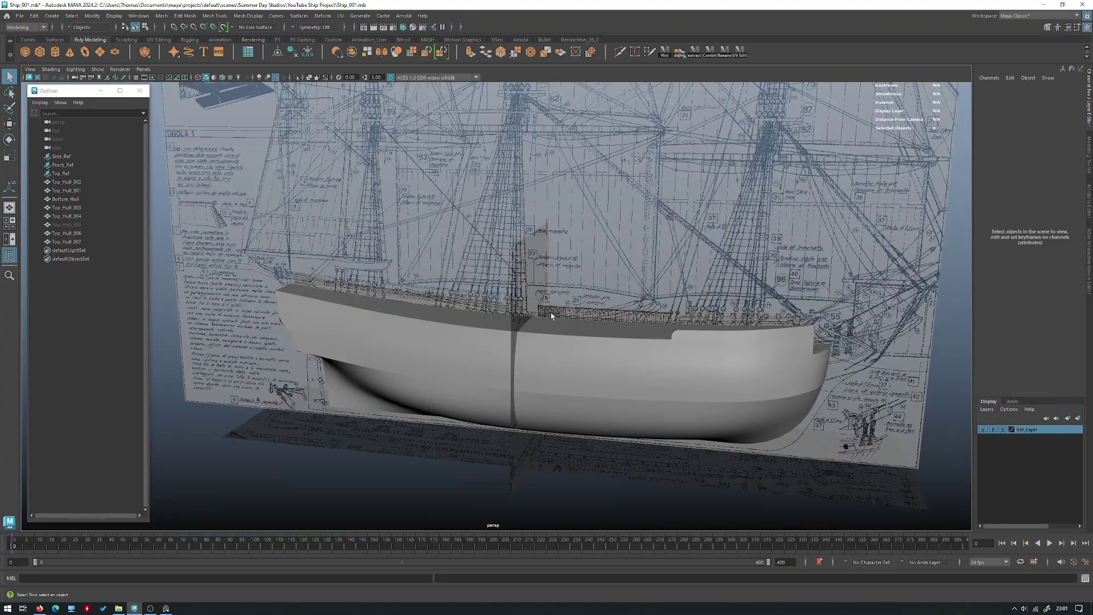
key("ctrl+z")
Examine the aft bulwark against the blueprints in perspective, side and front views, and deselect it
key("f")
scroll(537, 295, "down", 4)
left_click_drag(363, 293, 769, 312, "alt")
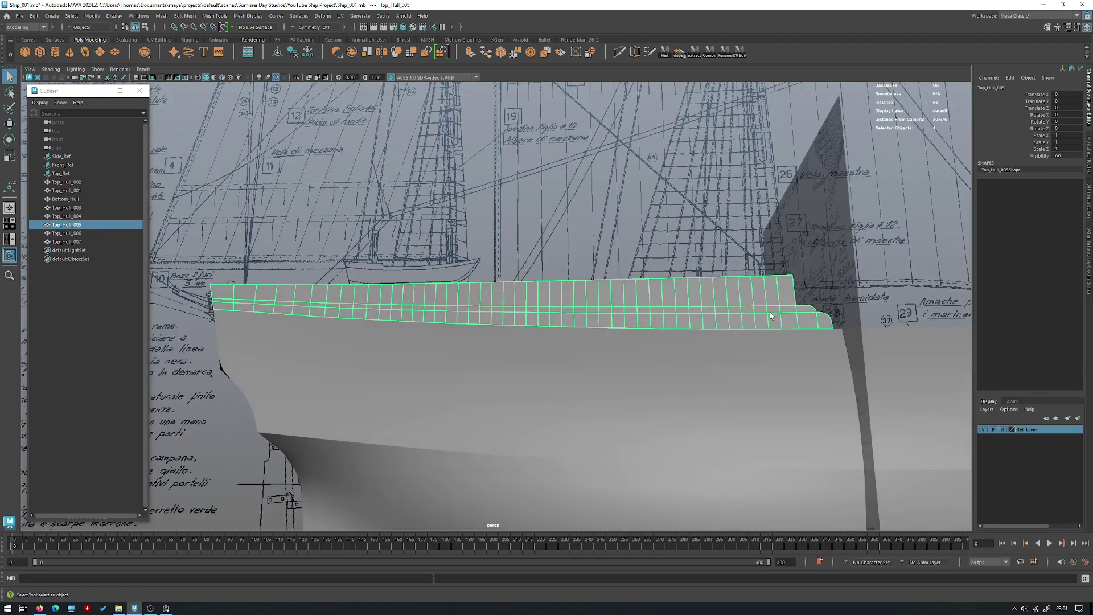
key("space")
key("space")
middle_click_drag(650, 428, 249, 353, "alt")
scroll(621, 380, "up", 3)
right_click_drag(646, 332, 595, 352, "alt")
middle_click_drag(478, 336, 650, 351, "alt")
key("space")
key("space")
key("space")
key("space")
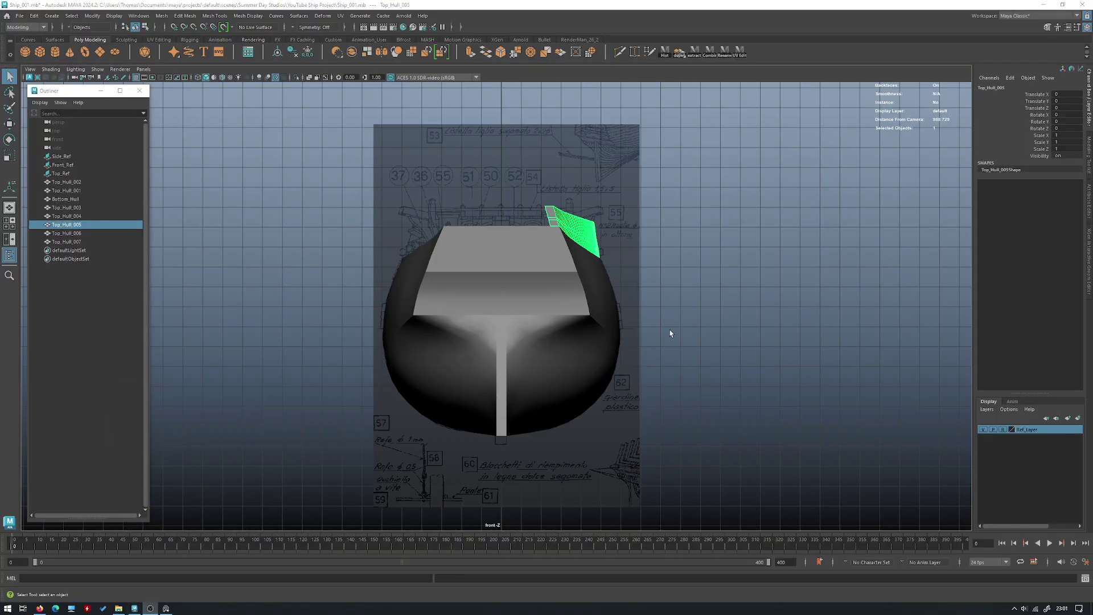
left_click(647, 275)
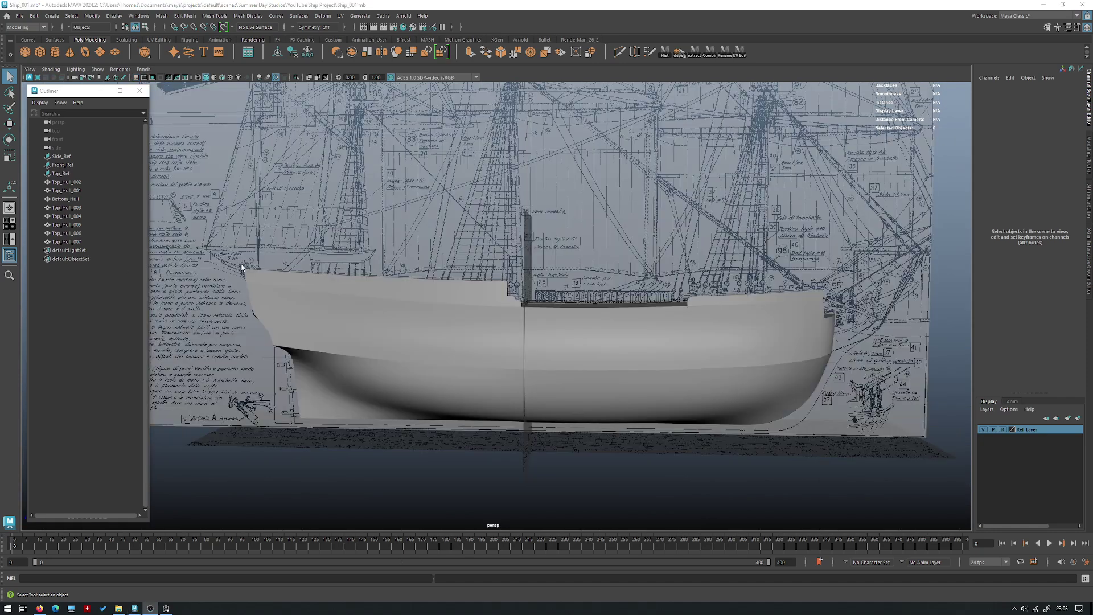
Select the bottom hull and compare its keel, stem and sternpost outline with the side blueprint
left_click_drag(322, 313, 361, 321, "alt")
left_click(379, 387)
left_click_drag(382, 395, 423, 386, "alt")
key("space")
key("space")
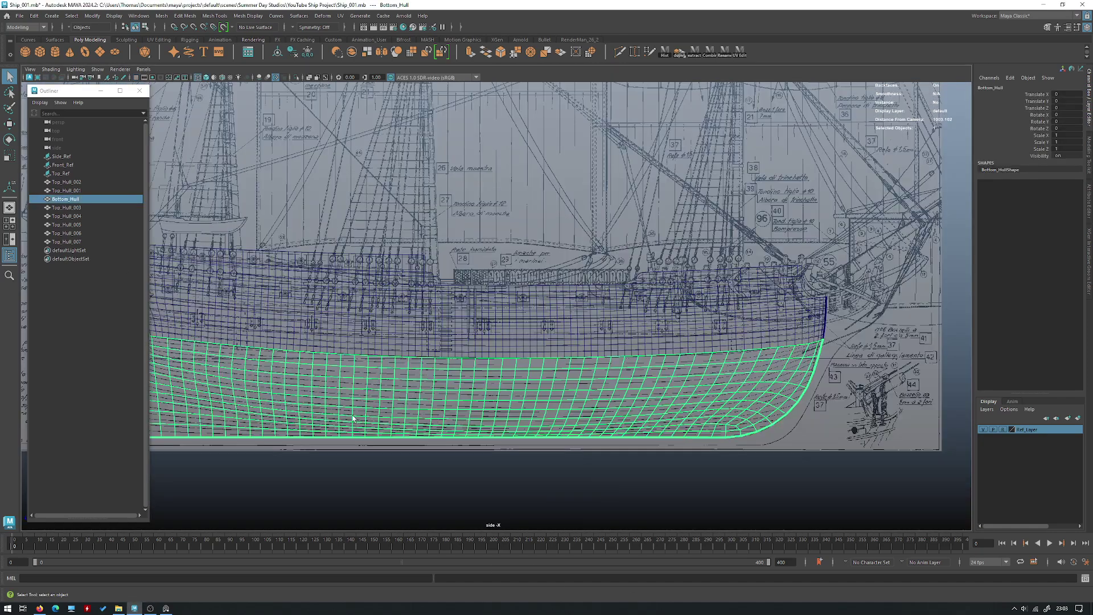
middle_click_drag(382, 446, 548, 407, "alt")
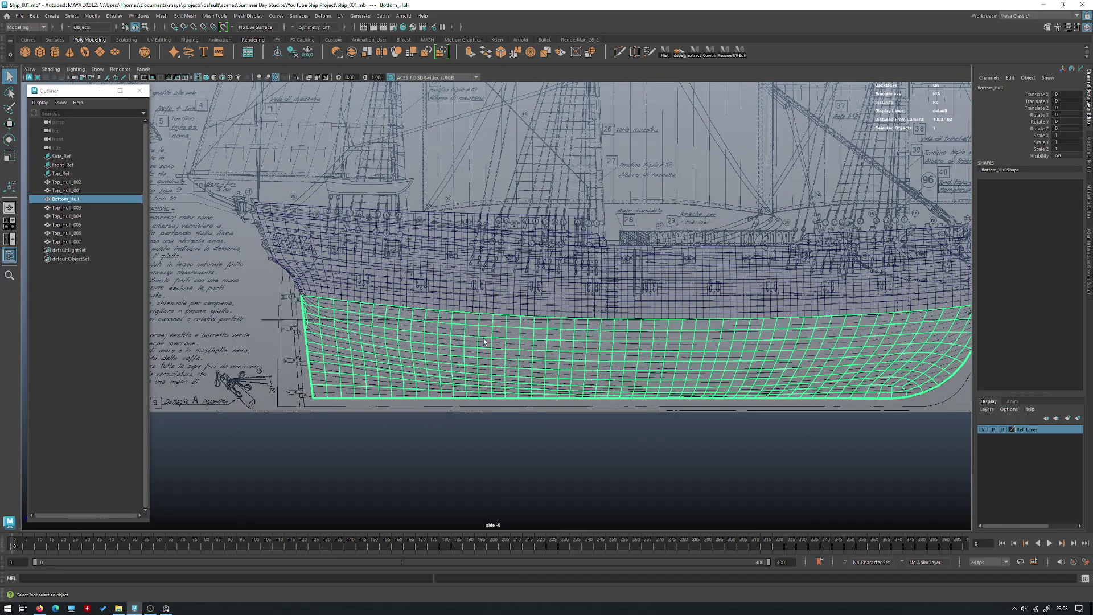
middle_click_drag(856, 322, 609, 308, "alt")
key("space")
key("space")
left_click_drag(549, 276, 563, 281, "alt")
Isolate the bottom hull and inspect the narrow centre strip along its sternpost, keel and bow
key("ctrl+1")
left_click_drag(392, 276, 526, 287, "alt")
right_click_drag(527, 296, 646, 330, "alt")
left_click_drag(478, 279, 541, 279, "alt")
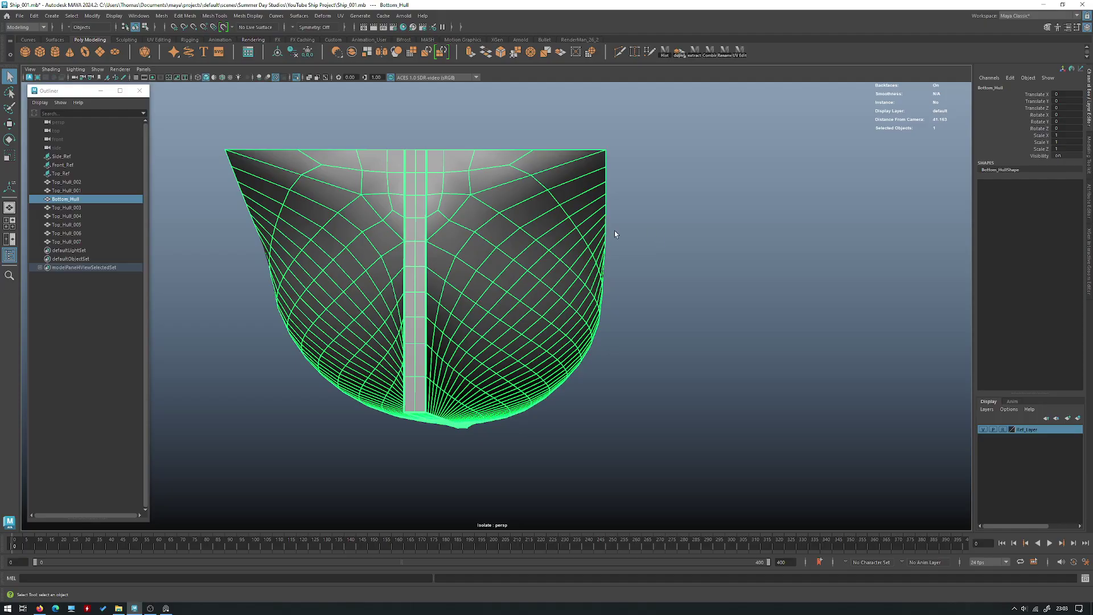
right_click_drag(651, 234, 575, 236, "alt")
left_click_drag(398, 268, 467, 265, "alt")
right_click_drag(467, 265, 442, 258, "alt")
left_click_drag(441, 259, 734, 273, "alt")
middle_click_drag(734, 273, 595, 284, "alt")
right_click_drag(594, 285, 656, 291, "alt")
Duplicate the bottom hull, isolate the copy and switch it to face selection
key("ctrl+1")
key("ctrl+d")
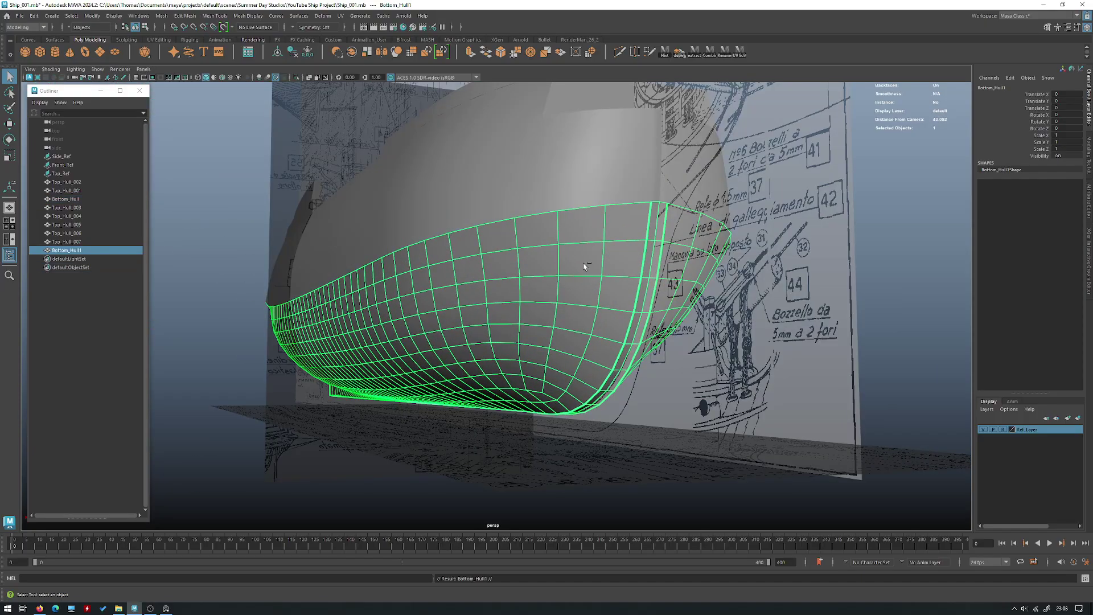
key("ctrl+1")
right_click_drag(684, 213, 645, 225)
left_click(645, 222)
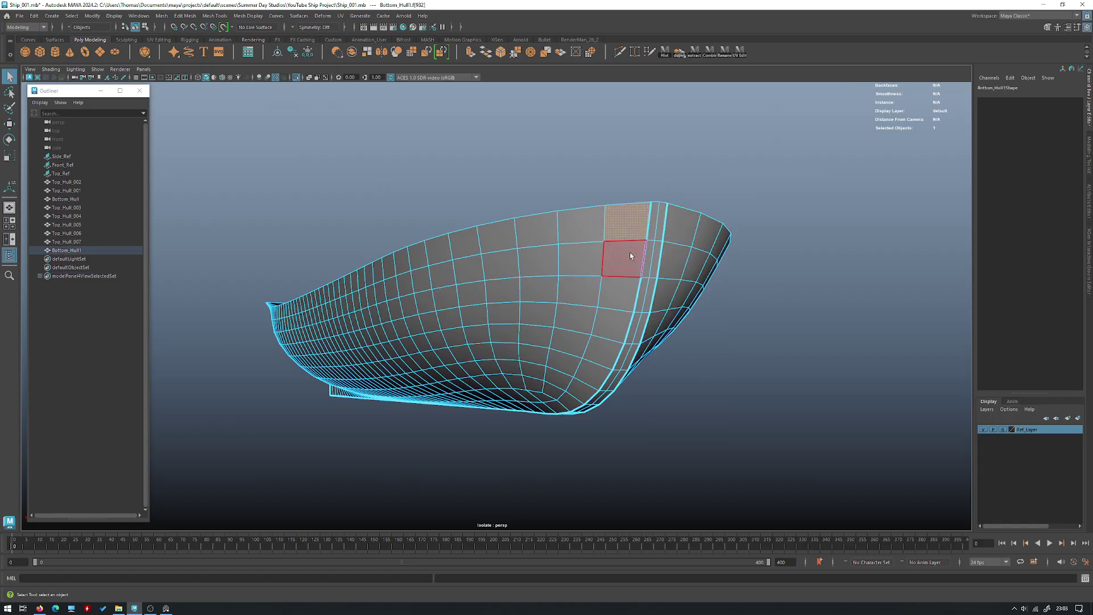
double_click(633, 245, "shift")
left_click_drag(663, 253, 722, 237, "alt")
right_click_drag(722, 236, 522, 260, "alt")
left_click_drag(522, 260, 659, 244, "alt")
right_click_drag(659, 244, 792, 305, "alt")
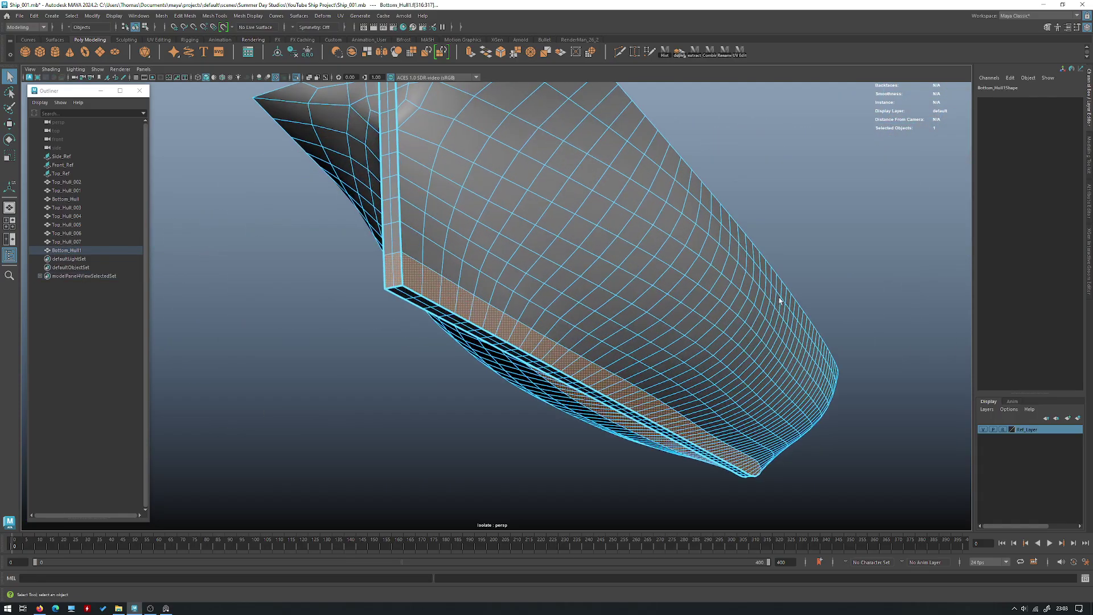
Reduce the hull copy to its centre strip along stem, keel and sternpost by deleting all other faces, and exit isolation
middle_click_drag(422, 185, 462, 266, "alt")
left_click(442, 180)
double_click(442, 185, "shift")
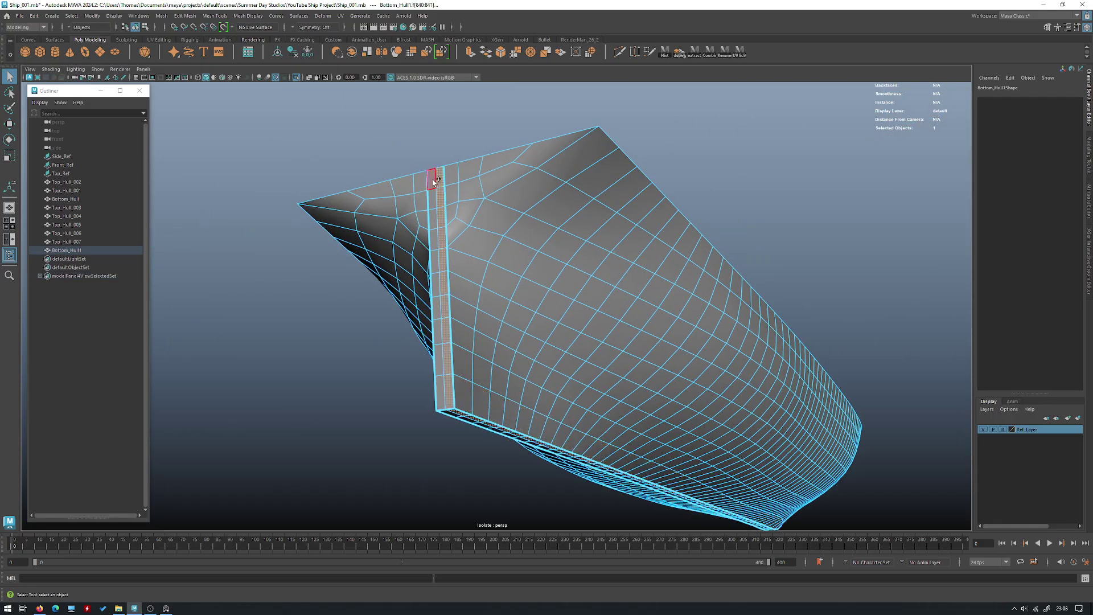
left_click_drag(433, 198, 448, 249, "alt")
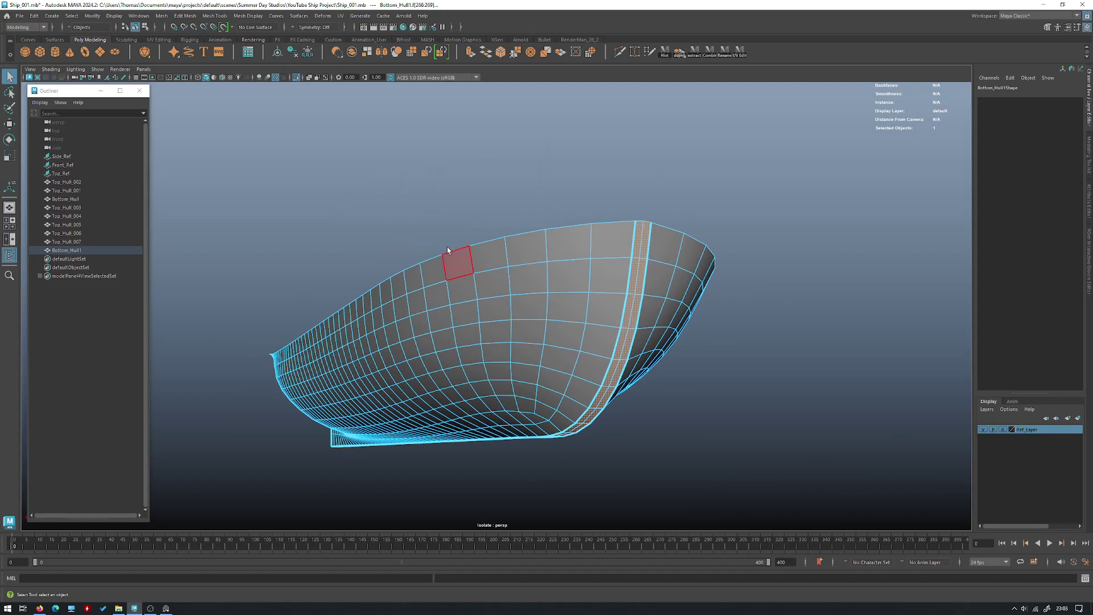
key("space")
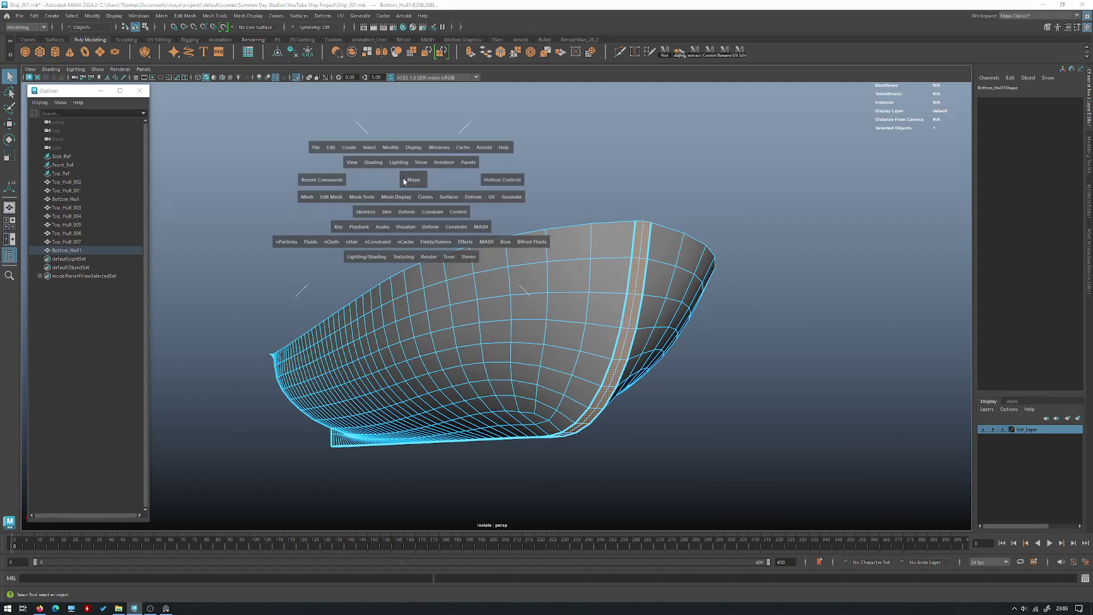
left_click(374, 149)
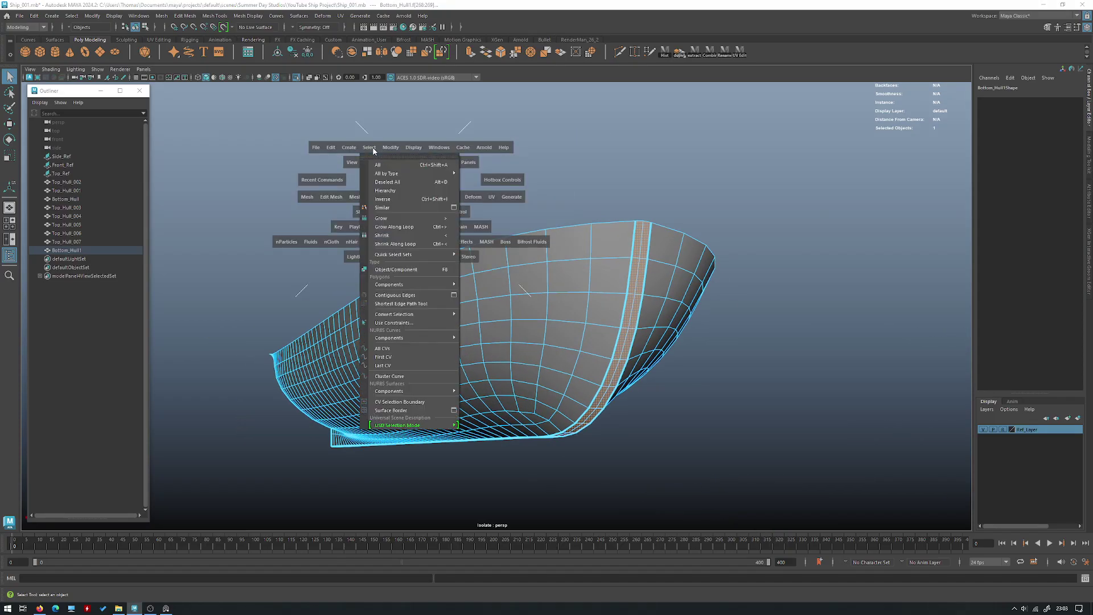
left_click(411, 199)
left_click_drag(542, 176, 597, 168, "alt")
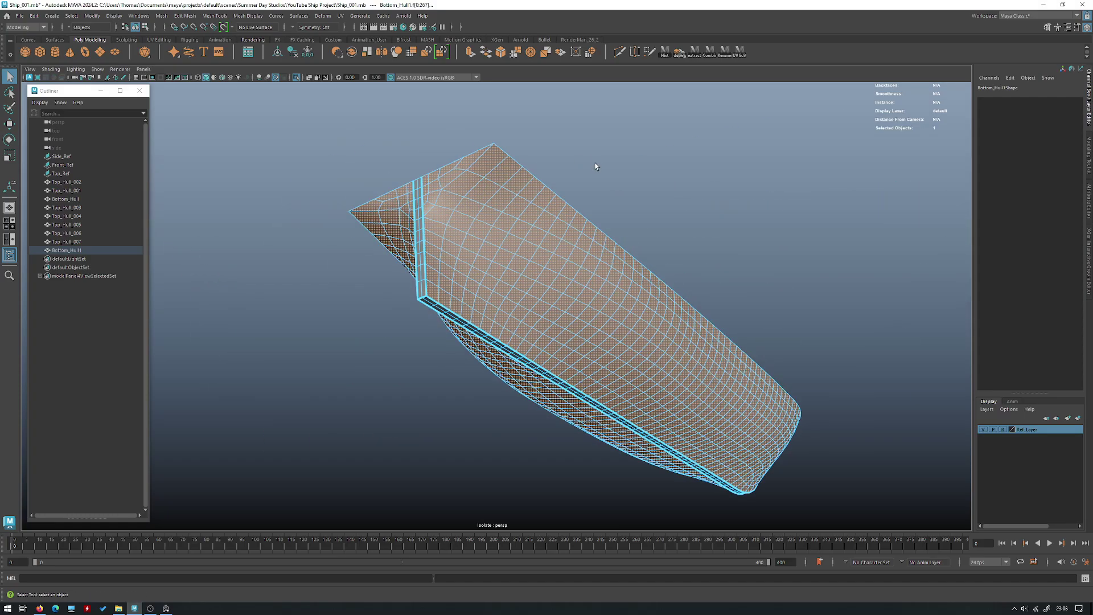
key("Delete")
key("F8")
left_click_drag(603, 165, 523, 230, "alt")
key("ctrl+1")
Extrude the keel strip's faces with thickness 0.46, following the keel depth on the side blueprint
key("space")
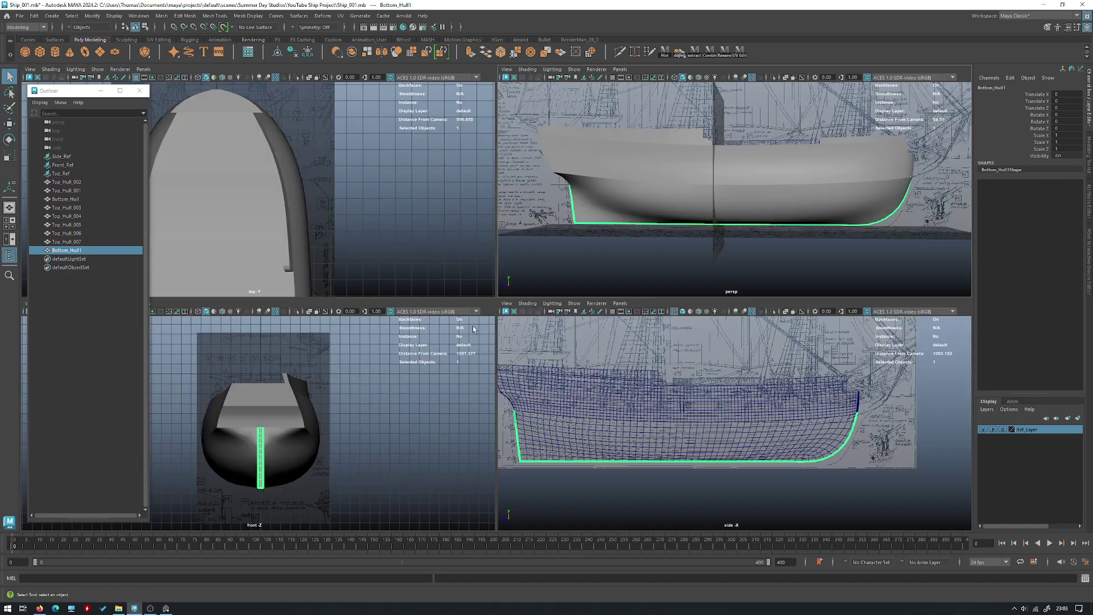
key("space")
middle_click_drag(425, 373, 604, 358, "alt")
right_click_drag(604, 357, 638, 300, "alt")
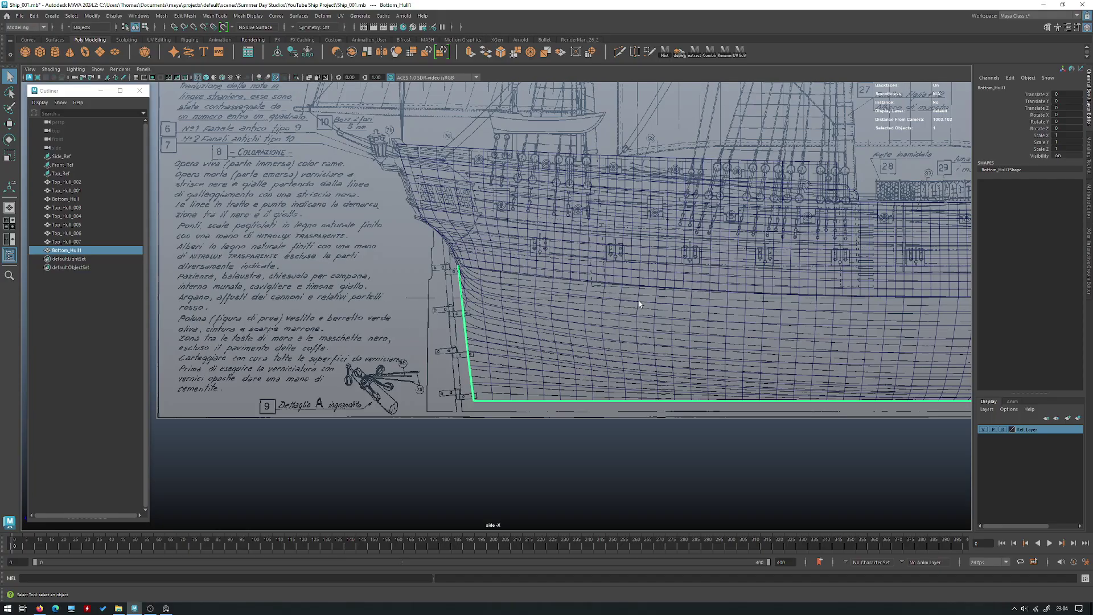
middle_click_drag(714, 296, 654, 261, "alt")
right_click_drag(654, 262, 654, 287, "shift")
middle_click_drag(590, 307, 769, 324, "alt")
left_click_drag(286, 322, 264, 319)
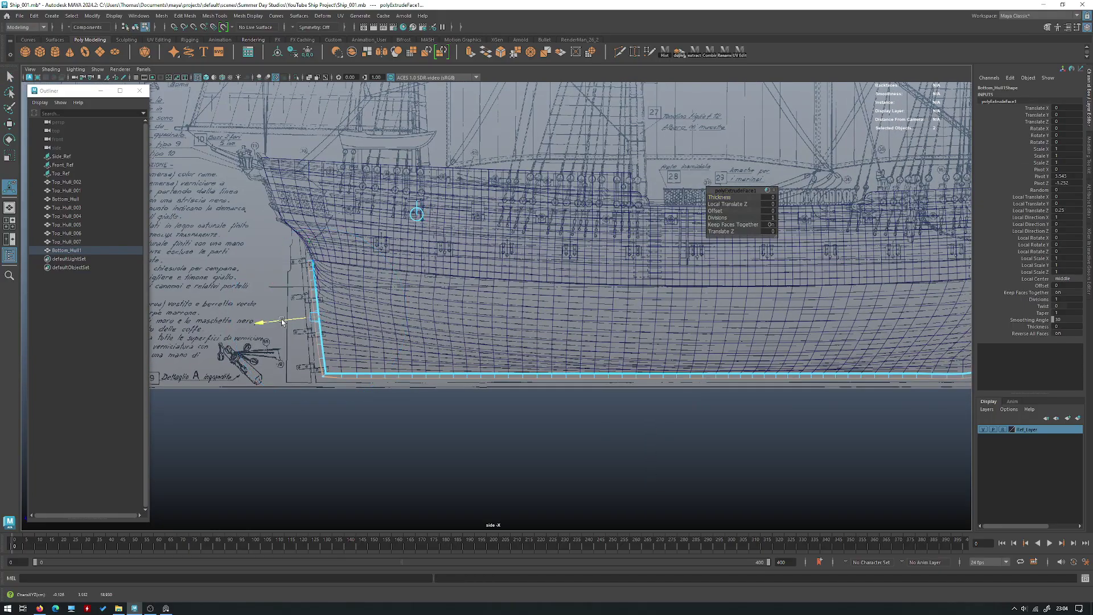
key("ctrl+z")
left_click_drag(715, 197, 732, 197)
middle_click_drag(687, 223, 194, 191, "alt")
right_click_drag(478, 256, 632, 307, "alt")
middle_click_drag(641, 334, 648, 335)
right_click_drag(648, 330, 642, 317, "alt")
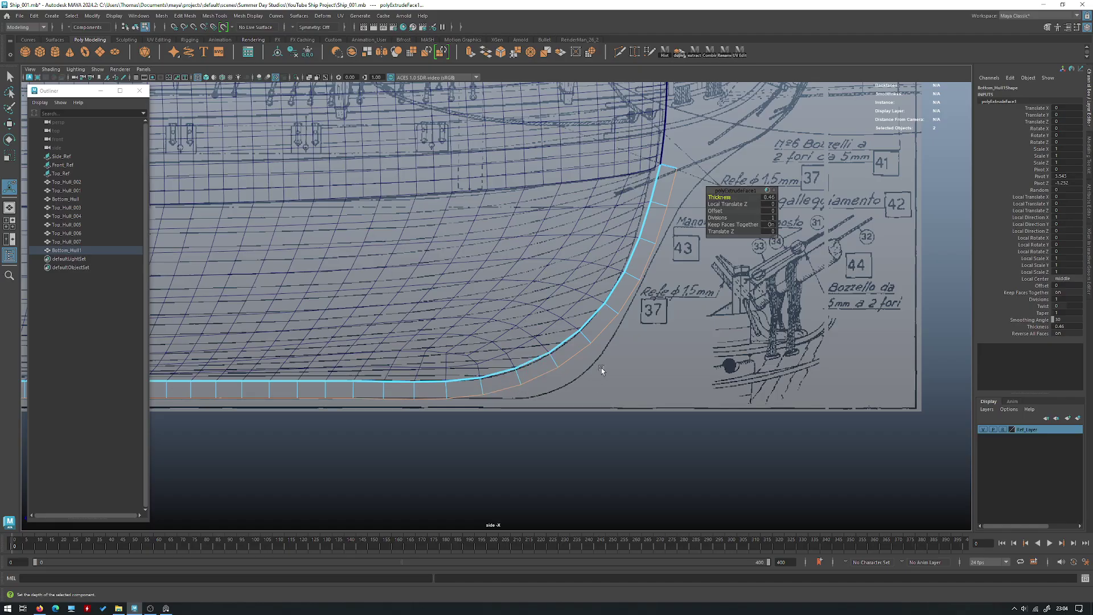
Compare the extruded keel with the blueprint at the sternpost and return to object mode
right_click_drag(613, 306, 600, 258, "alt")
middle_click_drag(392, 278, 423, 316, "alt")
right_click_drag(424, 316, 443, 326, "alt")
middle_click_drag(443, 326, 499, 380, "alt")
right_click_drag(499, 380, 514, 387, "alt")
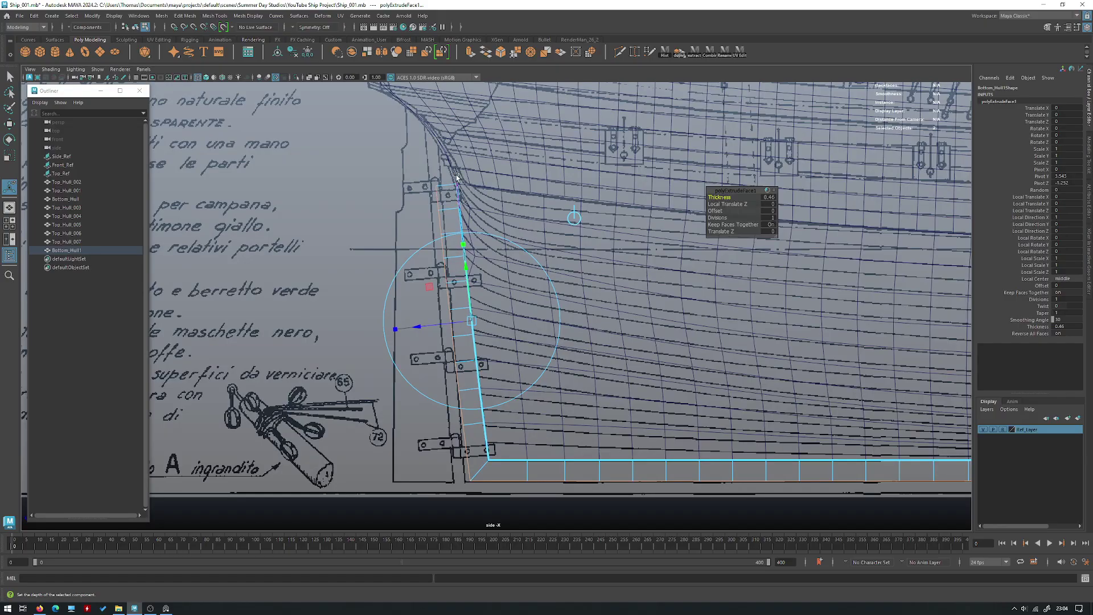
right_click_drag(542, 397, 375, 302, "alt")
key("w")
right_click(560, 330)
right_click_drag(560, 332, 602, 318)
Hide the blueprint layer and examine the new keel on the complete hull in perspective
key("space")
key("space")
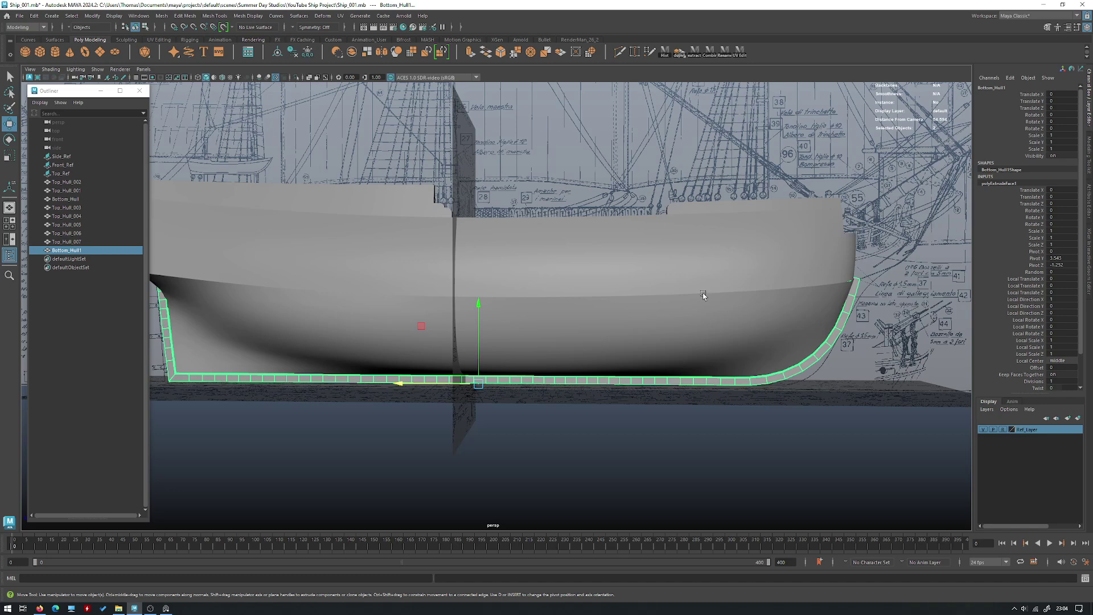
left_click(699, 407)
right_click_drag(699, 407, 659, 395, "alt")
left_click_drag(658, 395, 912, 413, "alt")
left_click_drag(669, 404, 752, 398, "alt")
left_click(517, 357)
left_click_drag(566, 348, 554, 347, "alt")
left_click(982, 429)
left_click(771, 405)
left_click_drag(771, 405, 687, 370, "alt")
right_click_drag(687, 370, 746, 418, "alt")
left_click(506, 351)
left_click(579, 367)
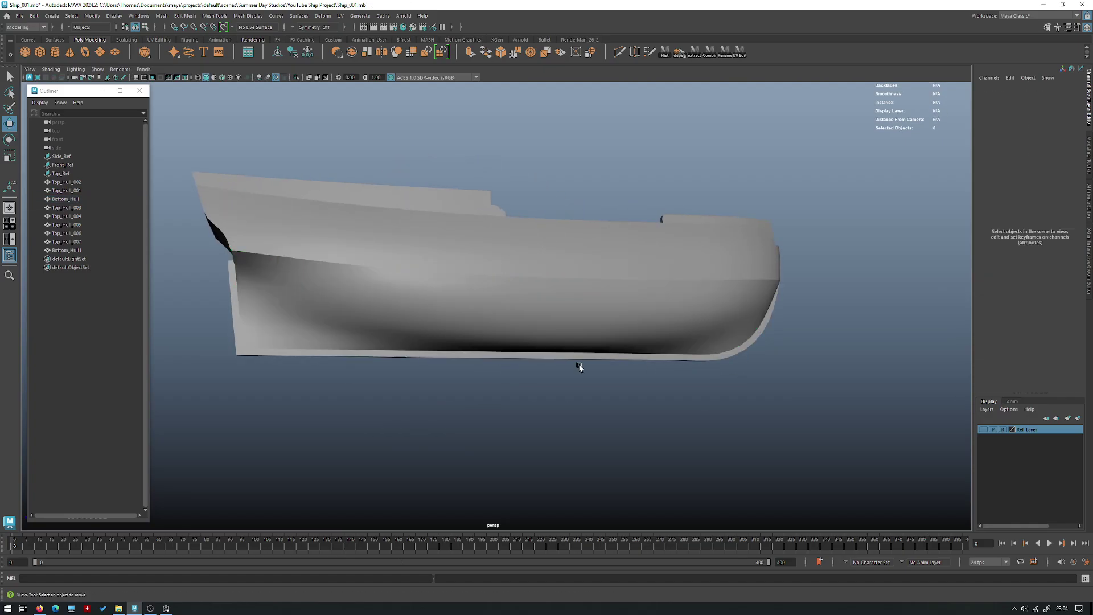
Show the blueprint layer in the side view and flatten the keel's bottom row of vertices by scaling them vertically
left_click(578, 362)
key("space")
key("space")
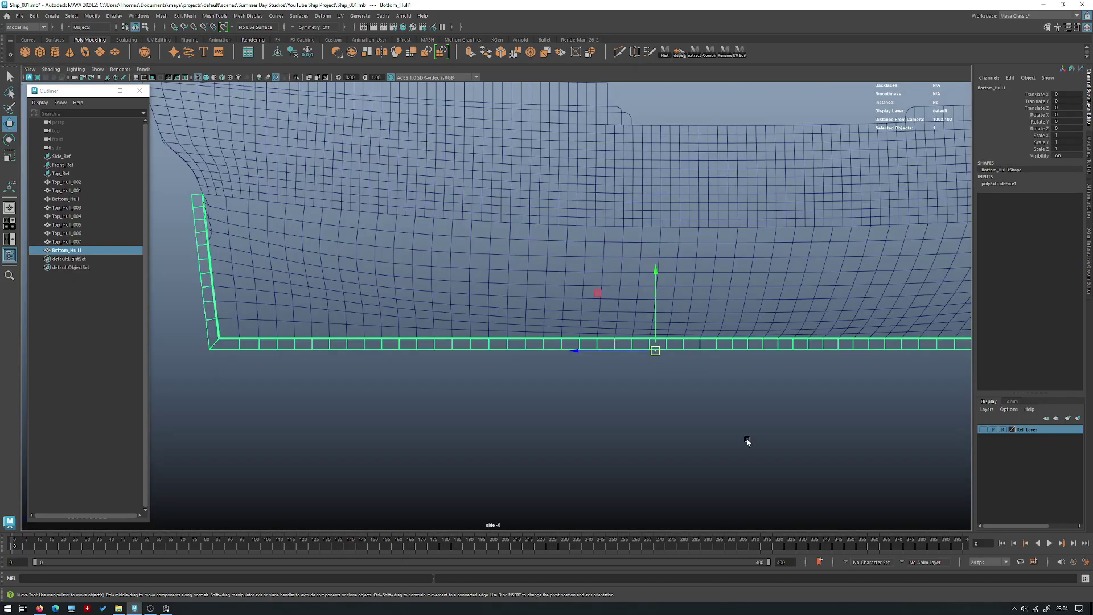
left_click(984, 429)
scroll(585, 366, "down", 3)
right_click_drag(908, 369, 806, 356)
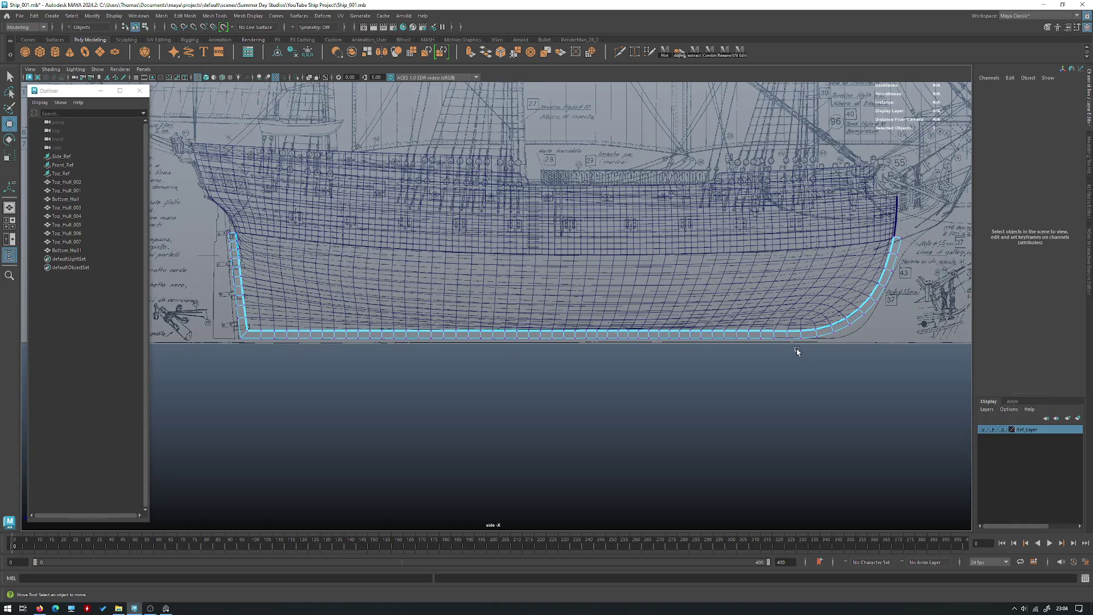
left_click_drag(633, 340, 205, 339)
scroll(522, 302, "up", 2)
key("r")
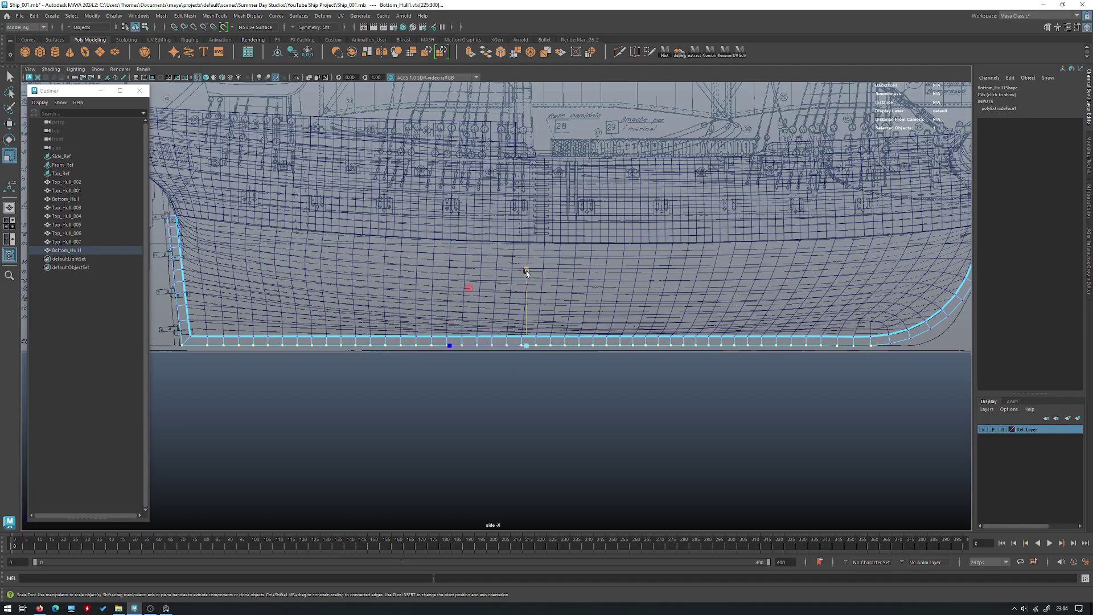
left_click_drag(526, 272, 526, 278)
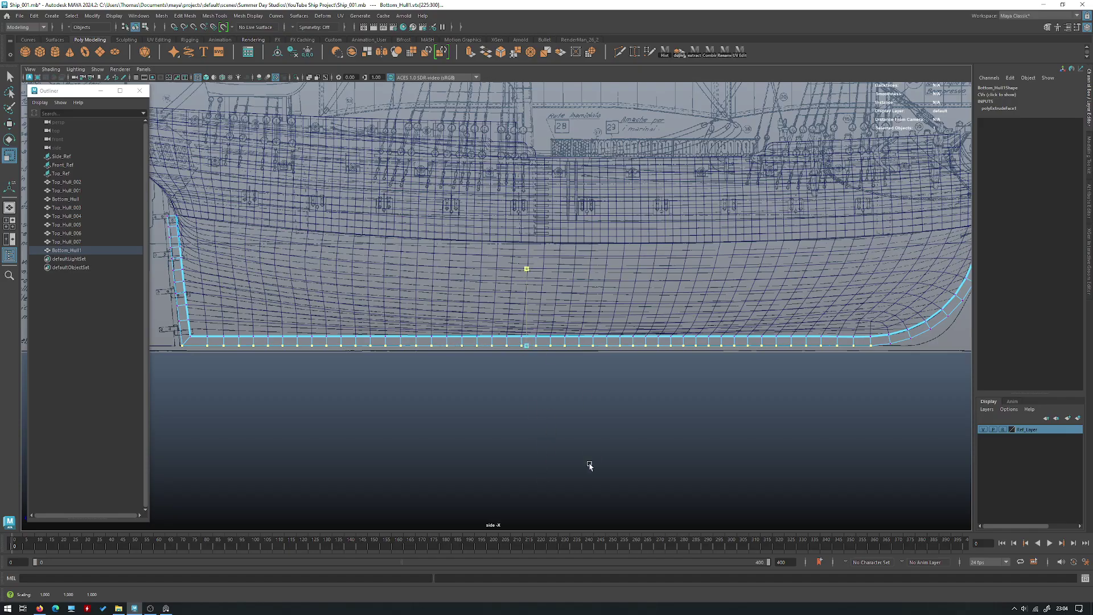
Snap the first outer vertices of the bow curve level with the flattened keel bottom
scroll(512, 330, "up", 3)
middle_click_drag(638, 336, 353, 331, "alt")
middle_click_drag(589, 309, 306, 315, "alt")
middle_click_drag(519, 308, 256, 302, "alt")
scroll(531, 366, "up", 4)
key("w")
left_click_drag(394, 364, 358, 385)
key("v")
mouse_move(439, 369)
left_mouse_down()
mouse_move(490, 349)
mouse_move(430, 388)
left_mouse_up()
key("v")
scroll(530, 362, "down", 2)
Move the lower bow curve's next two outer vertex pairs along edge-aligned axes onto the drawn stem outline
middle_click_drag(609, 380, 587, 394, "alt")
left_click_drag(537, 386, 495, 338)
key("d")
left_click(495, 338)
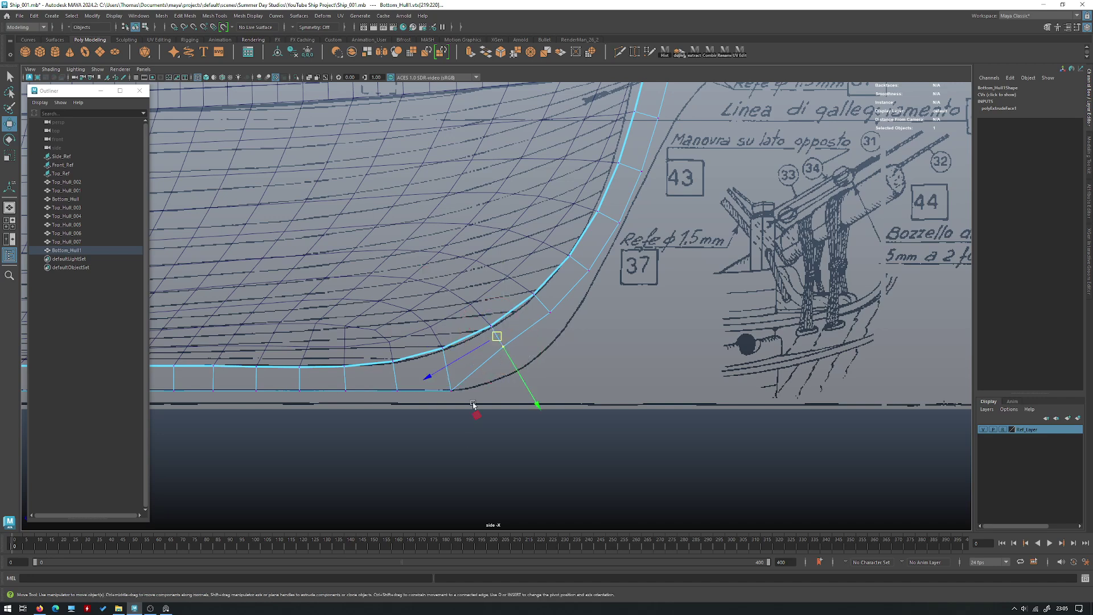
left_click_drag(514, 363, 533, 385)
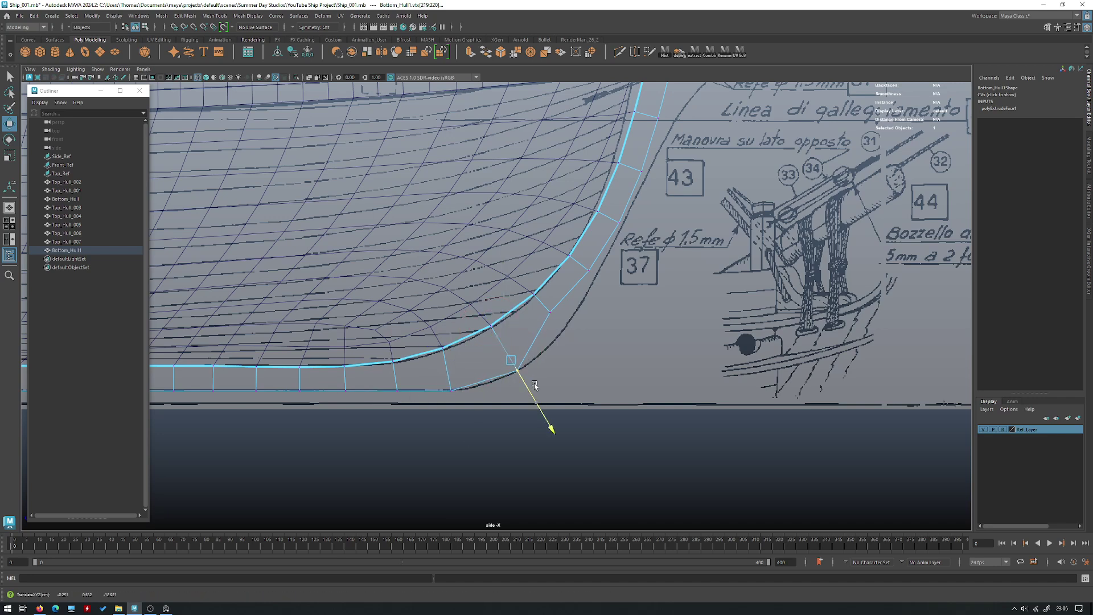
left_click_drag(565, 263, 540, 287)
key("e")
scroll(541, 307, "up", 5)
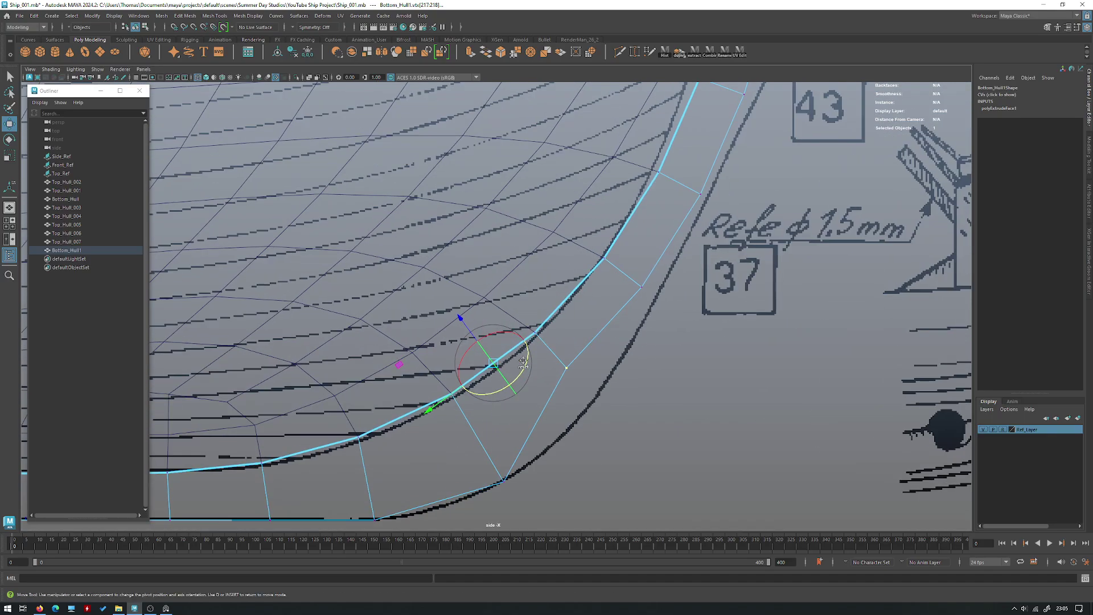
left_click_drag(595, 401, 639, 451)
scroll(688, 394, "down", 2)
scroll(688, 394, "down", 5)
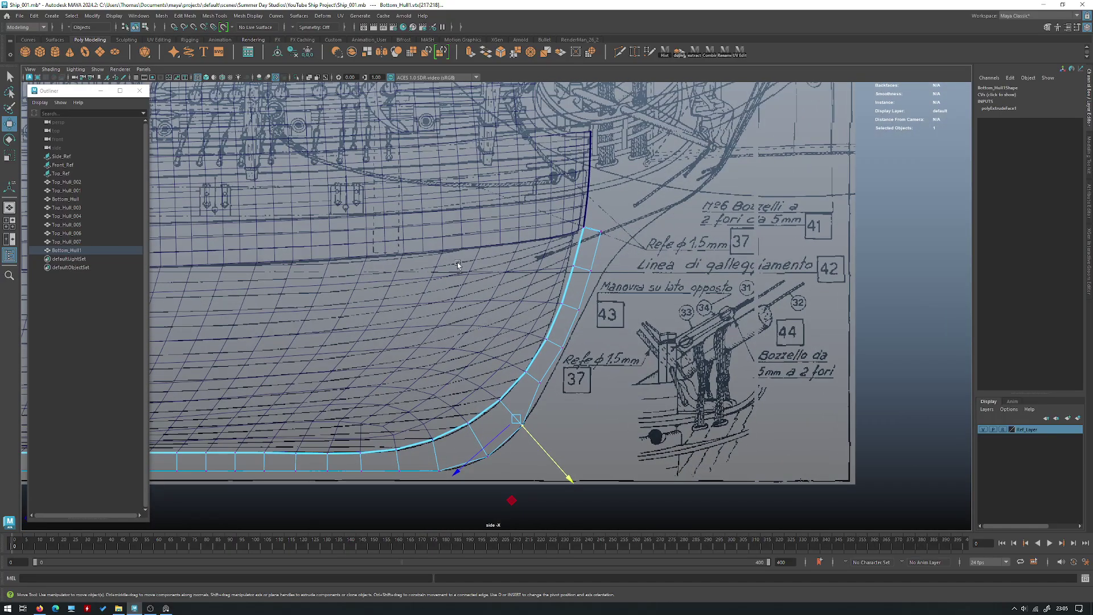
Push the following two outer vertex pairs up the bow curve out to the blueprint's stem line, using edge-aligned axes
left_click(540, 382)
scroll(470, 219, "up", 1)
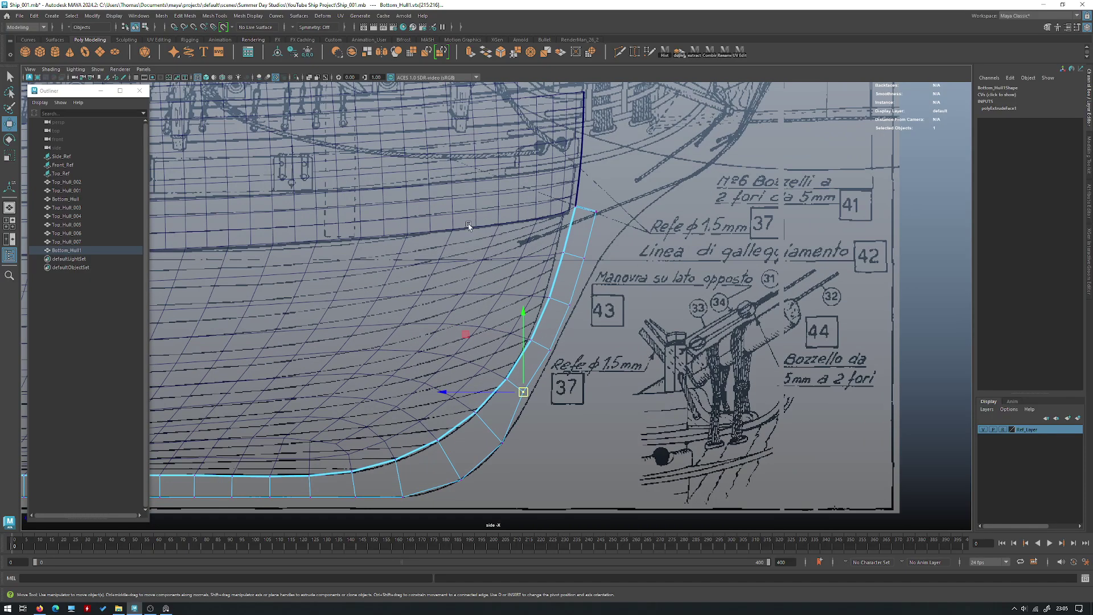
scroll(468, 226, "up", 3)
left_click(465, 382)
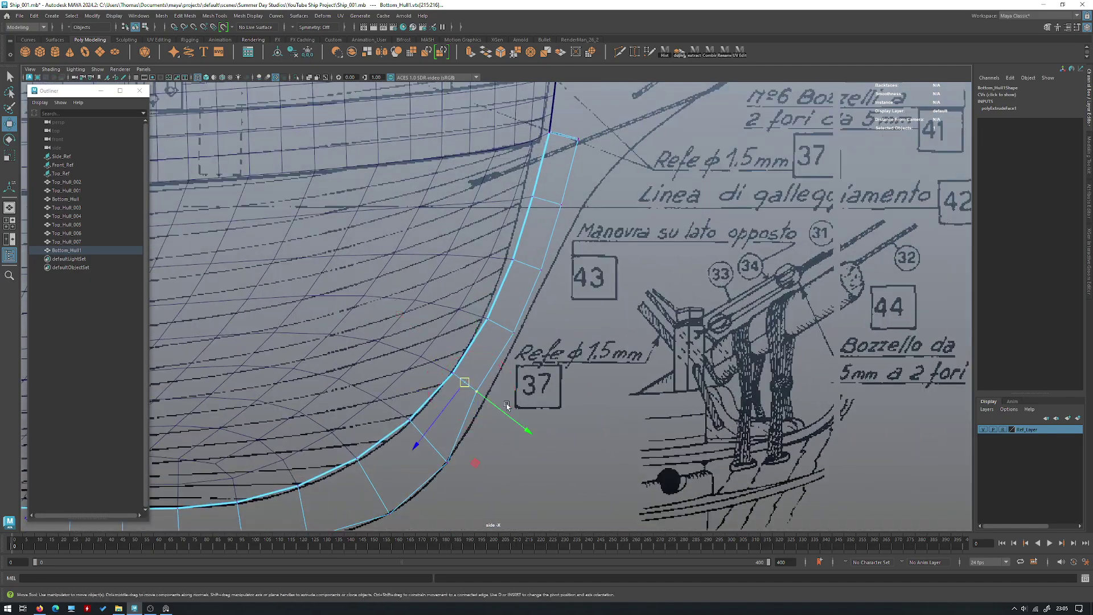
left_click_drag(514, 420, 530, 420)
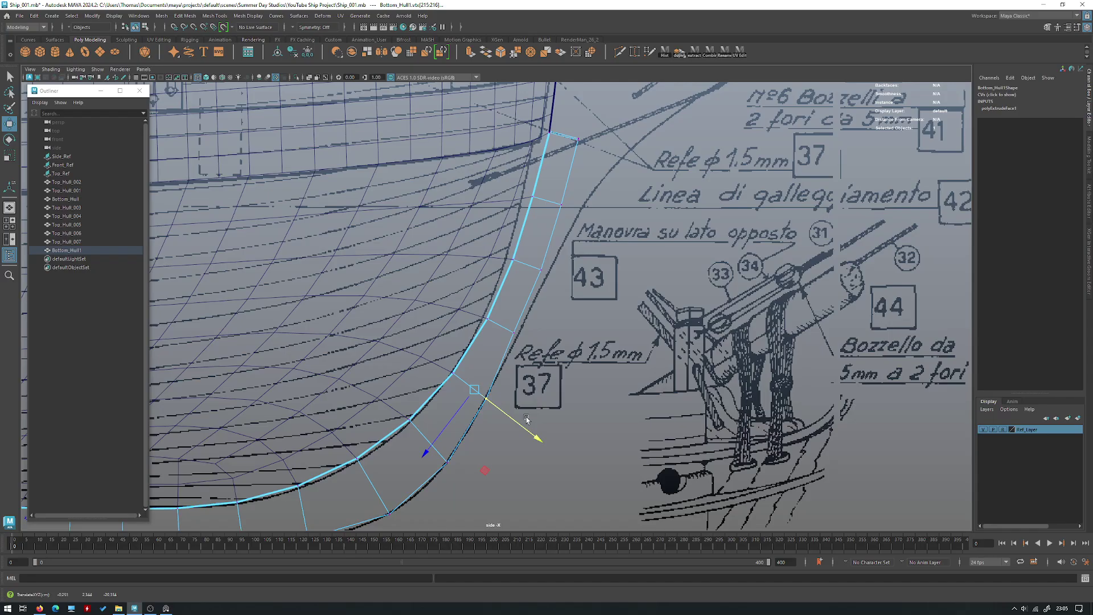
left_click(503, 326)
key("ctrl+z")
left_click_drag(504, 327, 498, 325)
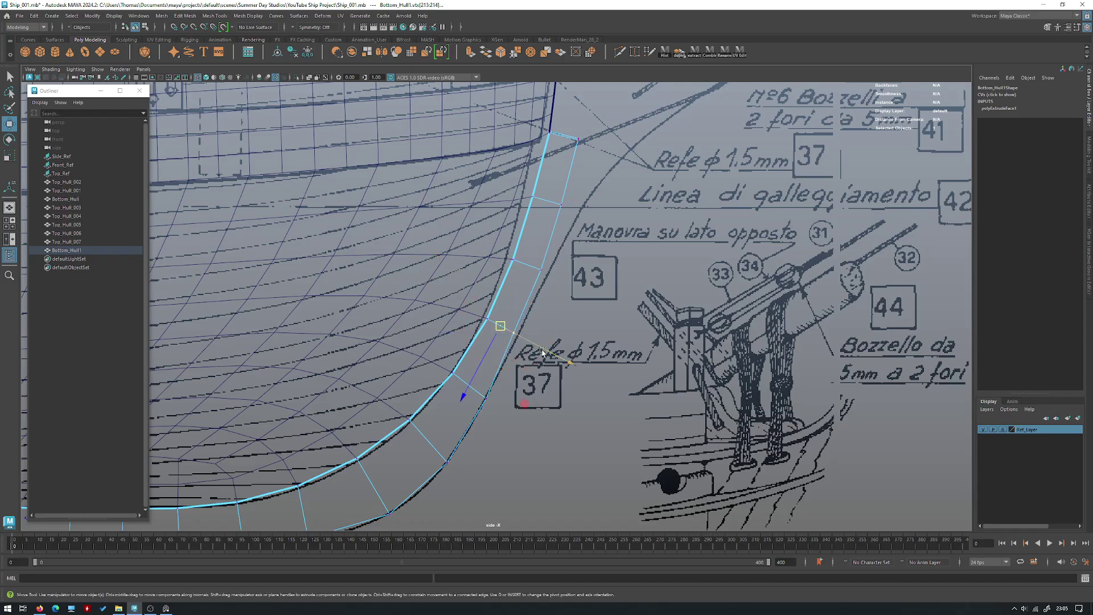
left_click_drag(552, 349, 552, 350)
middle_click_drag(553, 350, 527, 394, "alt")
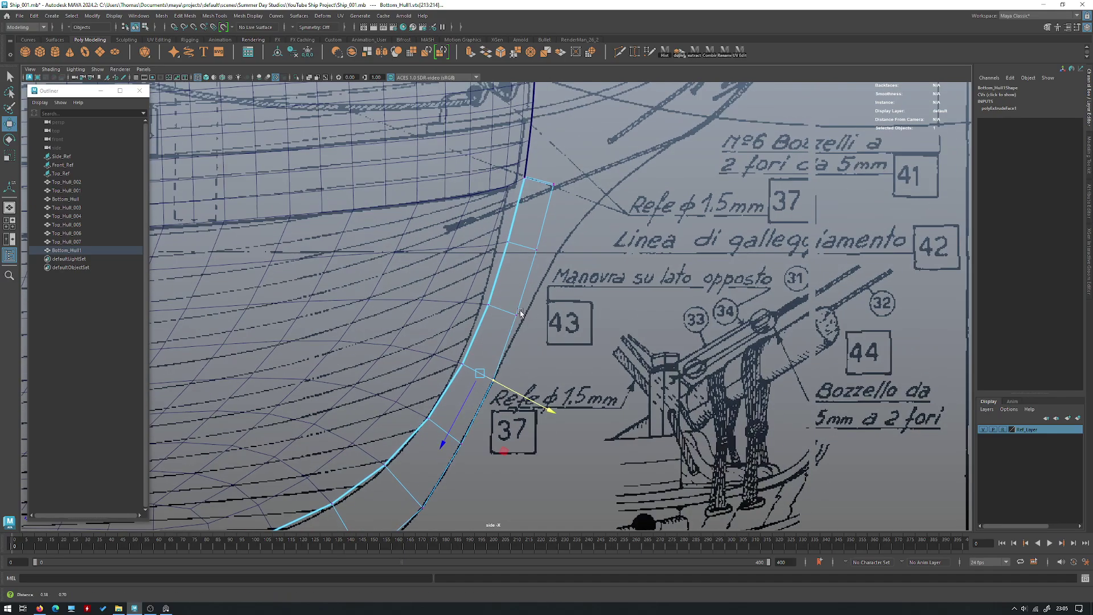
right_click_drag(527, 395, 565, 362, "alt")
Reorient the Move tool's pivot to the stem and shift the two outer vertex pairs below its top onto the drawing
left_click_drag(553, 346, 504, 292)
key("d")
key("d")
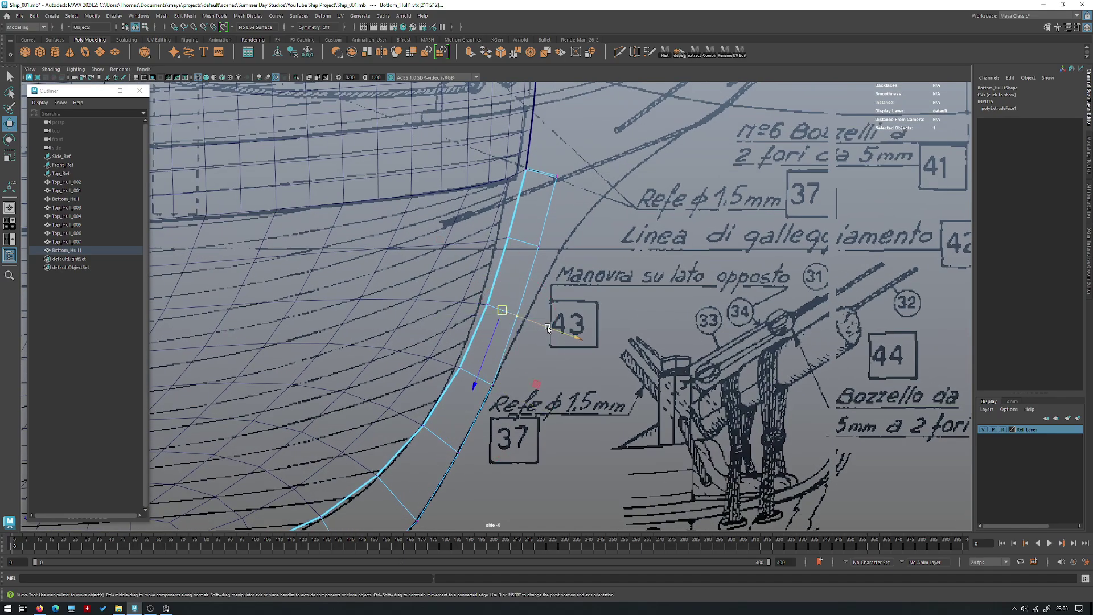
double_click(9, 125)
left_click(236, 148)
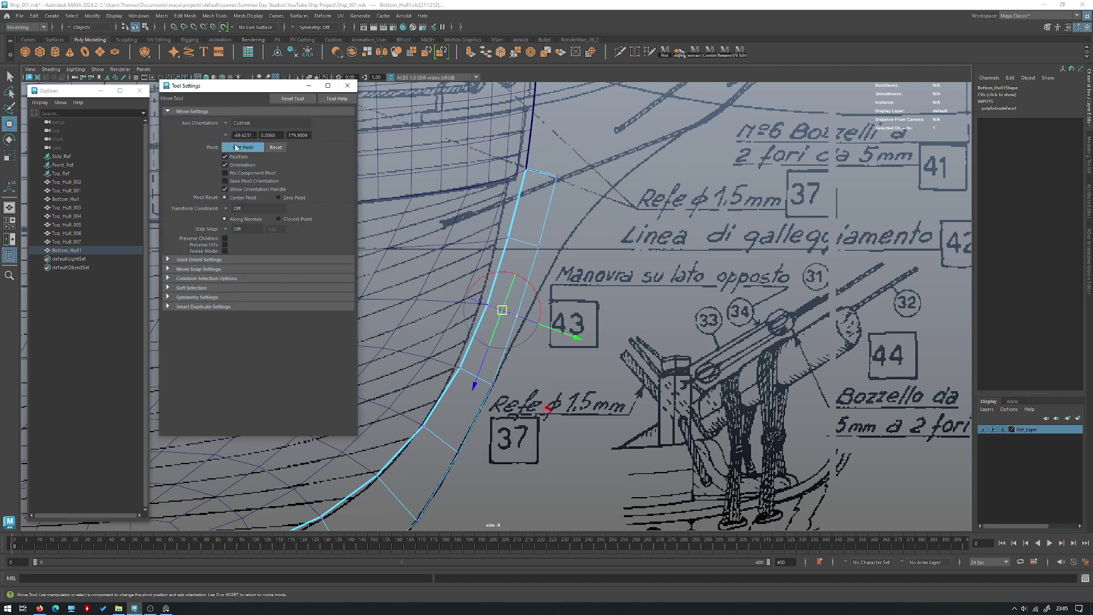
key("d")
left_click_drag(553, 326, 561, 330)
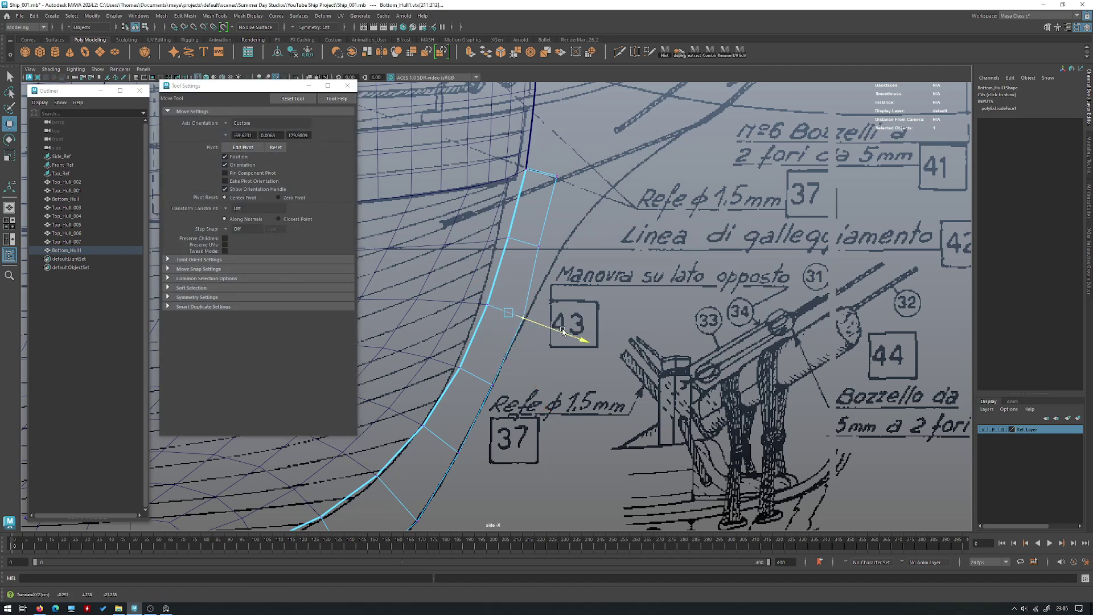
left_click_drag(552, 255, 528, 227)
left_click(239, 149)
left_click(531, 243)
key("d")
left_click_drag(574, 263, 599, 261)
Reposition the stem's top outer vertices so they sit level with the inner top edge
left_click_drag(590, 193, 540, 161)
middle_click_drag(577, 176, 518, 258, "alt")
right_click_drag(518, 258, 509, 220, "alt")
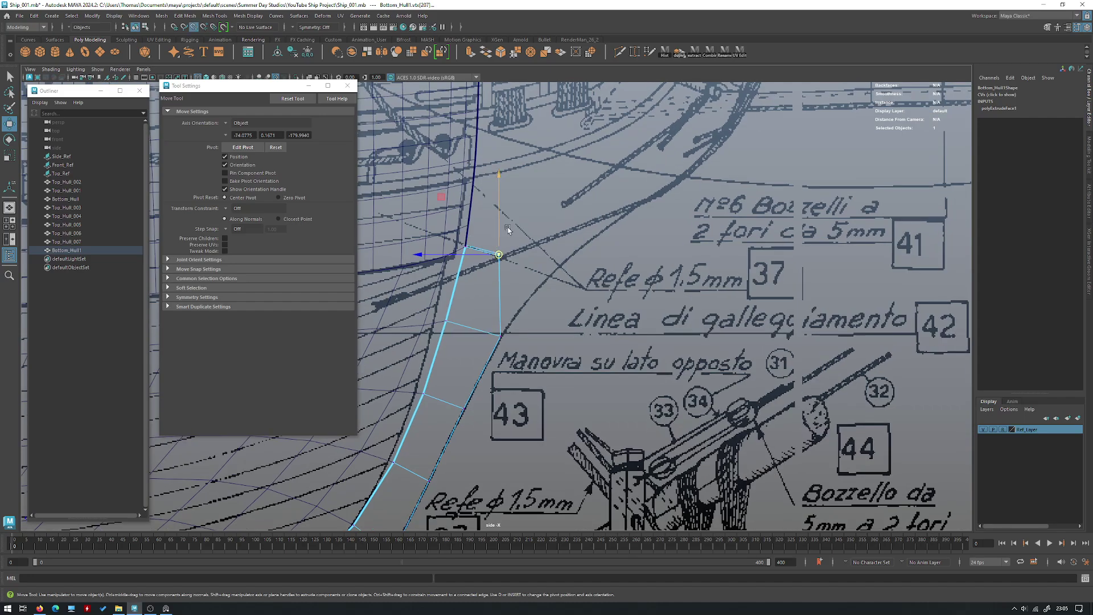
middle_click_drag(587, 200, 576, 284, "alt")
right_click_drag(614, 295, 583, 324, "alt")
left_click_drag(489, 306, 475, 324)
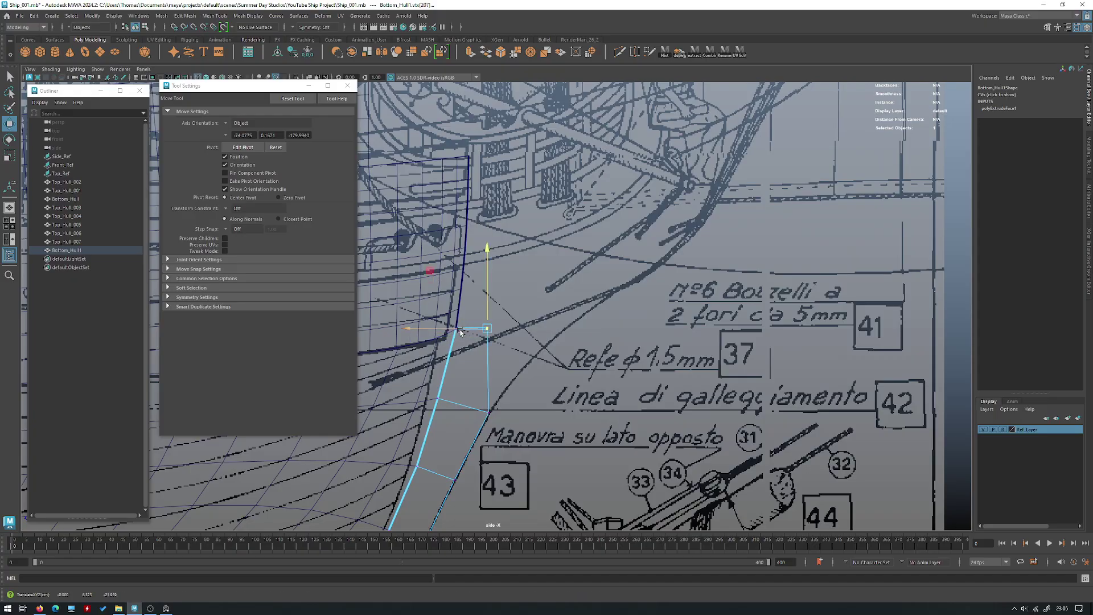
Delete the extra edge at the stem's top end in the perspective view and return to object mode
right_click_drag(671, 307, 657, 250, "alt")
key("space")
key("space")
left_click_drag(751, 231, 808, 249, "alt")
key("f")
right_click_drag(809, 250, 514, 260, "alt")
left_click_drag(513, 261, 499, 322, "alt")
right_click_drag(498, 321, 498, 296)
left_click(464, 339)
left_click_drag(464, 338, 499, 352, "alt")
left_click_drag(477, 316, 483, 282, "alt")
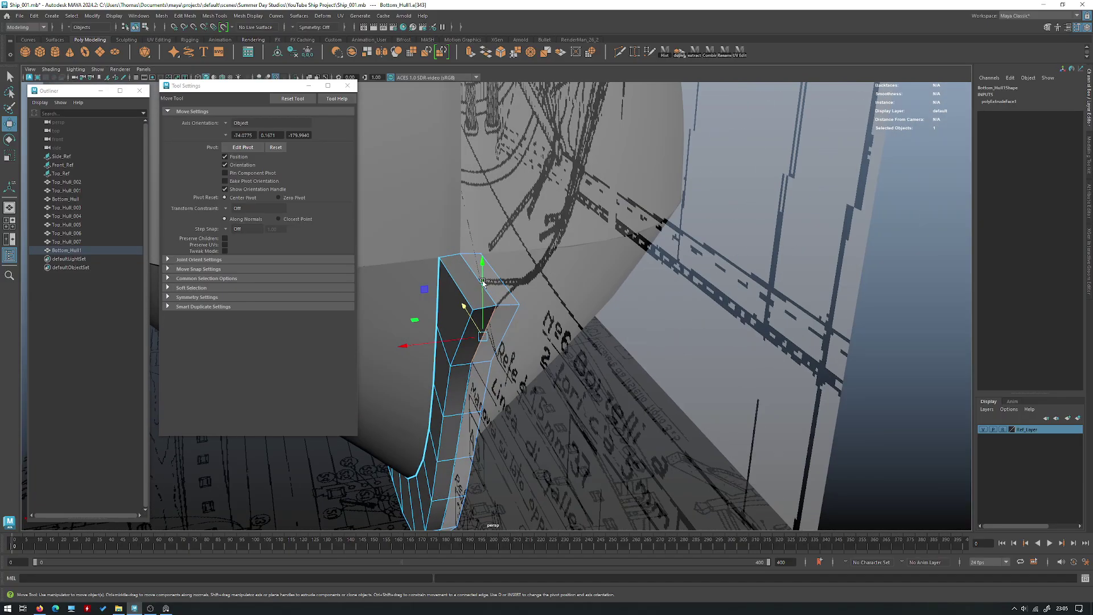
right_click_drag(535, 306, 613, 297, "ctrl")
left_click_drag(613, 297, 519, 264, "alt")
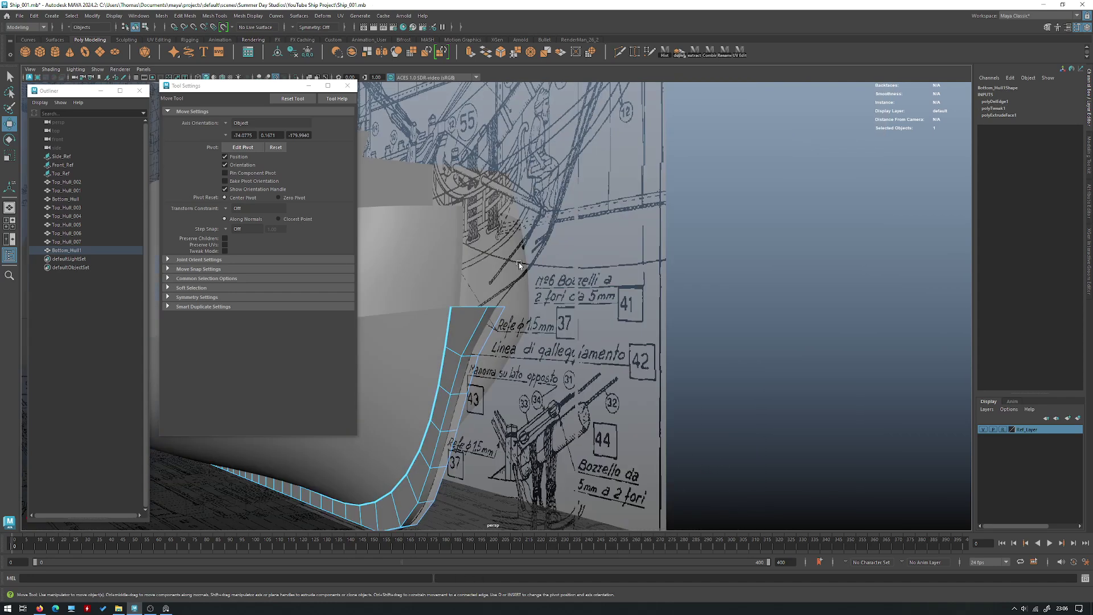
right_click_drag(603, 251, 625, 232)
right_click_drag(603, 245, 414, 245, "alt")
left_click(693, 248)
left_click_drag(551, 272, 726, 303, "alt")
Move the keel's lower stern corner vertices back onto the drawn sternpost outline in the side view
left_click(610, 363)
key("space")
key("space")
right_click_drag(617, 465, 515, 450, "alt")
middle_click_drag(515, 450, 887, 439, "alt")
middle_click_drag(370, 478, 968, 402, "alt")
right_click_drag(552, 393, 745, 465, "alt")
right_click_drag(568, 447, 592, 515)
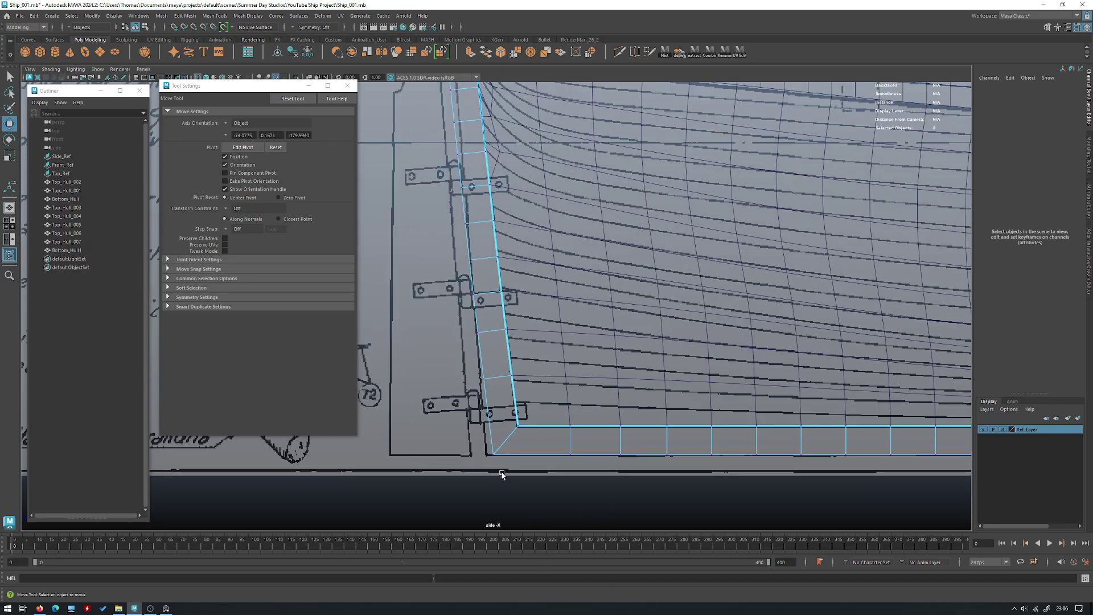
scroll(595, 498, "up", 2)
left_click_drag(465, 497, 460, 496)
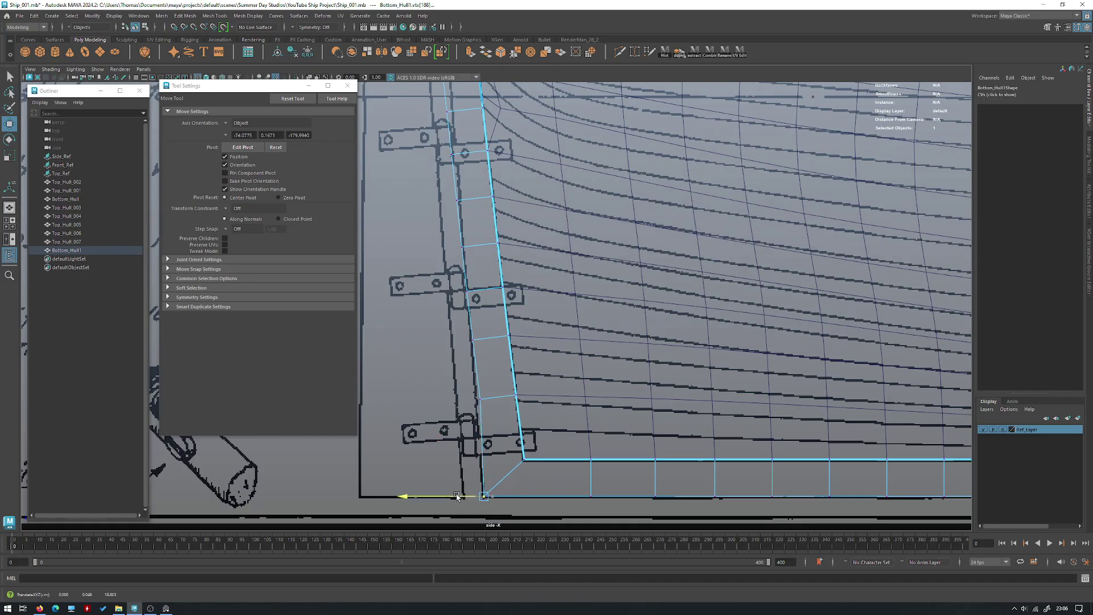
Align the outer vertices on the lower part of the sternpost with the blueprint's rear line
left_click_drag(500, 421, 451, 402)
left_click_drag(480, 365, 455, 341)
middle_click_drag(484, 247, 495, 322, "alt")
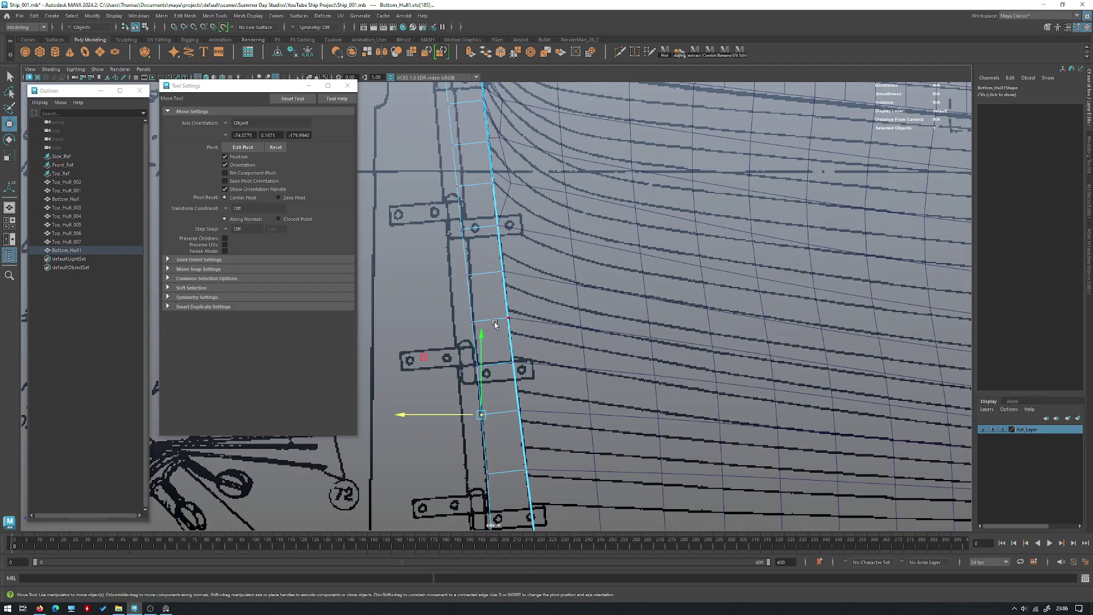
left_click_drag(460, 316, 456, 325)
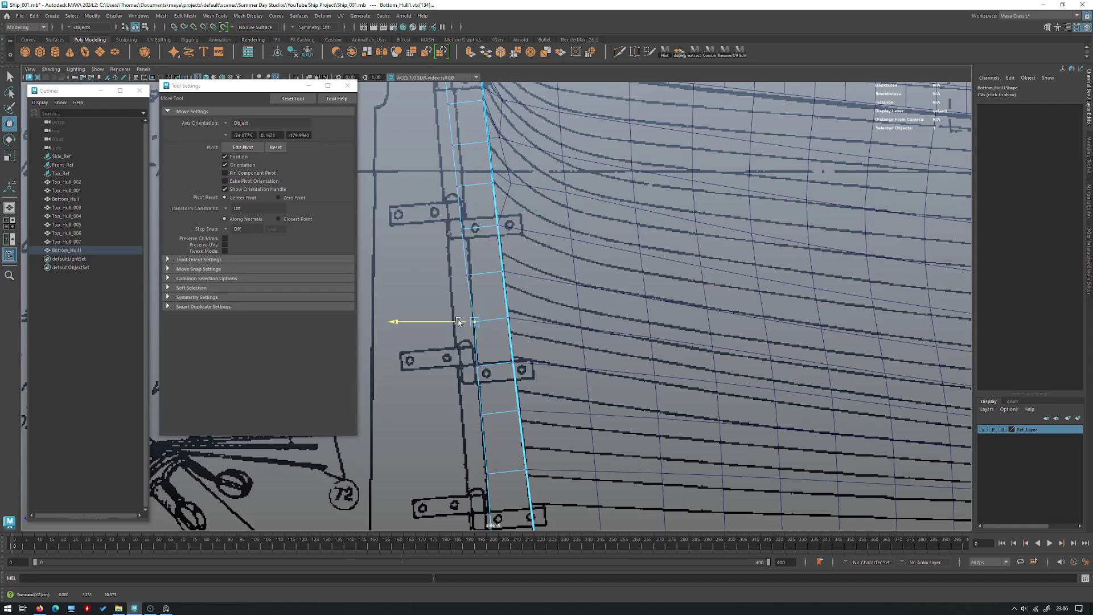
middle_click_drag(491, 292, 447, 363, "alt")
Adjust the upper sternpost's outer vertices horizontally until they follow the drawn rear line
left_click_drag(475, 350, 437, 237)
left_click_drag(438, 151, 394, 159)
left_click_drag(423, 243, 425, 243)
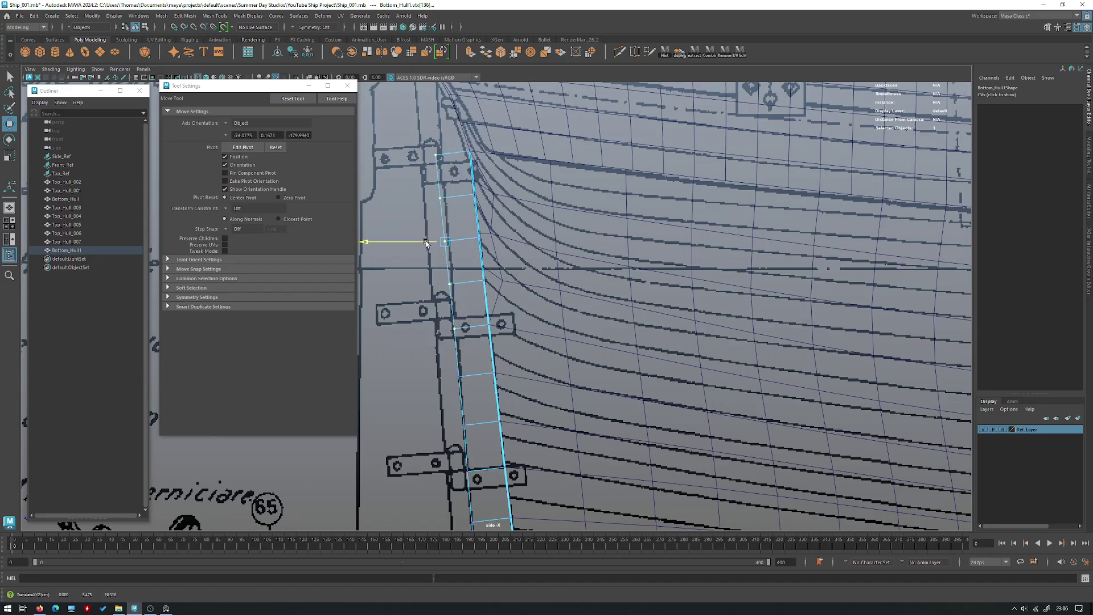
left_click_drag(459, 290, 448, 254)
left_click_drag(410, 220, 411, 148)
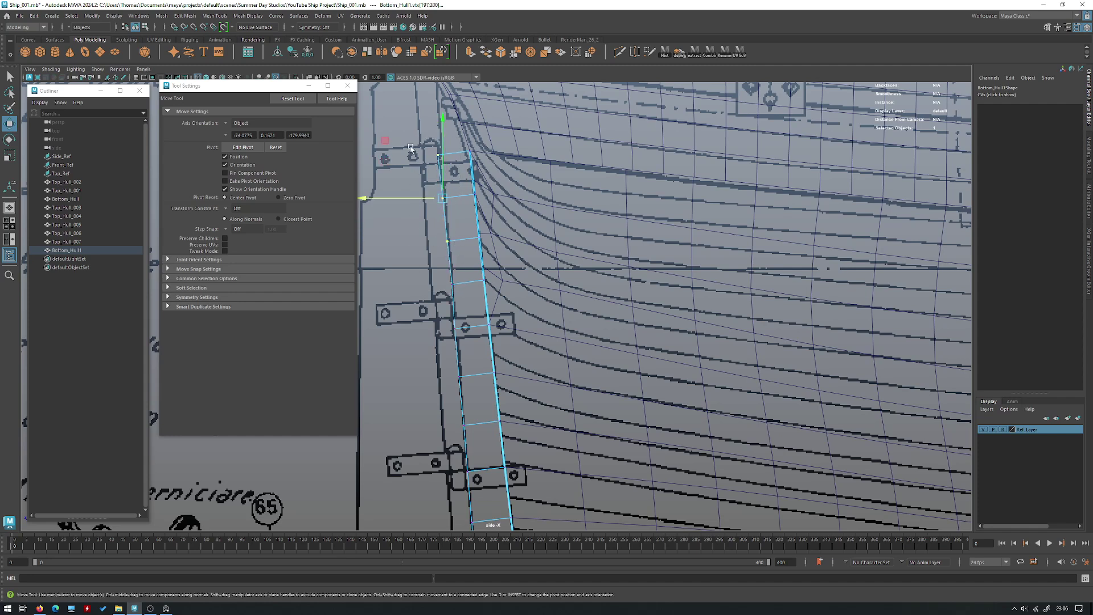
left_click_drag(415, 199, 417, 200)
middle_click_drag(417, 200, 436, 272, "alt")
left_click_drag(435, 272, 436, 272)
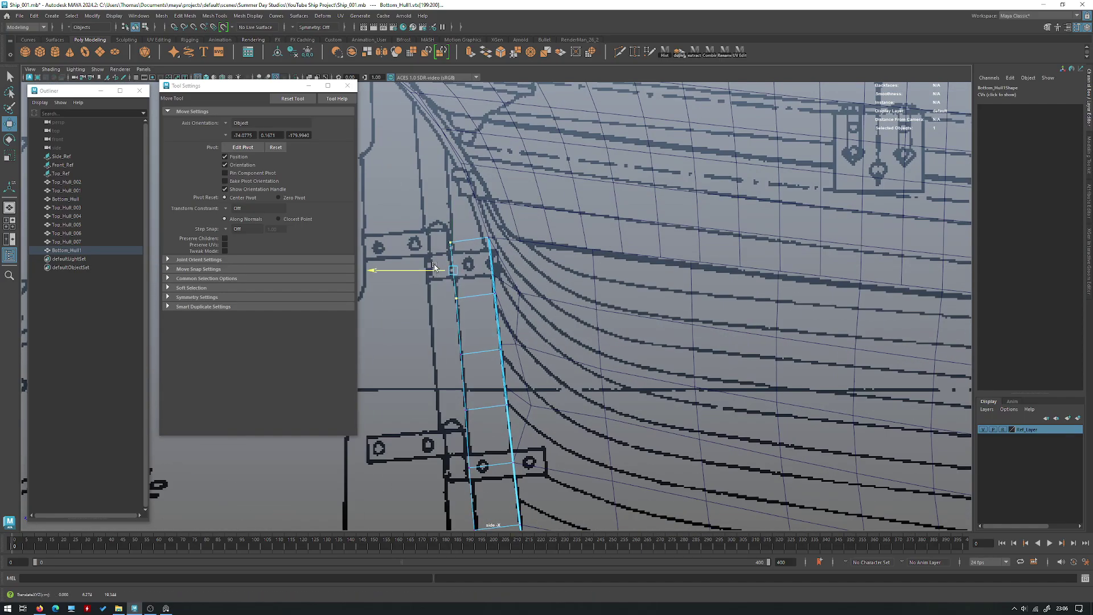
Return to object mode and examine the adjusted keel on the complete hull in perspective
left_click_drag(465, 263, 430, 243)
scroll(431, 244, "down", 6)
key("space")
left_click_drag(669, 239, 669, 212)
left_click_drag(596, 288, 691, 255, "alt")
right_click_drag(691, 265, 735, 239)
key("f")
scroll(683, 256, "down", 3)
left_click_drag(557, 259, 724, 322, "alt")
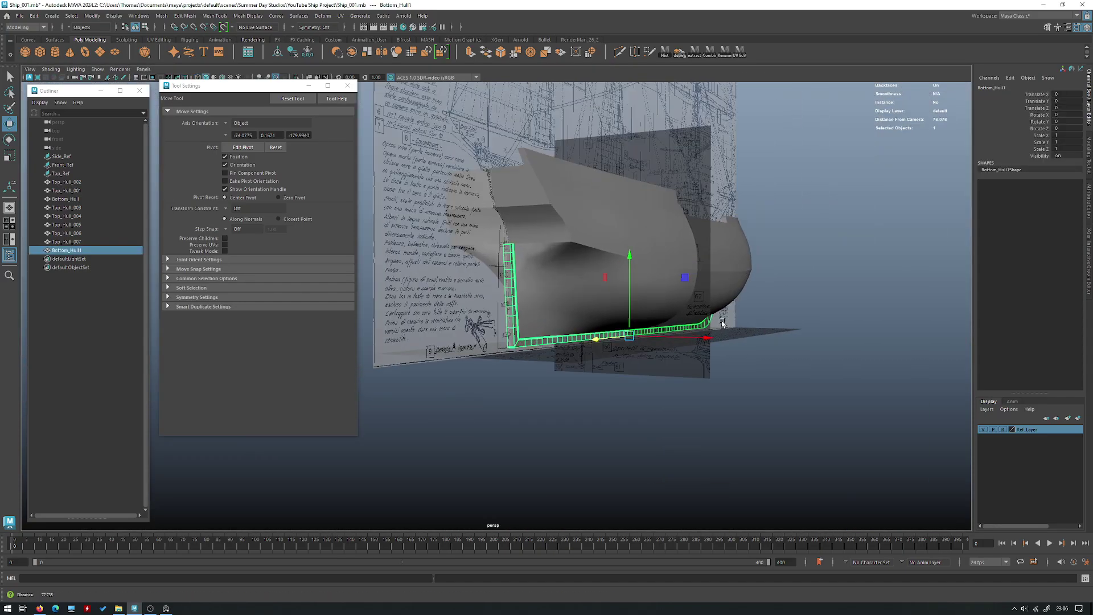
Select the sternpost's rear faces, align the pivot to them, and scale them flat along the custom axis
scroll(625, 394, "up", 6)
scroll(626, 395, "up", 2)
right_click_drag(569, 287, 570, 313)
left_click_drag(570, 315, 537, 373, "alt")
key("q")
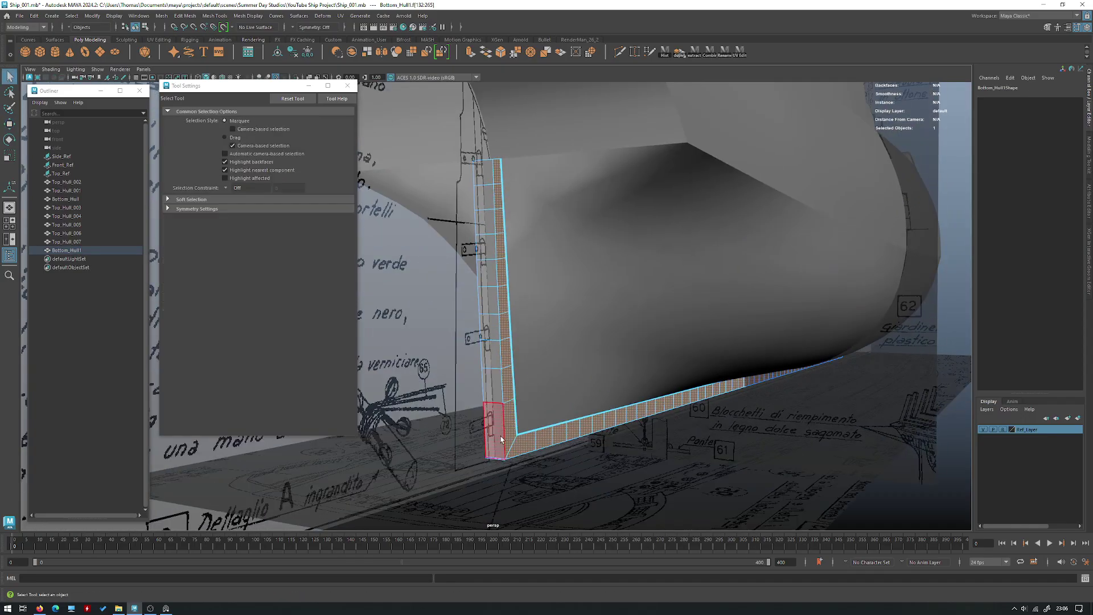
left_click(497, 438)
double_click(482, 173, "shift")
left_click_drag(527, 455, 534, 387, "alt")
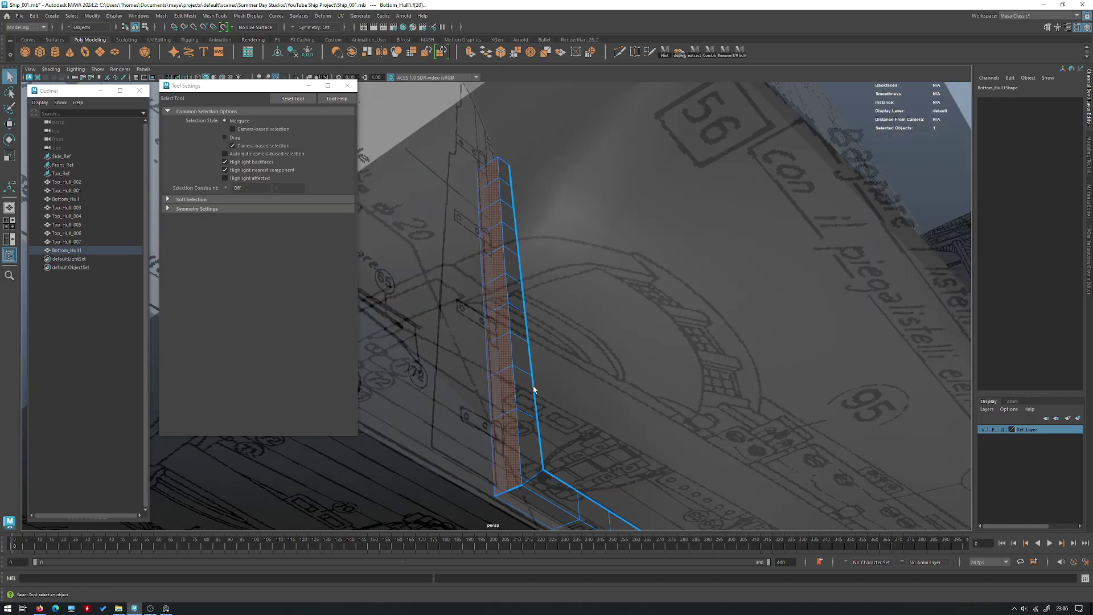
scroll(535, 387, "up", 3)
middle_click_drag(504, 478, 494, 394, "alt")
key("w")
left_click_drag(494, 394, 502, 422, "alt")
key("d")
left_click(487, 410)
key("space")
key("space")
scroll(611, 498, "up", 1)
middle_click_drag(625, 521, 650, 433, "alt")
key("r")
left_click_drag(482, 411, 797, 411)
scroll(802, 412, "up", 2)
middle_click_drag(664, 431, 635, 370, "alt")
Place the pivot at the sternpost's bottom corner and rotate the rear faces to match the blueprint's slope
key("d")
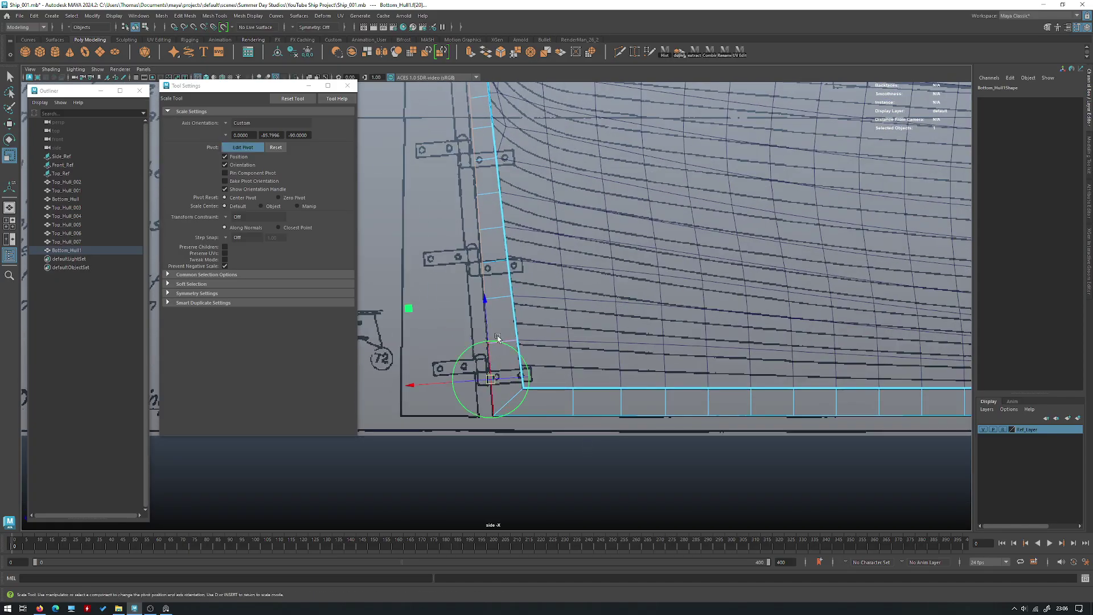
left_click_drag(487, 308, 489, 343)
scroll(501, 399, "down", 1)
middle_click_drag(501, 399, 523, 432, "alt")
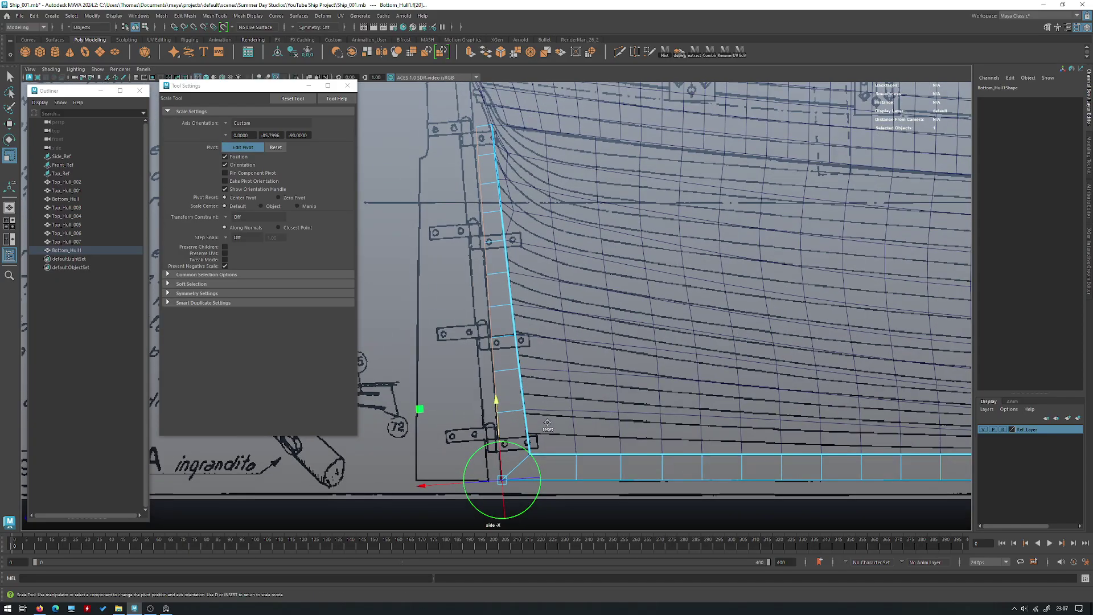
key("e")
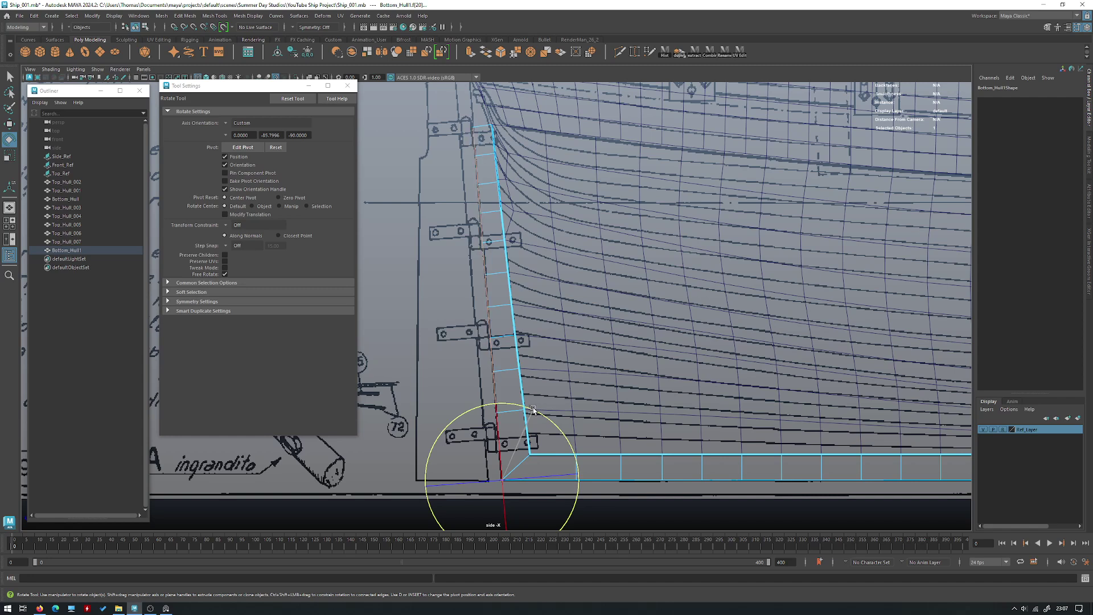
Return to object mode in perspective and isolate the keel to inspect its sternpost and bottom
key("space")
key("space")
key("w")
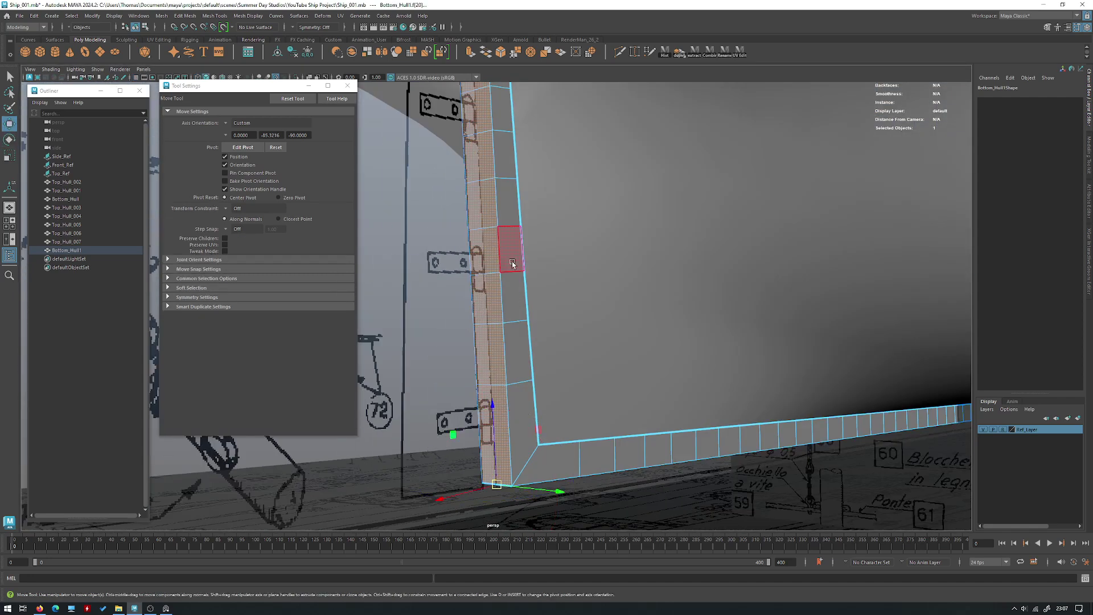
right_click_drag(512, 260, 570, 237)
key("ctrl+1")
right_click_drag(666, 245, 500, 240, "alt")
left_click(597, 259)
left_click_drag(596, 259, 624, 271, "alt")
left_click_drag(627, 343, 603, 425, "alt")
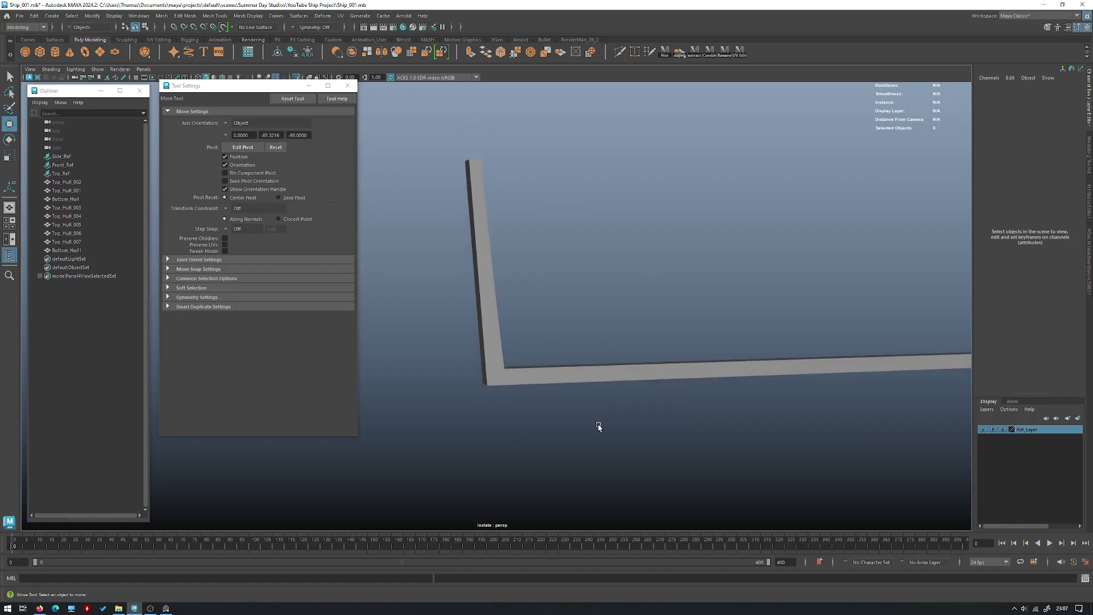
In the side view, align the pivot to the sternpost's slope and raise its upper rear corner vertices to level the top edge
left_click(590, 374)
left_click_drag(577, 336, 570, 304, "alt")
middle_click_drag(571, 304, 592, 443, "alt")
right_click_drag(592, 443, 734, 426, "alt")
key("space")
key("space")
middle_click_drag(618, 347, 620, 483, "alt")
right_click_drag(621, 483, 700, 472, "alt")
middle_click_drag(469, 300, 488, 368, "alt")
mouse_move(488, 368)
right_mouse_down("alt")
mouse_move(529, 371)
mouse_move(489, 339)
right_mouse_up("alt")
left_click_drag(481, 320, 501, 342)
right_click_drag(501, 343, 510, 370, "alt")
right_click_drag(477, 314, 491, 394, "alt")
key("d")
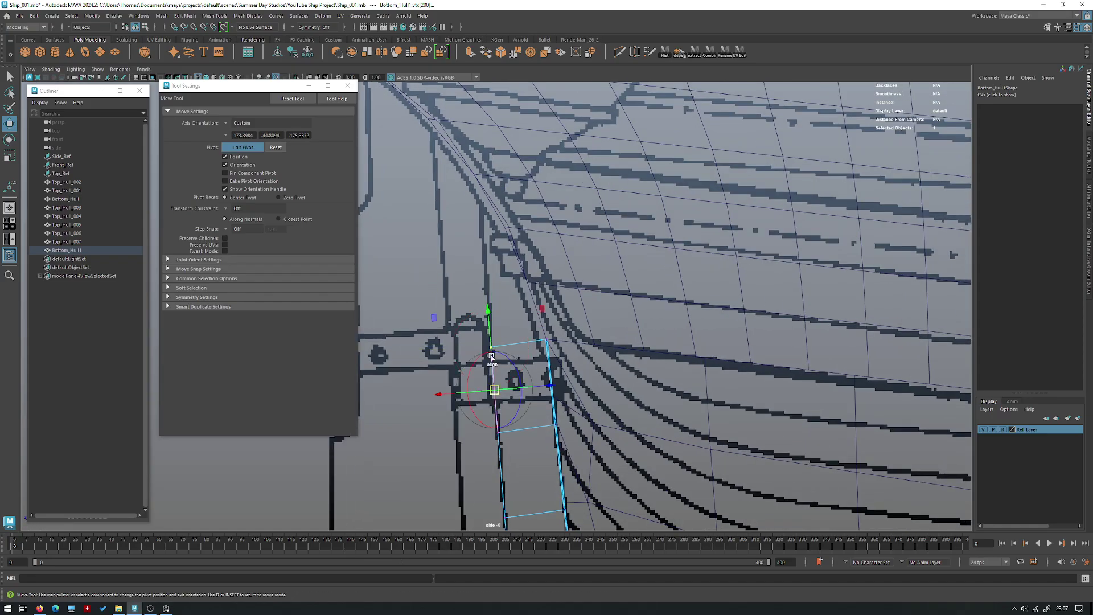
left_click_drag(491, 334, 491, 331)
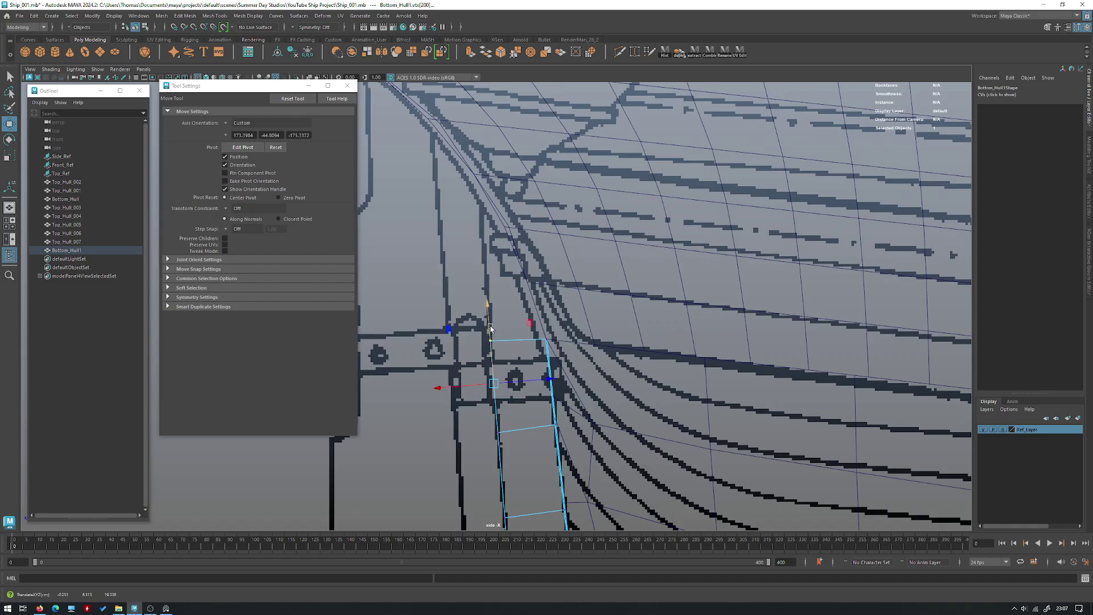
key("space")
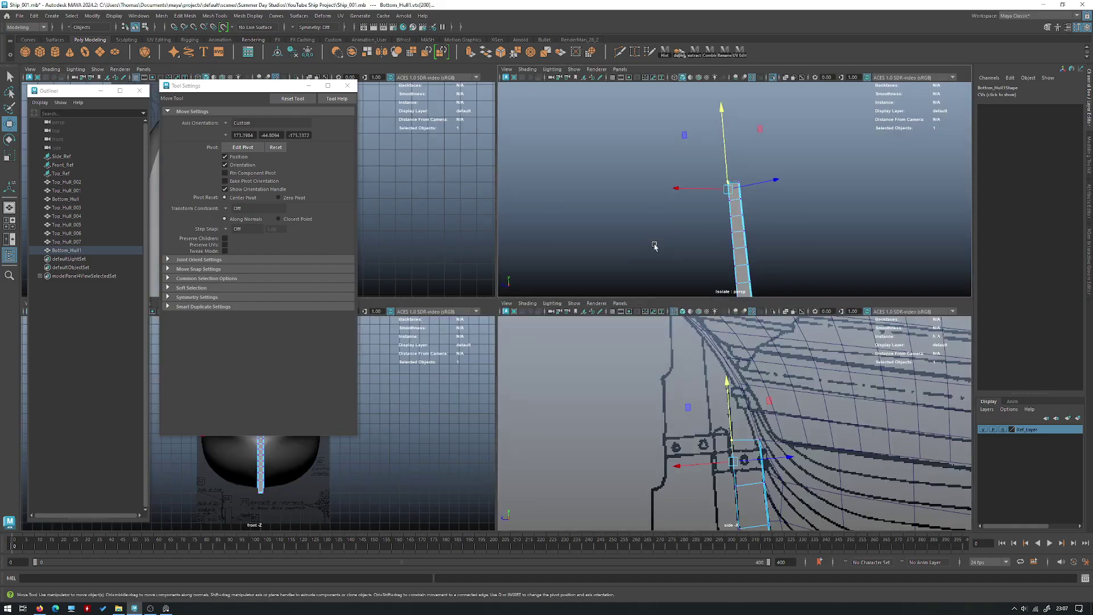
Return to object mode, leave isolation, and examine where the sternpost's top meets the underside of the stern counter
key("space")
left_click_drag(654, 244, 668, 241, "alt")
right_click_drag(668, 242, 718, 223)
key("ctrl+1")
left_click_drag(724, 222, 637, 250, "alt")
left_click(580, 212)
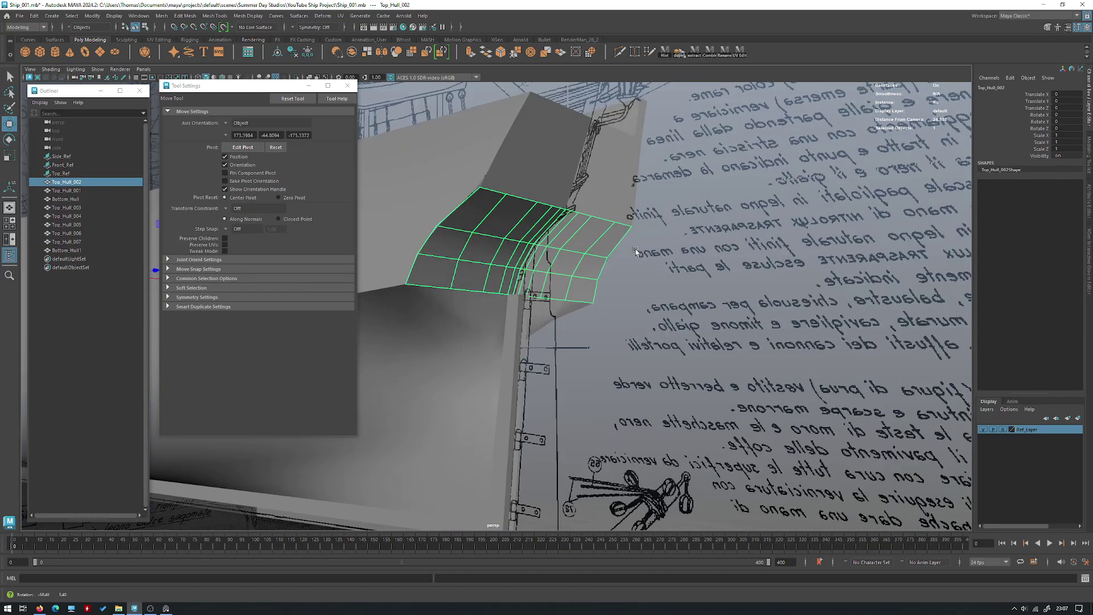
left_click(514, 324)
left_click_drag(598, 342, 634, 358, "alt")
right_click_drag(634, 359, 700, 332, "alt")
left_click_drag(594, 331, 602, 338, "alt")
Extrude the sternpost's top face upward toward the counter, adjust its pivot, and return to object mode
left_click(505, 366)
right_click_drag(672, 276, 665, 304, "shift")
left_click_drag(642, 337, 529, 302, "alt")
key("w")
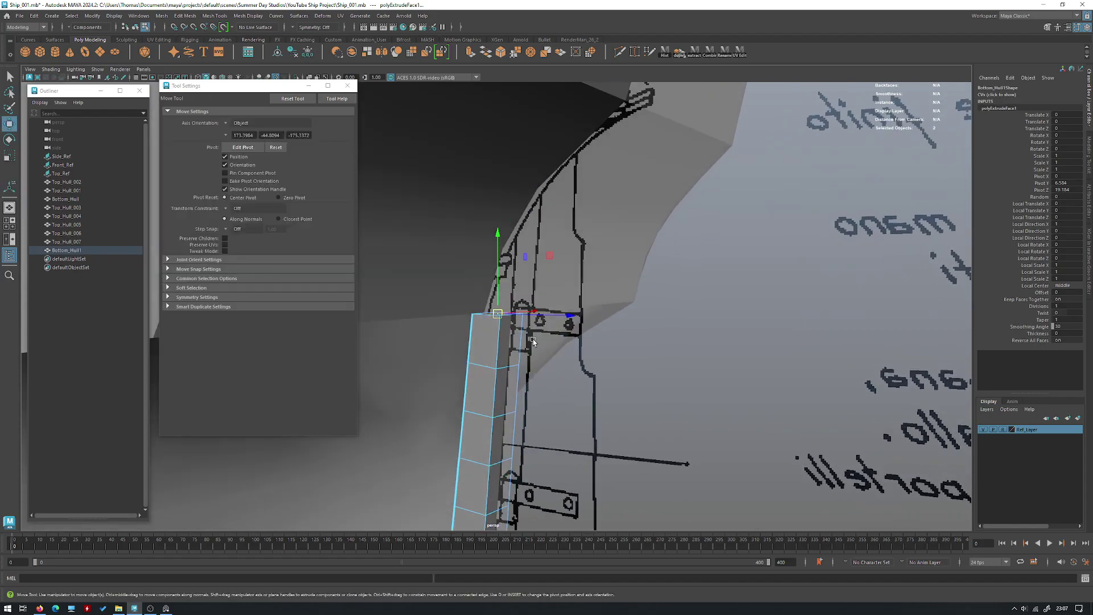
left_click_drag(499, 253, 549, 229, "alt")
key("d")
left_click(526, 359)
key("d")
right_click_drag(549, 230, 583, 217)
left_click_drag(582, 217, 553, 248, "alt")
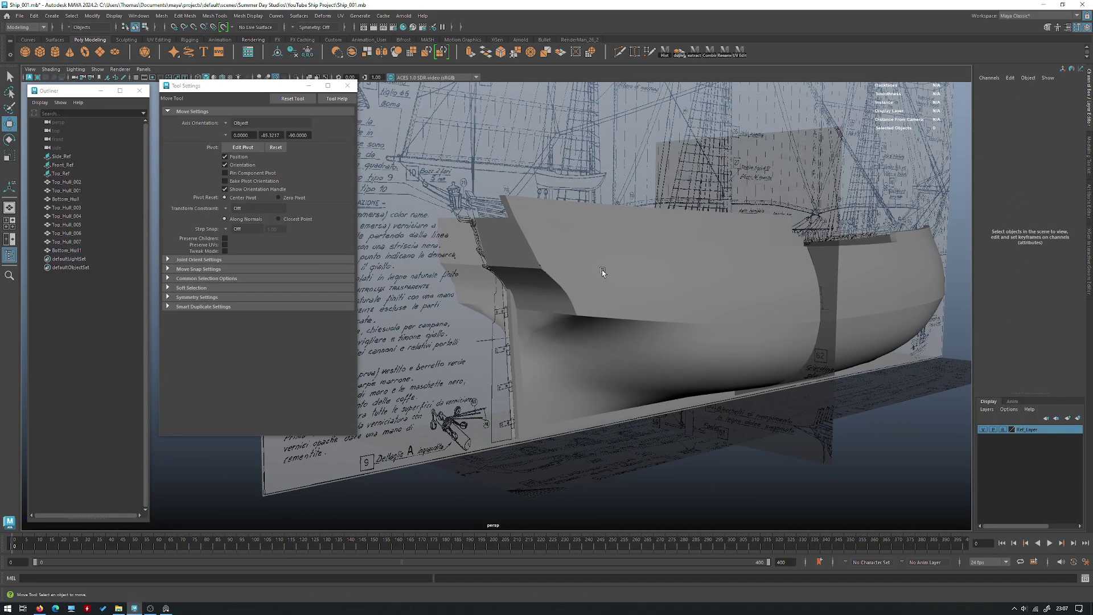
Hide the blueprint reference layer and examine the stern panels and keel on the bare hull
left_click(983, 429)
left_click_drag(727, 361, 610, 338, "alt")
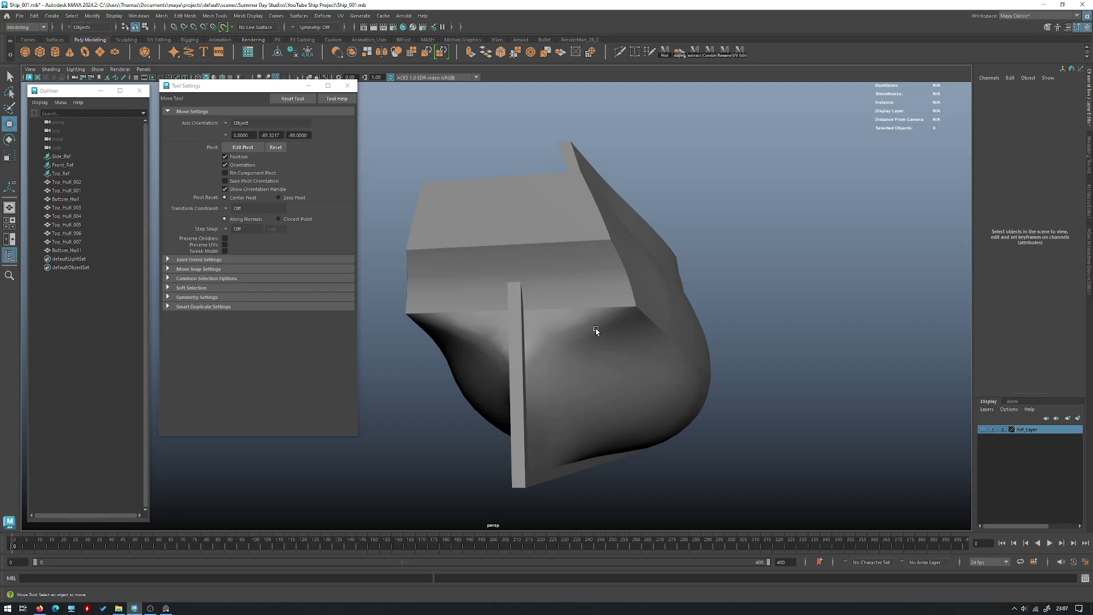
left_click_drag(527, 282, 605, 290, "alt")
left_click(571, 268)
left_click_drag(652, 239, 592, 265, "alt")
left_click(648, 251)
left_click(527, 249)
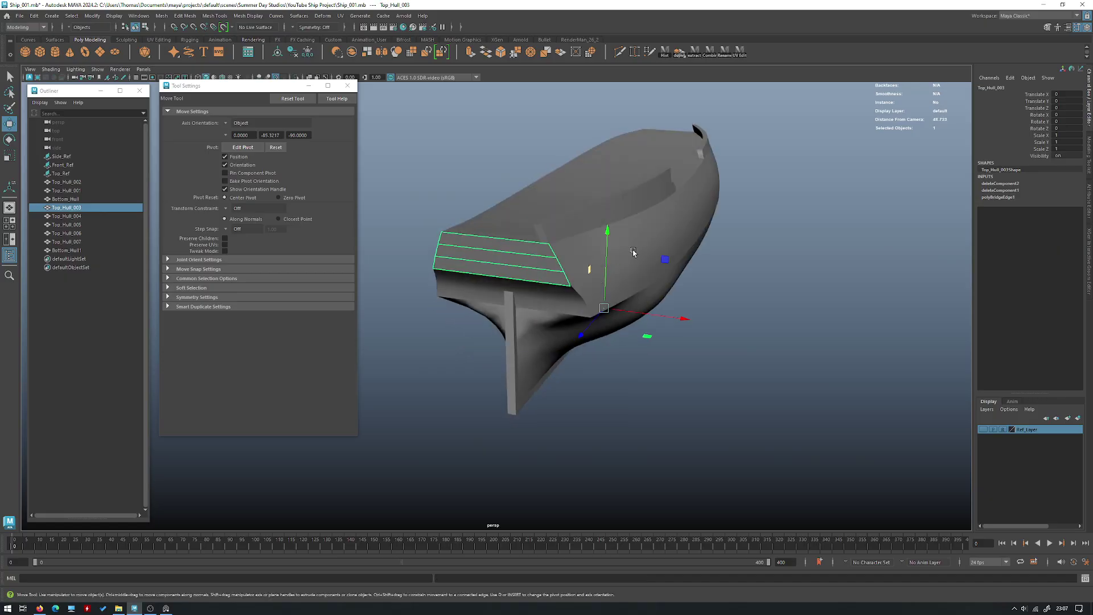
left_click(592, 265)
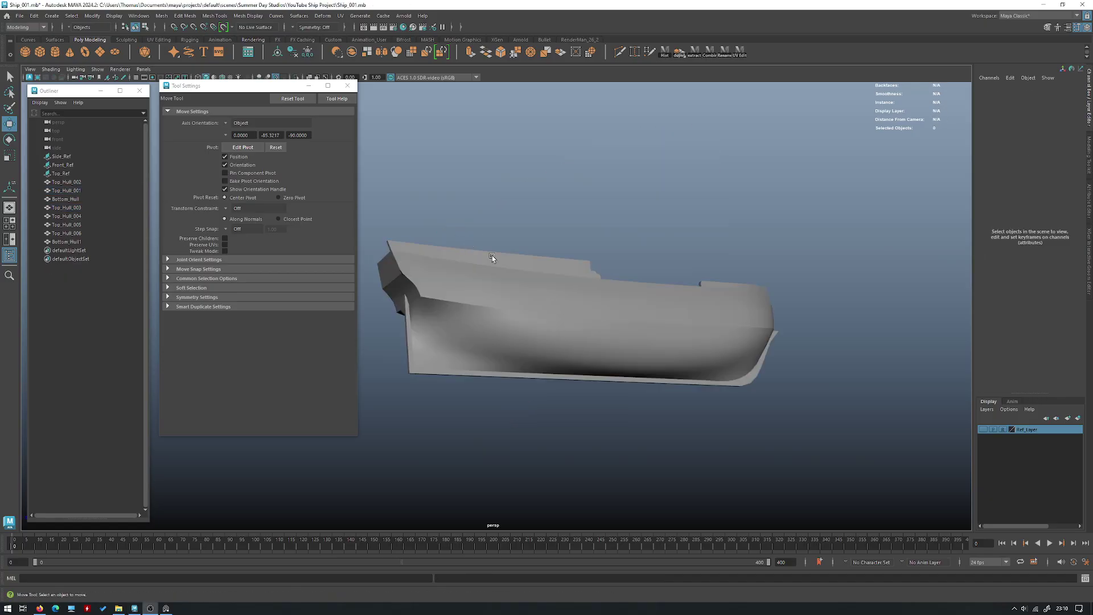
Select the hull's upper side panel next to the stern counter and close the Tool Settings window
left_click_drag(471, 246, 442, 282, "alt")
right_click_drag(442, 282, 492, 276, "alt")
left_click_drag(493, 275, 614, 320, "alt")
left_click(550, 196)
left_click_drag(550, 193, 419, 123, "alt")
left_click(347, 85)
left_click_drag(512, 256, 573, 268, "alt")
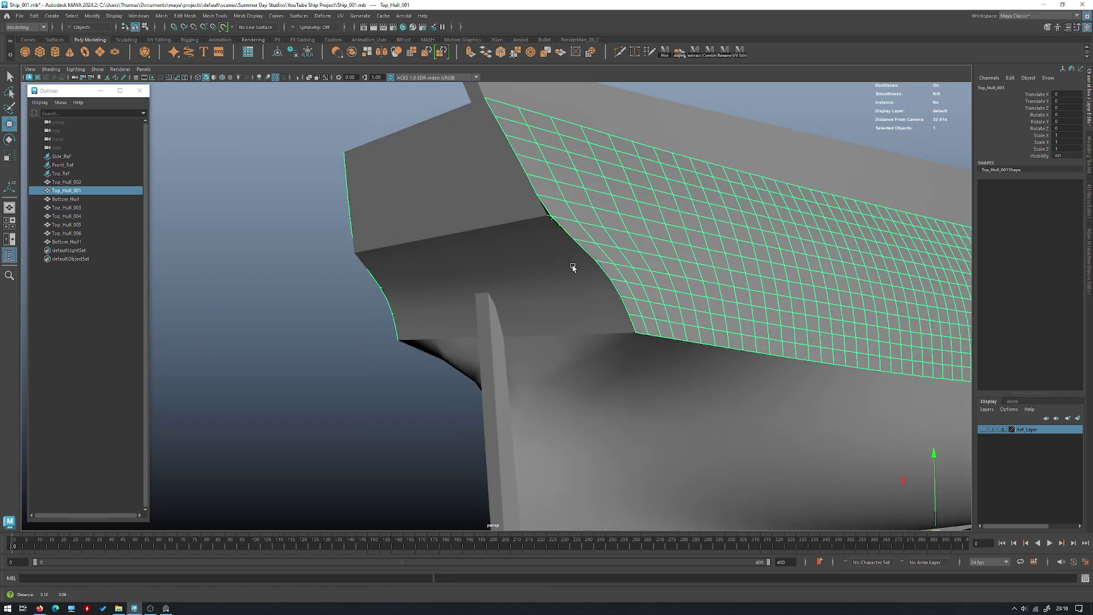
Snap the upper side panel's stern corner vertex onto the adjoining transom corner to close the gap, and return to object mode
scroll(573, 268, "up", 3)
right_click_drag(526, 198, 527, 198)
left_click(493, 216)
key("f")
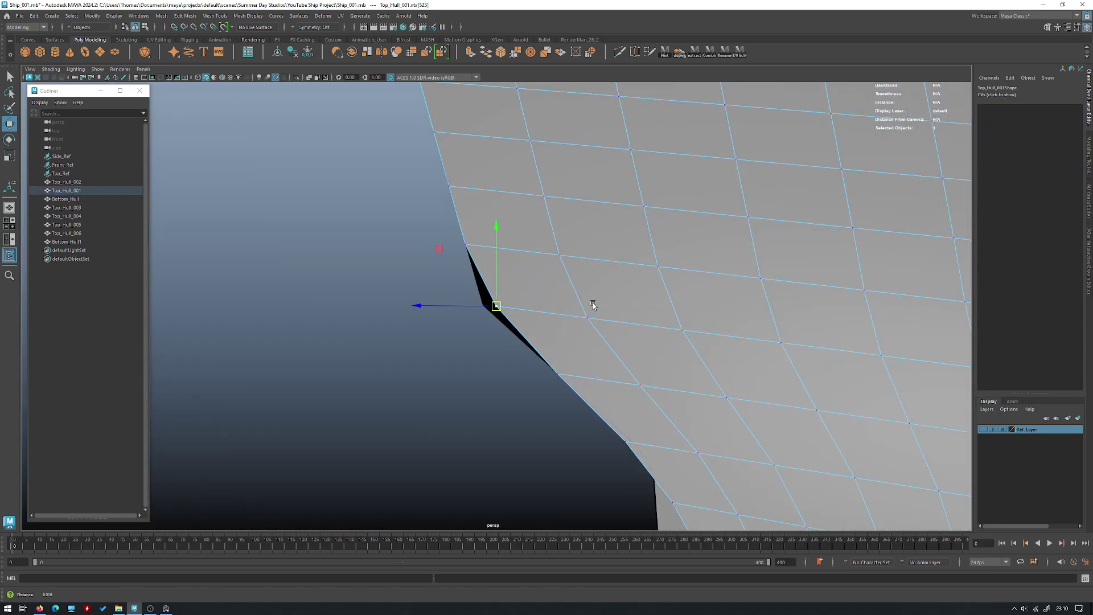
scroll(593, 306, "down", 3)
left_click_drag(593, 305, 492, 308, "alt")
key("v")
left_click_drag(577, 298, 505, 280, "alt")
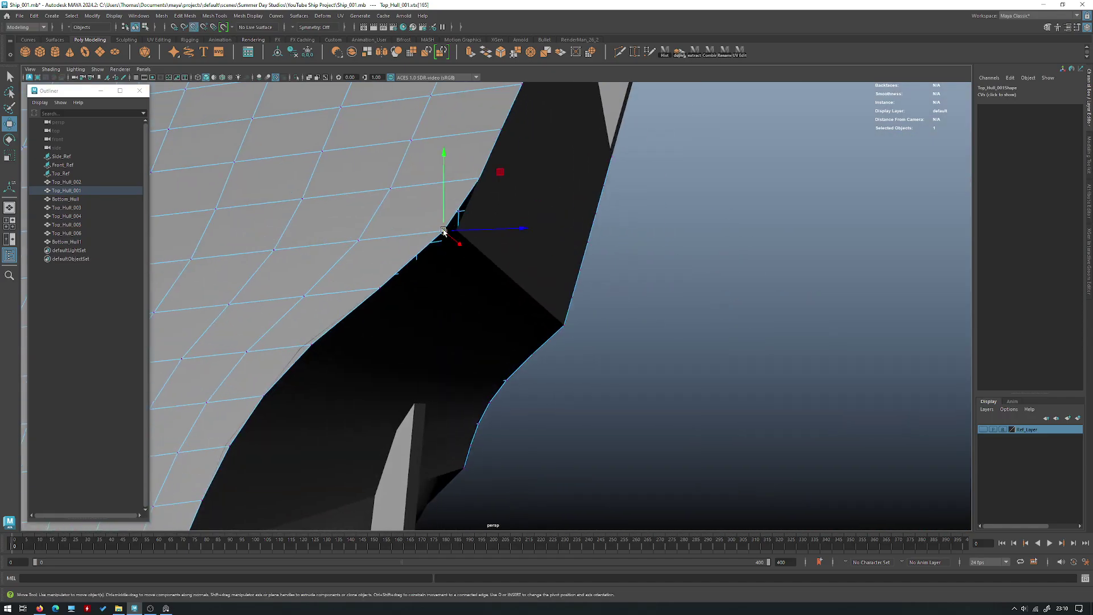
left_click_drag(443, 230, 410, 222, "alt")
right_click_drag(464, 224, 495, 196)
left_click_drag(495, 195, 502, 243, "alt")
right_click_drag(503, 244, 599, 387, "alt")
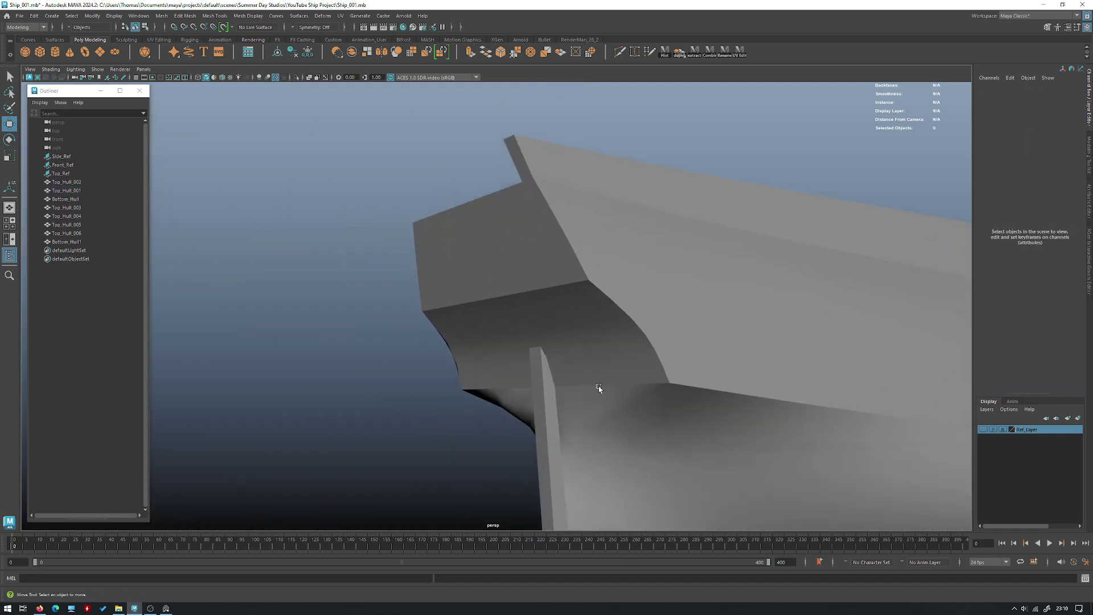
Inspect the counter panel and its joints with the transom, side hull and sternpost
left_click(472, 365)
left_click_drag(463, 361, 441, 342, "alt")
right_click_drag(440, 342, 623, 383, "alt")
left_click_drag(623, 383, 576, 295, "alt")
left_click(391, 268)
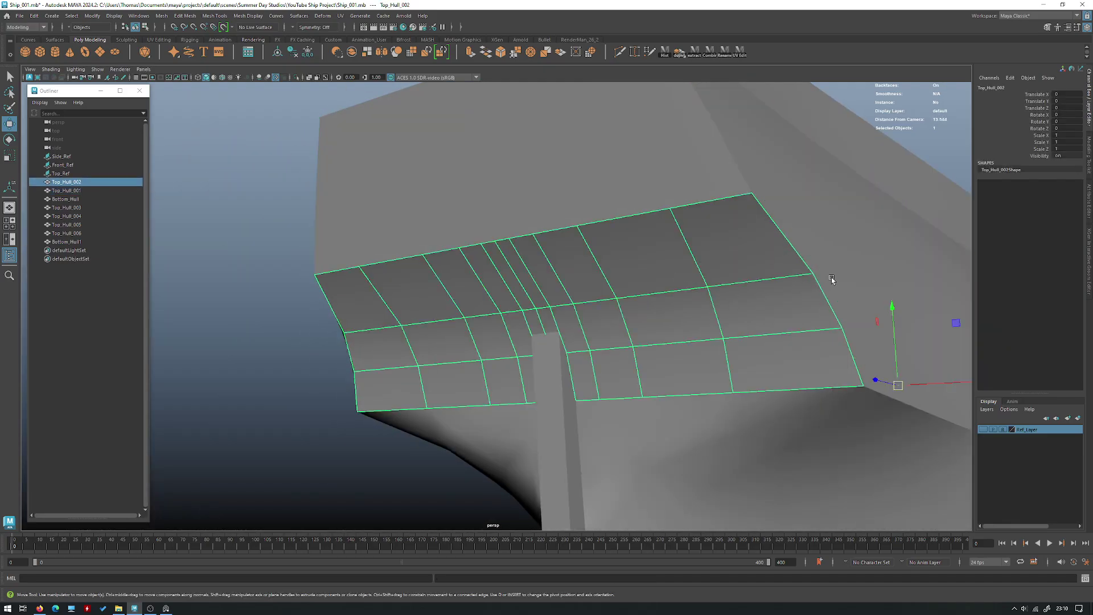
left_click_drag(831, 279, 638, 271, "alt")
left_click(795, 189)
left_click_drag(795, 190, 524, 240, "alt")
Select the raised stern and bow bulwark pieces together and duplicate them
left_click(513, 244)
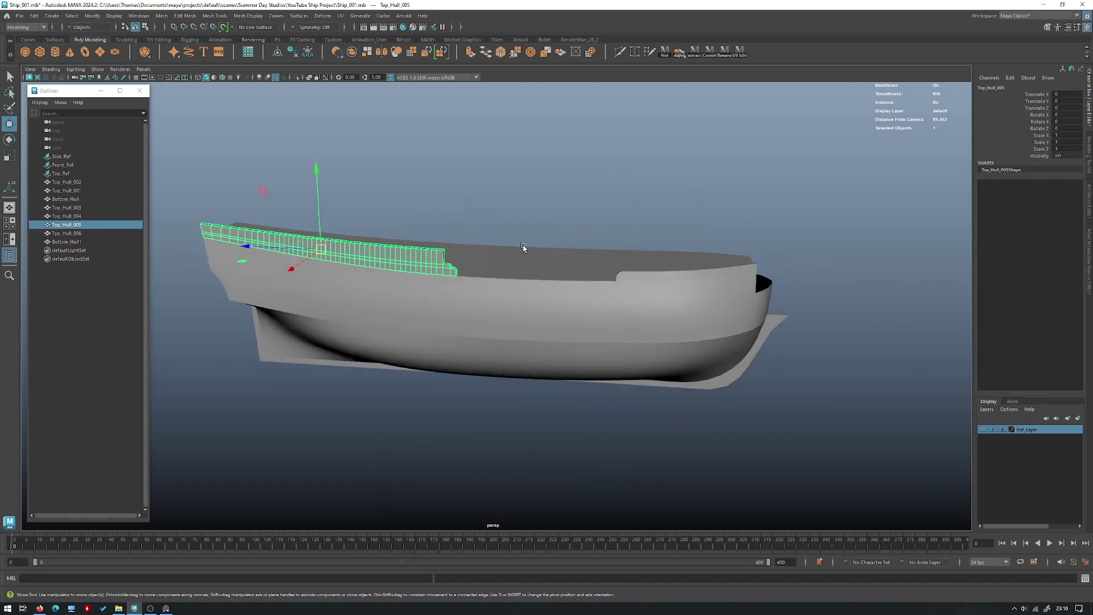
left_click(644, 275, "shift")
key("w")
left_click_drag(634, 170, 676, 224, "alt")
key("ctrl+d")
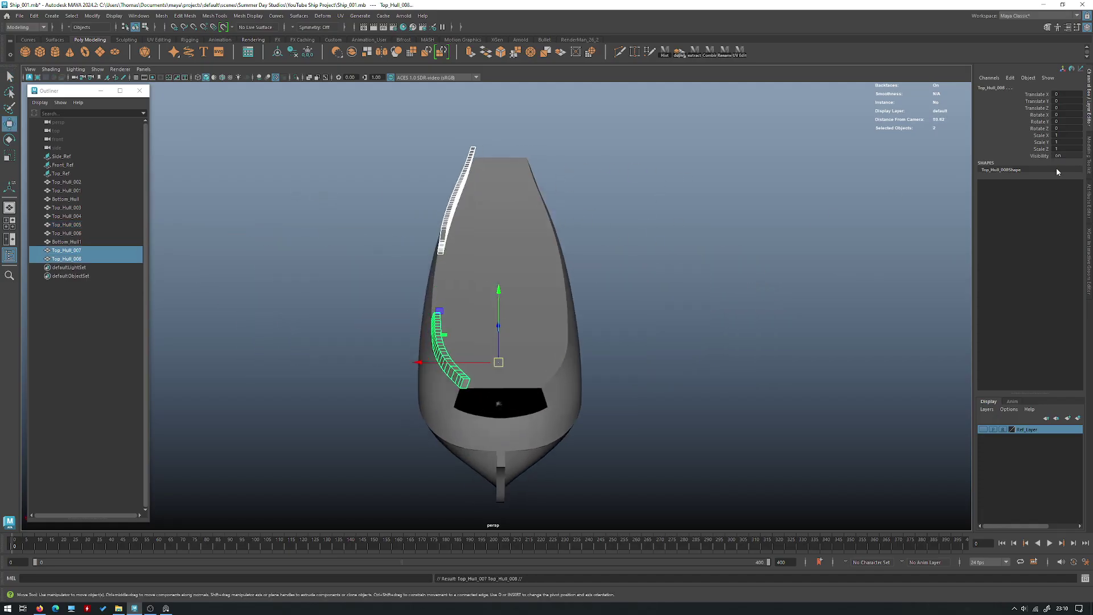
Try to mirror the duplicated bulwark pieces with a Scale X of -1, undo it, and check the pieces from above
type("-1")
key("Return")
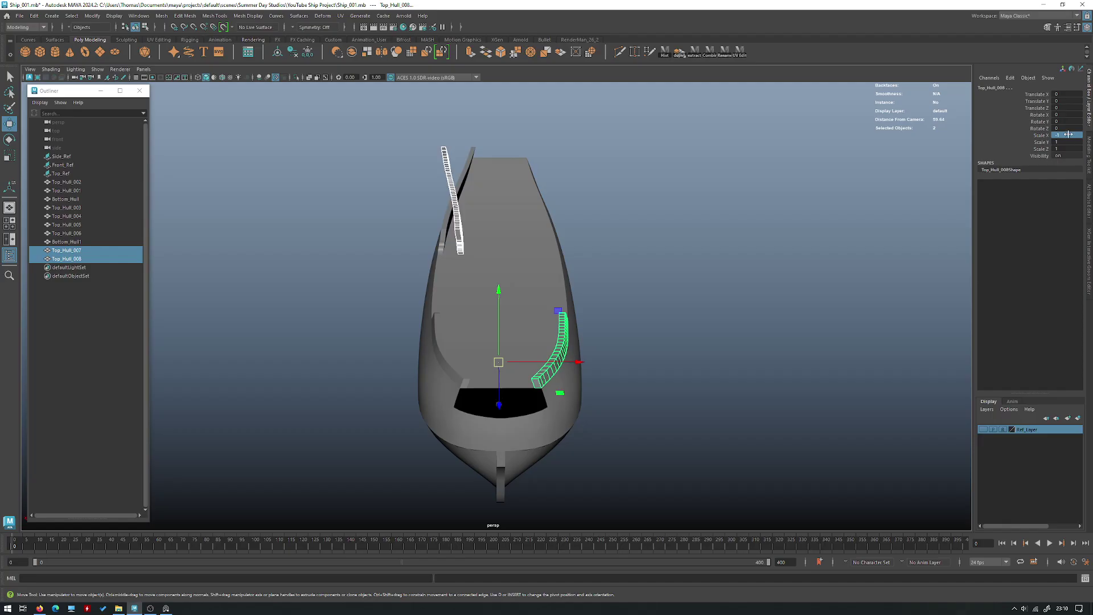
key("ctrl+z")
left_click(442, 180)
left_click_drag(442, 180, 490, 305, "alt")
left_click_drag(535, 255, 457, 253, "alt")
left_click_drag(639, 251, 518, 359, "alt")
Undo the trial scaling and delete the original bulwark pieces, keeping their duplicates
key("r")
key("ctrl+z")
key("ctrl+z")
key("Delete")
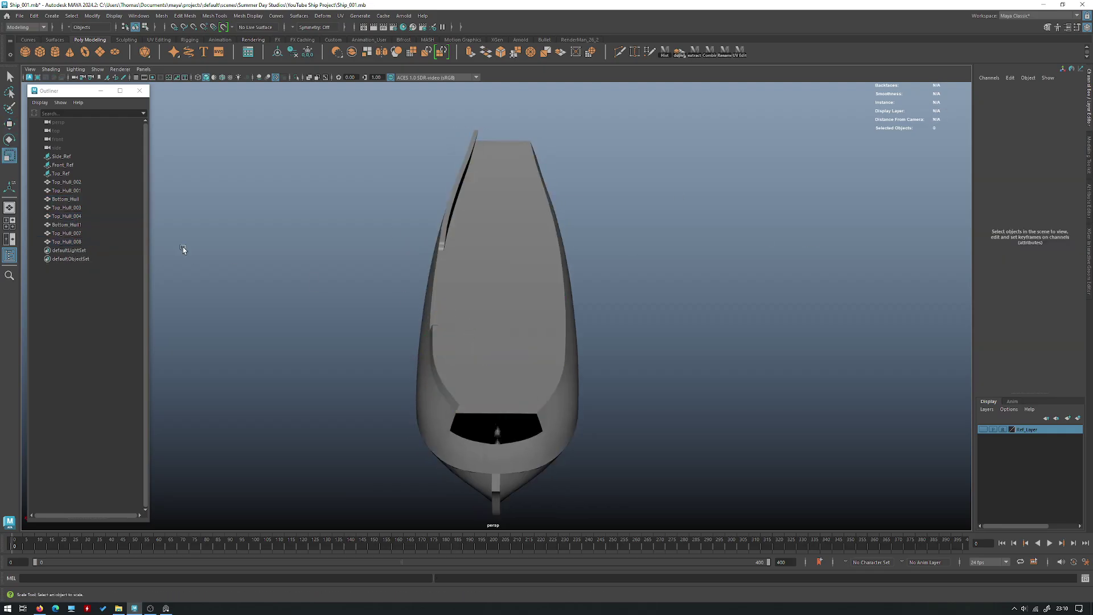
Freeze and reset the transformations of the remaining stern and bow bulwark pieces
left_click(447, 223)
left_click(433, 348, "shift")
left_click_drag(433, 347, 986, 148, "alt")
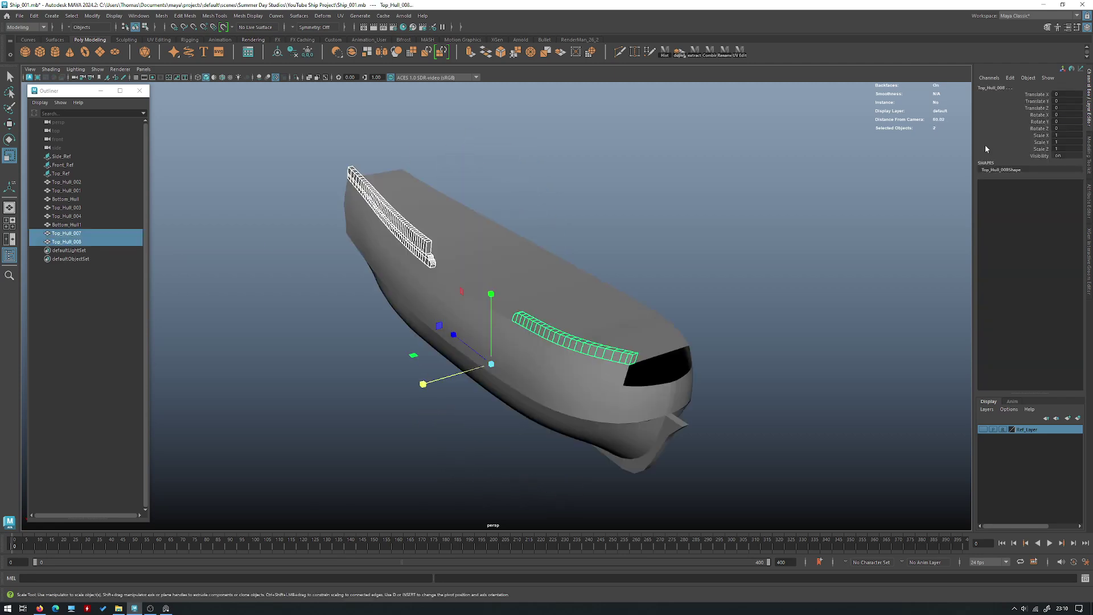
key("w")
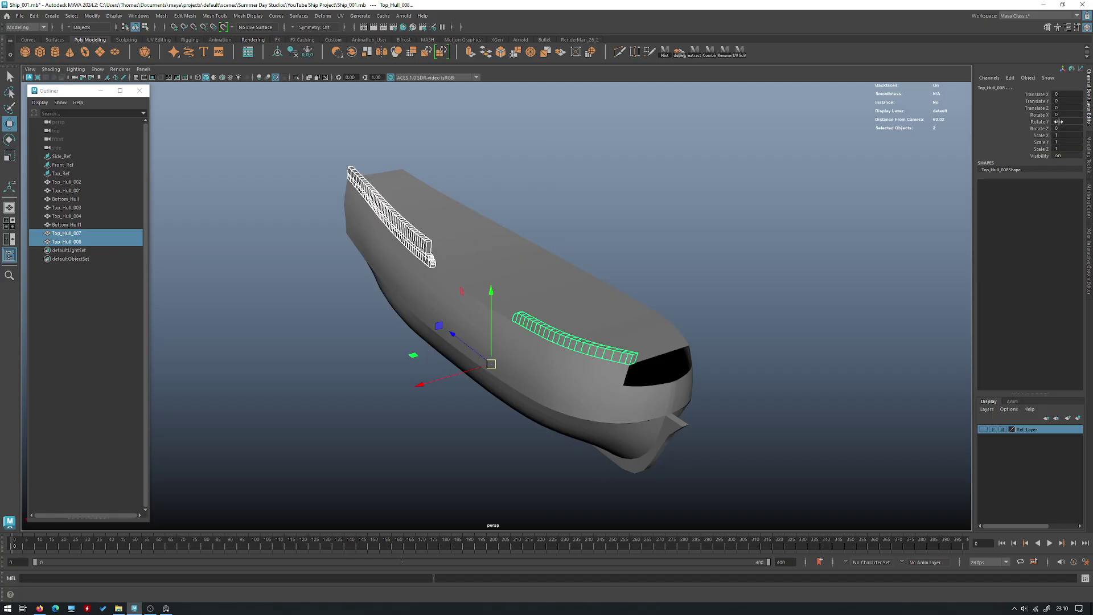
left_click(92, 16)
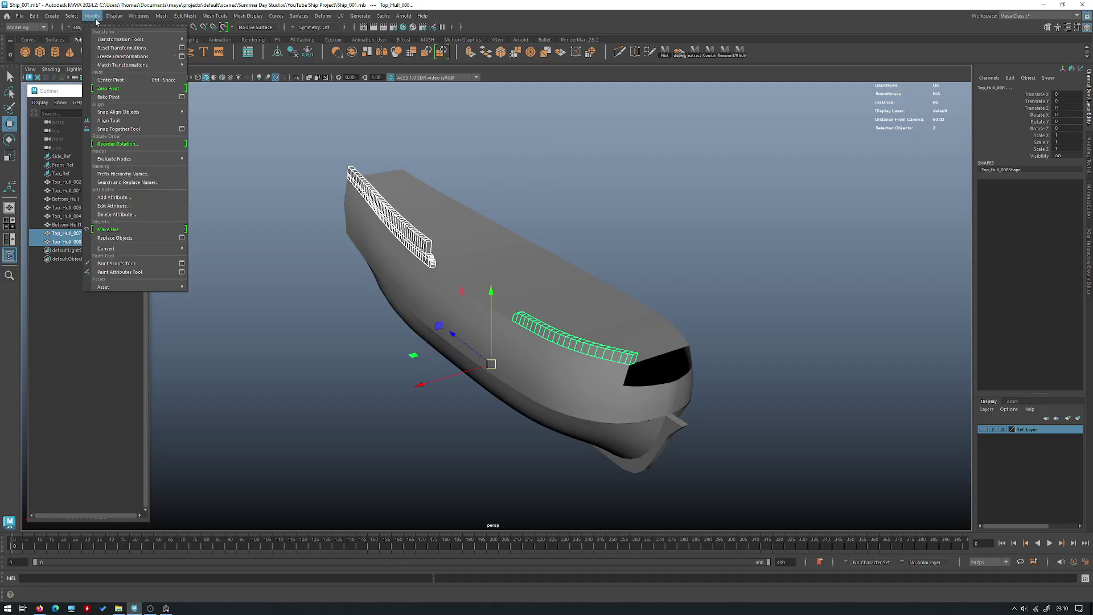
left_click(126, 56)
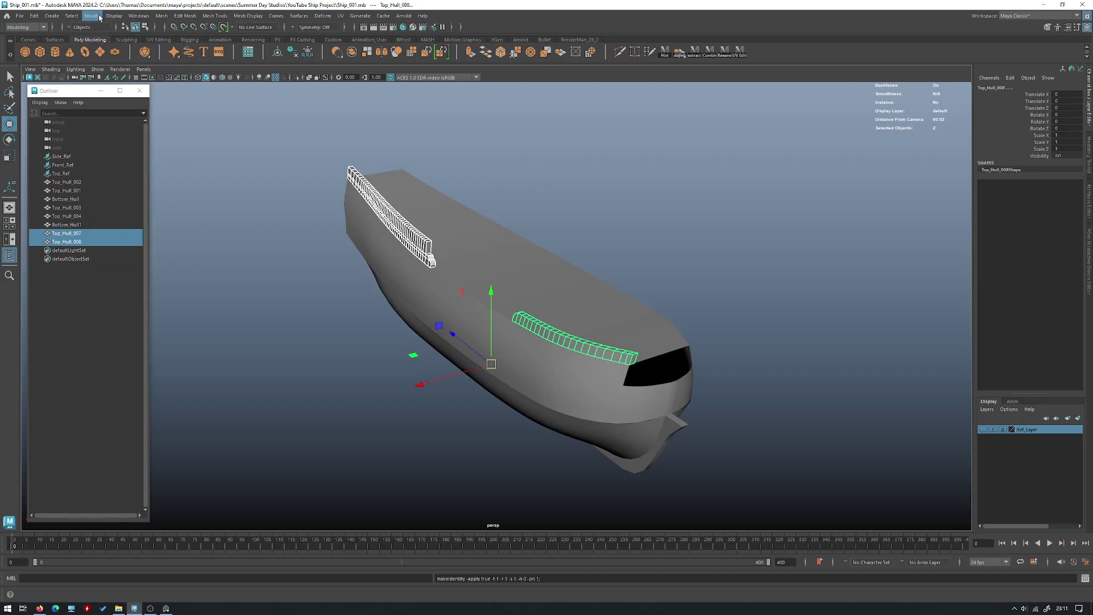
left_click(99, 17)
left_click(114, 49)
left_click_drag(695, 173, 658, 183, "alt")
Duplicate both bulwark pieces, mirror the copies to the opposite side with a Scale X of -1, and freeze their transformations
left_click(441, 233)
left_click_drag(441, 234, 610, 363, "alt")
left_click(455, 349, "shift")
key("ctrl+d")
key("r")
key("ctrl+z")
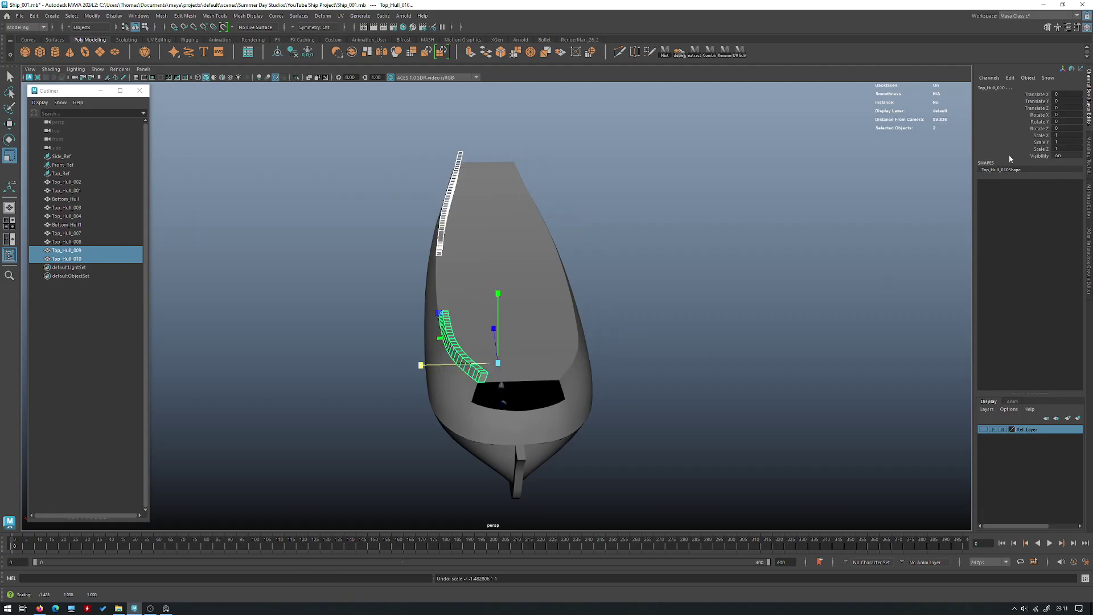
type("-1")
key("Return")
key("w")
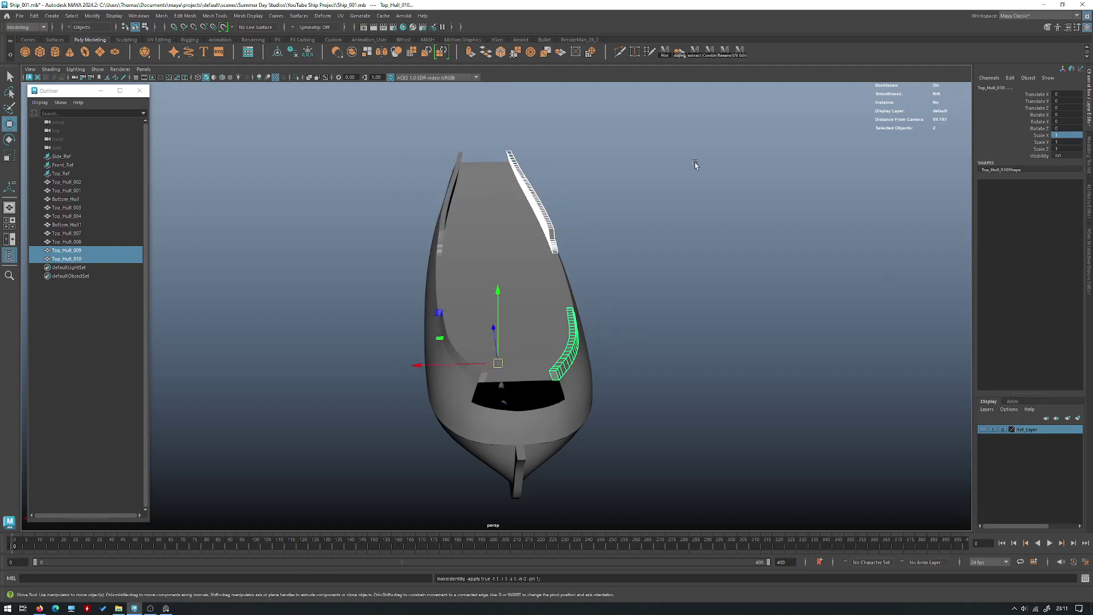
Inspect the mirrored bulwark pieces up close along the deck edge
left_click(694, 164)
left_click_drag(539, 185, 684, 340, "alt")
left_click(605, 295)
key("f")
left_click_drag(556, 228, 755, 305, "alt")
right_click_drag(743, 267, 715, 305, "alt")
left_click(715, 309)
left_click_drag(715, 310, 646, 317, "alt")
left_click(642, 324)
left_click(766, 244)
Examine the complete hull with bulwarks on both sides from the stern to the bow
left_click_drag(456, 291, 434, 231, "alt")
left_click(507, 228)
left_click_drag(507, 228, 754, 319, "alt")
left_click(747, 350)
right_click_drag(746, 350, 681, 309, "alt")
left_click_drag(681, 308, 588, 300, "alt")
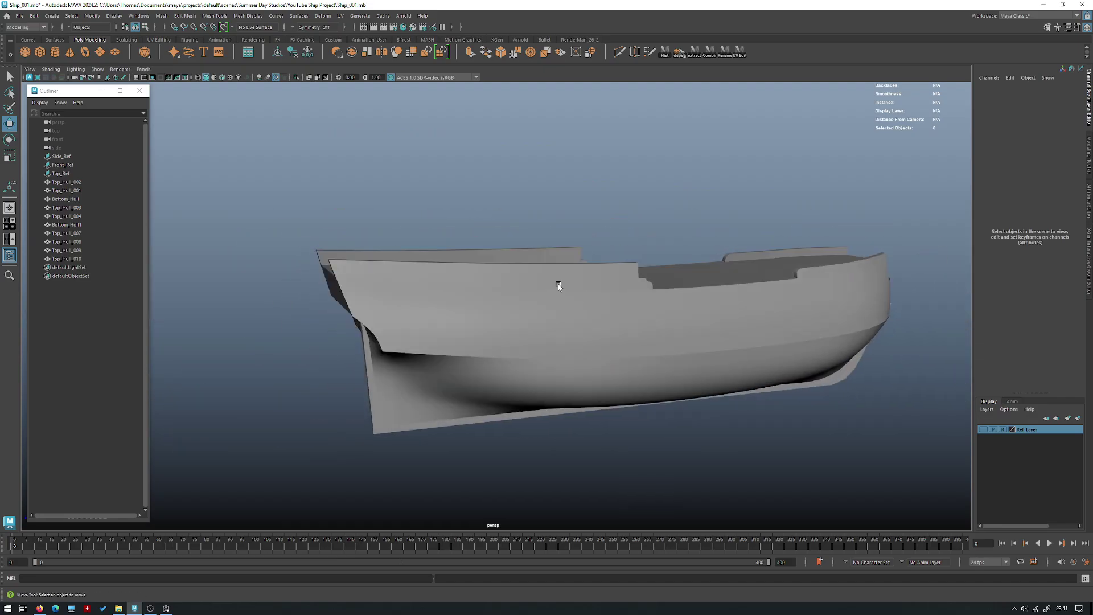
left_click_drag(605, 313, 473, 287, "alt")
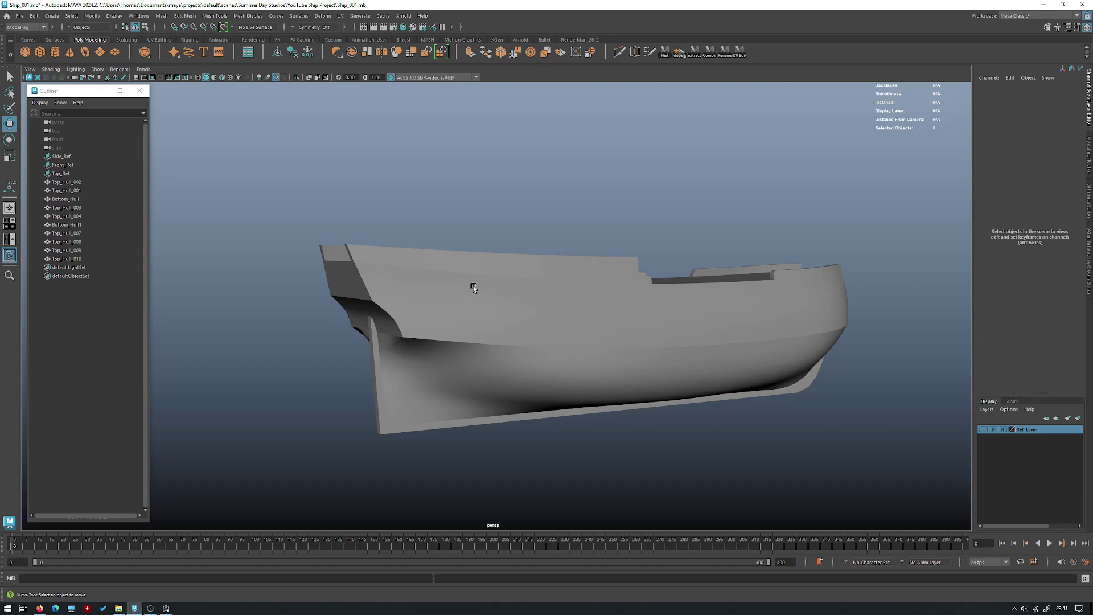
left_click_drag(532, 238, 639, 288, "alt")
Show the shaded hull with the blueprint layer in the side view and examine the bow, mast and rigging drawings
key("space")
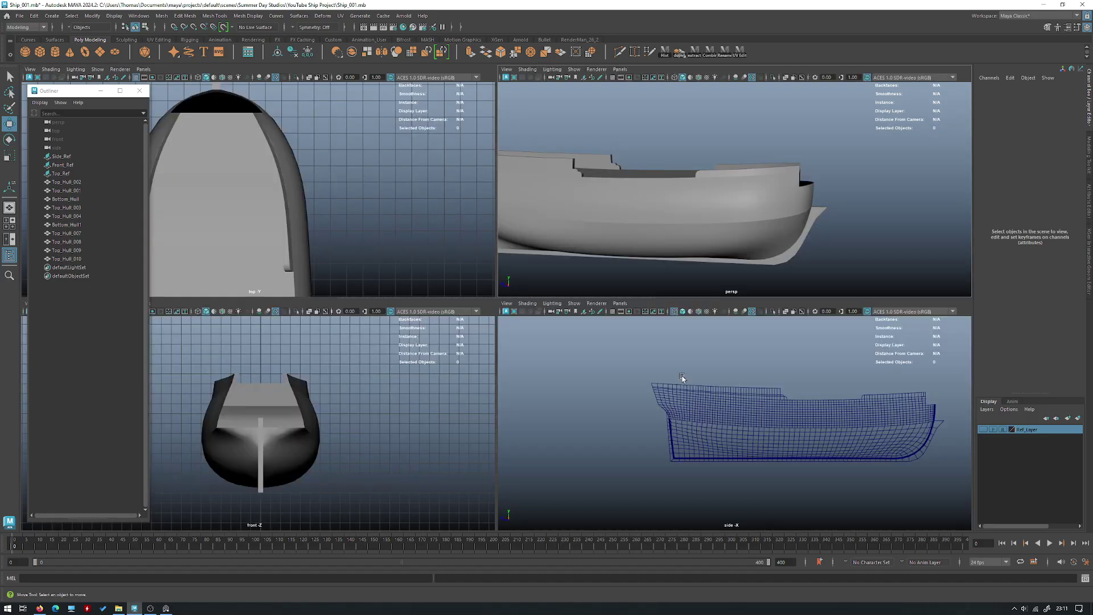
key("space")
middle_click_drag(839, 397, 725, 305, "alt")
key("5")
left_click(983, 429)
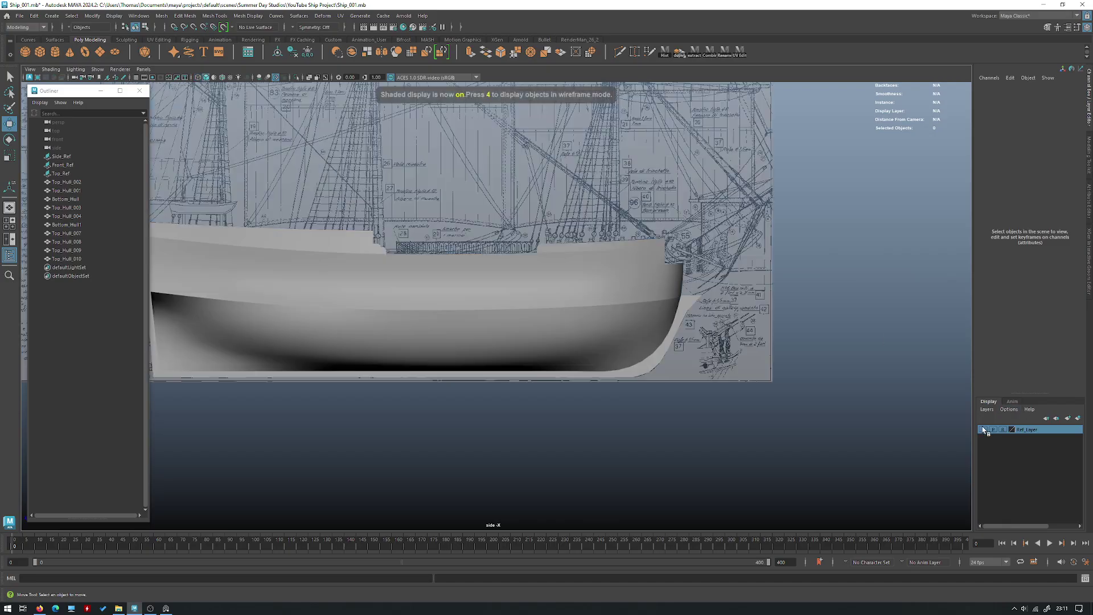
scroll(757, 381, "up", 5)
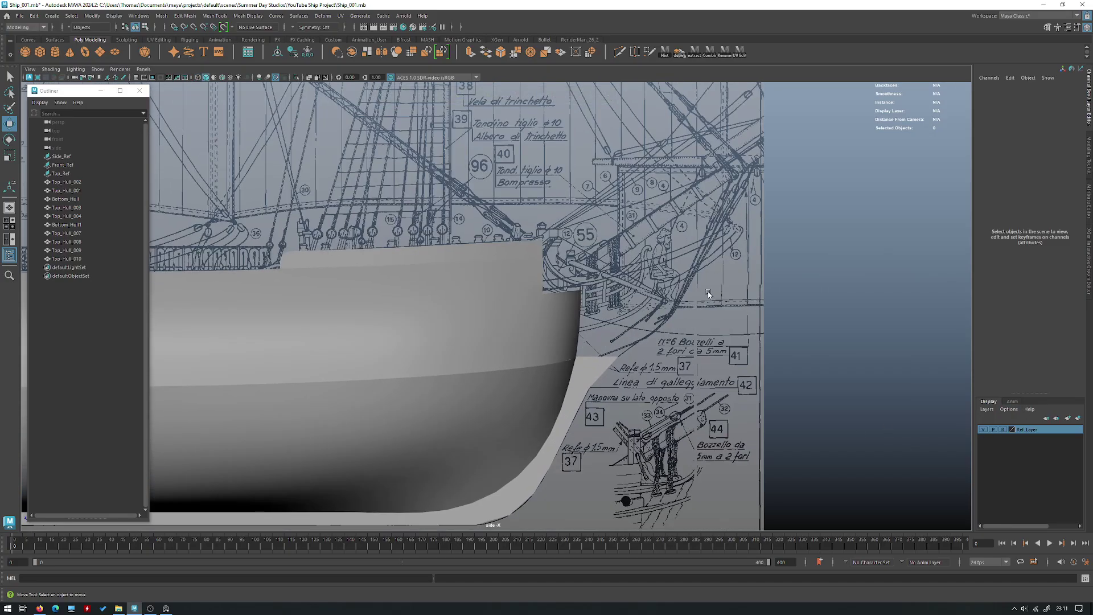
scroll(708, 294, "up", 5)
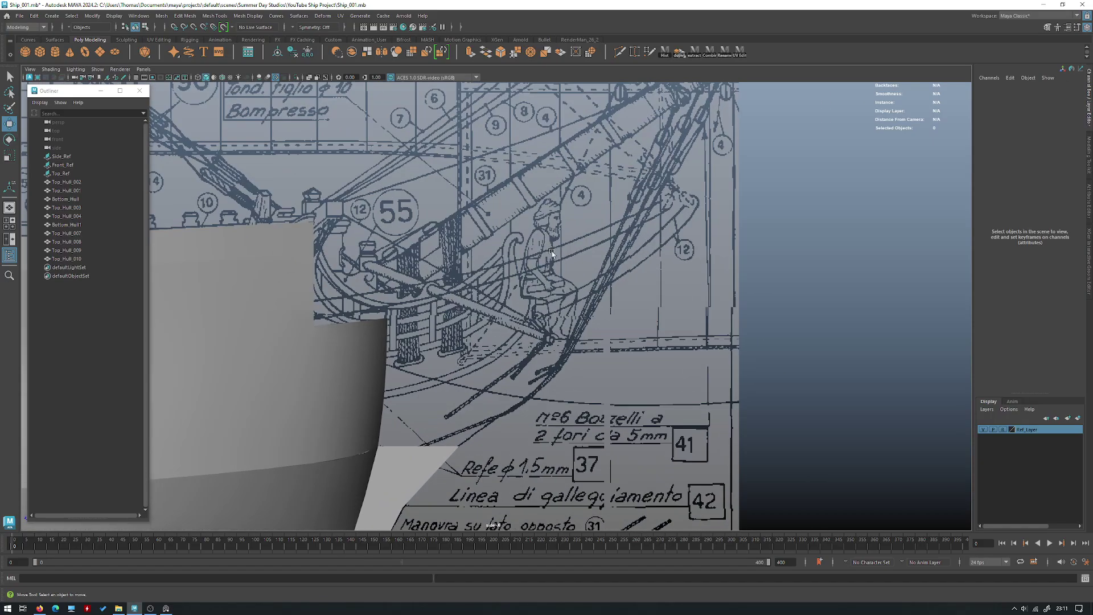
scroll(591, 239, "down", 8)
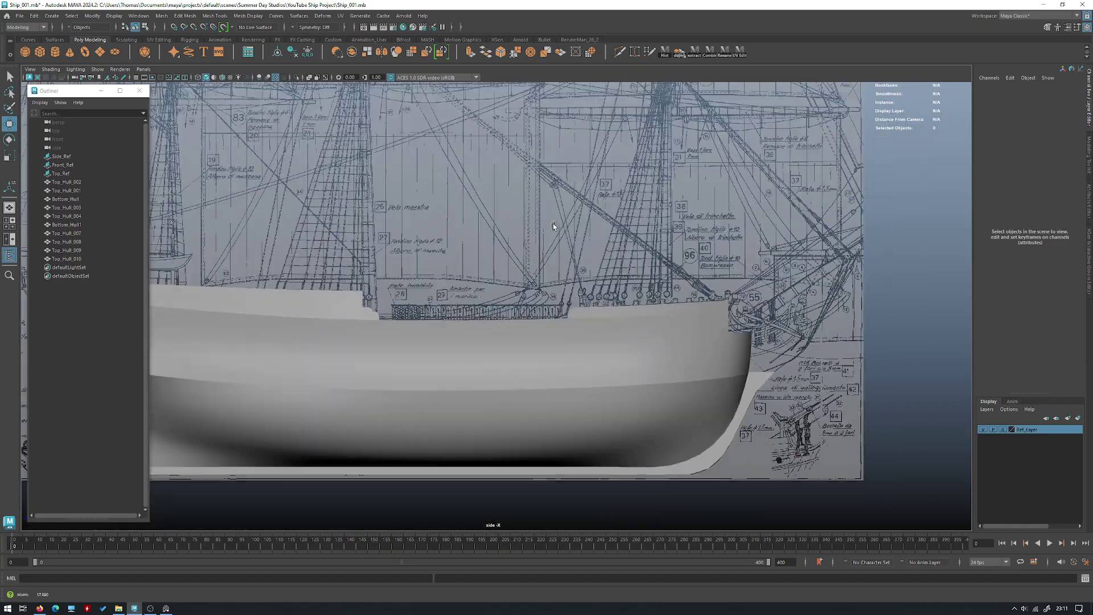
middle_click_drag(552, 223, 470, 473, "alt")
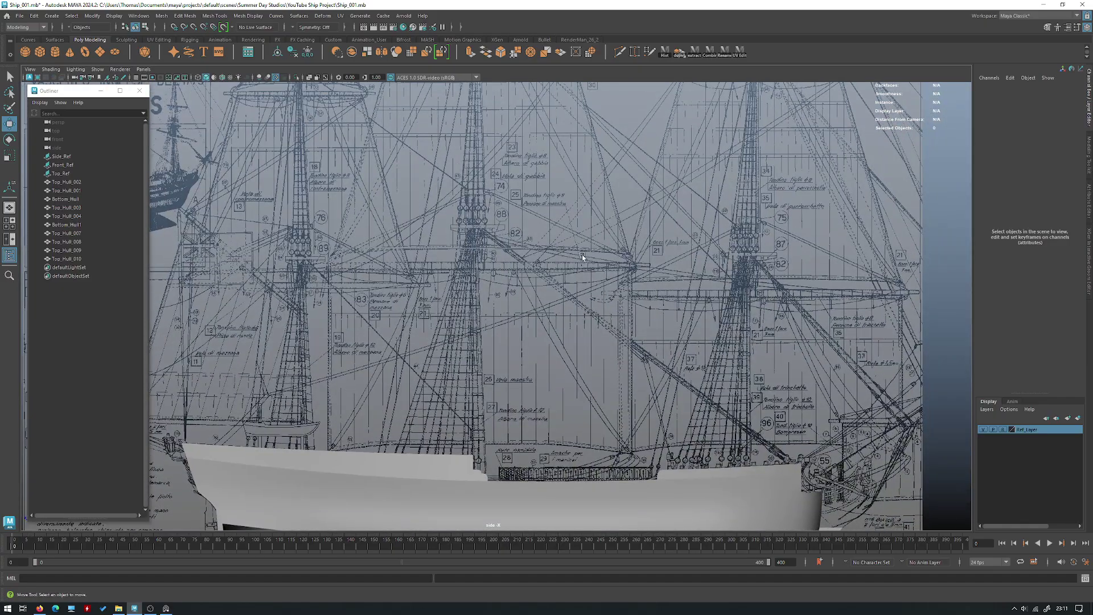
scroll(575, 268, "down", 2)
Return to perspective, hide the blueprint layer again, and examine the finished hull from around its side
key("space")
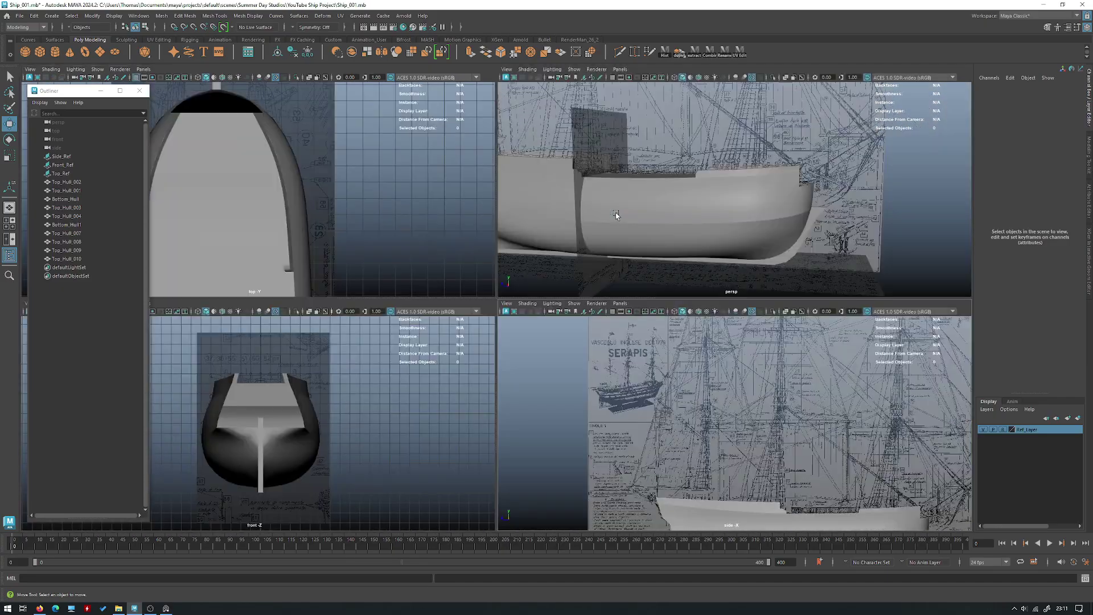
key("space")
left_click_drag(439, 212, 813, 324, "alt")
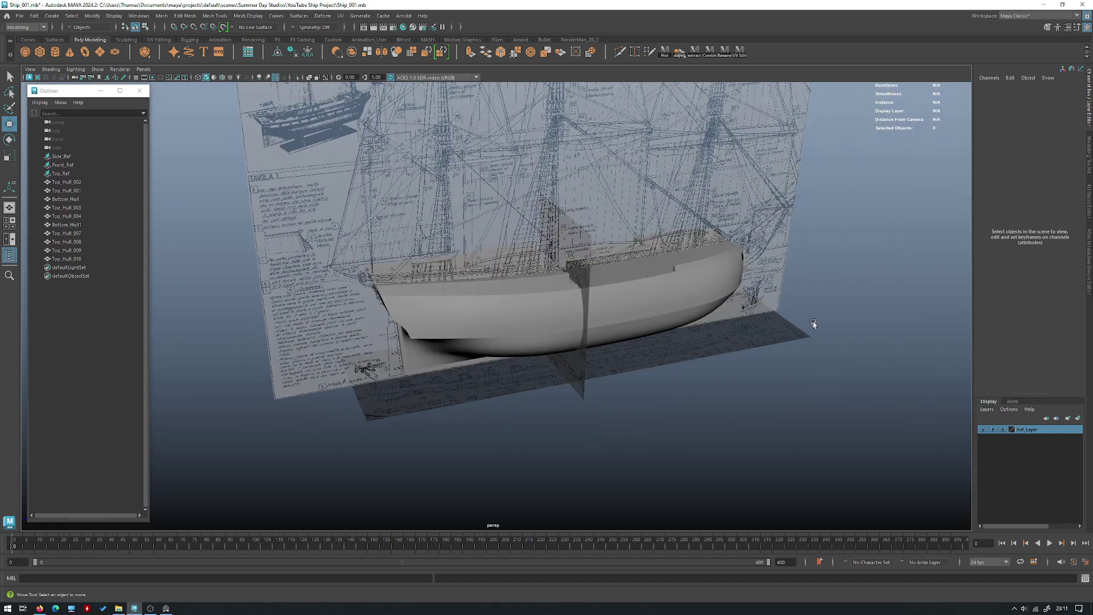
left_click(983, 429)
left_click_drag(704, 309, 478, 317, "alt")
left_click_drag(479, 148, 429, 244, "alt")
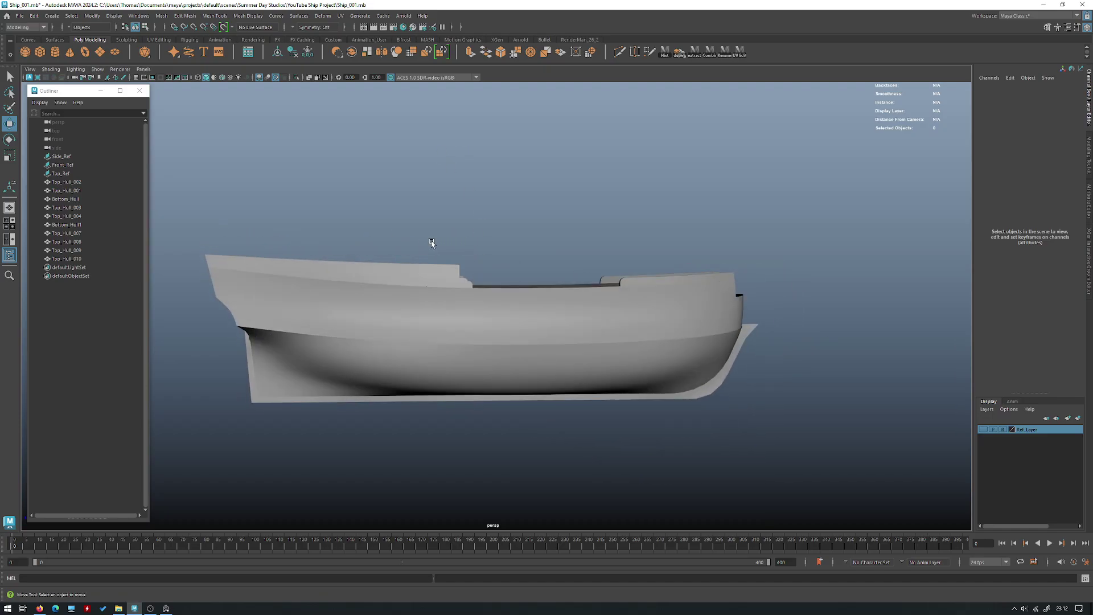
Inspect the finished hull's profile and deck line from level and raised side angles, briefly selecting the near stern bulwark and clearing the selection
left_click_drag(423, 224, 654, 285, "alt")
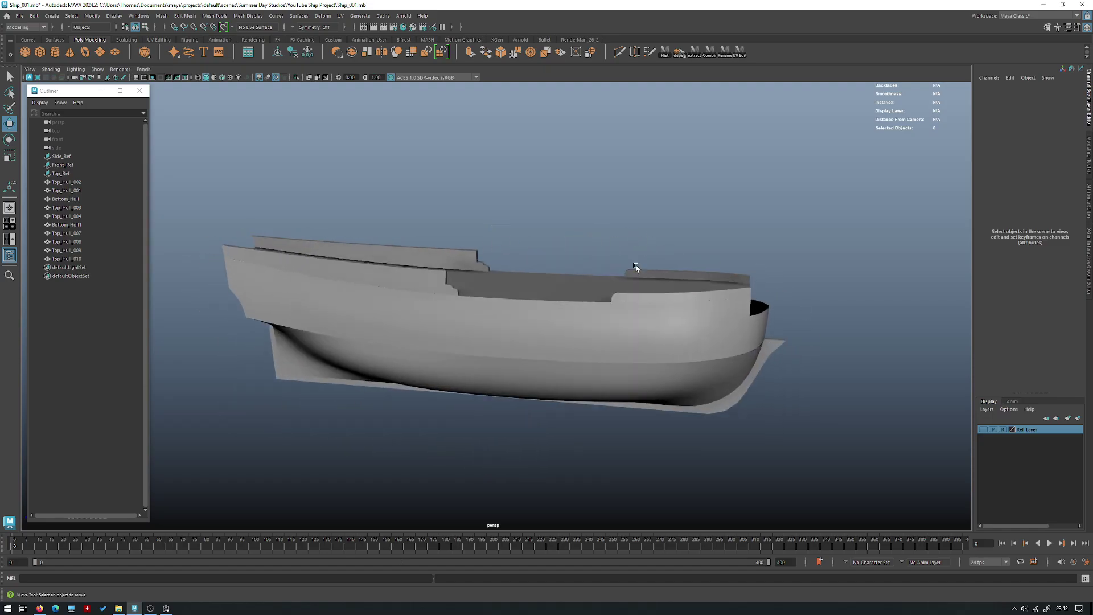
left_click_drag(560, 212, 518, 239, "alt")
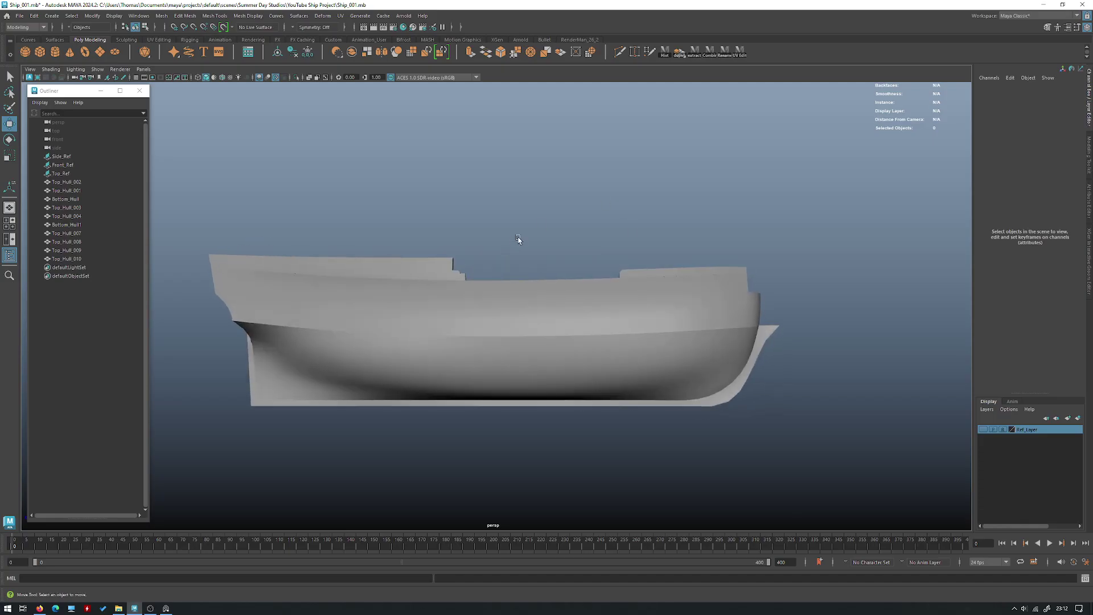
right_click_drag(517, 239, 558, 281, "alt")
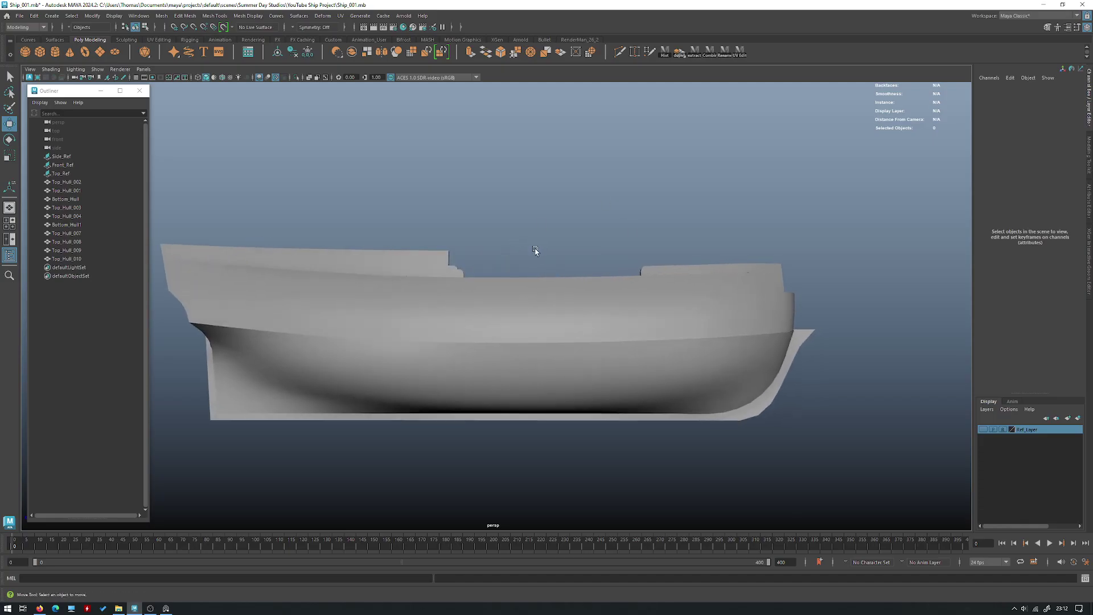
left_click_drag(556, 222, 492, 301, "alt")
left_click(492, 301)
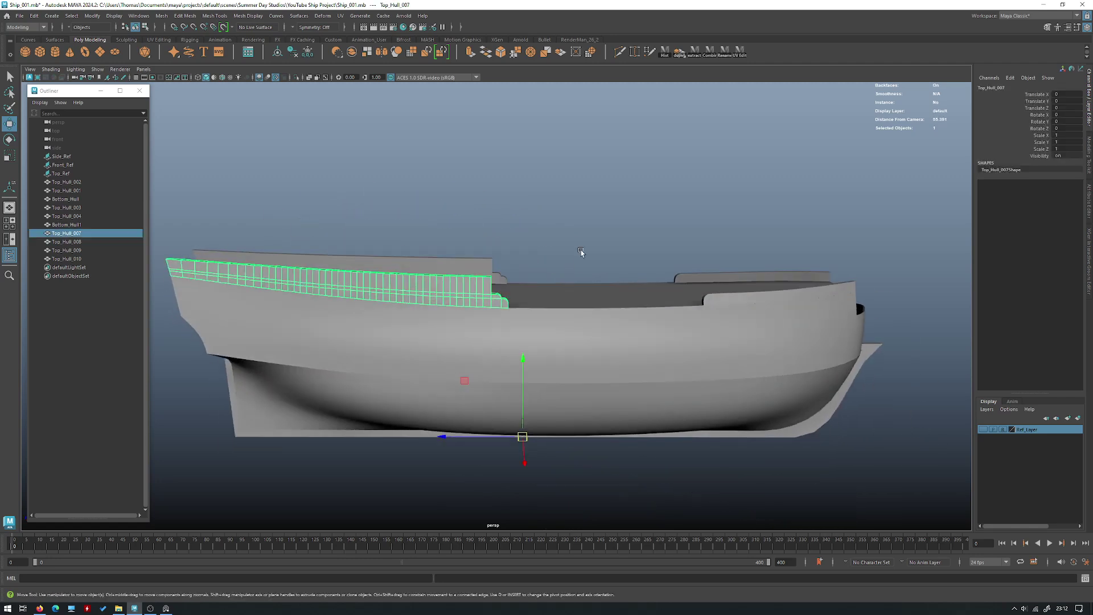
left_click_drag(452, 261, 671, 309, "alt")
left_click(540, 243)
scroll(657, 295, "up", 1)
middle_click_drag(658, 295, 624, 295, "alt")
left_click_drag(622, 294, 608, 284, "alt")
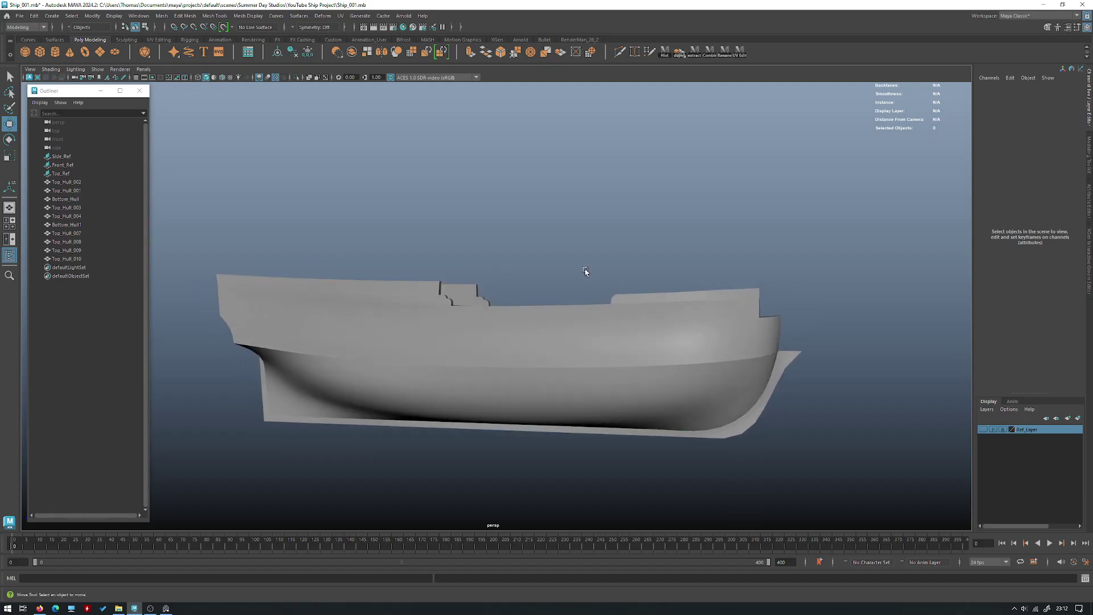
left_click_drag(575, 263, 531, 265, "alt")
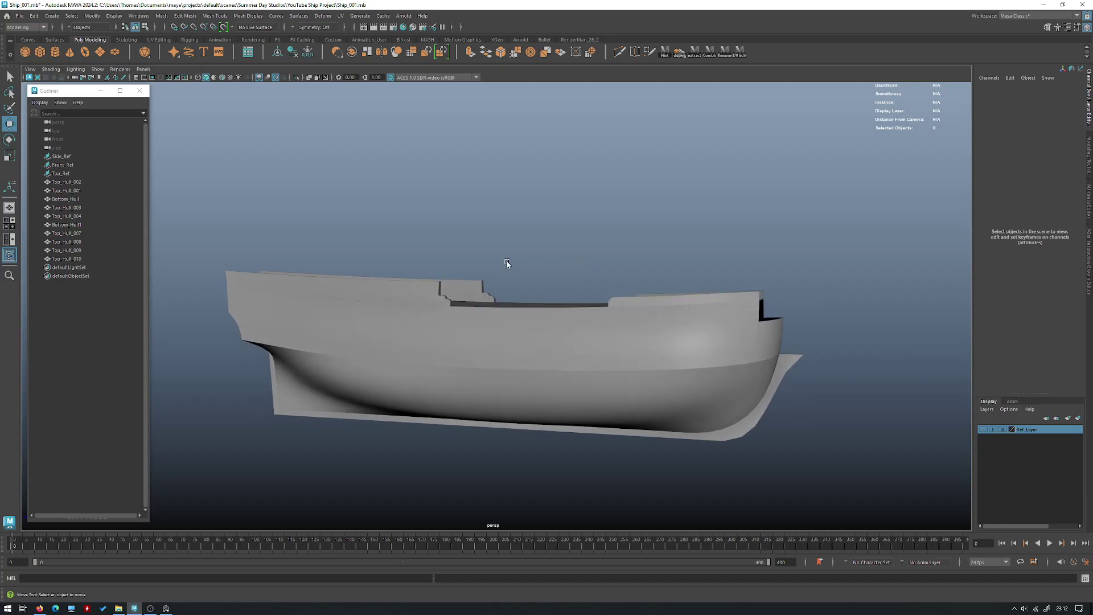